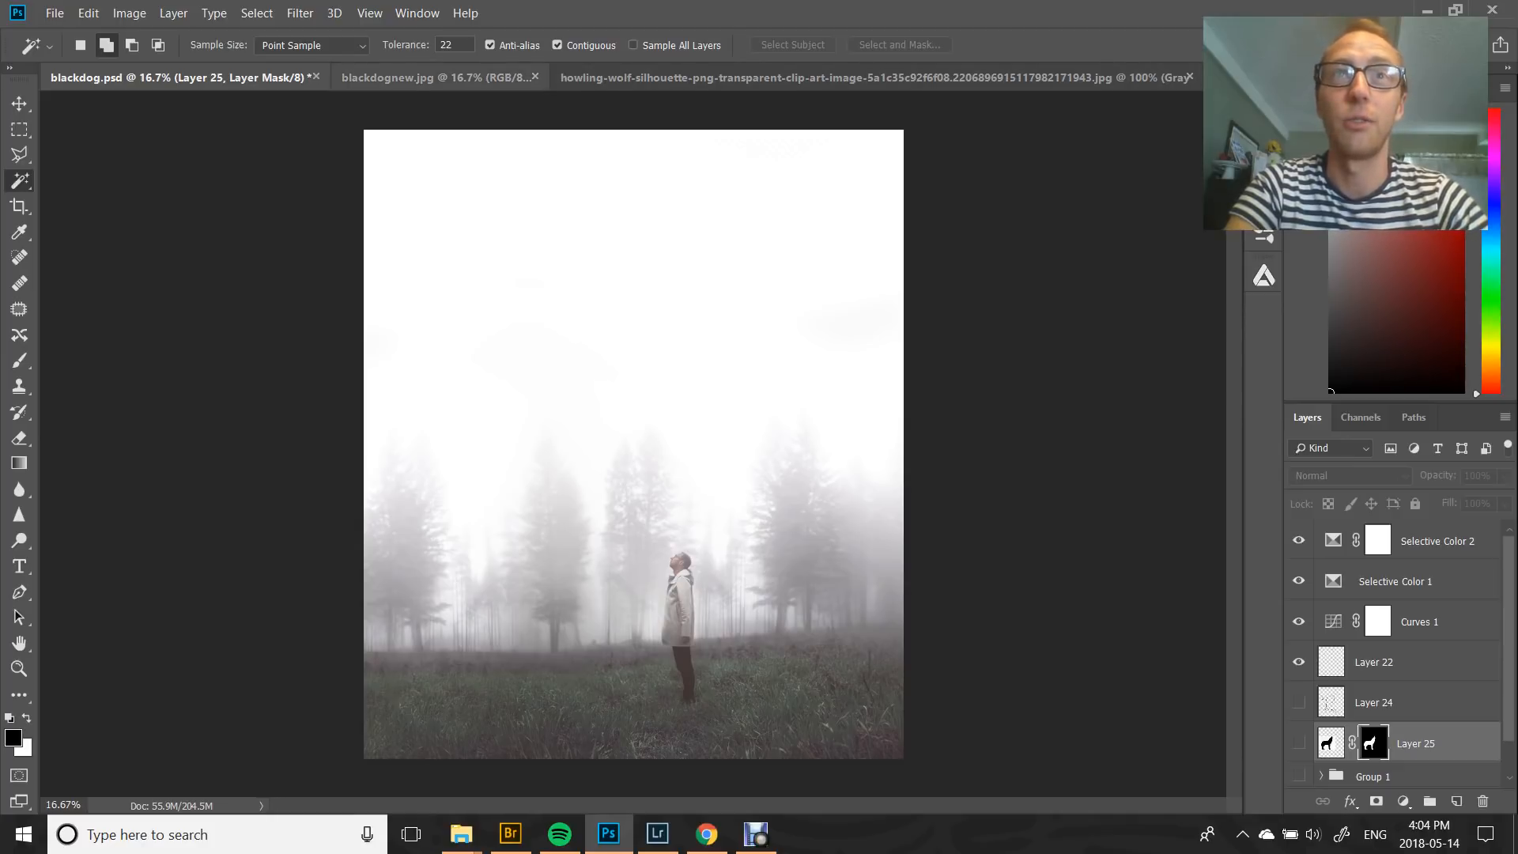
Compare the finished composite in blackdognew.jpg with the working document blackdog.psd
click(414, 82)
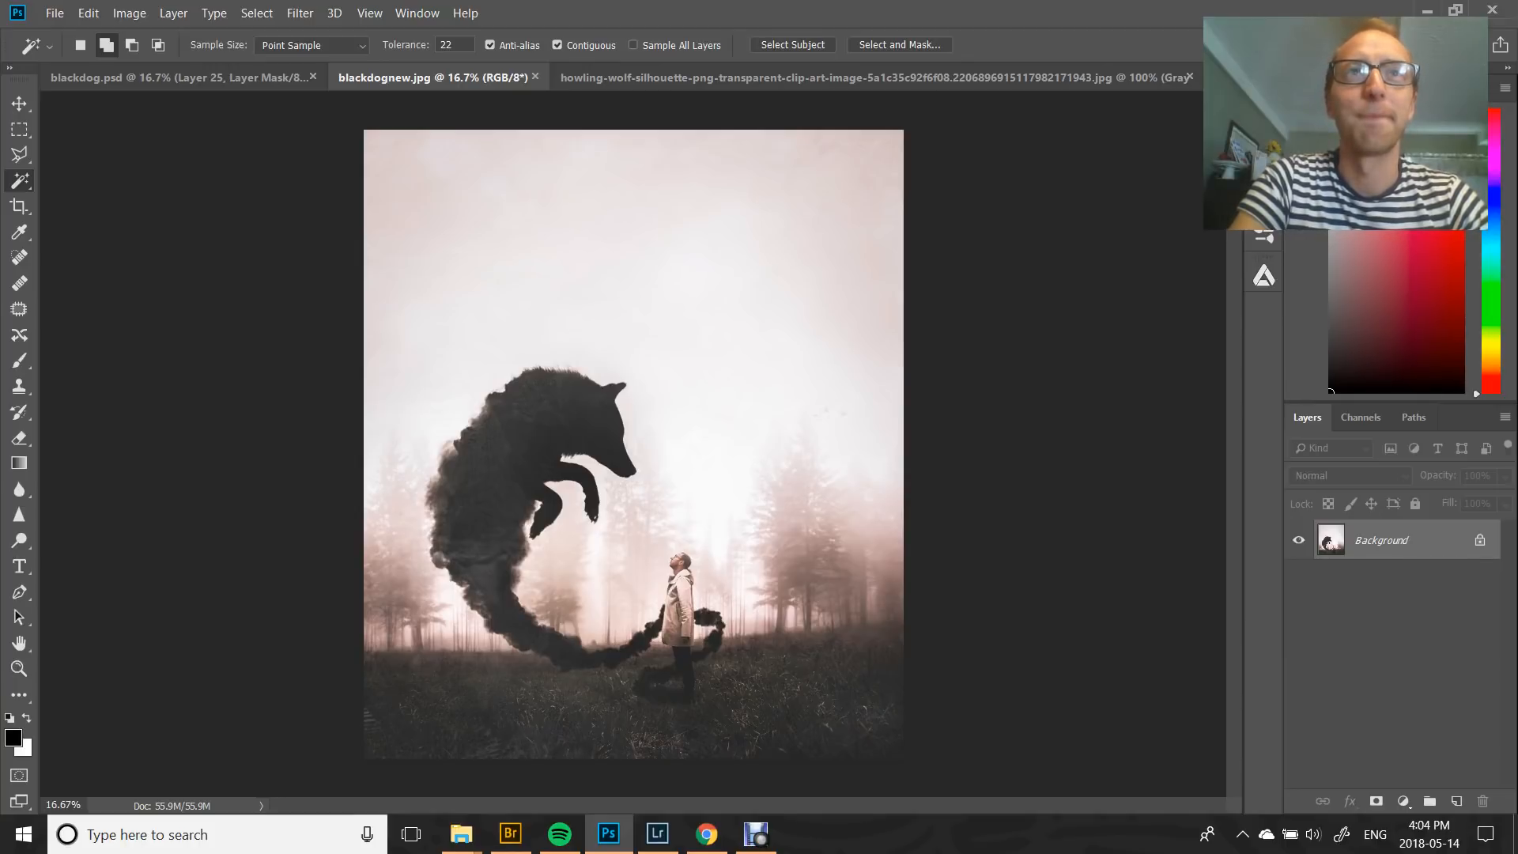
click(179, 78)
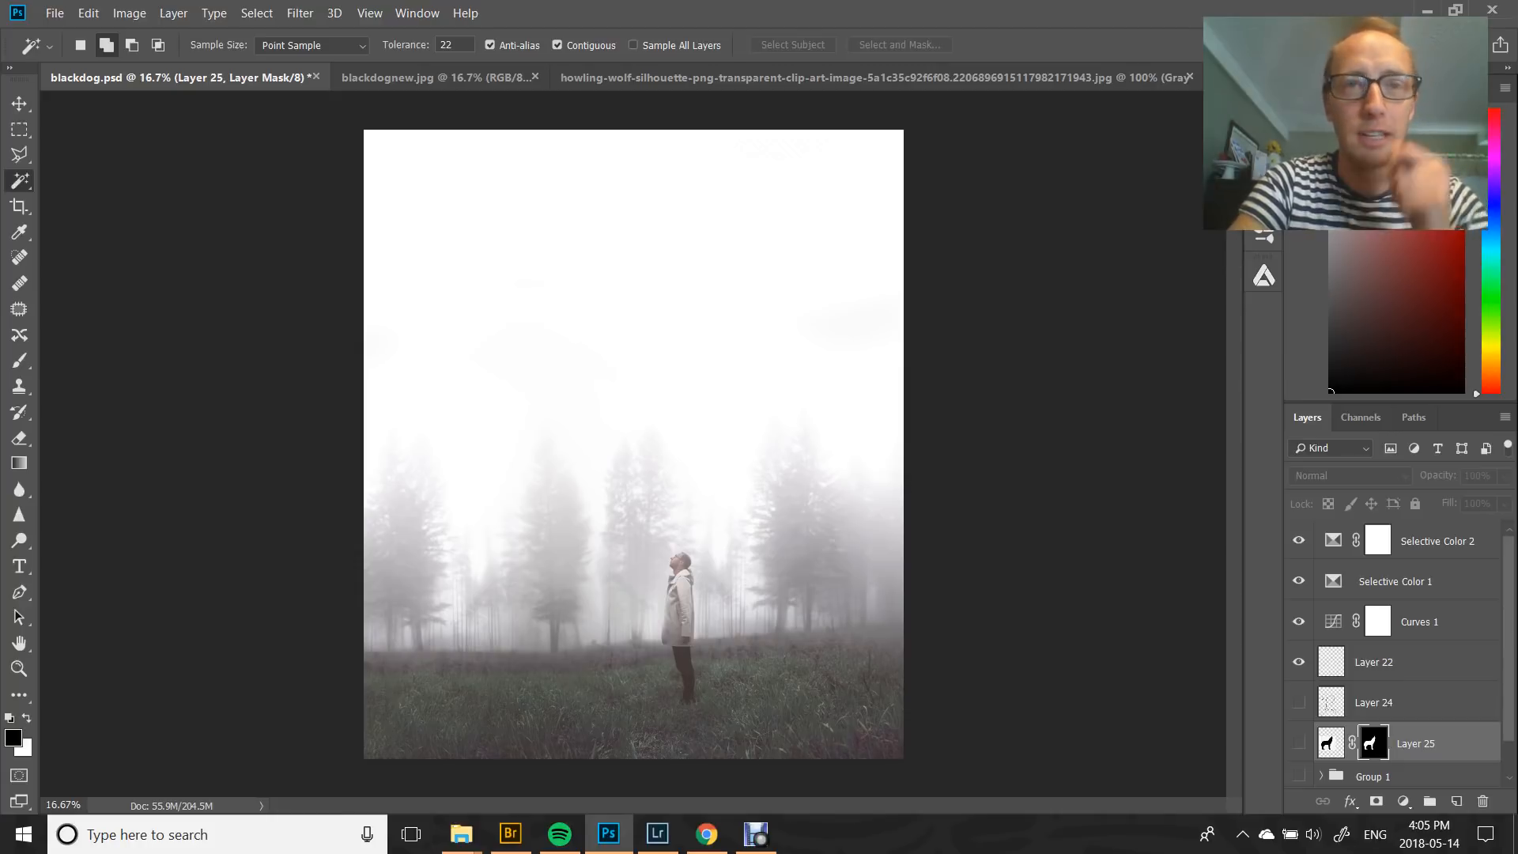
key(ctrl+Tab)
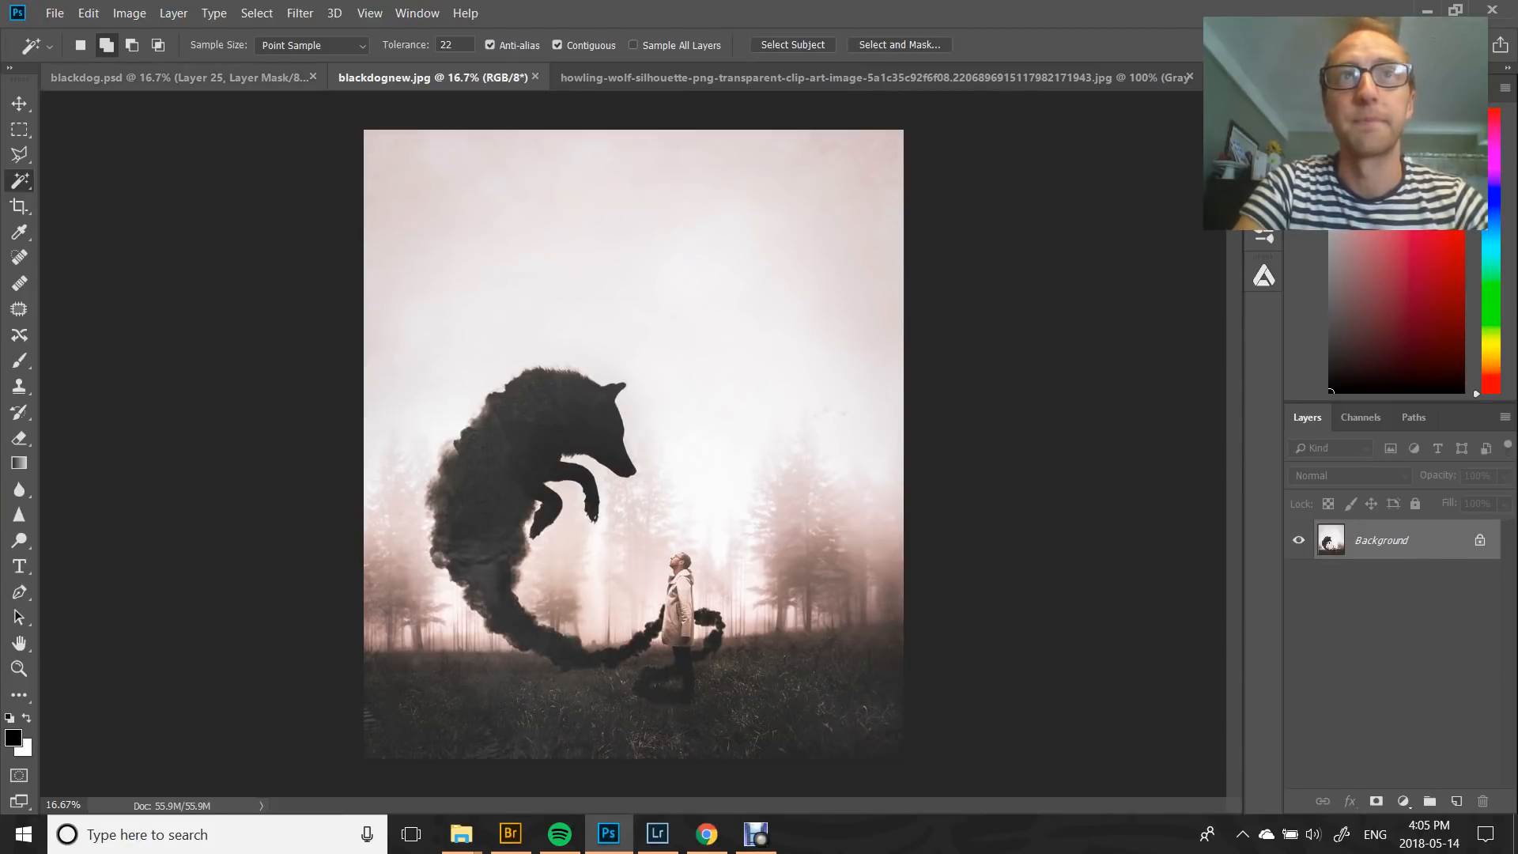
click(179, 78)
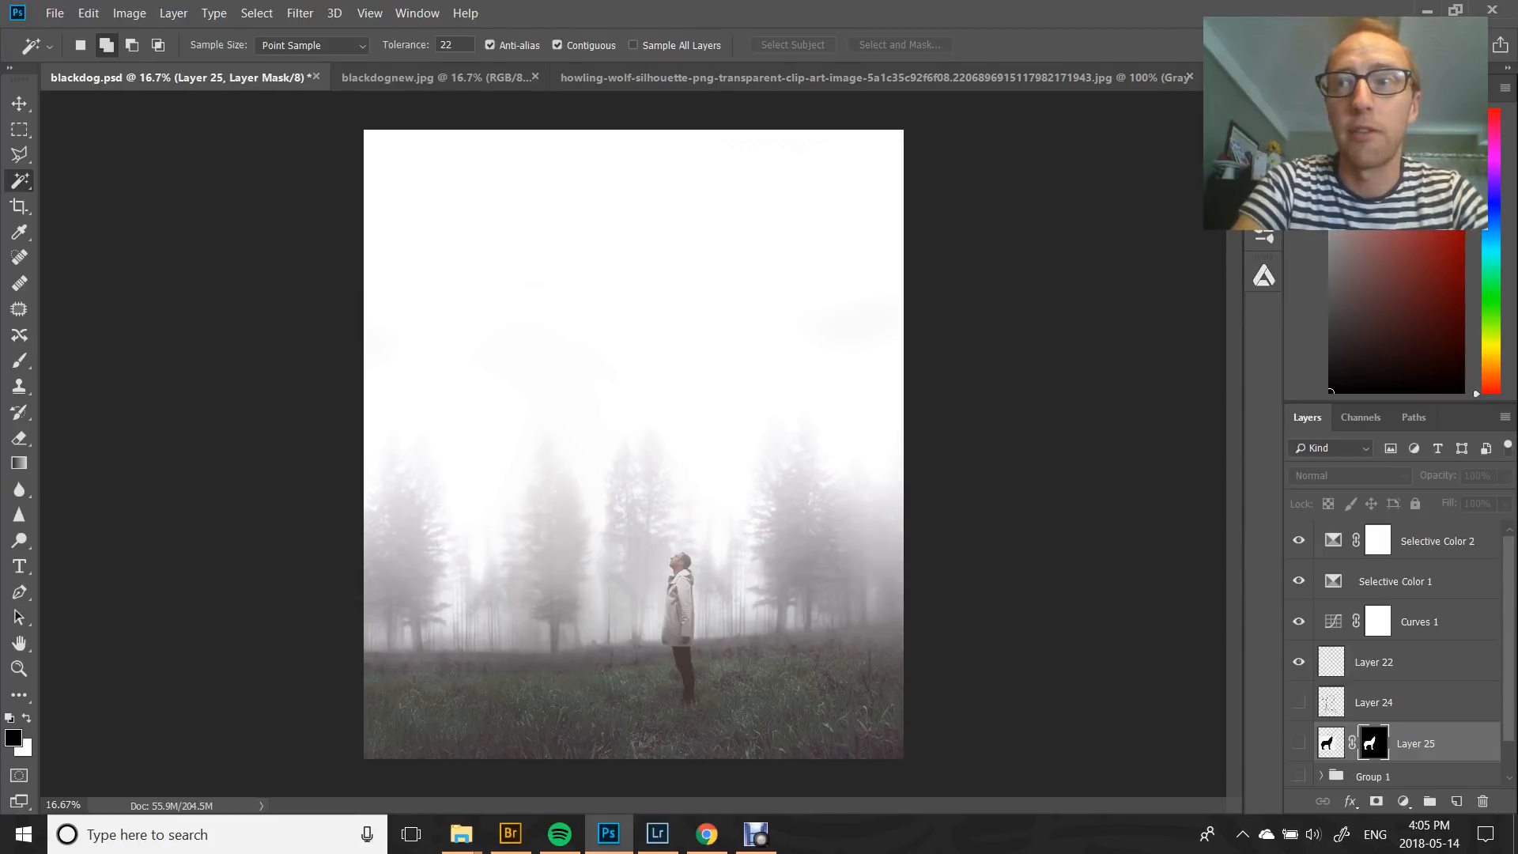
Show the wolf silhouette on Layer 25 and move it slightly down and to the left
click(1298, 743)
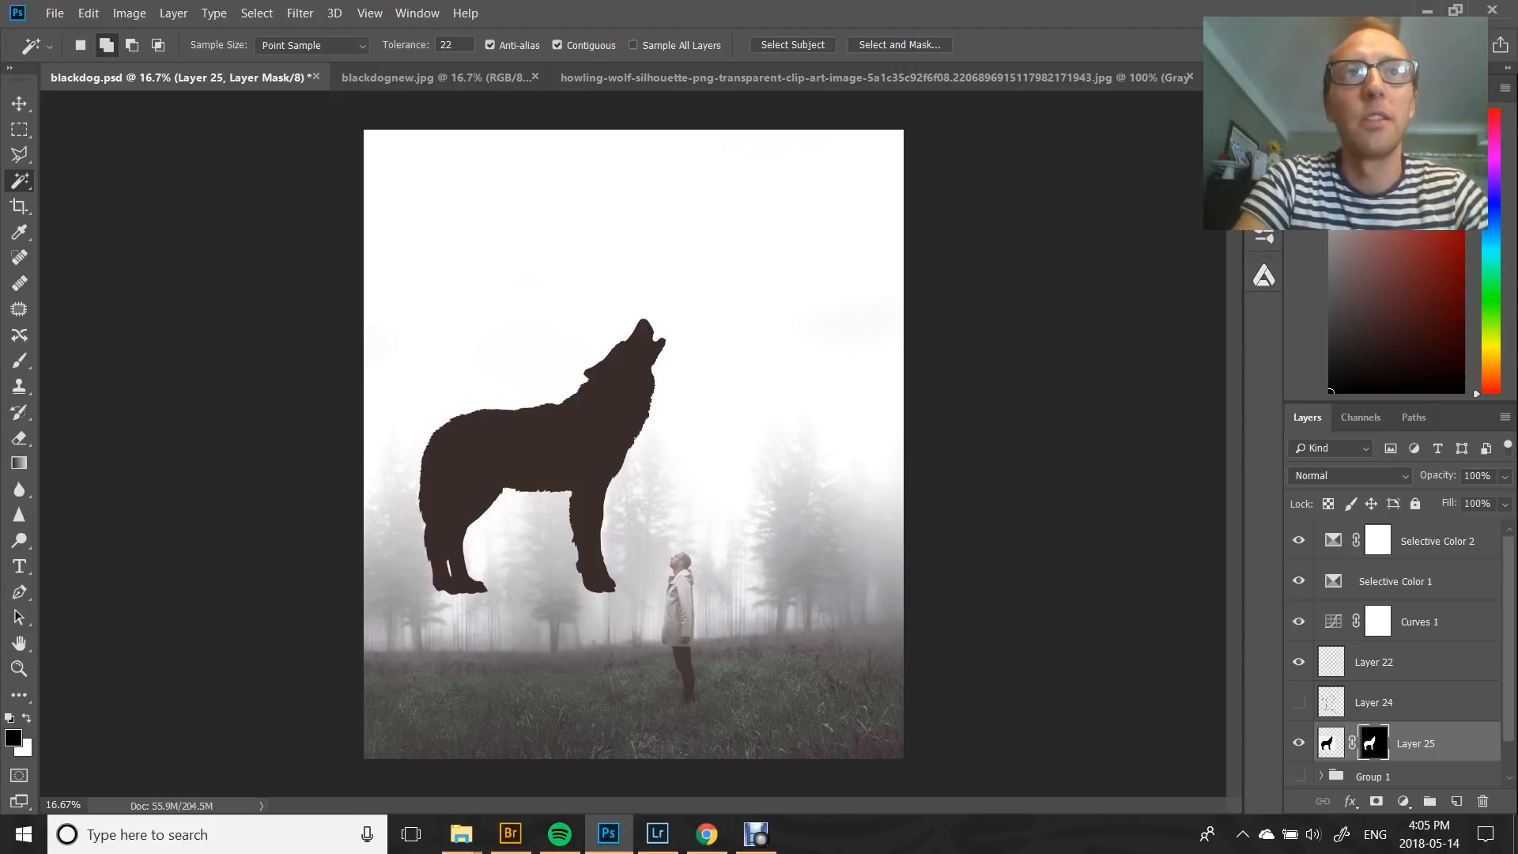
click(19, 104)
mouse_move(605, 390)
mouse_down()
mouse_move(518, 459)
mouse_move(592, 400)
mouse_move(619, 399)
mouse_move(602, 376)
mouse_move(587, 377)
mouse_move(575, 427)
mouse_move(613, 403)
mouse_move(587, 406)
mouse_up()
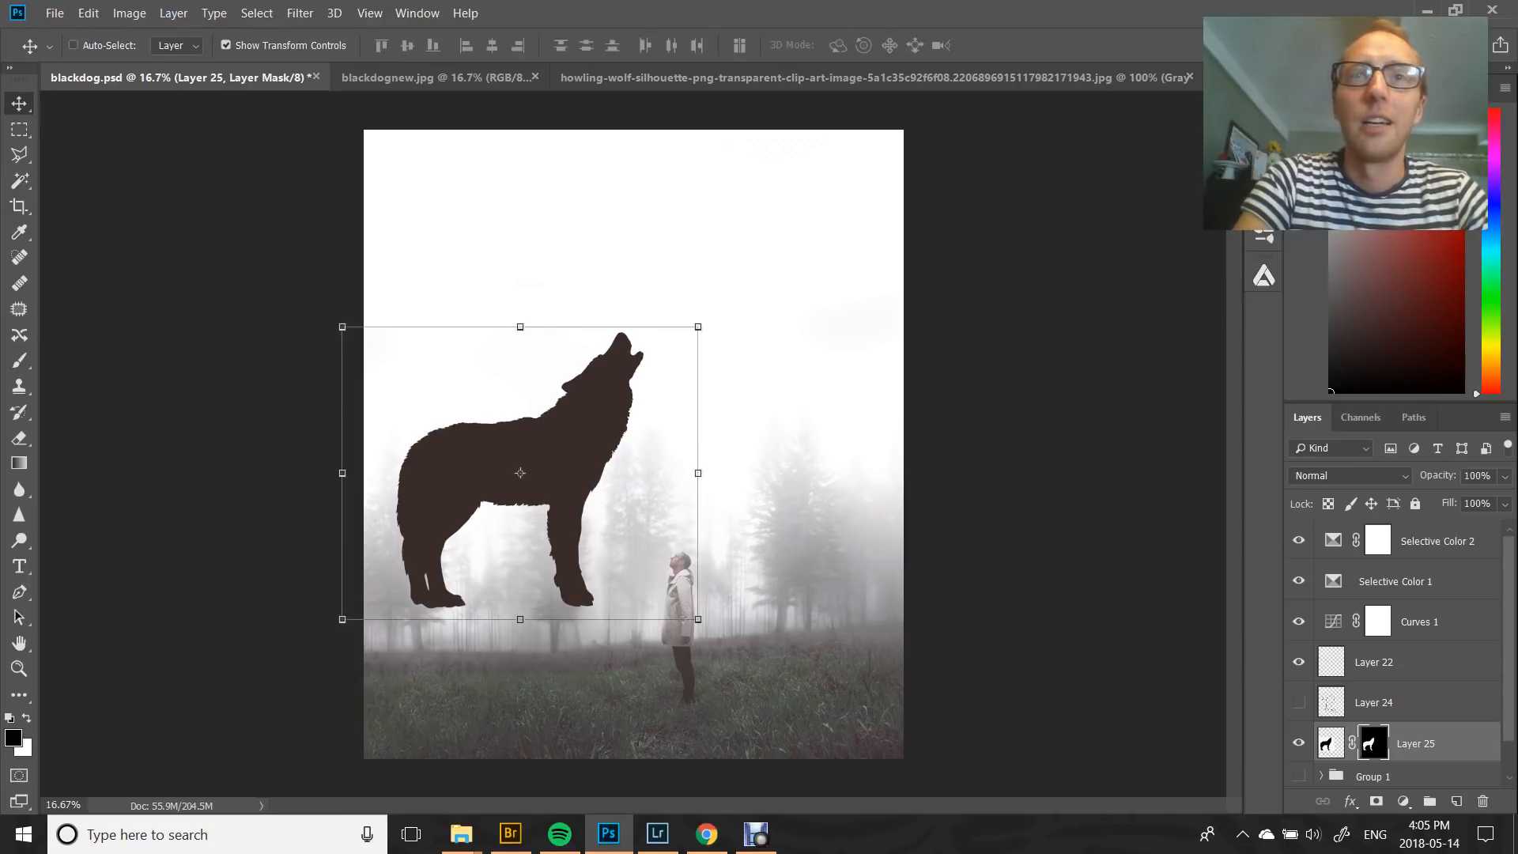
Add a blank layer above the wolf and set up the Soft Round brush at 45 px
click(19, 359)
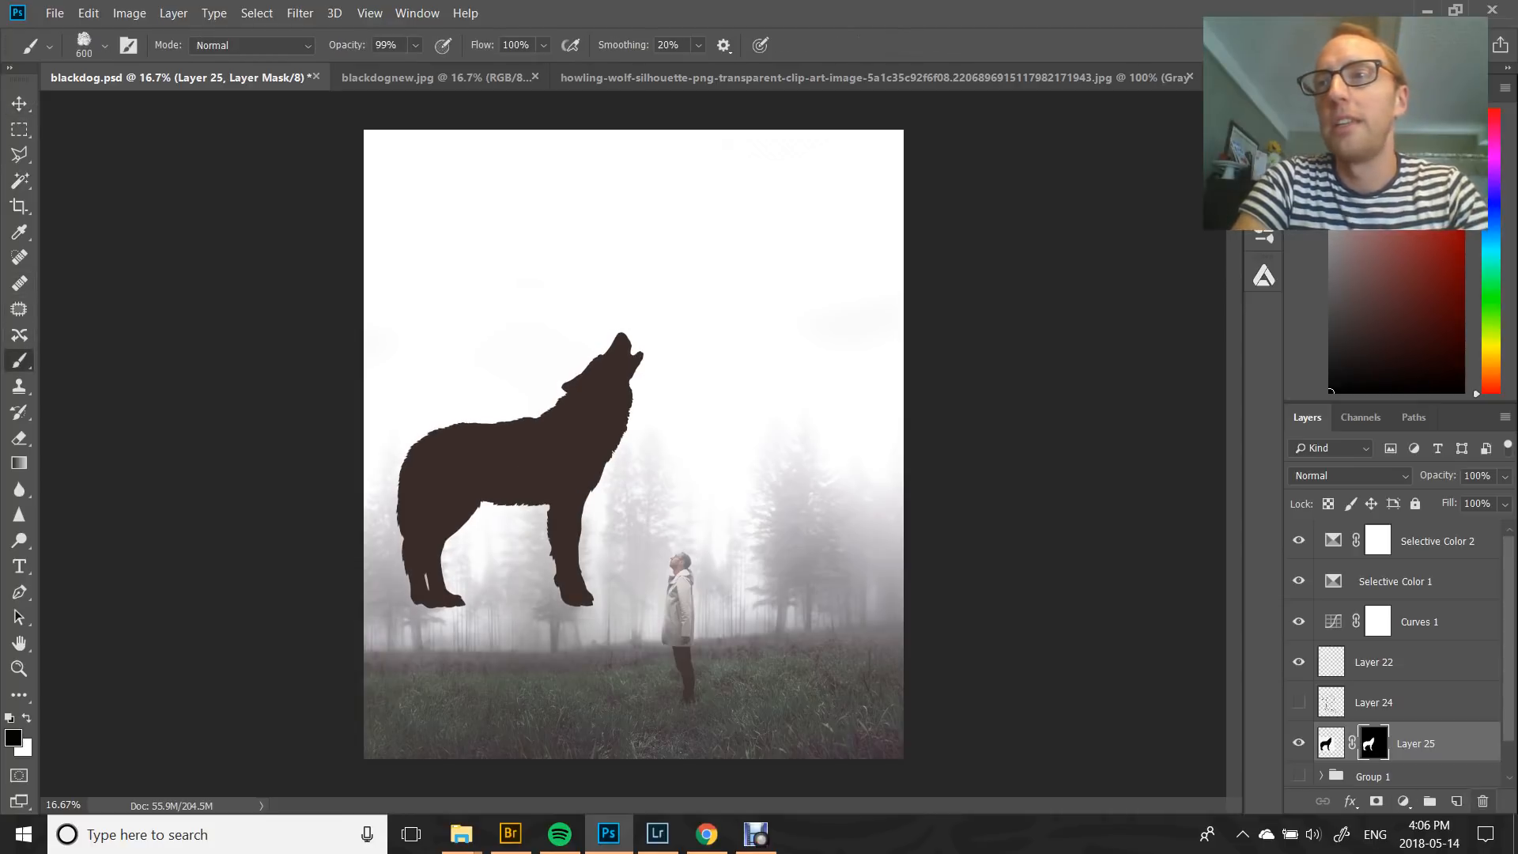
key(ctrl+shift+alt+n)
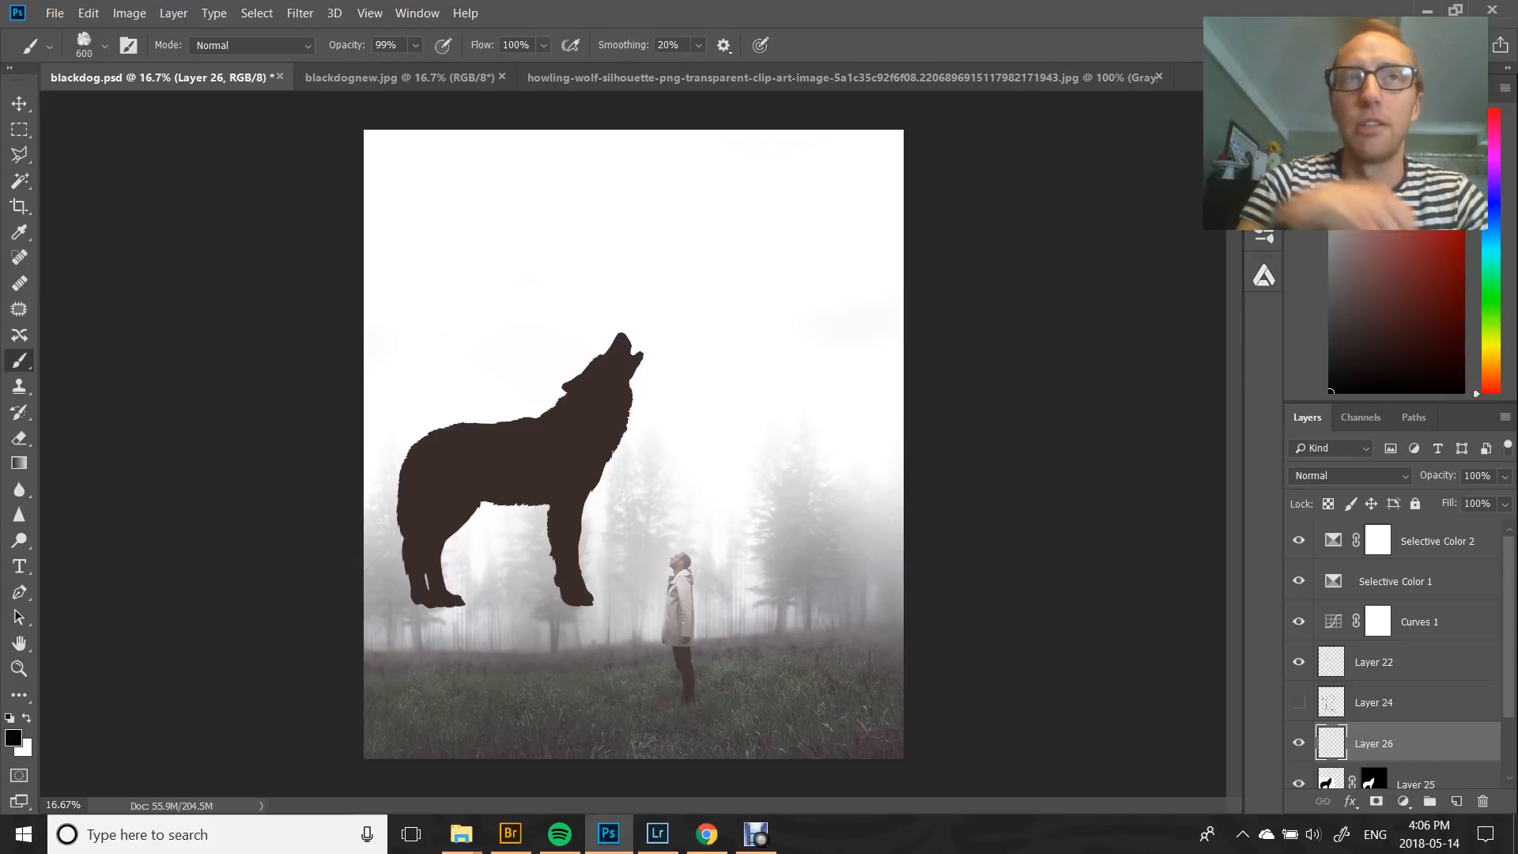
click(105, 46)
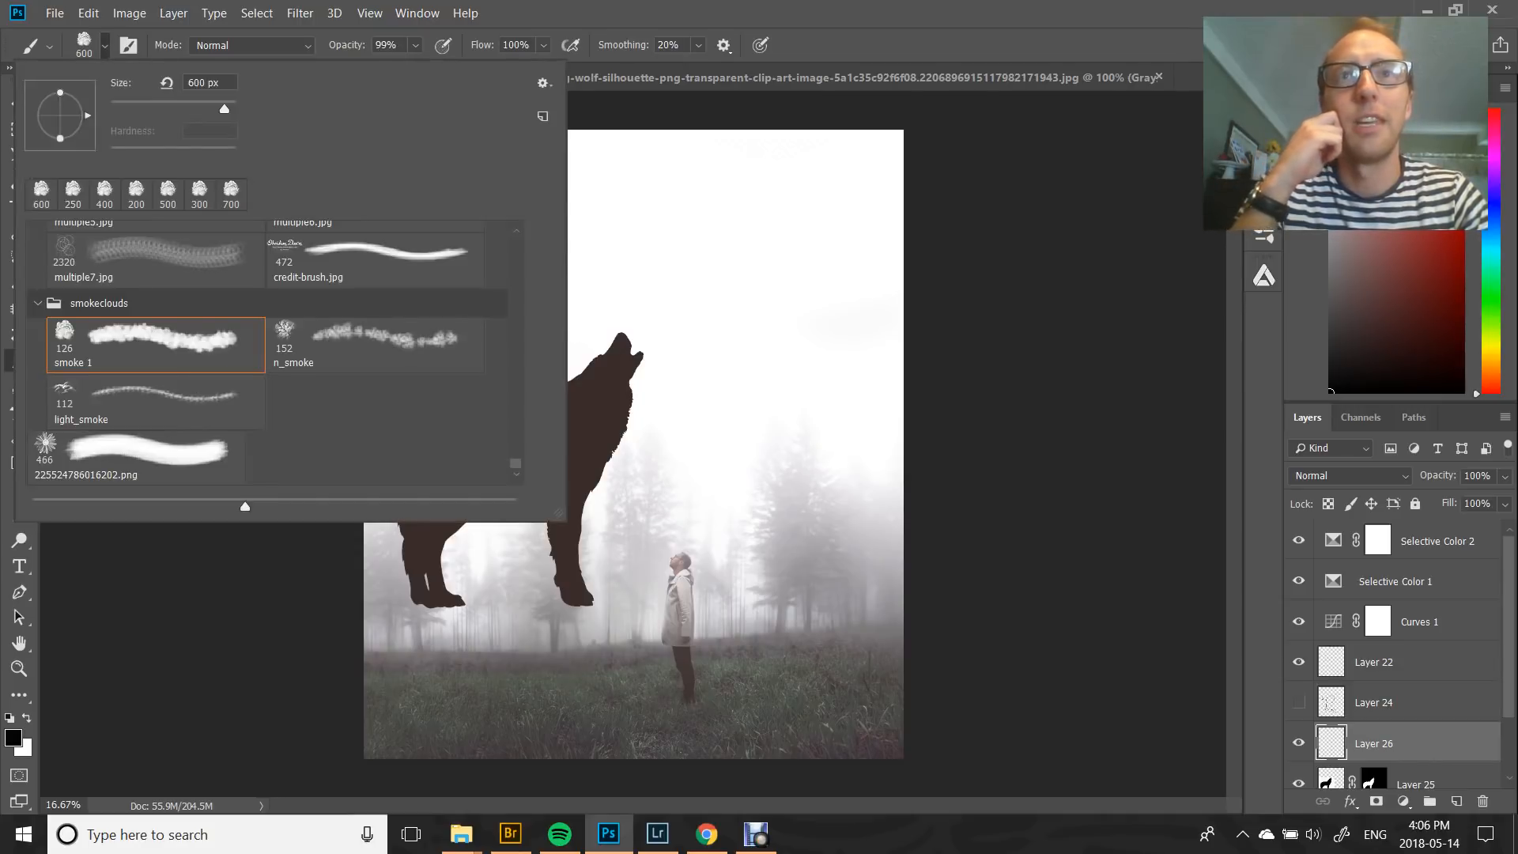
drag(516, 464, 516, 241)
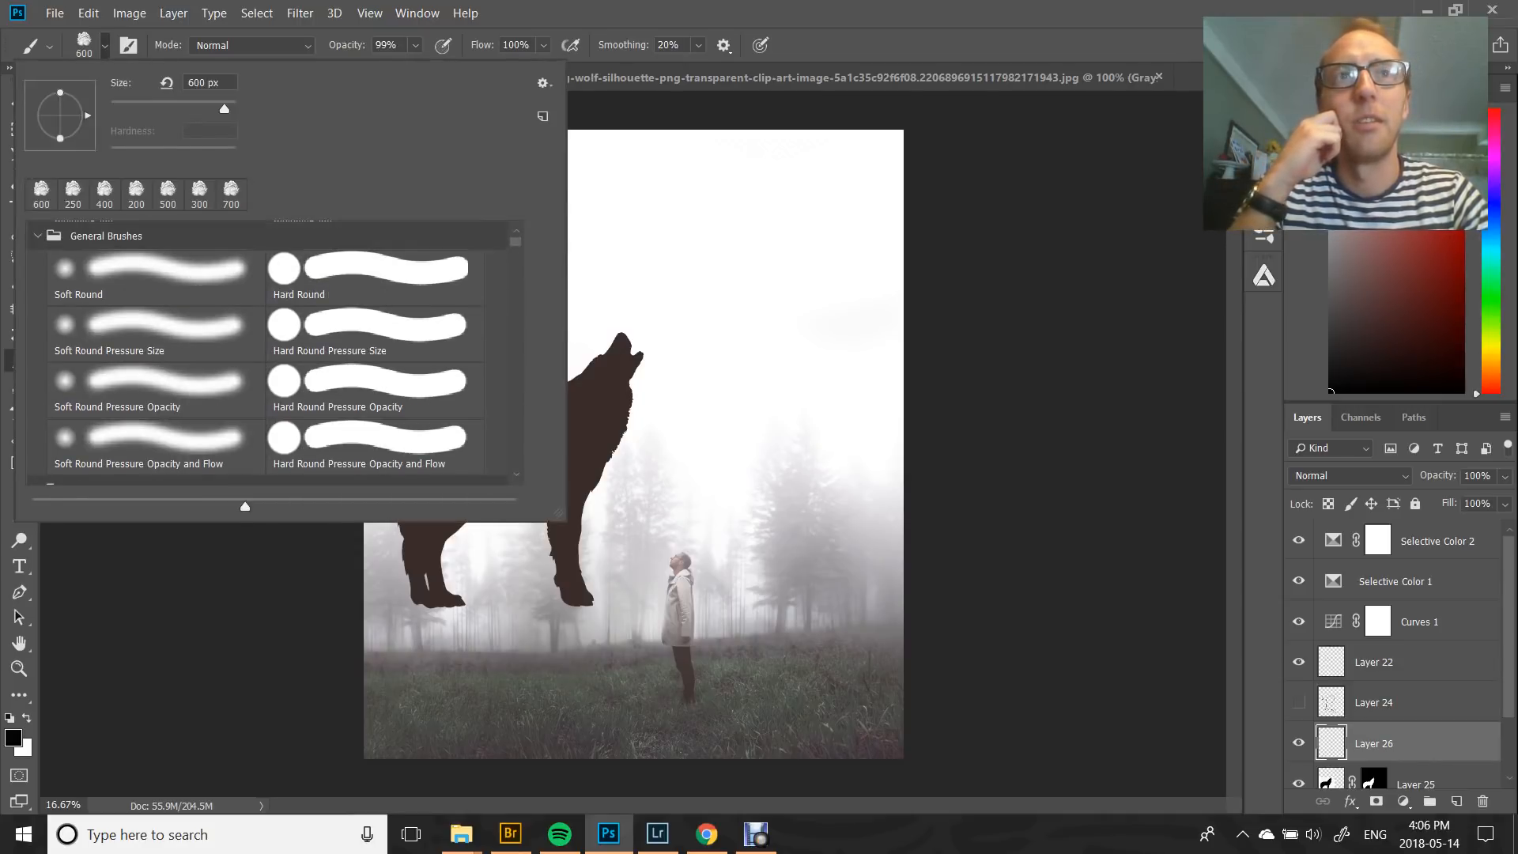
double_click(150, 268)
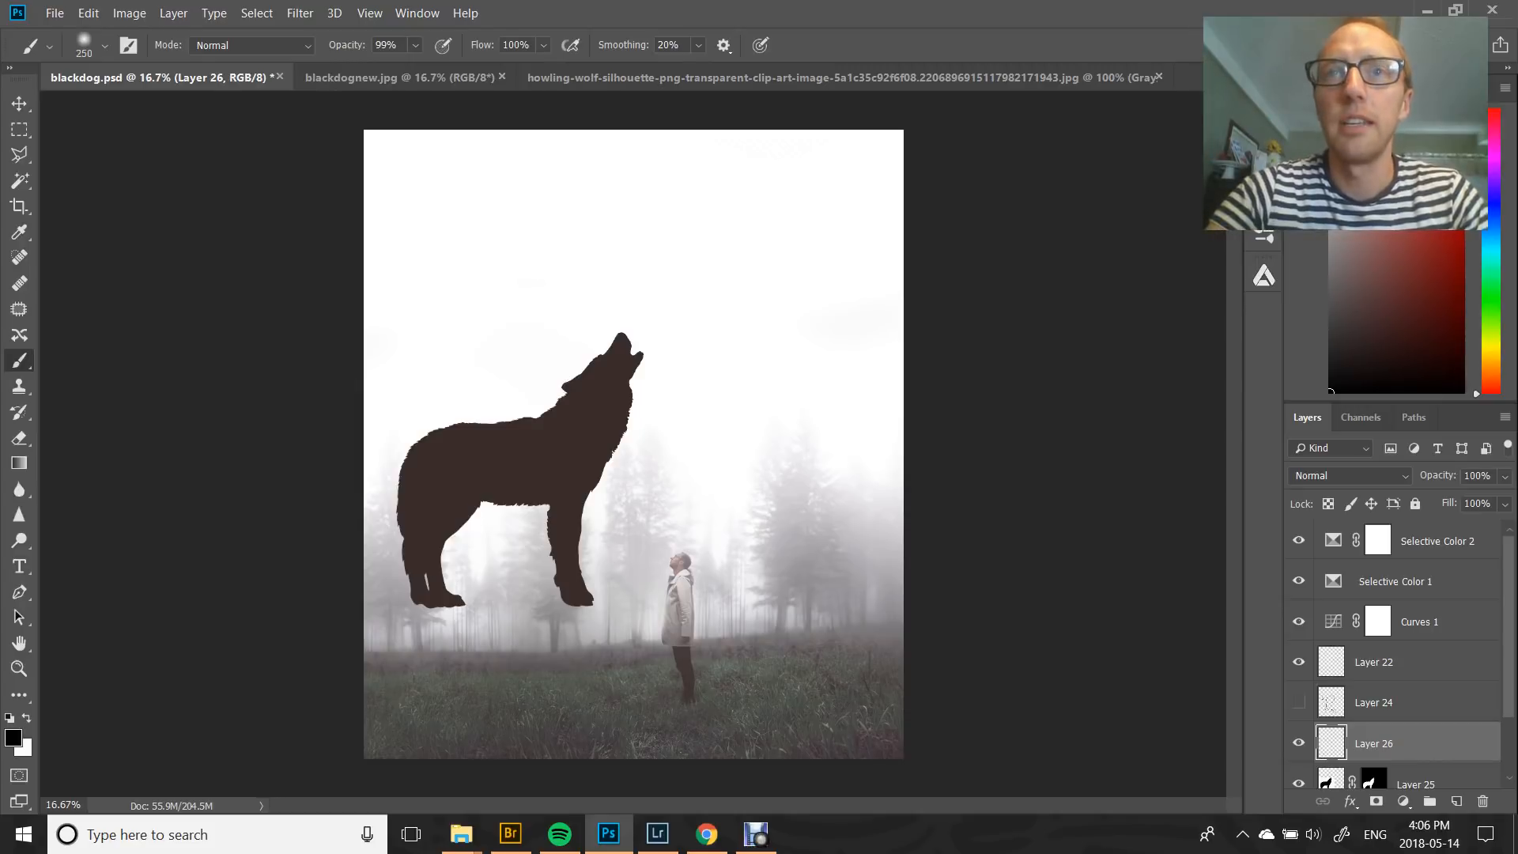
key(bracketleft)
key(bracketleft)
key(bracketleft)
key(bracketleft)
key(bracketleft)
key(bracketleft)
key(bracketleft)
key(bracketleft)
key(bracketleft)
key(bracketleft)
key(bracketleft)
key(bracketleft)
key(bracketleft)
key(bracketleft)
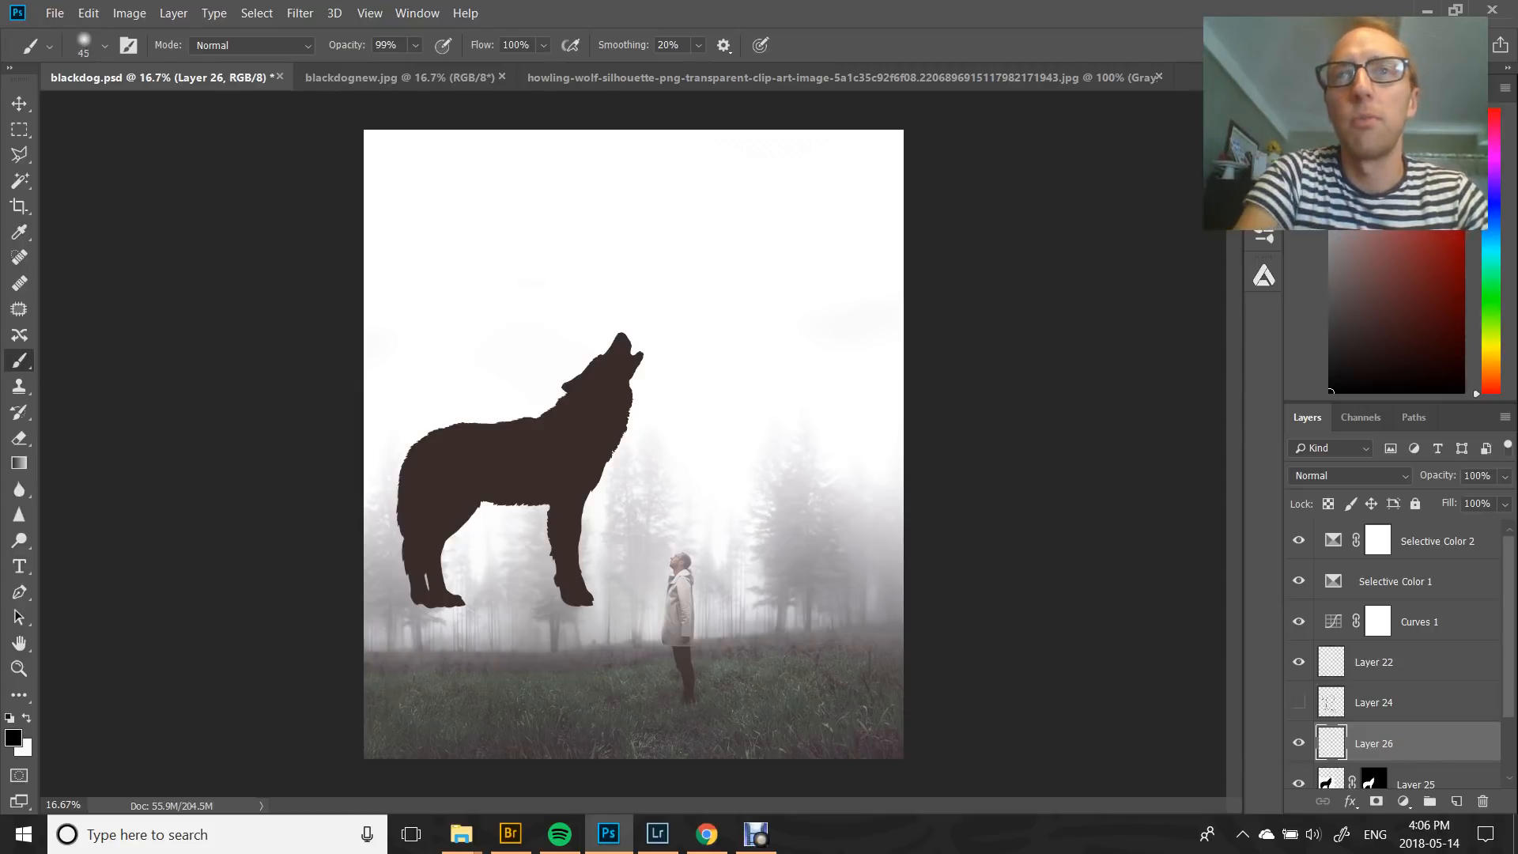
Circle the wolf's head, draw arrows pointing at its back and legs, and delete this markup layer
mouse_move(606, 496)
mouse_down()
mouse_move(686, 363)
mouse_move(608, 319)
mouse_move(508, 376)
mouse_move(633, 496)
mouse_up()
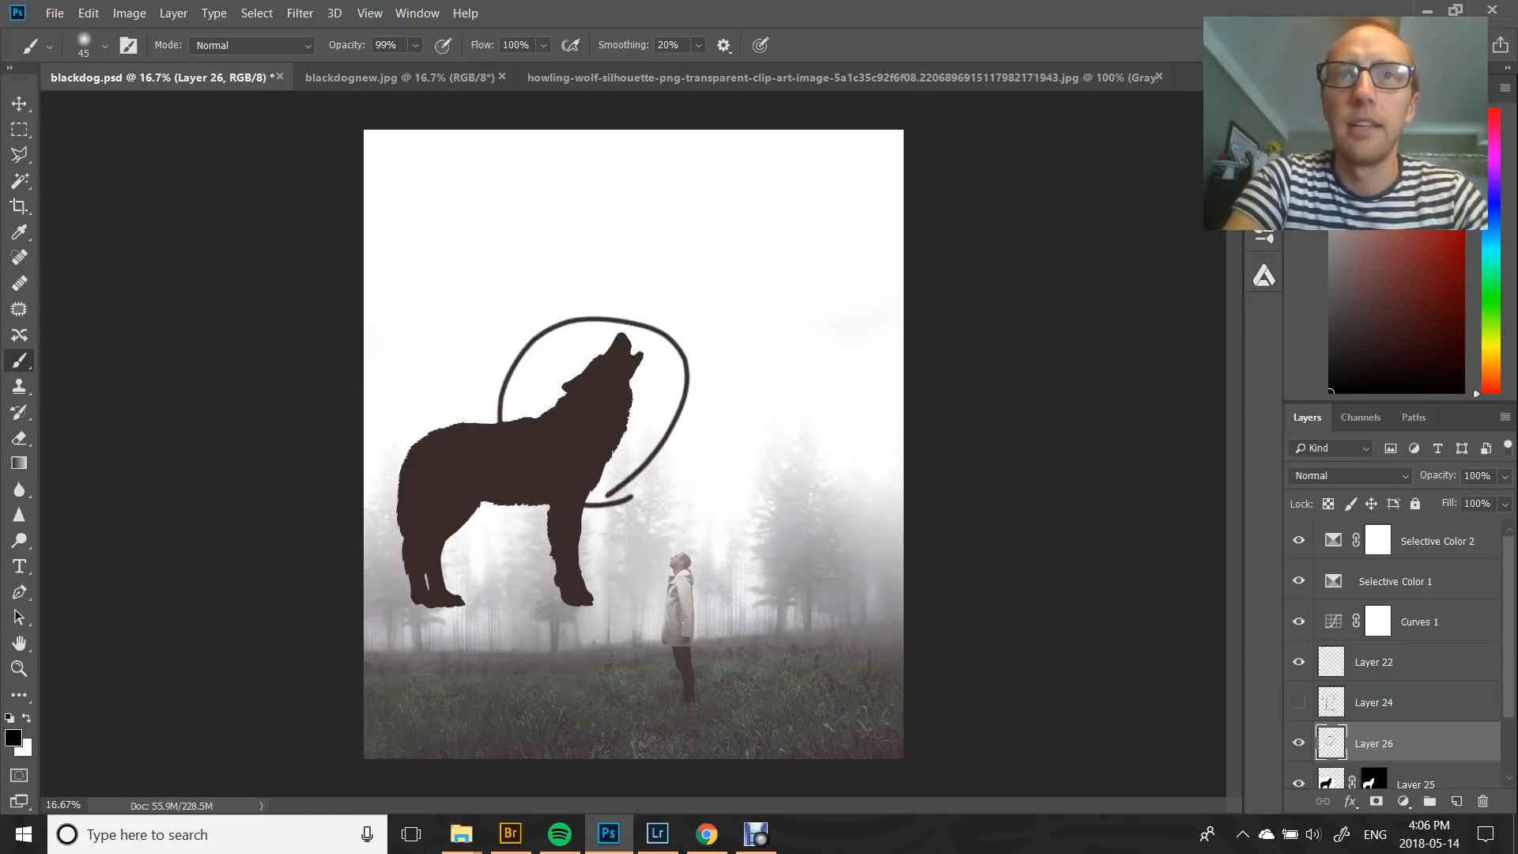
drag(444, 304, 437, 390)
mouse_move(658, 544)
mouse_down()
mouse_move(708, 526)
mouse_move(621, 558)
mouse_move(630, 566)
mouse_up()
mouse_move(470, 617)
mouse_down()
mouse_move(510, 667)
mouse_move(501, 619)
mouse_move(461, 638)
mouse_up()
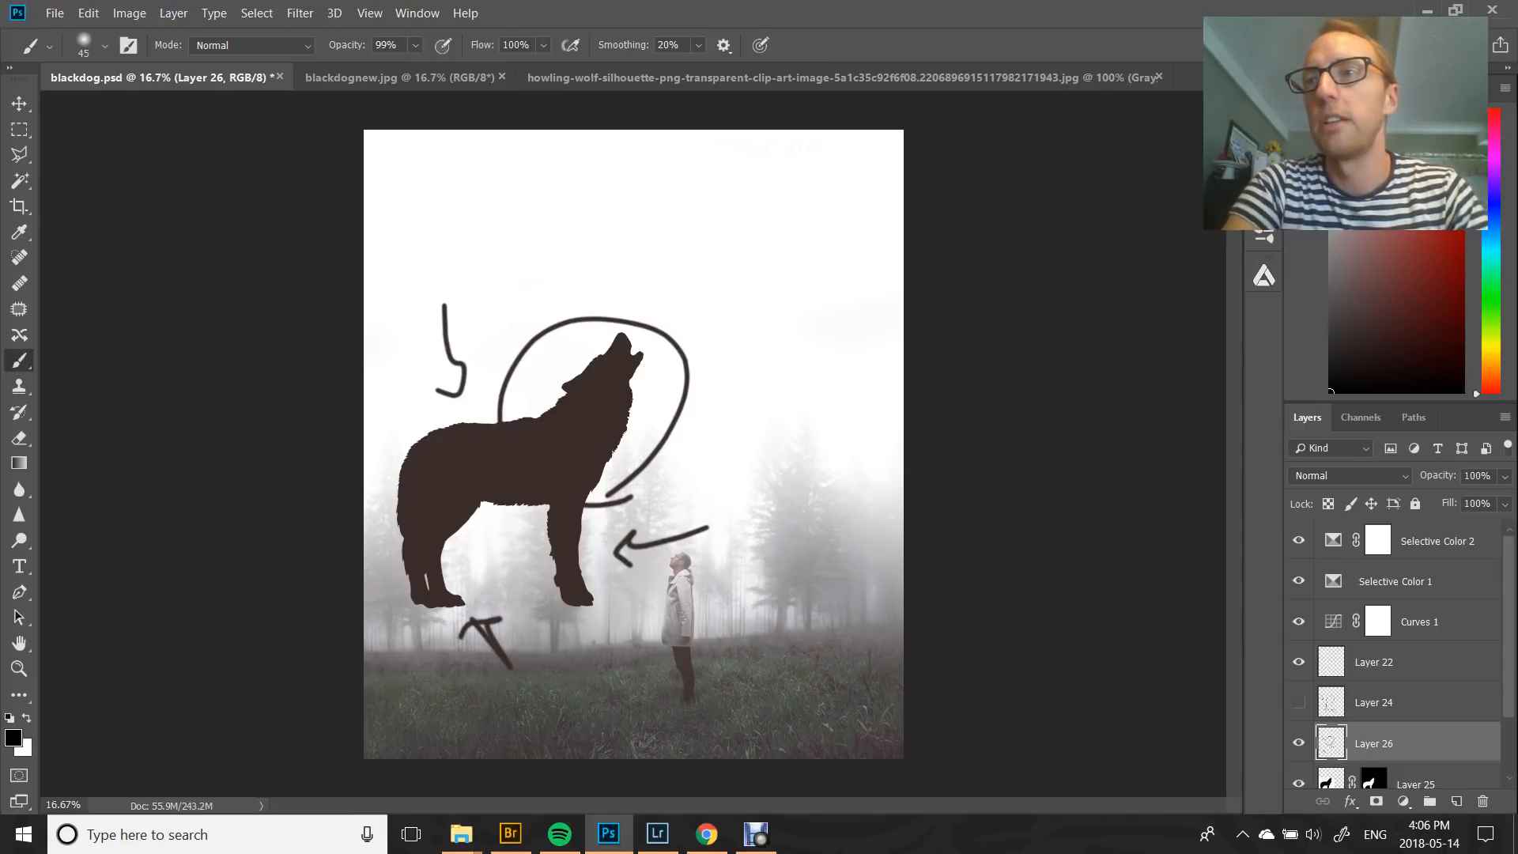
key(Delete)
Paint black on Layer 25's mask with a 300 px brush to hide the wolf's hindquarters and back legs
click(1374, 743)
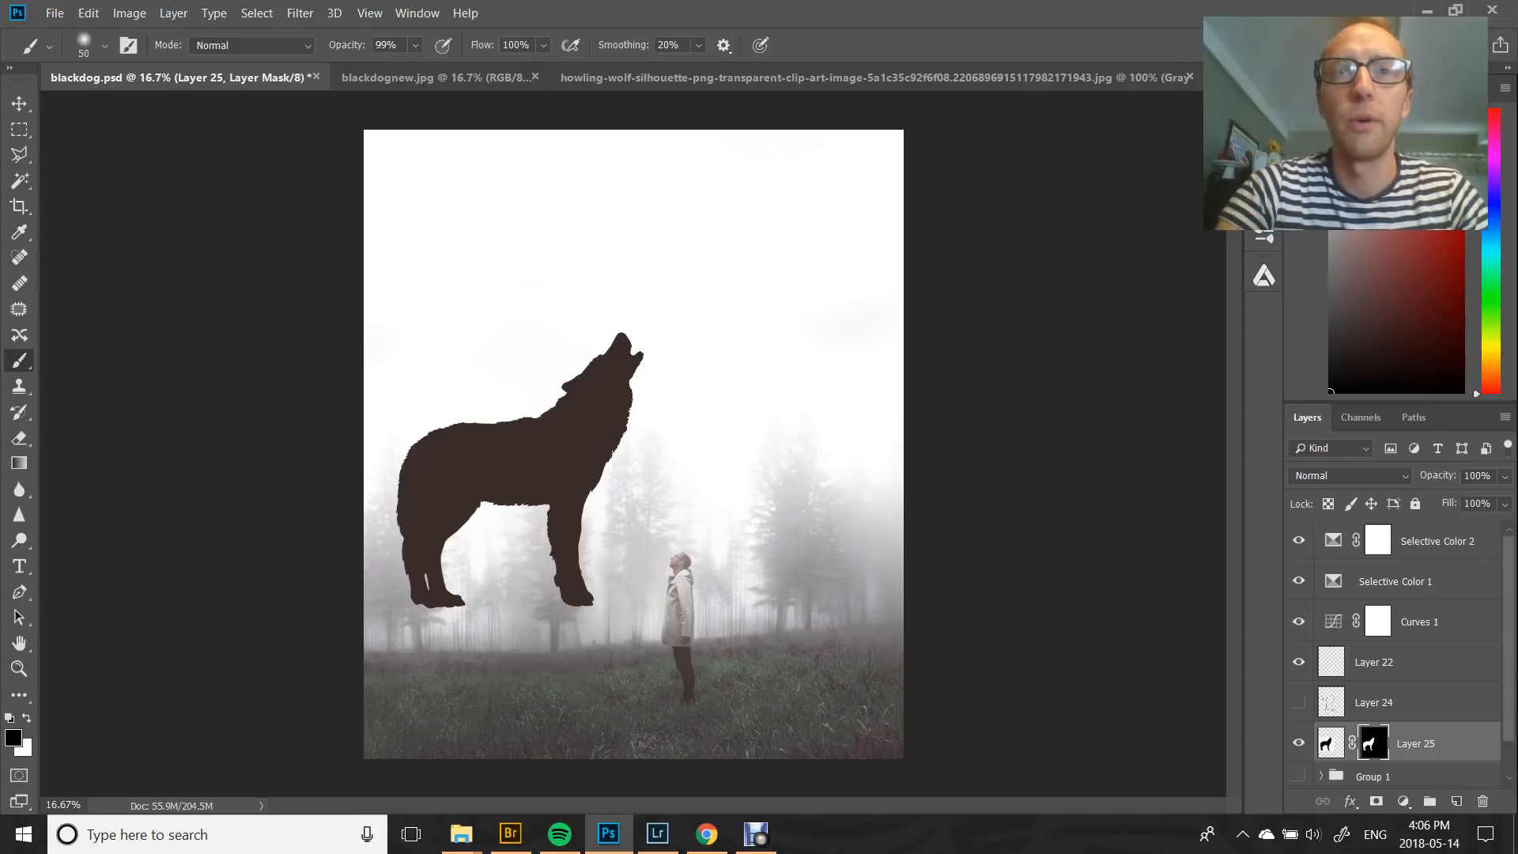
key(bracketright)
key(bracketright)
key(bracketright)
key(bracketright)
key(bracketright)
key(bracketright)
key(bracketright)
key(bracketright)
key(bracketright)
key(bracketright)
key(bracketright)
key(bracketright)
mouse_move(498, 423)
mouse_down()
mouse_move(510, 486)
mouse_move(467, 462)
mouse_move(435, 593)
mouse_move(425, 450)
mouse_move(407, 514)
mouse_move(417, 597)
mouse_up()
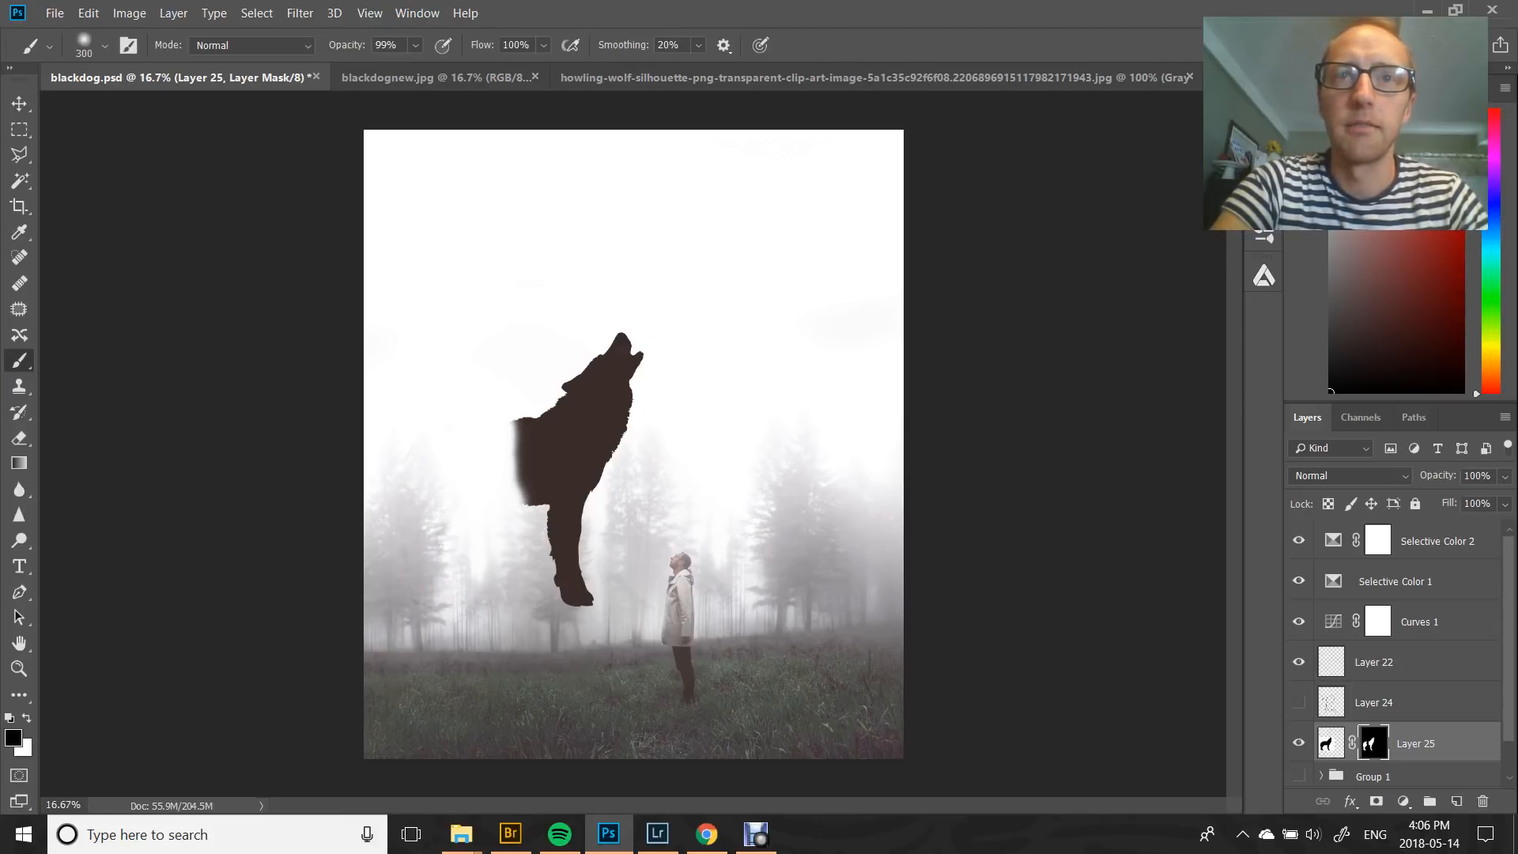
Mask out the wolf's front leg and lower chest, and shift the remaining head slightly left and down
mouse_move(565, 558)
mouse_down()
mouse_move(579, 602)
mouse_move(562, 514)
mouse_move(574, 546)
mouse_move(571, 560)
mouse_move(534, 496)
mouse_move(518, 423)
mouse_move(531, 490)
mouse_move(578, 498)
mouse_move(529, 479)
mouse_move(520, 443)
mouse_move(462, 482)
mouse_move(496, 482)
mouse_up()
key(v)
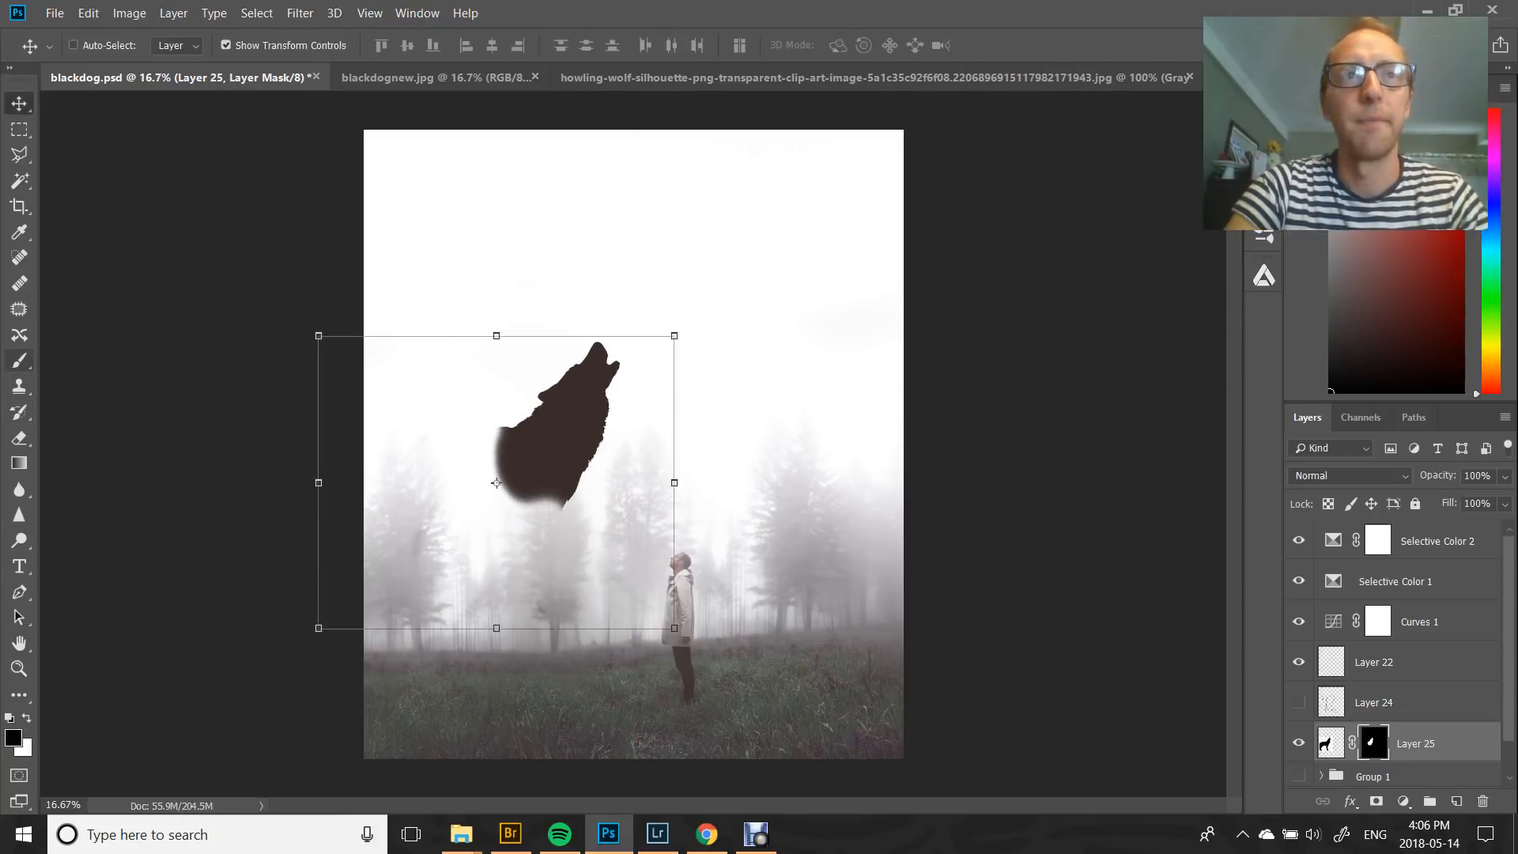
click(19, 360)
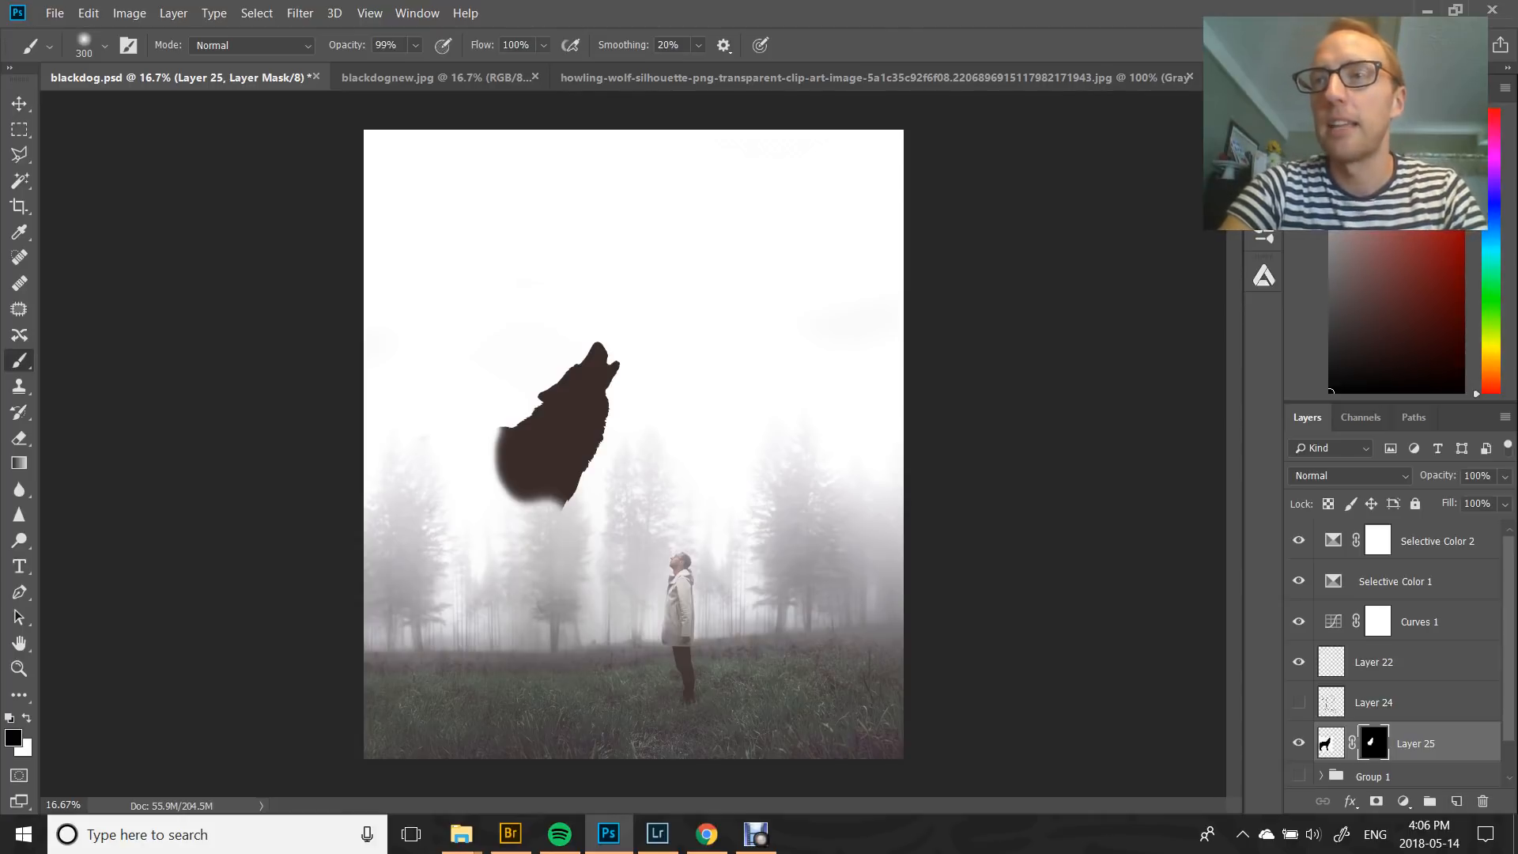
Delete the hidden Layer 24 and add a new blank layer directly above the wolf layer
click(1416, 702)
key(Delete)
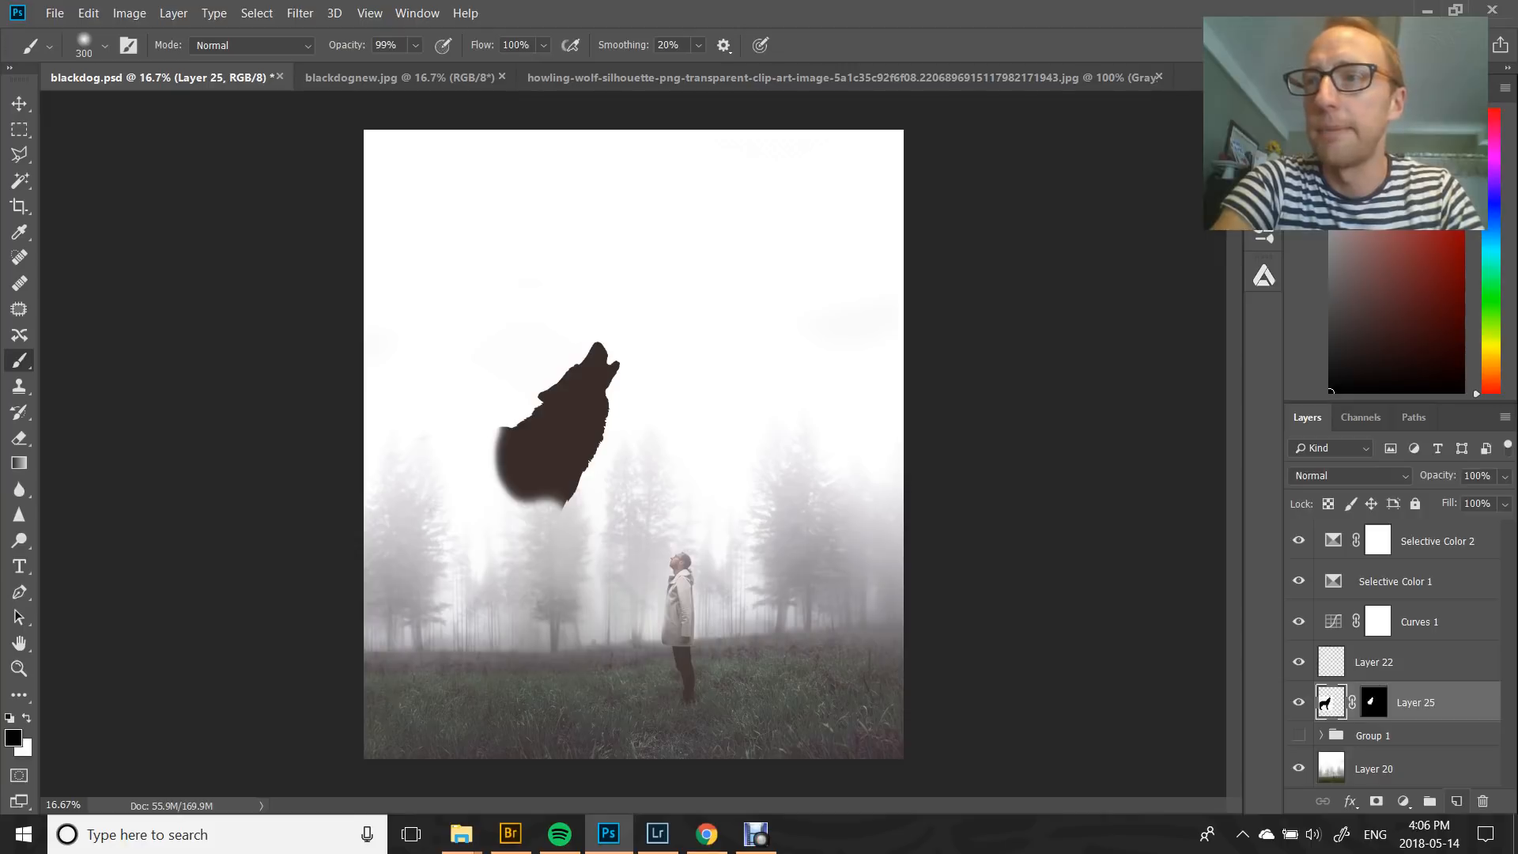
click(1456, 801)
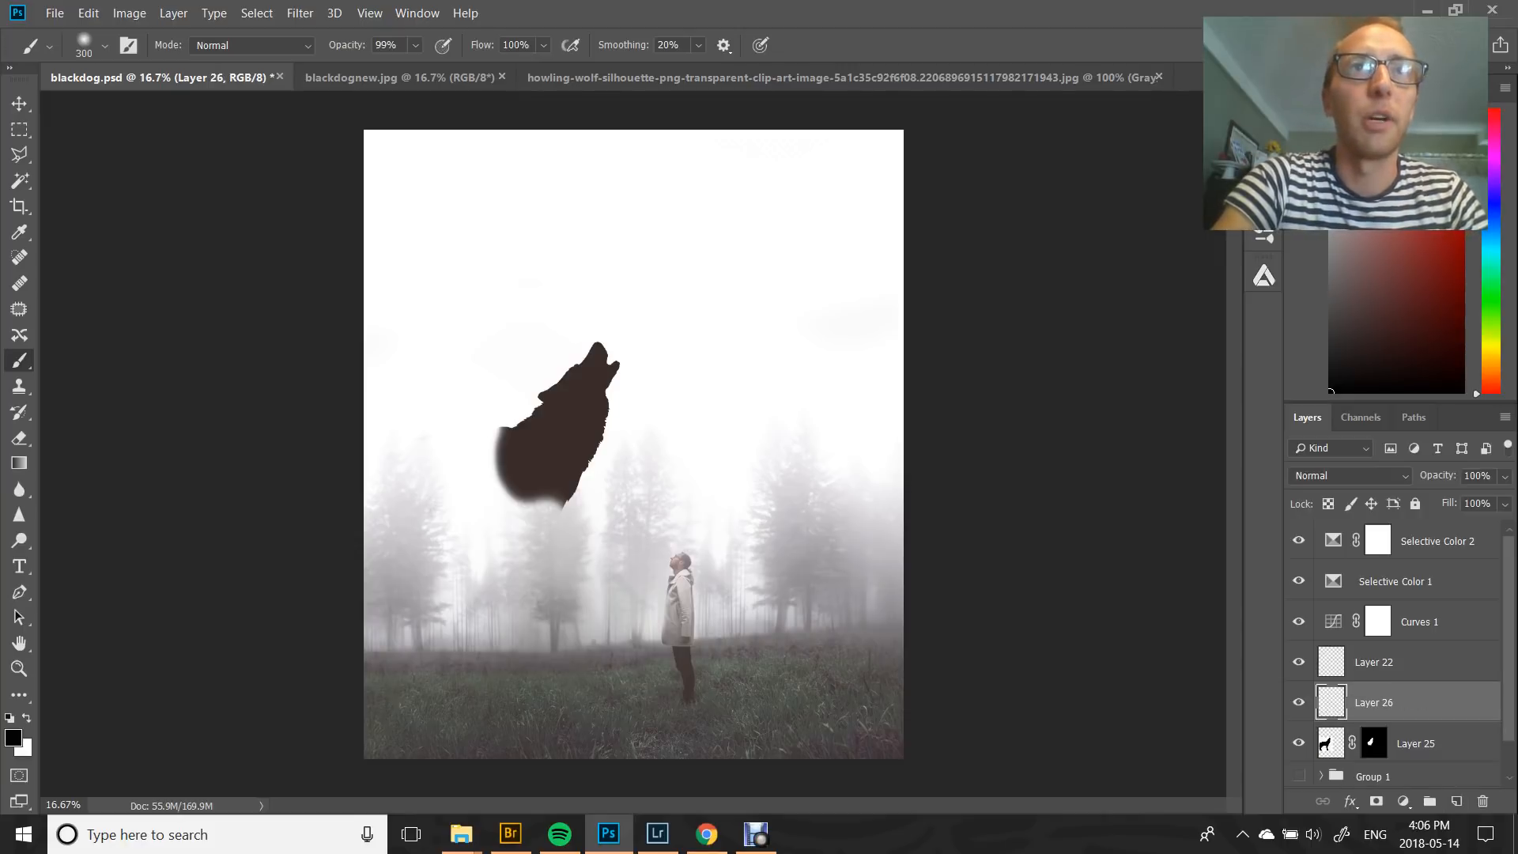
Open the Import Brushes dialog to view where .ABR files are loaded, and cancel it
click(105, 45)
click(104, 45)
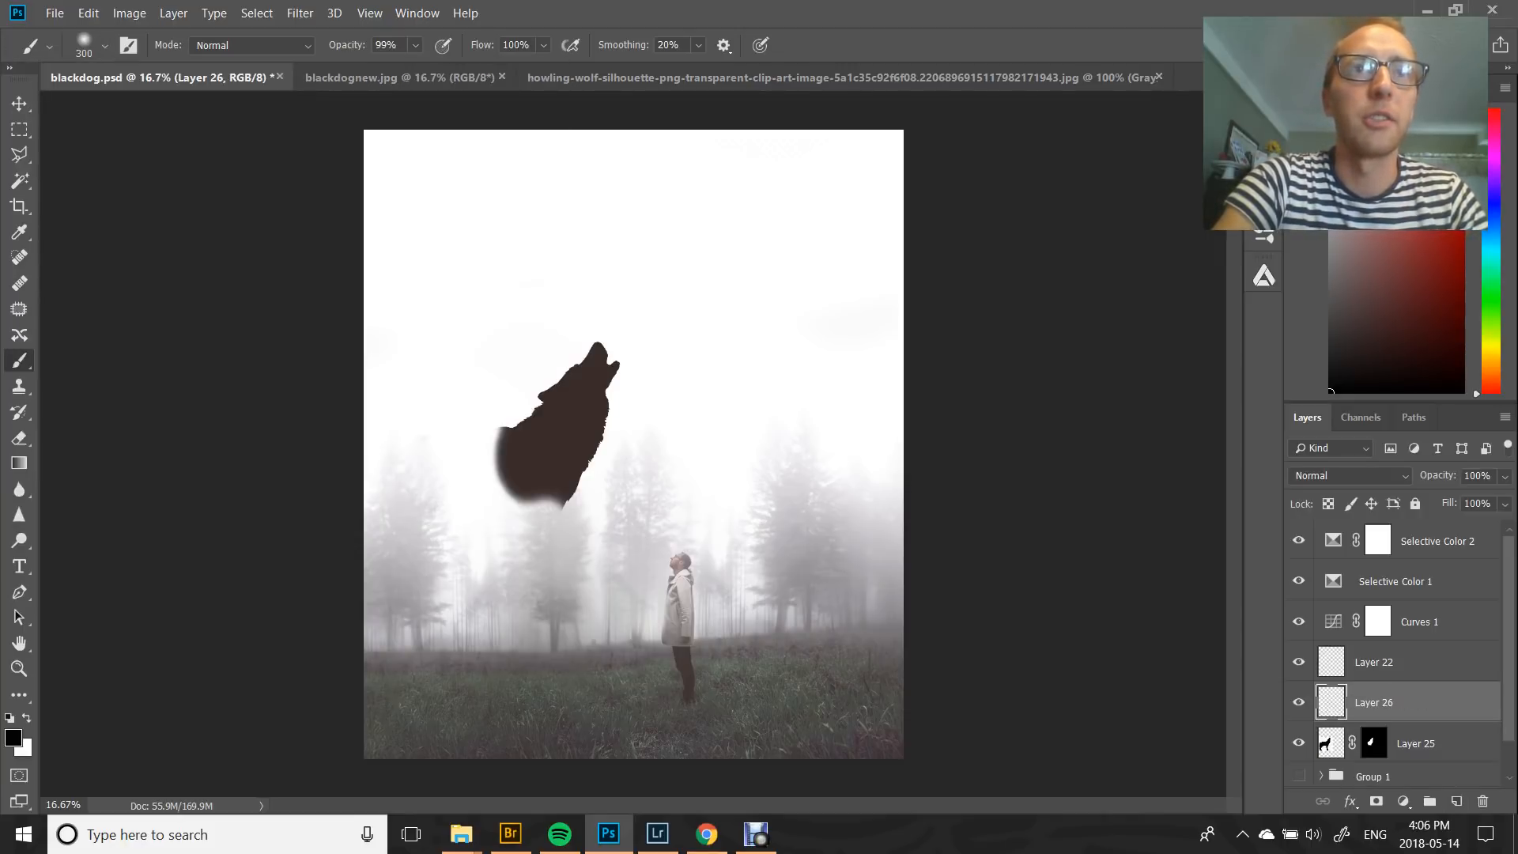
click(104, 45)
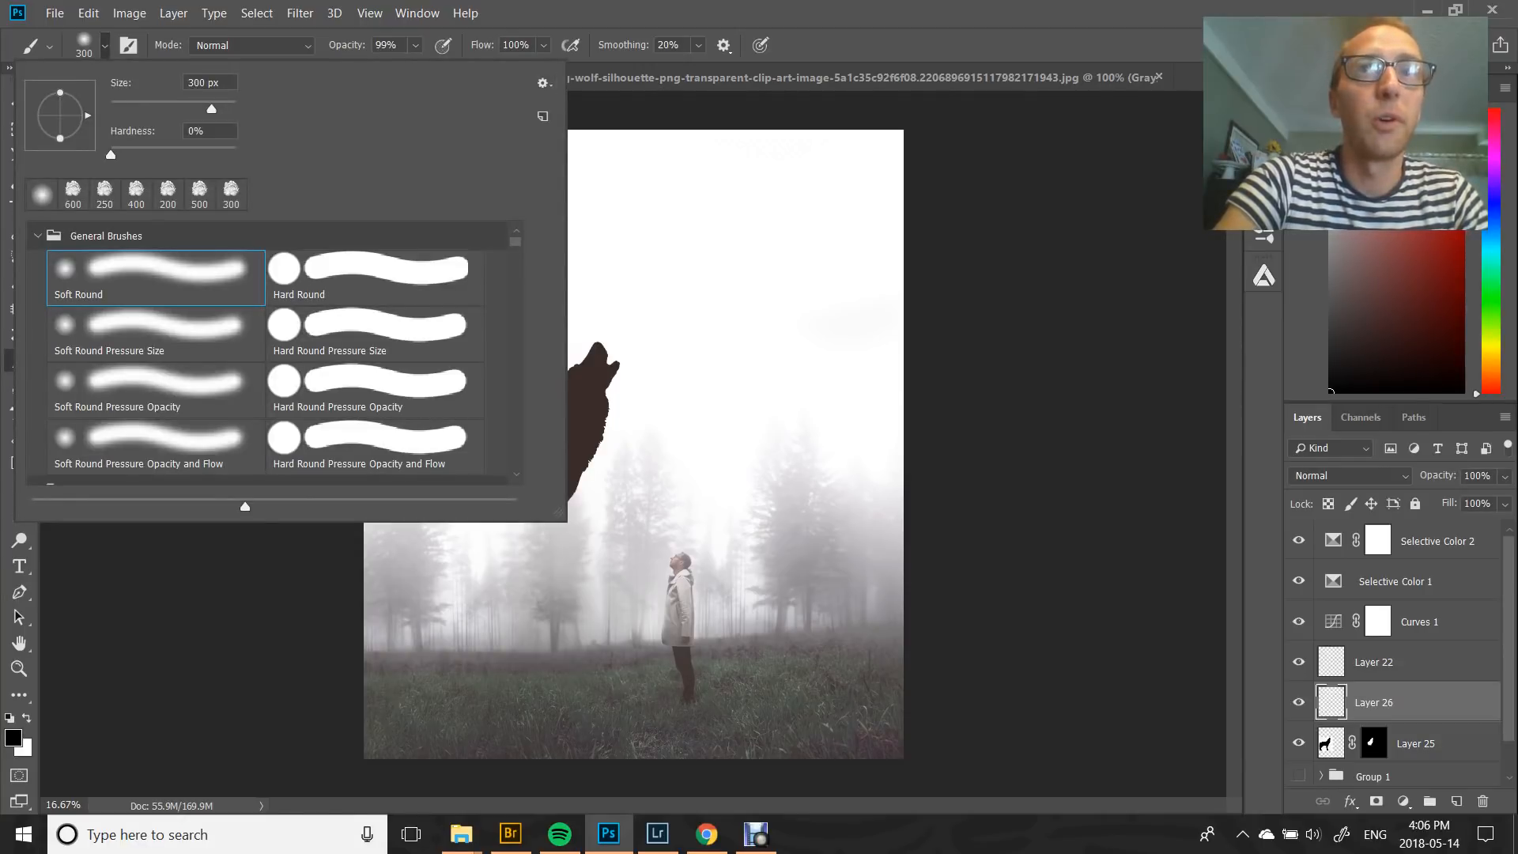
click(543, 83)
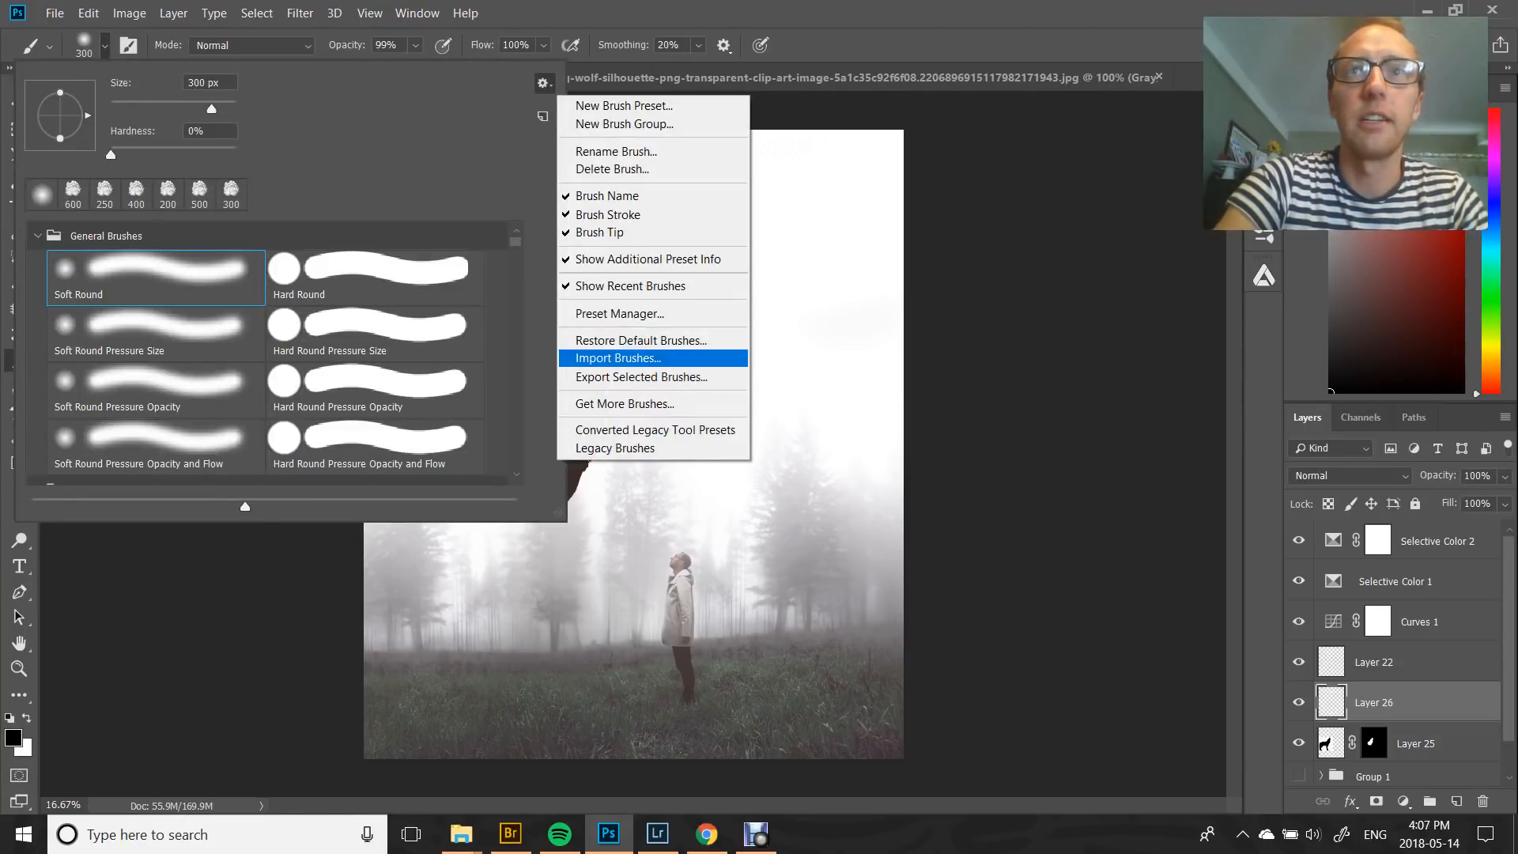
click(618, 358)
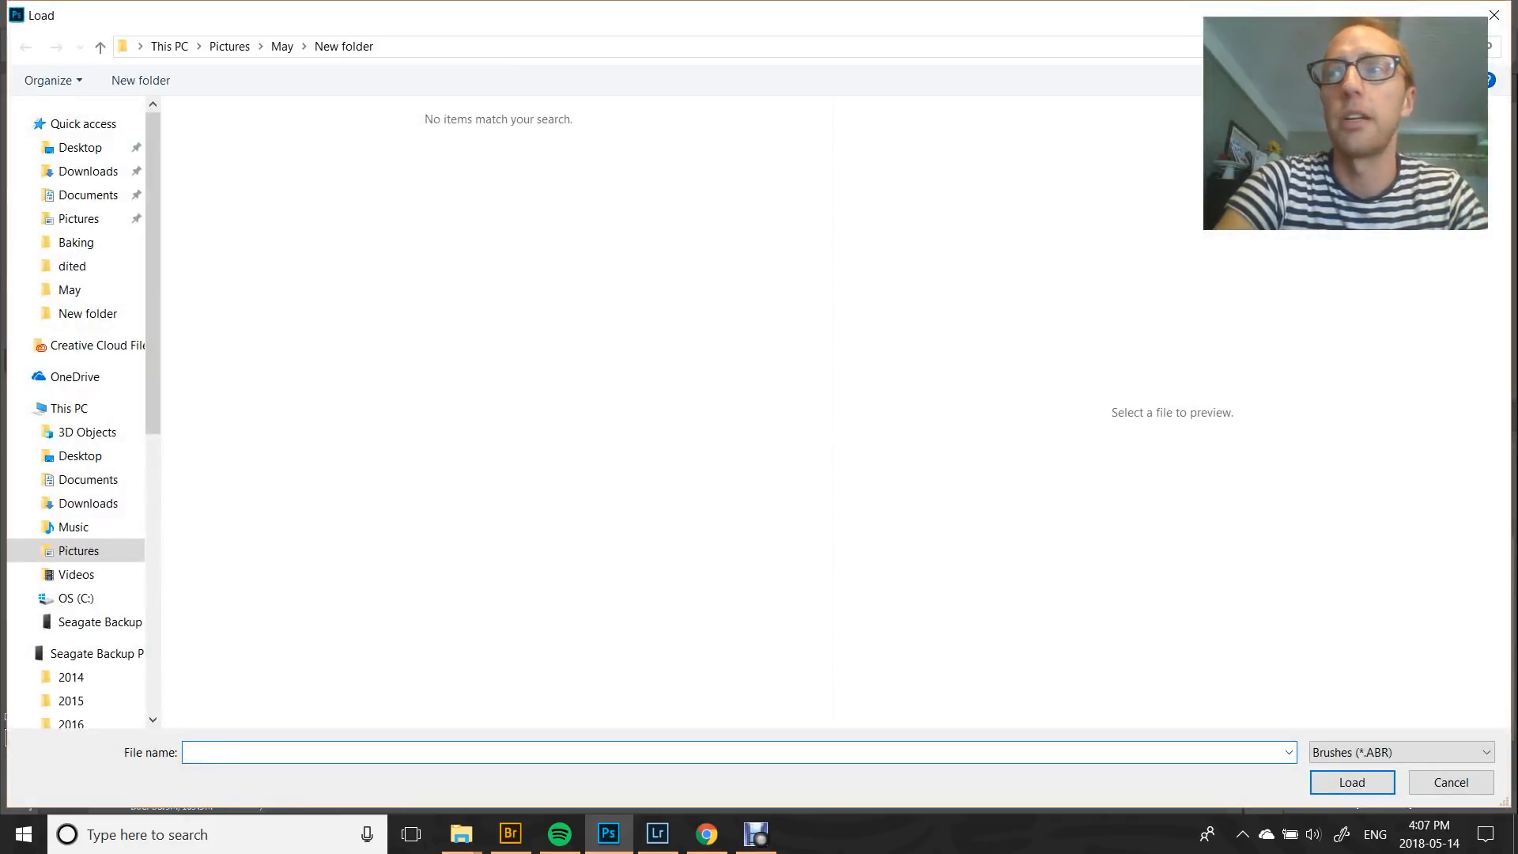
click(1451, 783)
Choose the smoke 1 brush from the smokeclouds group at 126 px and paint a test stroke across the sky
scroll(269, 356, down, 15)
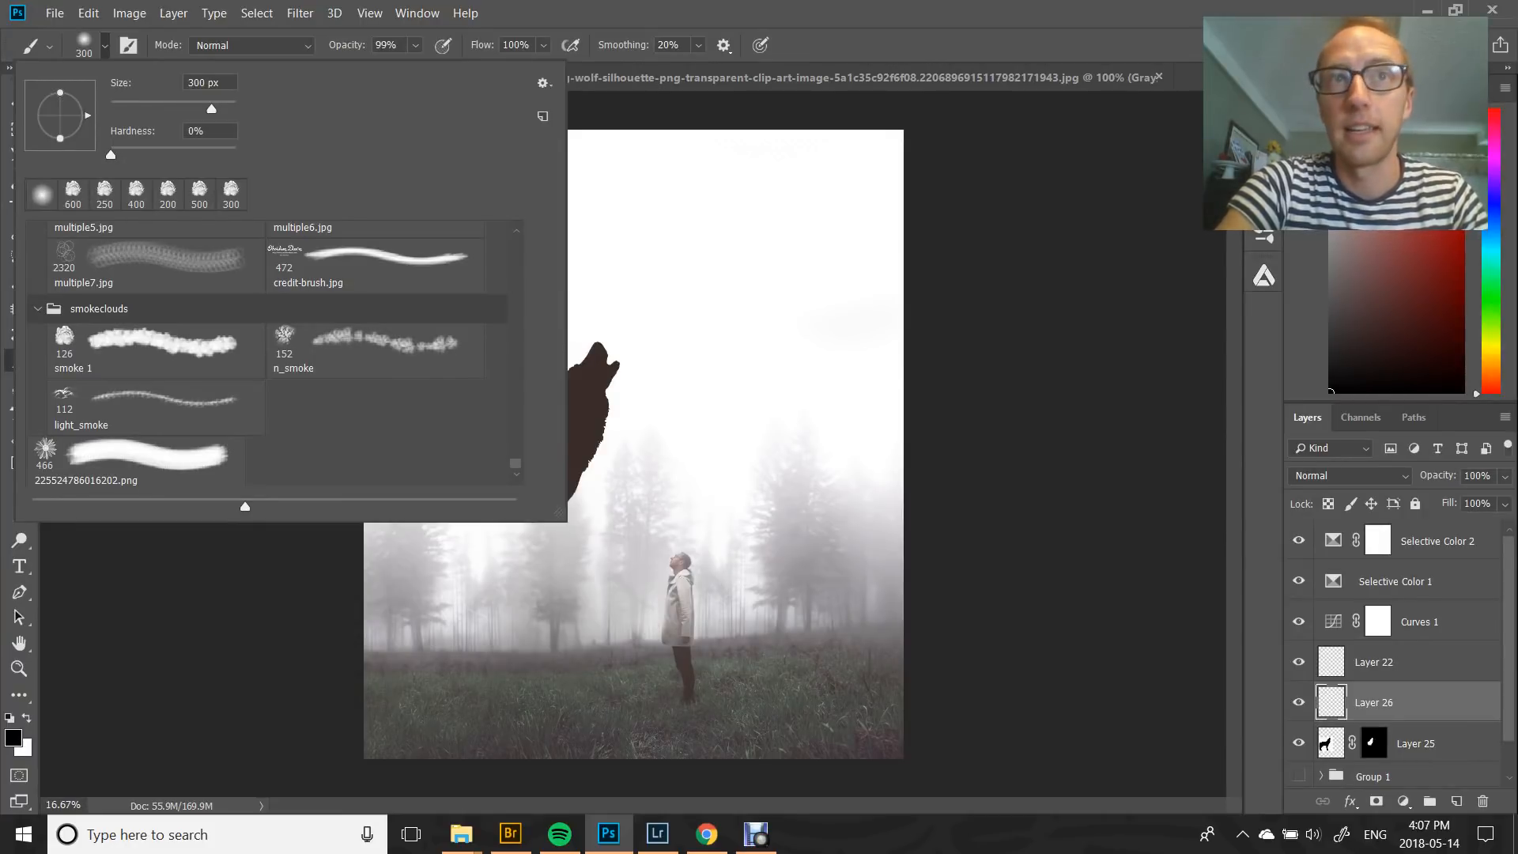
click(156, 350)
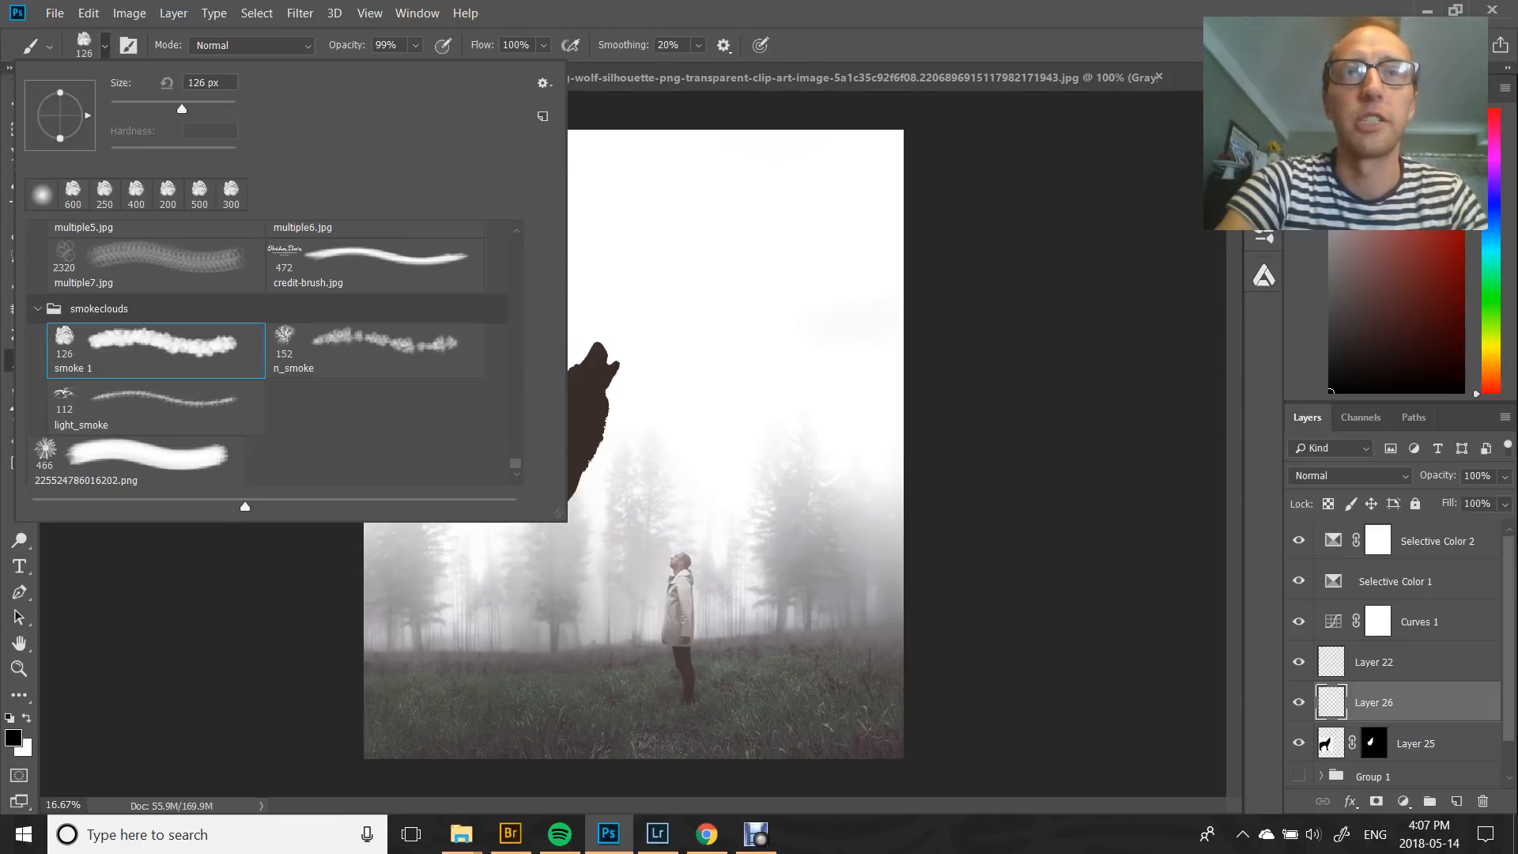
key(Return)
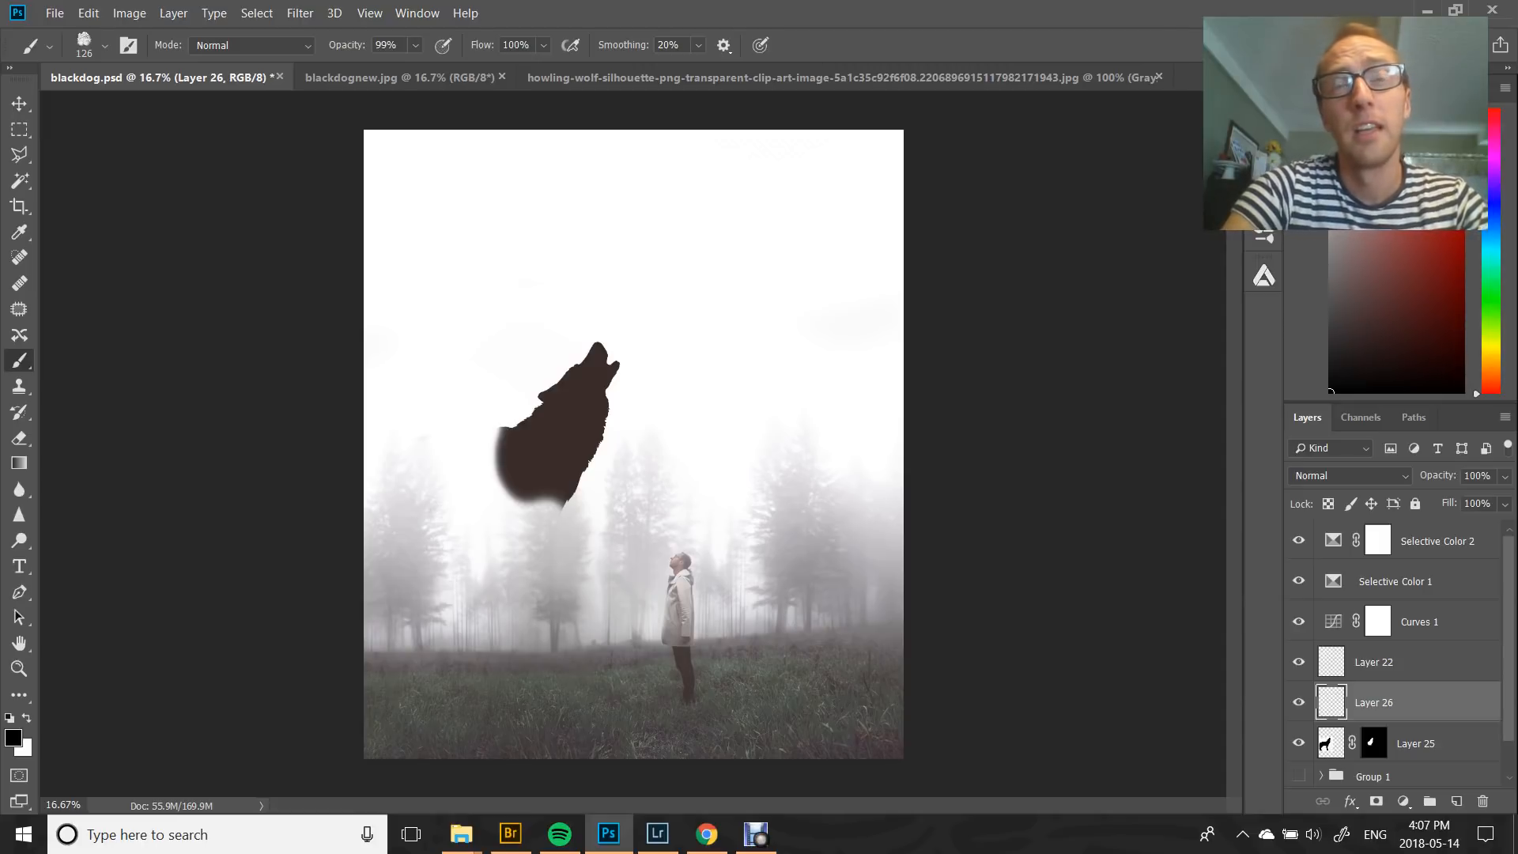
drag(434, 250, 862, 218)
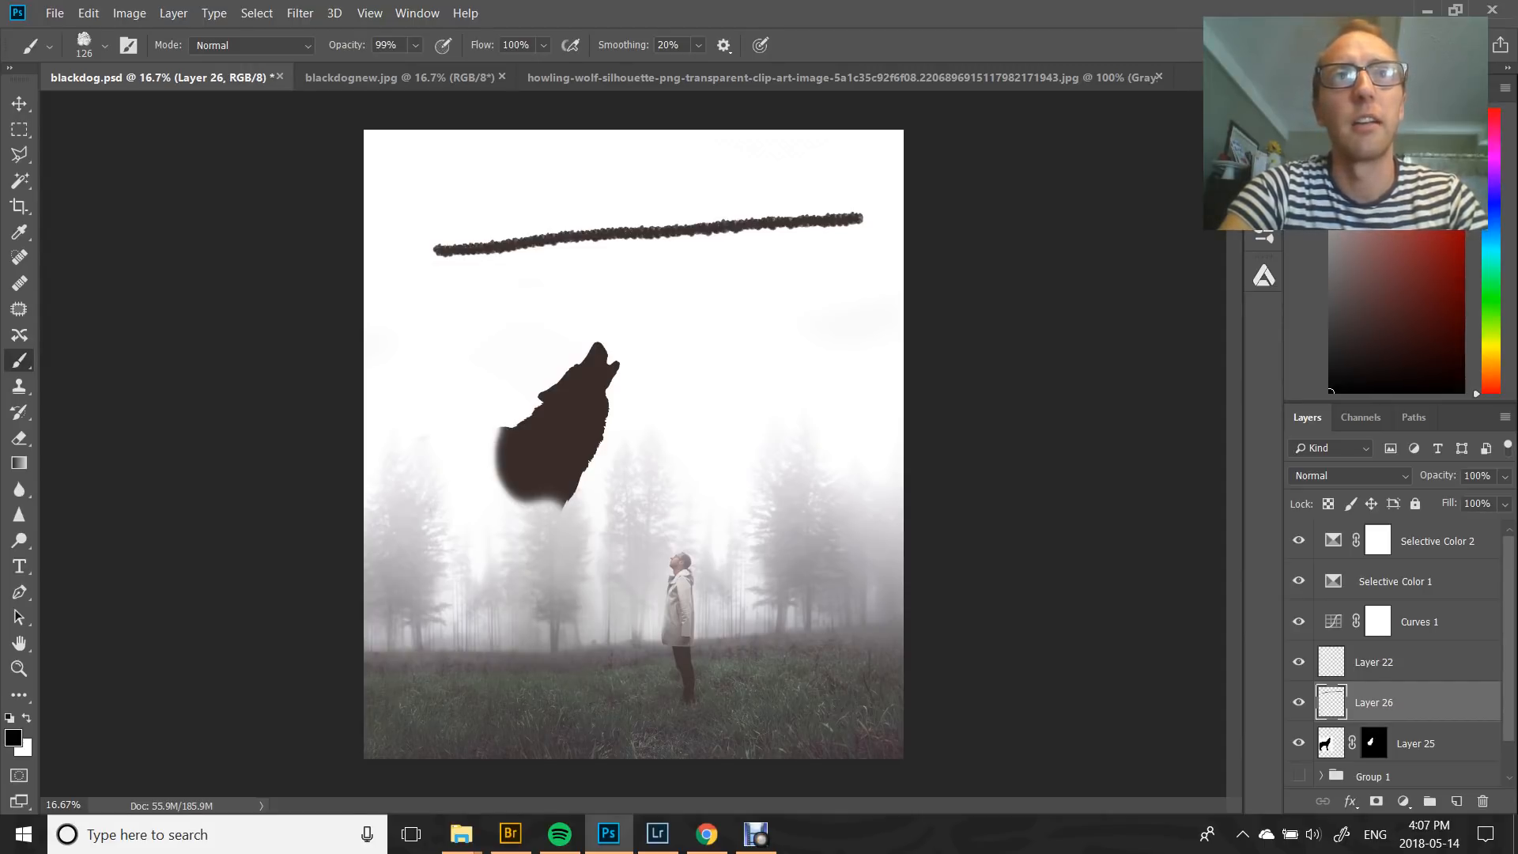
Set the smoke brush's tip spacing to 76% and paint a second test stroke just below the first
click(104, 46)
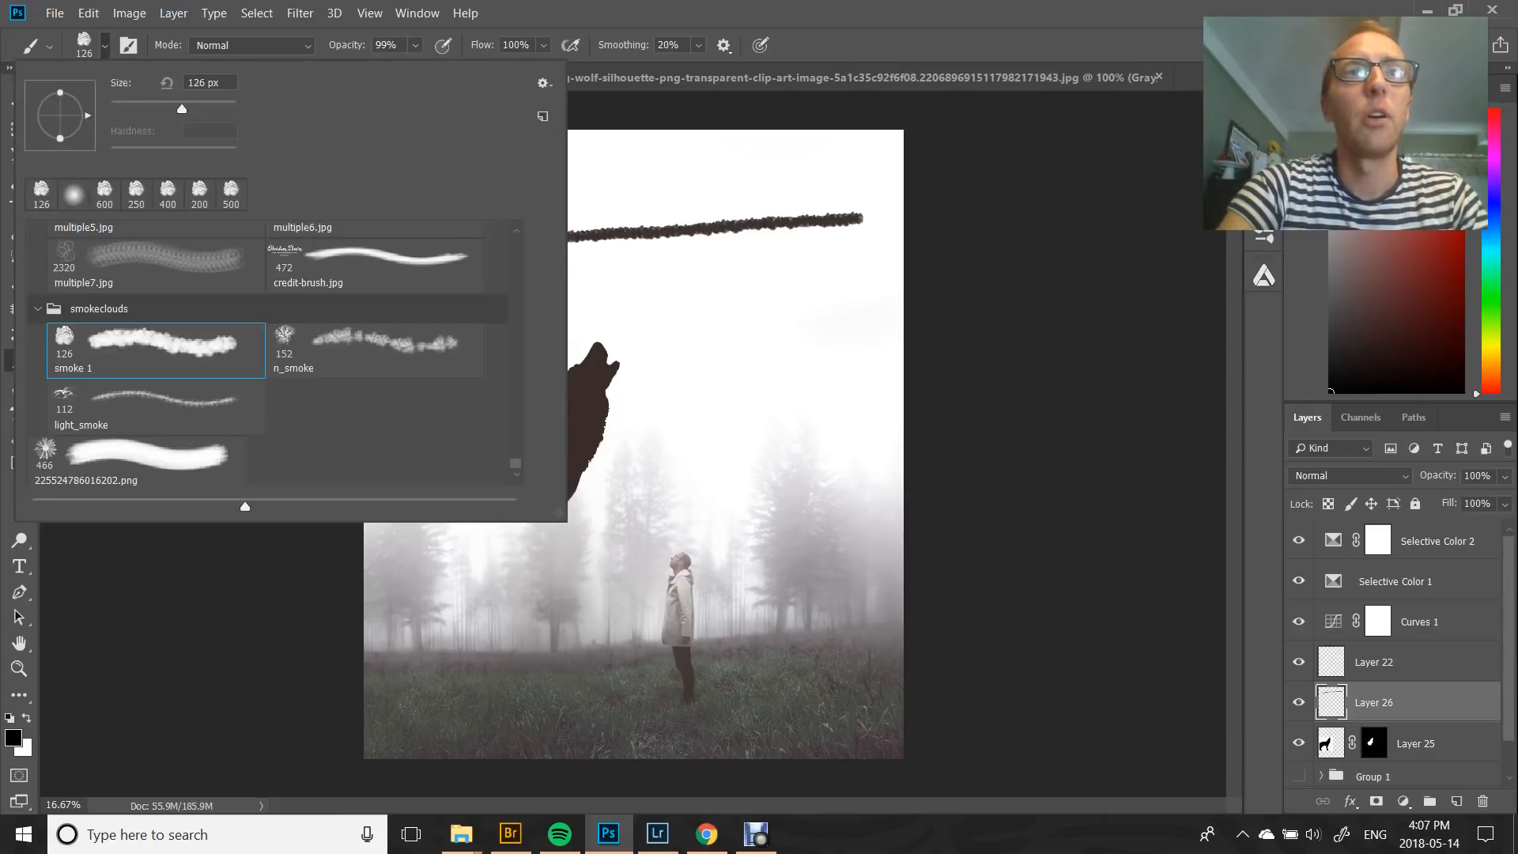
click(128, 46)
click(128, 46)
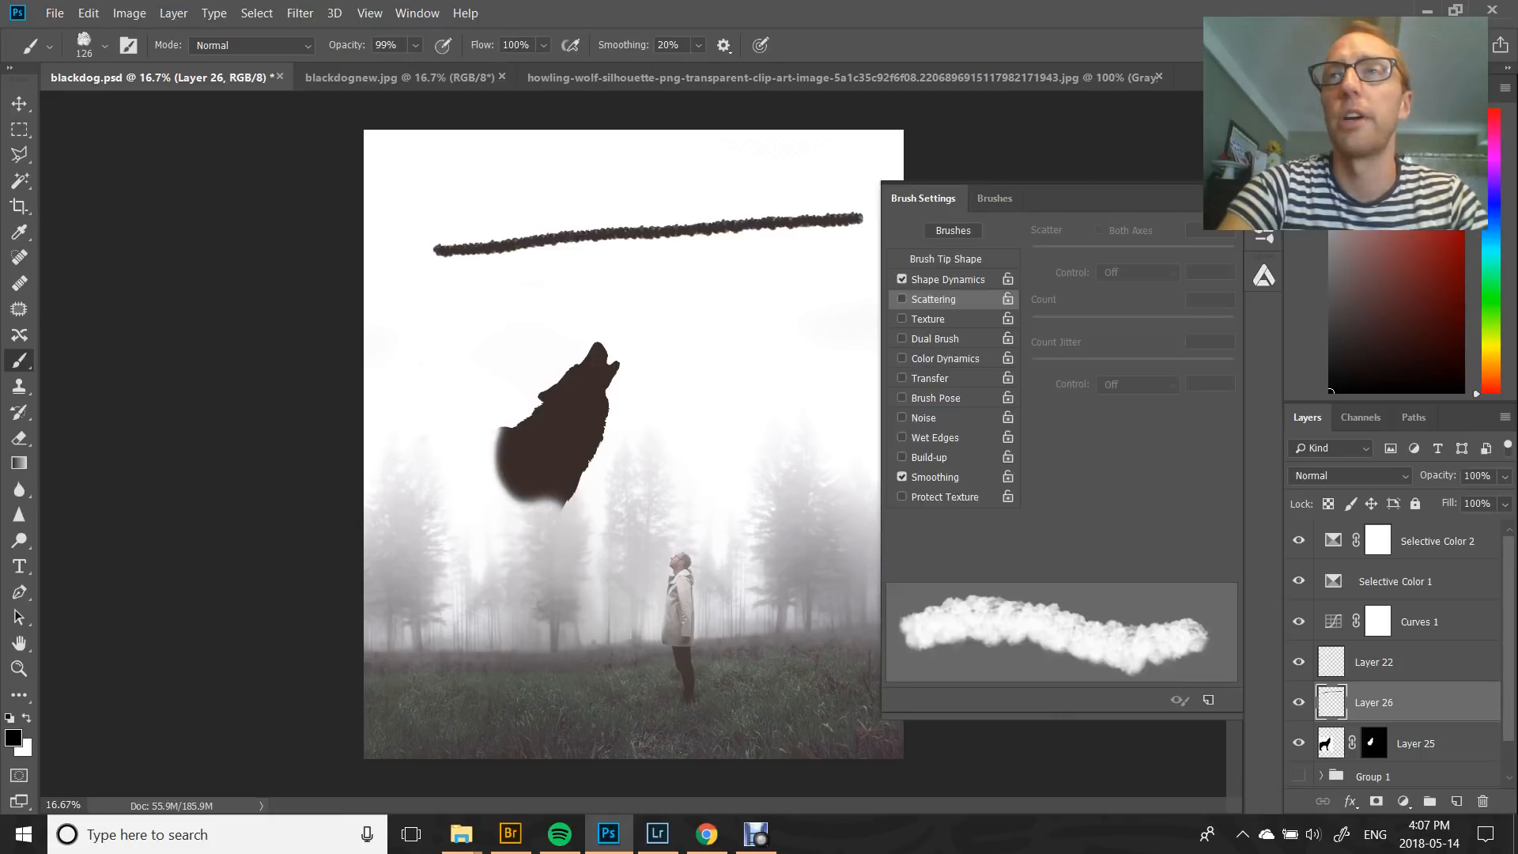
click(946, 259)
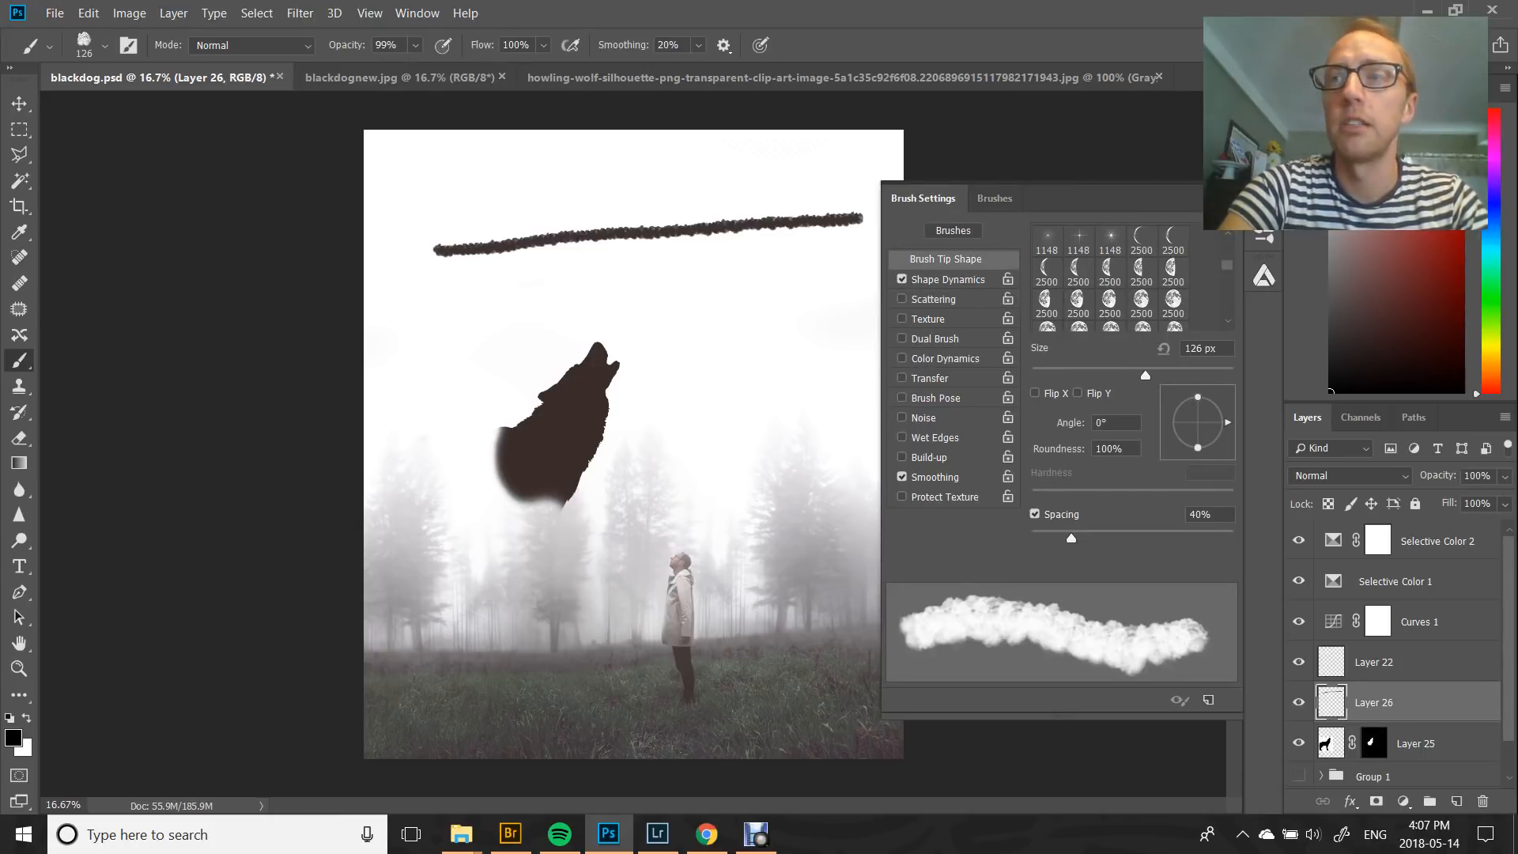
mouse_move(1072, 538)
mouse_down()
mouse_move(1148, 539)
mouse_move(1032, 539)
mouse_move(1107, 538)
mouse_up()
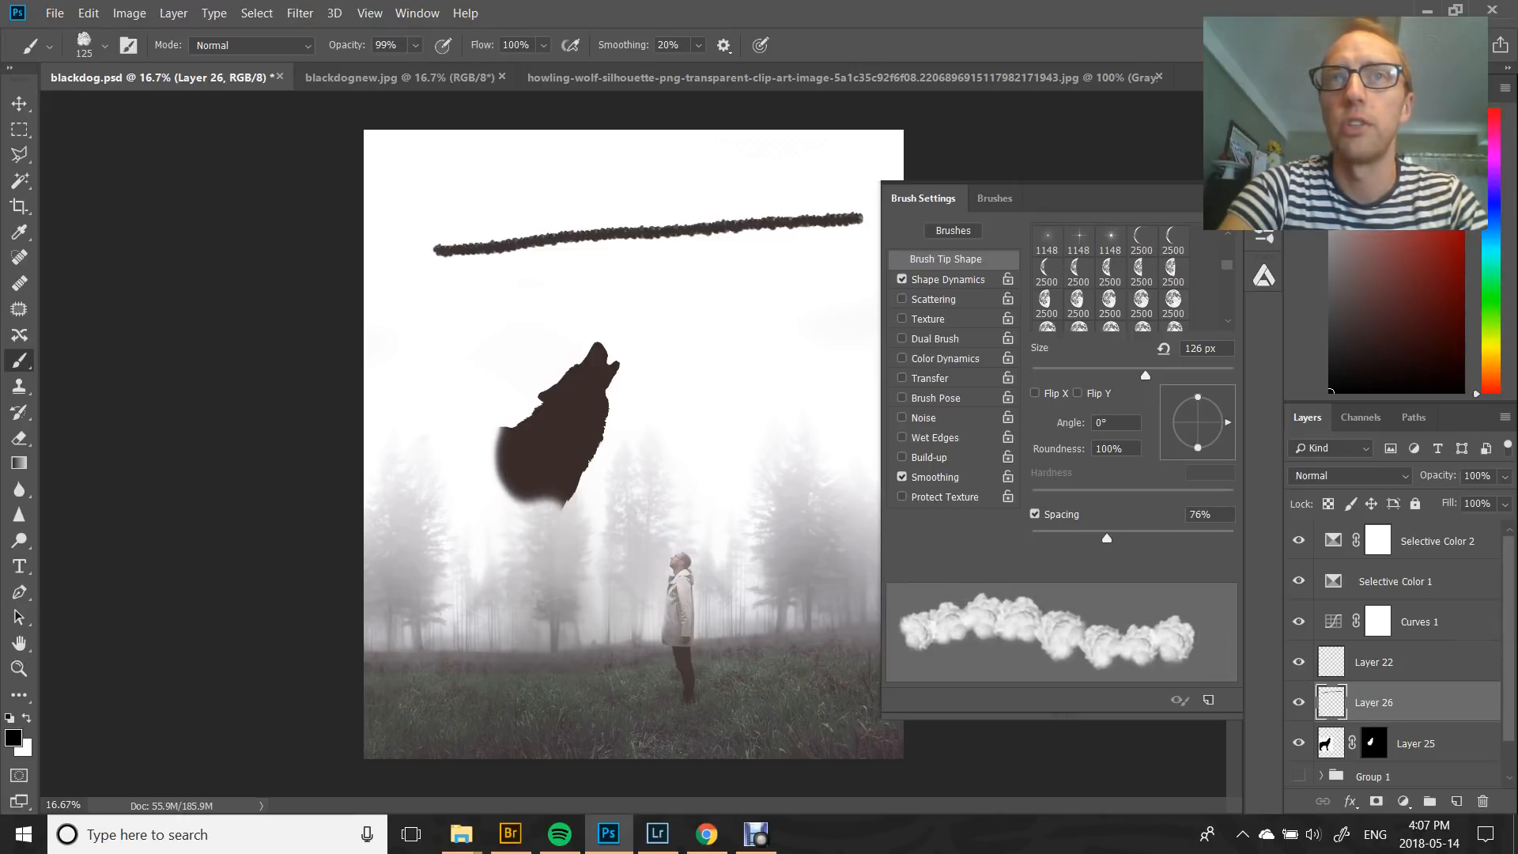
drag(427, 273, 873, 243)
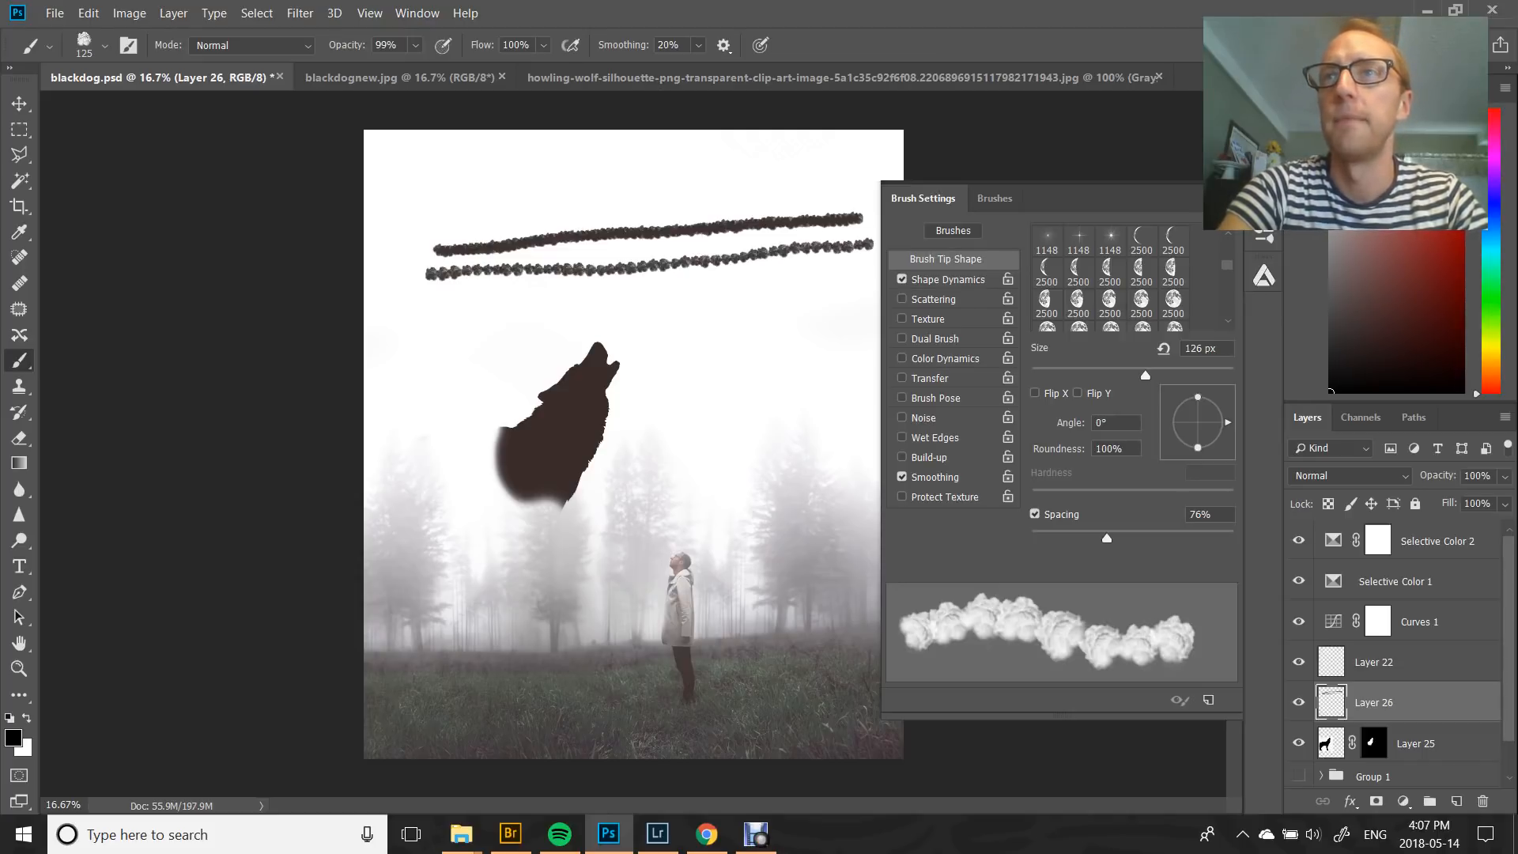
Set the smoke brush's Size Jitter to 100% in Shape Dynamics
click(948, 280)
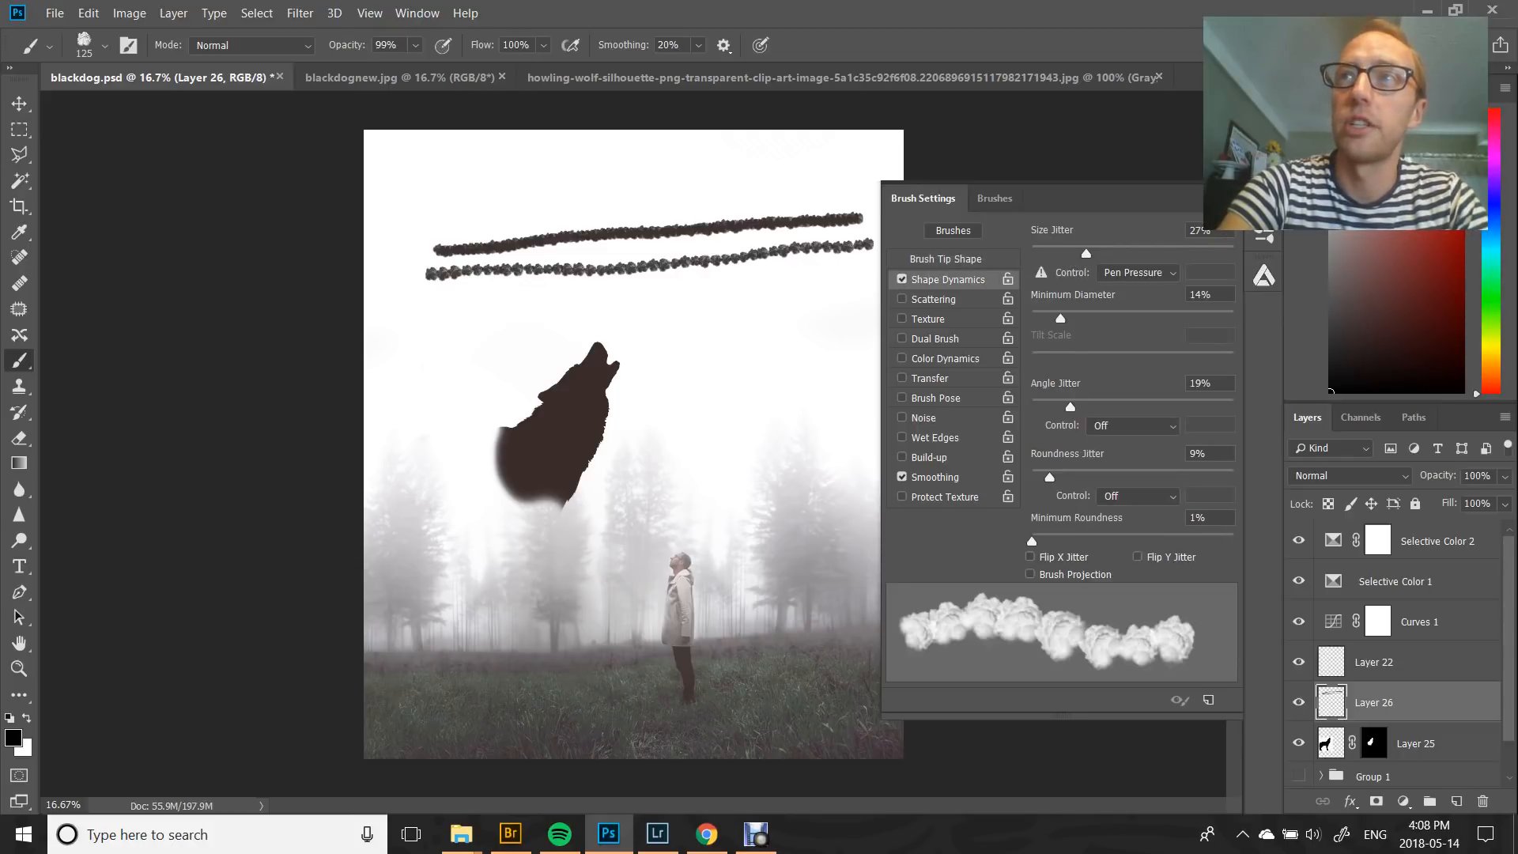
mouse_move(1086, 254)
mouse_down()
mouse_move(1234, 253)
mouse_move(1032, 253)
mouse_move(1234, 253)
mouse_up()
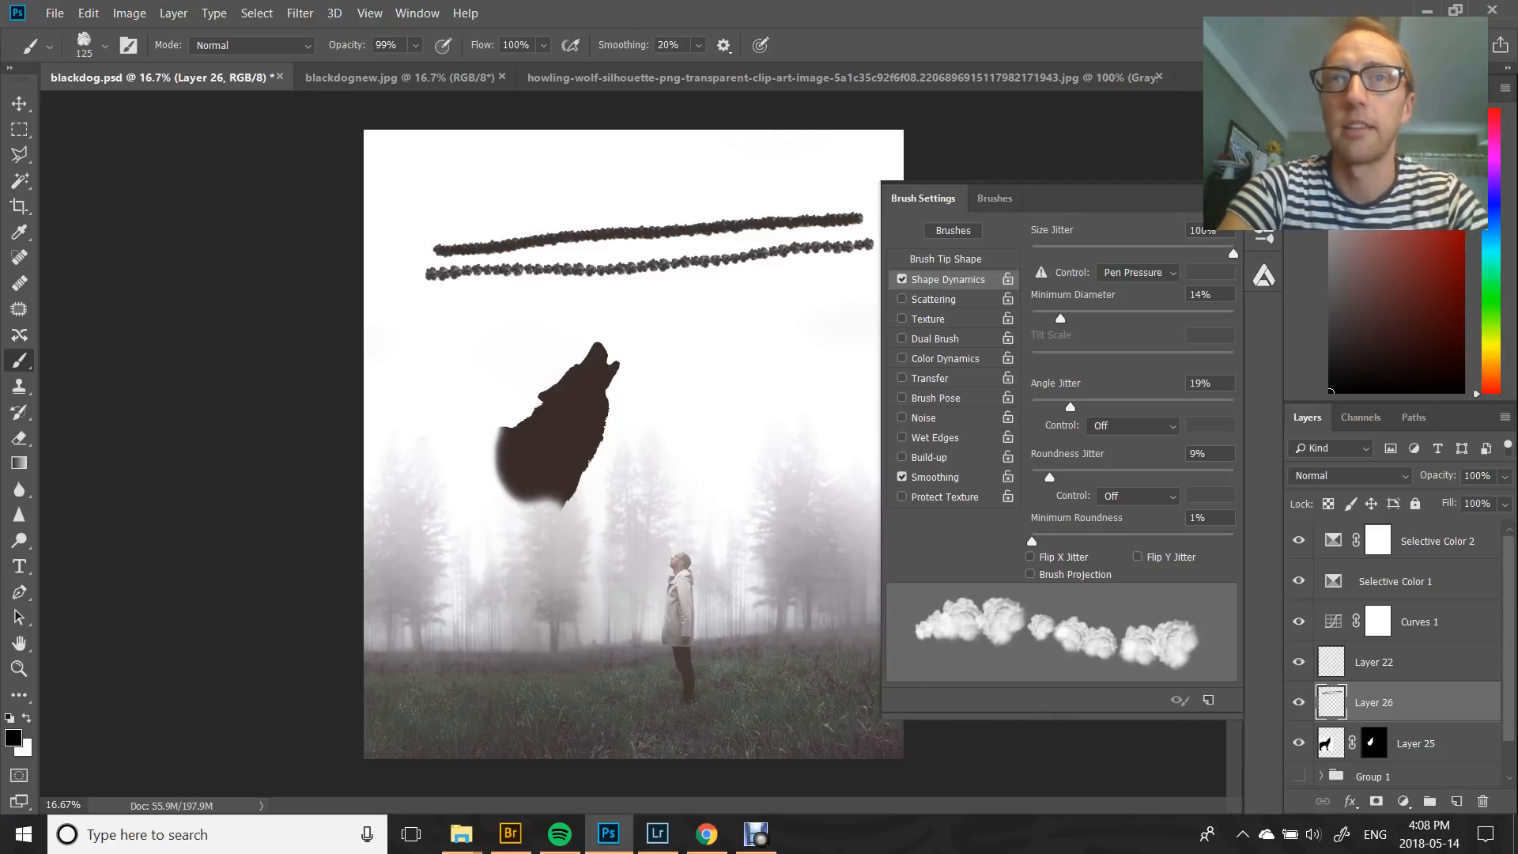
Paint a third test stroke across the sky, set the brush's Angle Jitter to 86%, and paint a fourth stroke below it
drag(413, 308, 872, 276)
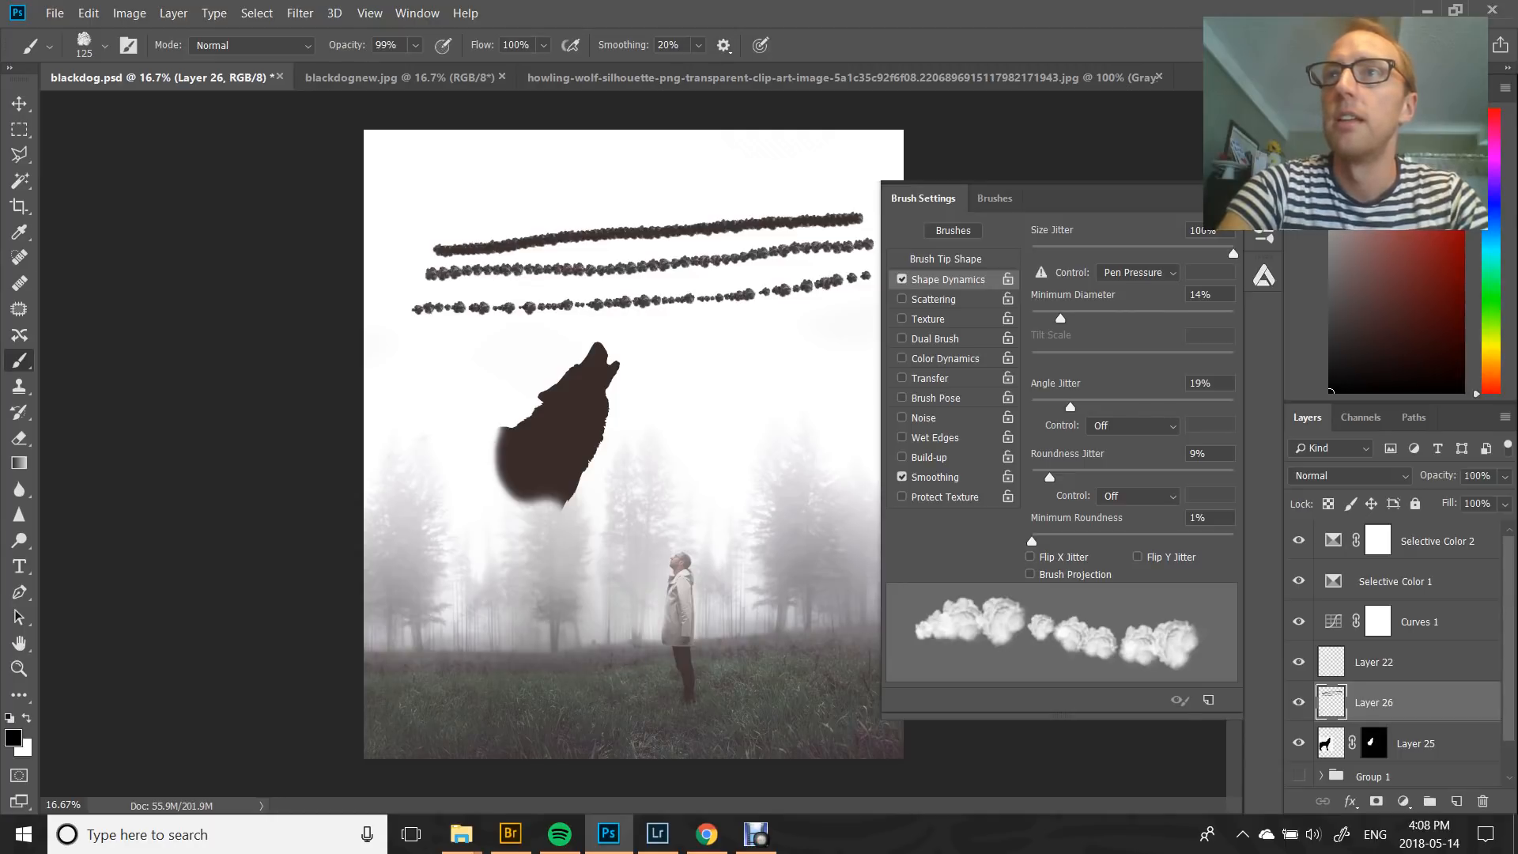
drag(1071, 408, 1206, 407)
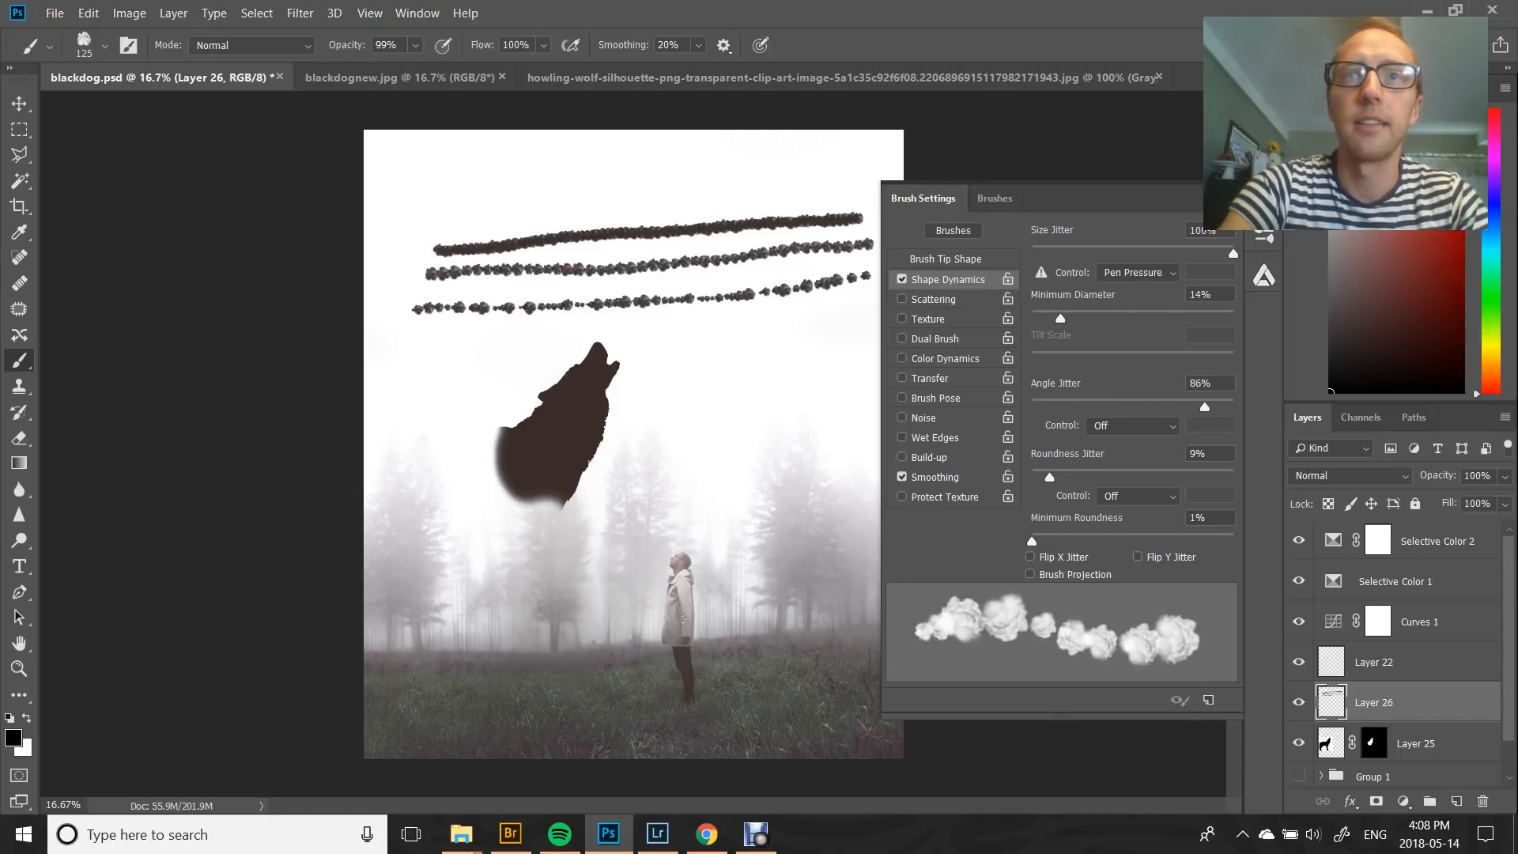
drag(459, 344, 868, 331)
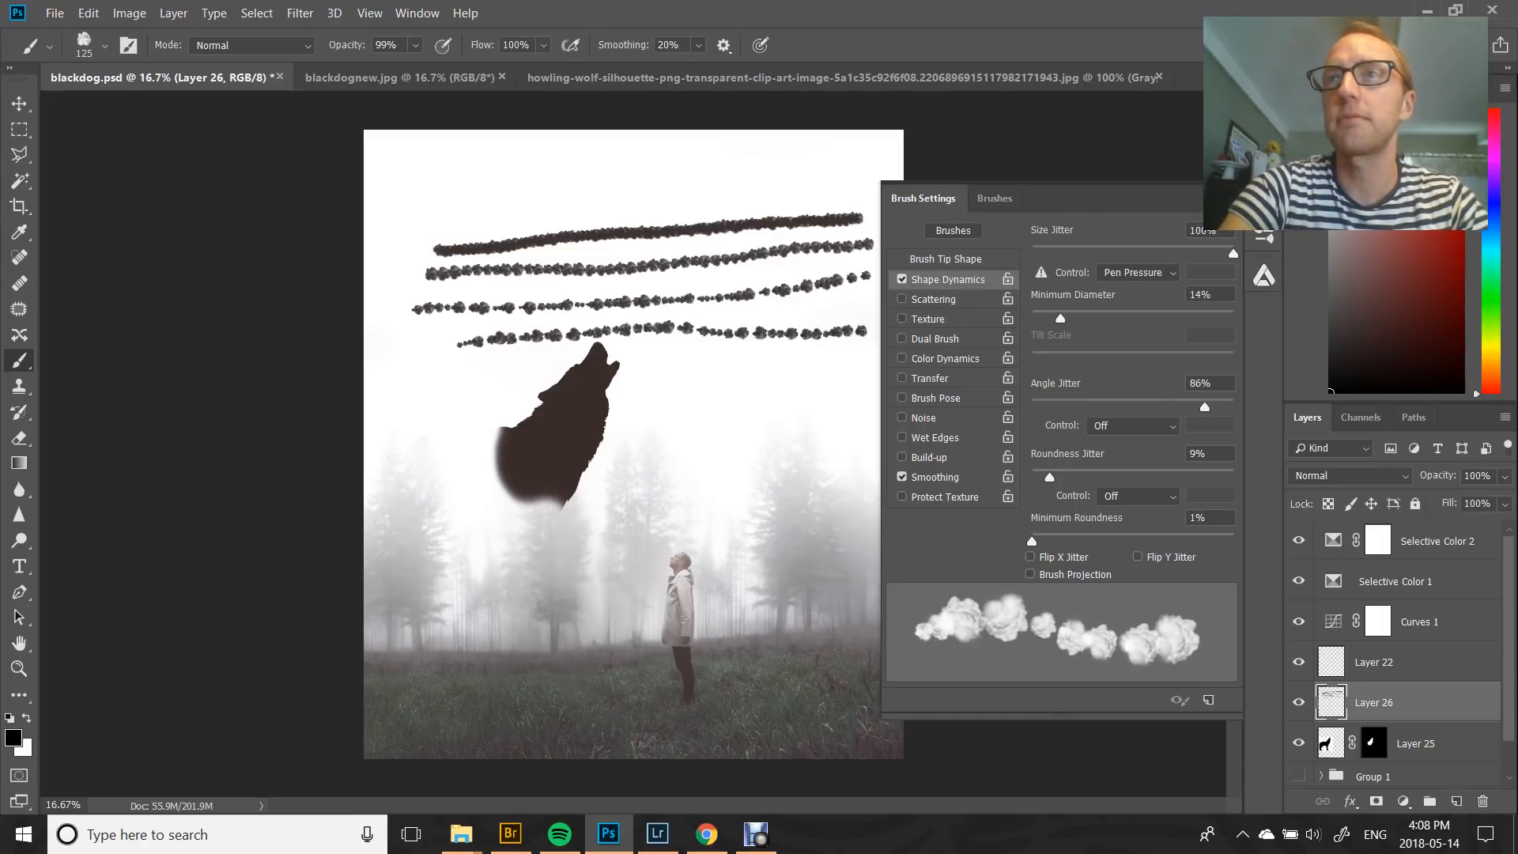
Enable Scattering for the smoke brush, raise Scatter to its maximum, and paint a test stroke above the others
click(934, 300)
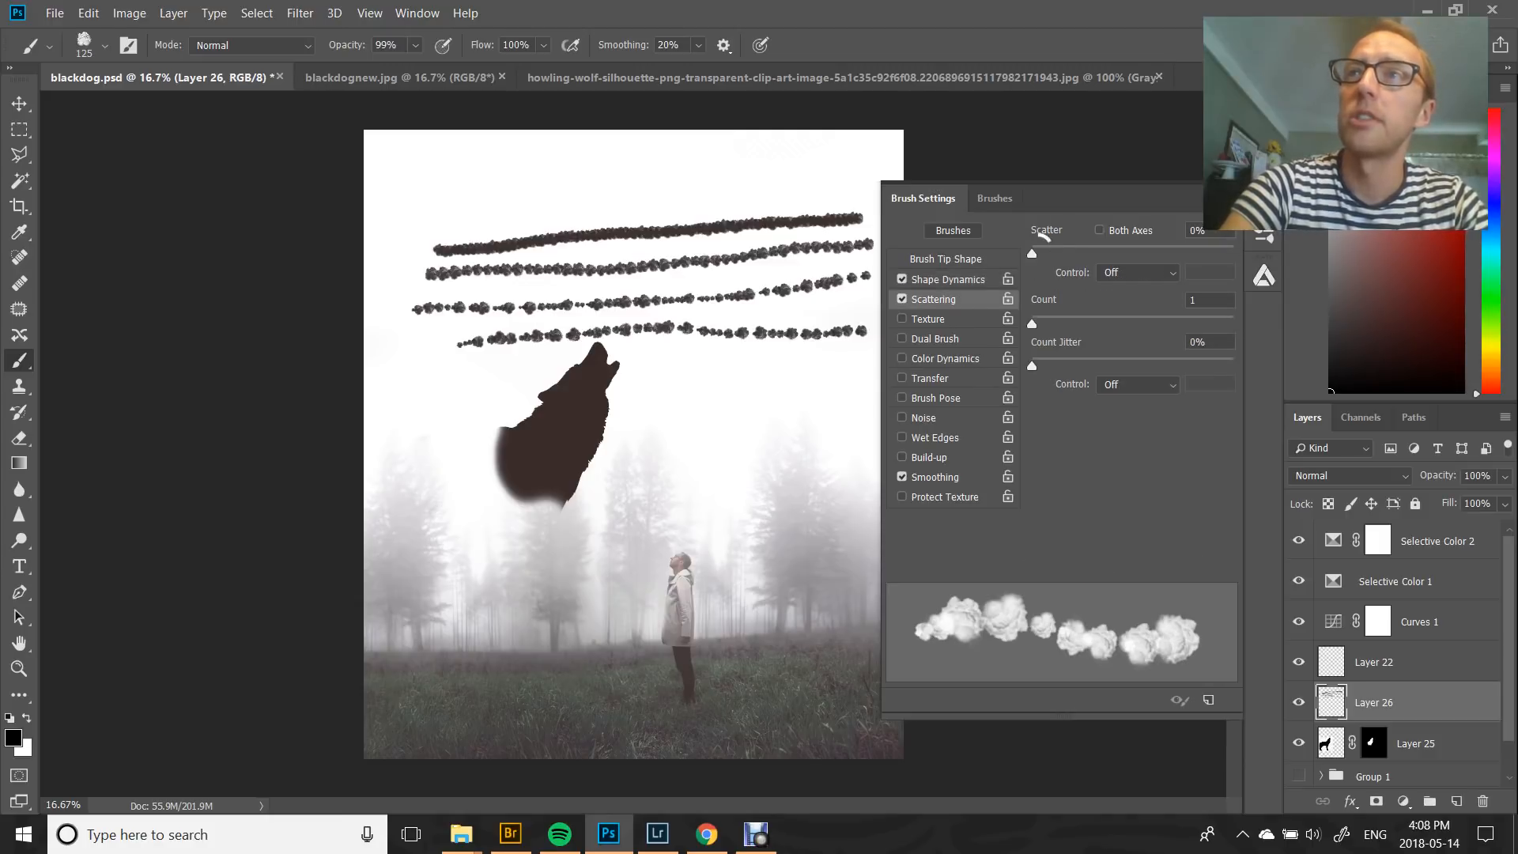
drag(1032, 253, 1232, 253)
drag(443, 207, 822, 181)
Reduce the brush's Scatter to 29% and paint four short test strokes in the area beside the wolf's head
drag(1232, 253, 1039, 253)
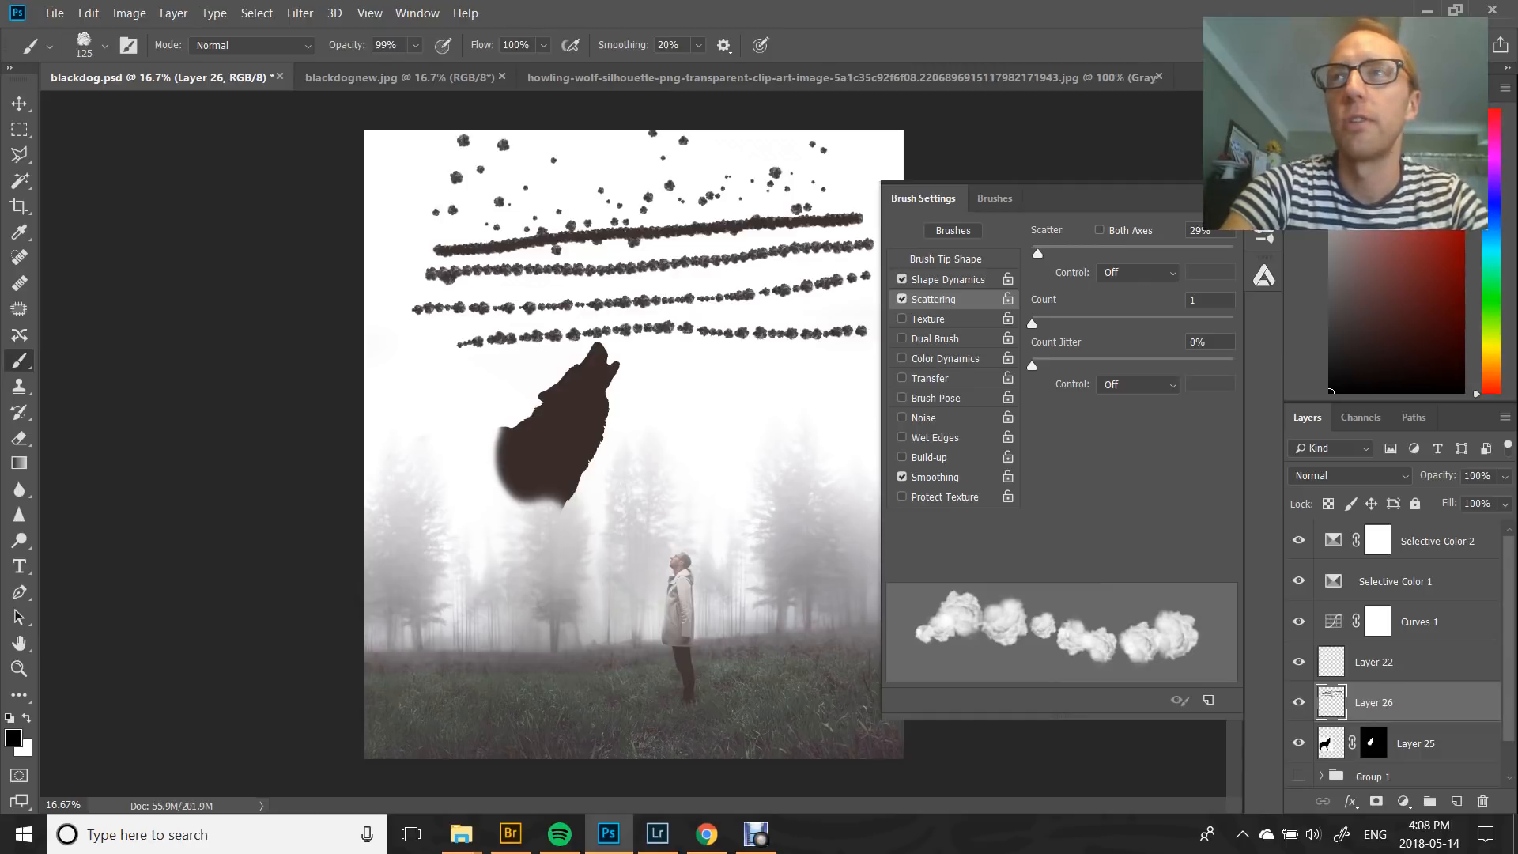
drag(626, 381, 862, 374)
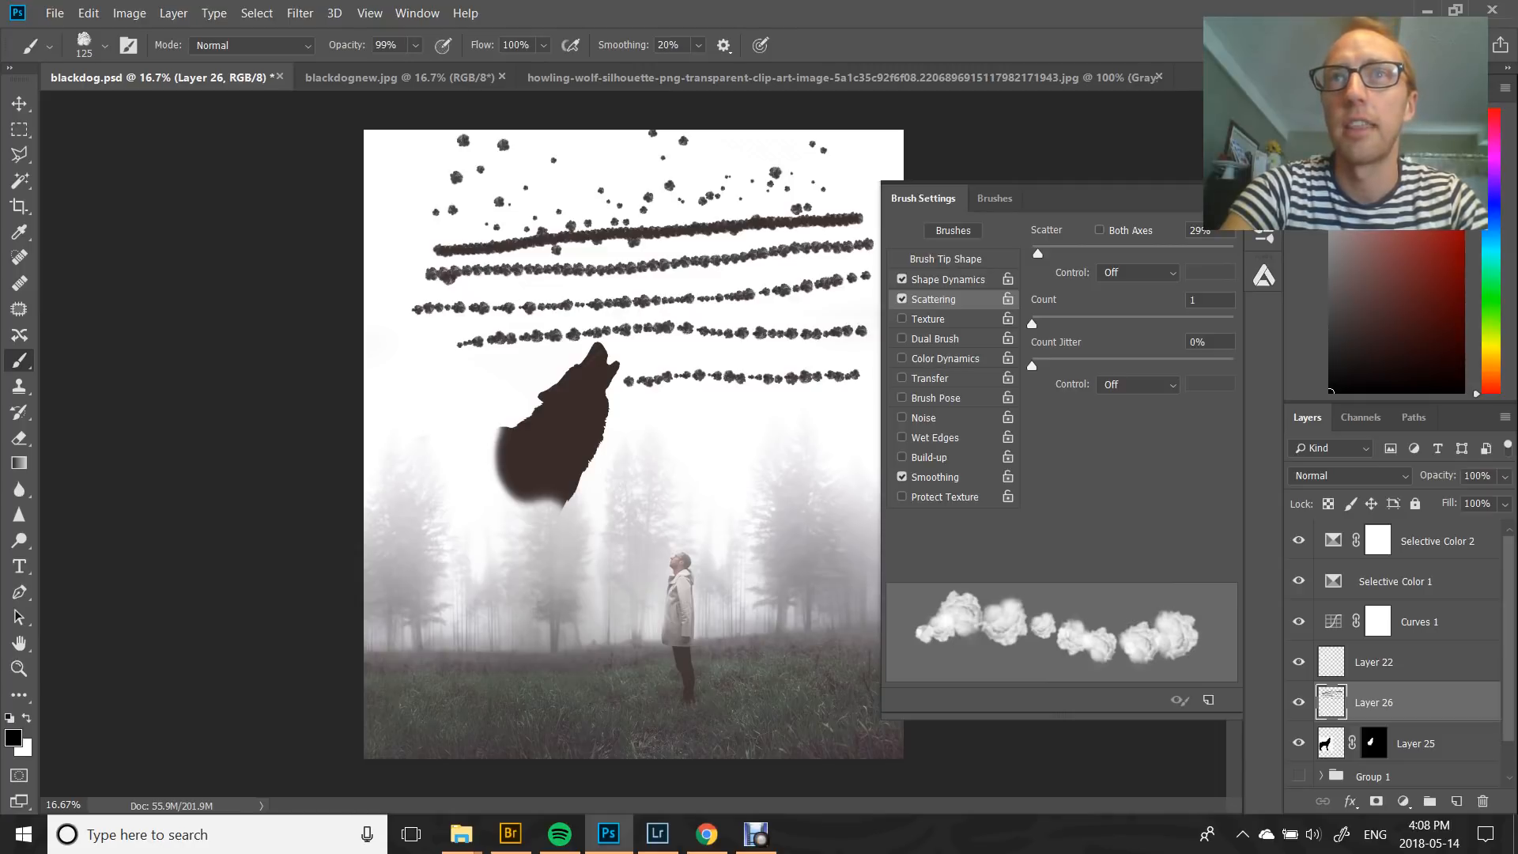
drag(621, 421, 845, 412)
mouse_move(644, 445)
mouse_down()
mouse_move(862, 443)
mouse_move(650, 474)
mouse_up()
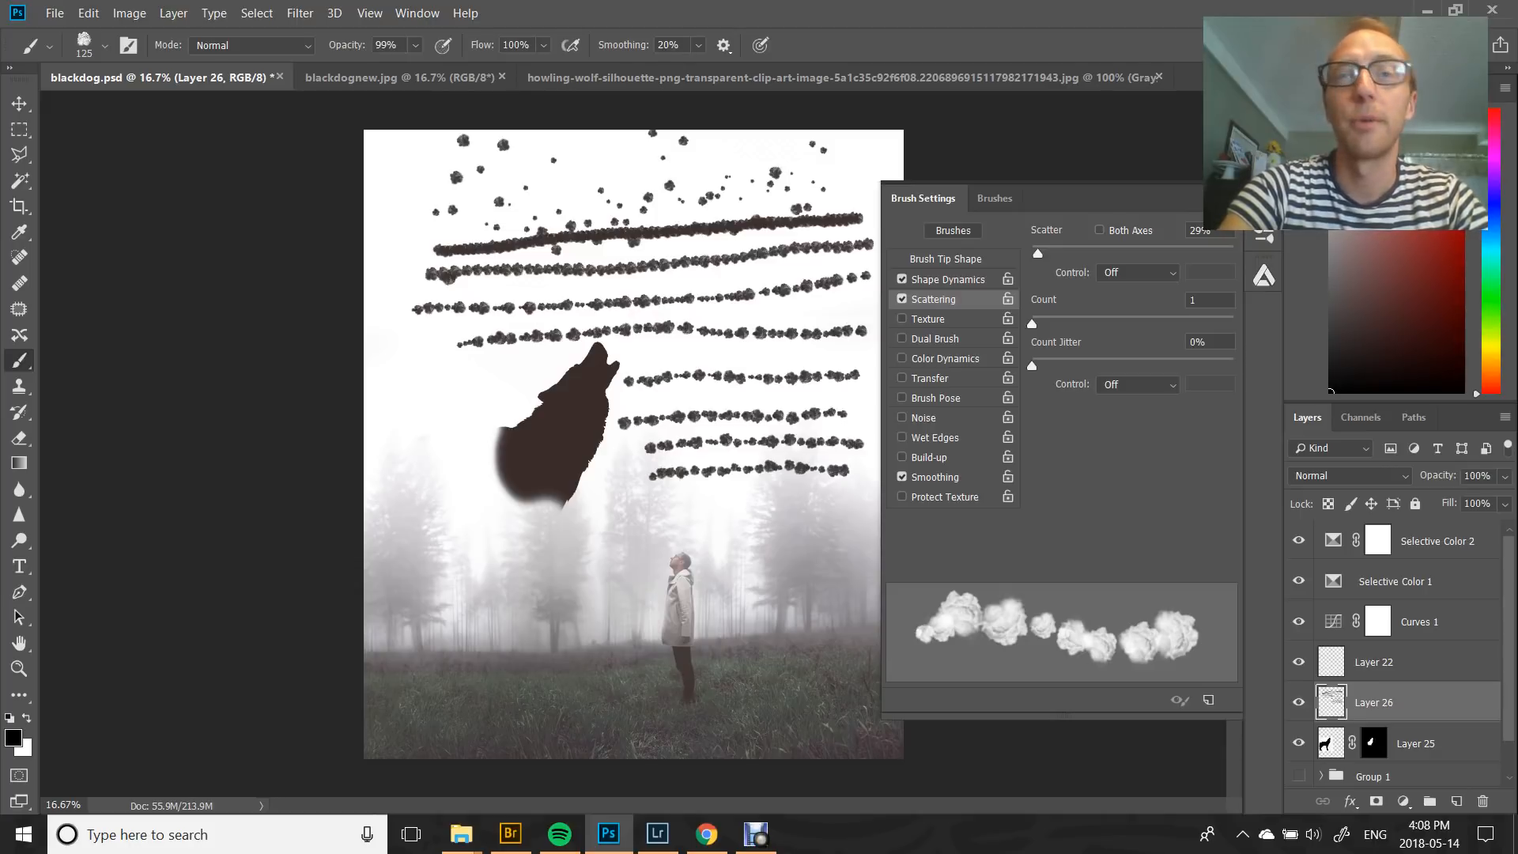
Hide the test-stroke layer, Layer 26, and add a new empty layer above it
click(1299, 702)
click(1457, 801)
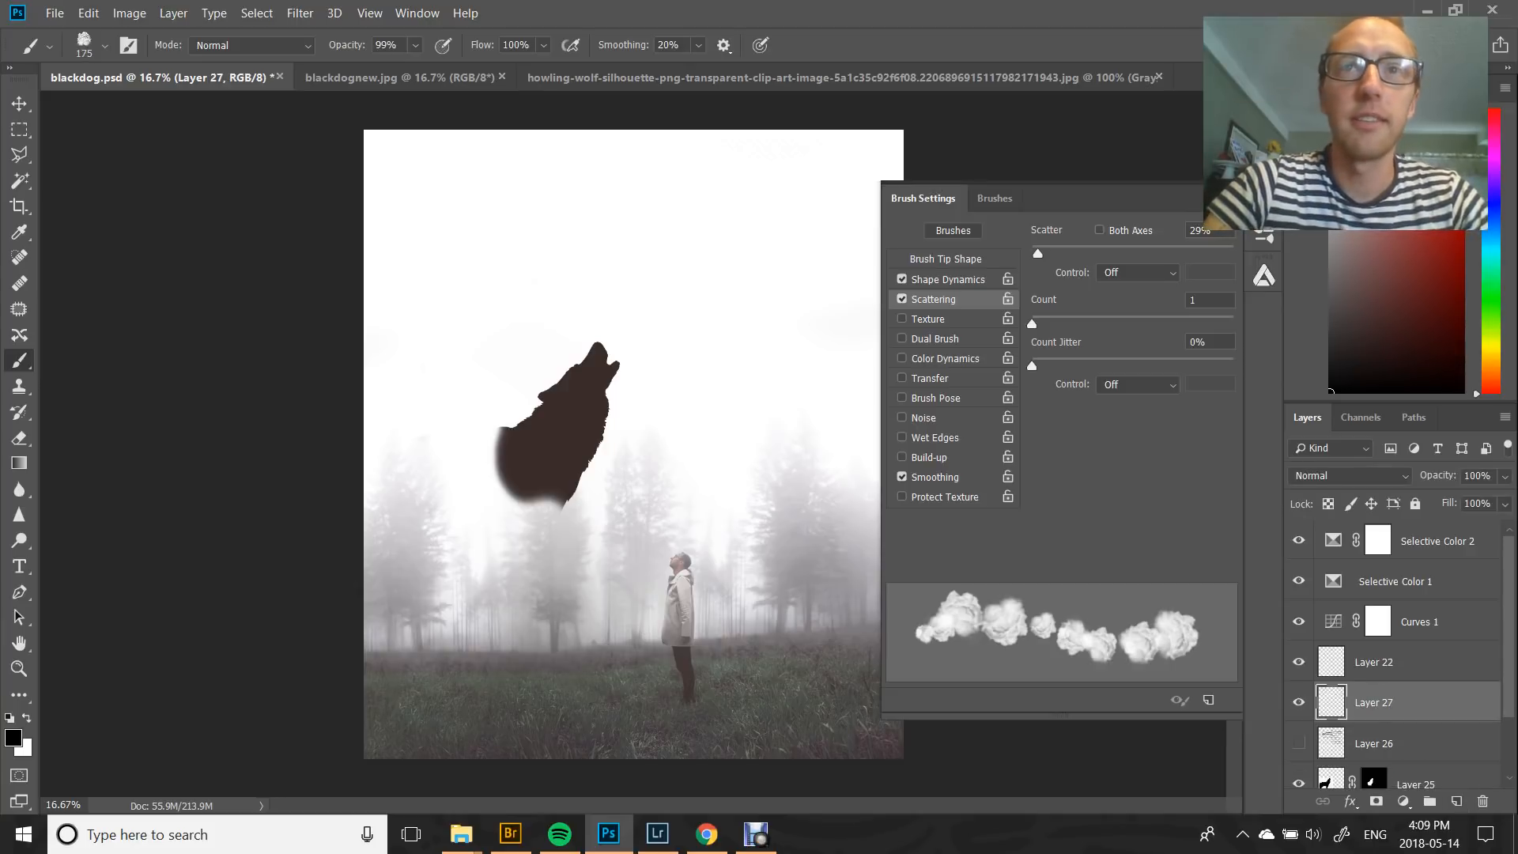
Enlarge the smoke brush to 200 px and stamp smoke on the upper corner of the wolf's faded neck edge
key(bracketright)
key(bracketright)
key(bracketright)
key(bracketright)
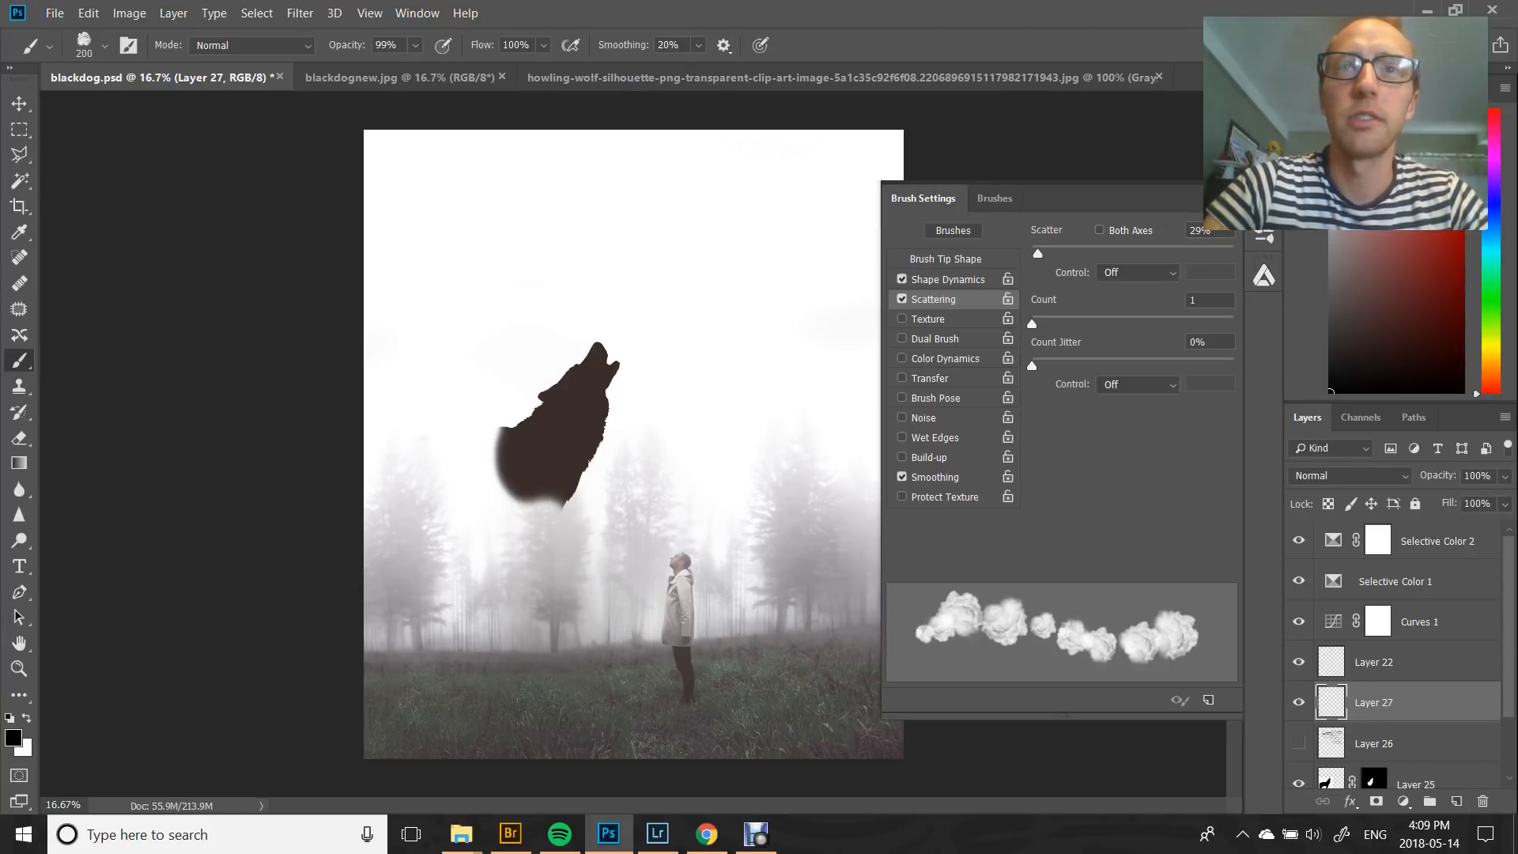
click(500, 434)
click(498, 433)
Enlarge the smoke brush to 500 px and beyond and stamp smoke clouds along the left edge of the wolf's neck
key(bracketright)
key(bracketright)
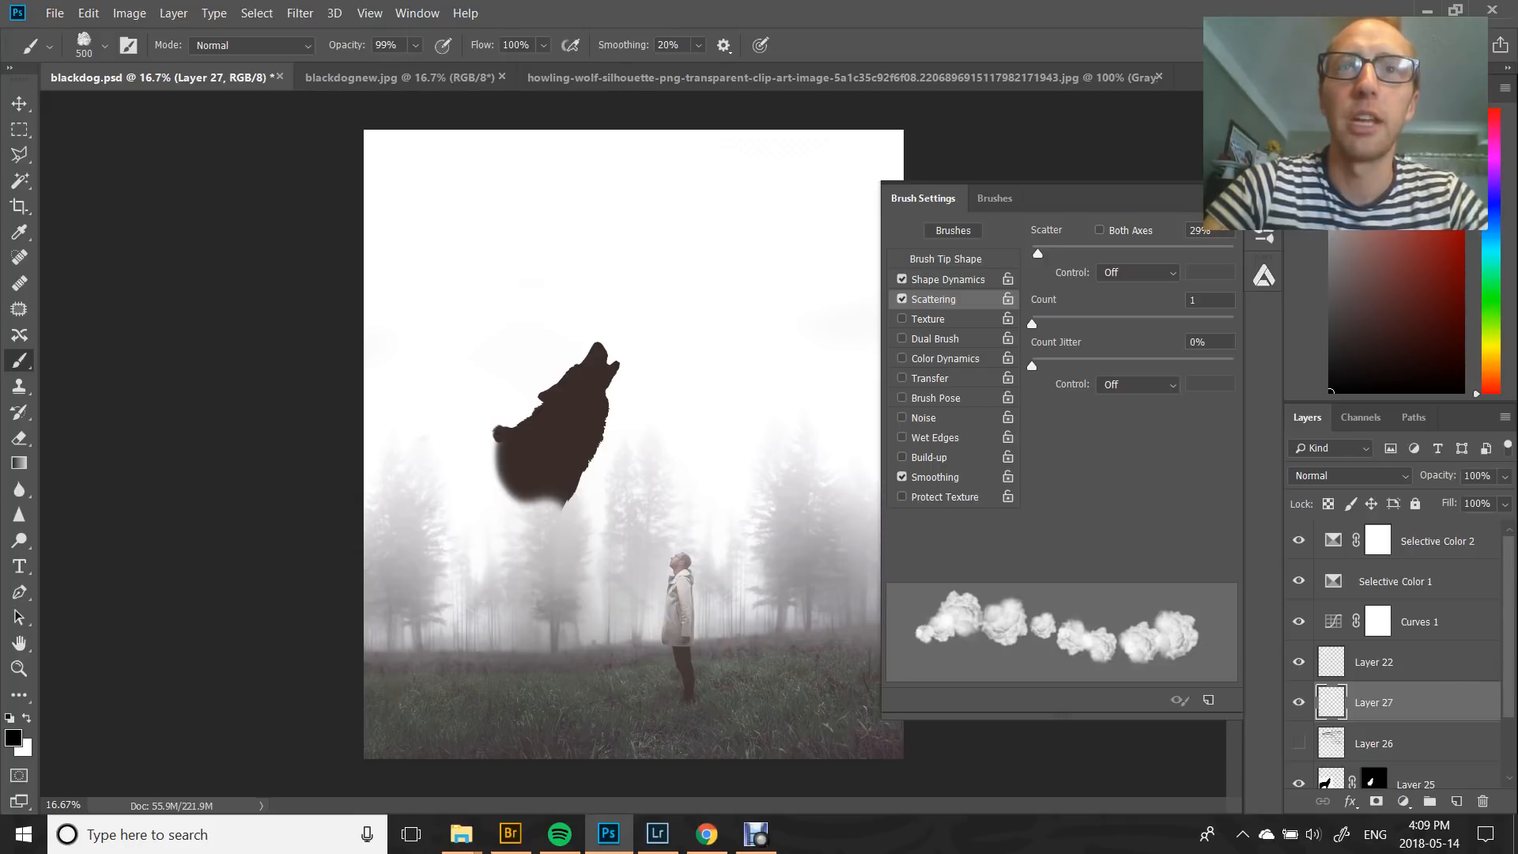
click(492, 443)
click(493, 436)
key(bracketright)
key(bracketright)
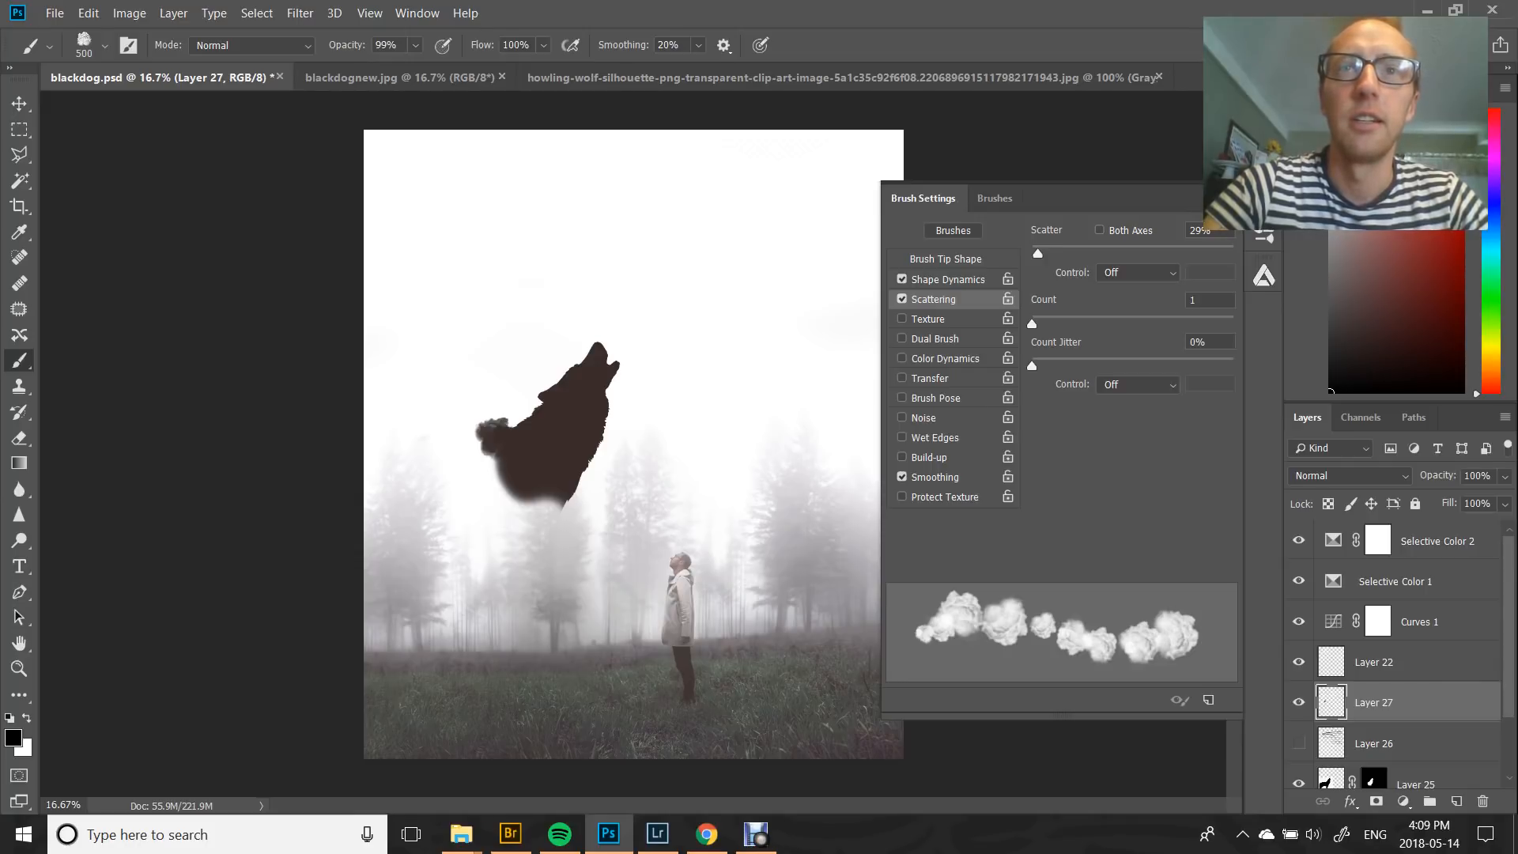
click(481, 457)
Stamp 600 px smoke clouds around the lower-left corner and bottom edge of the wolf's neck
key(bracketleft)
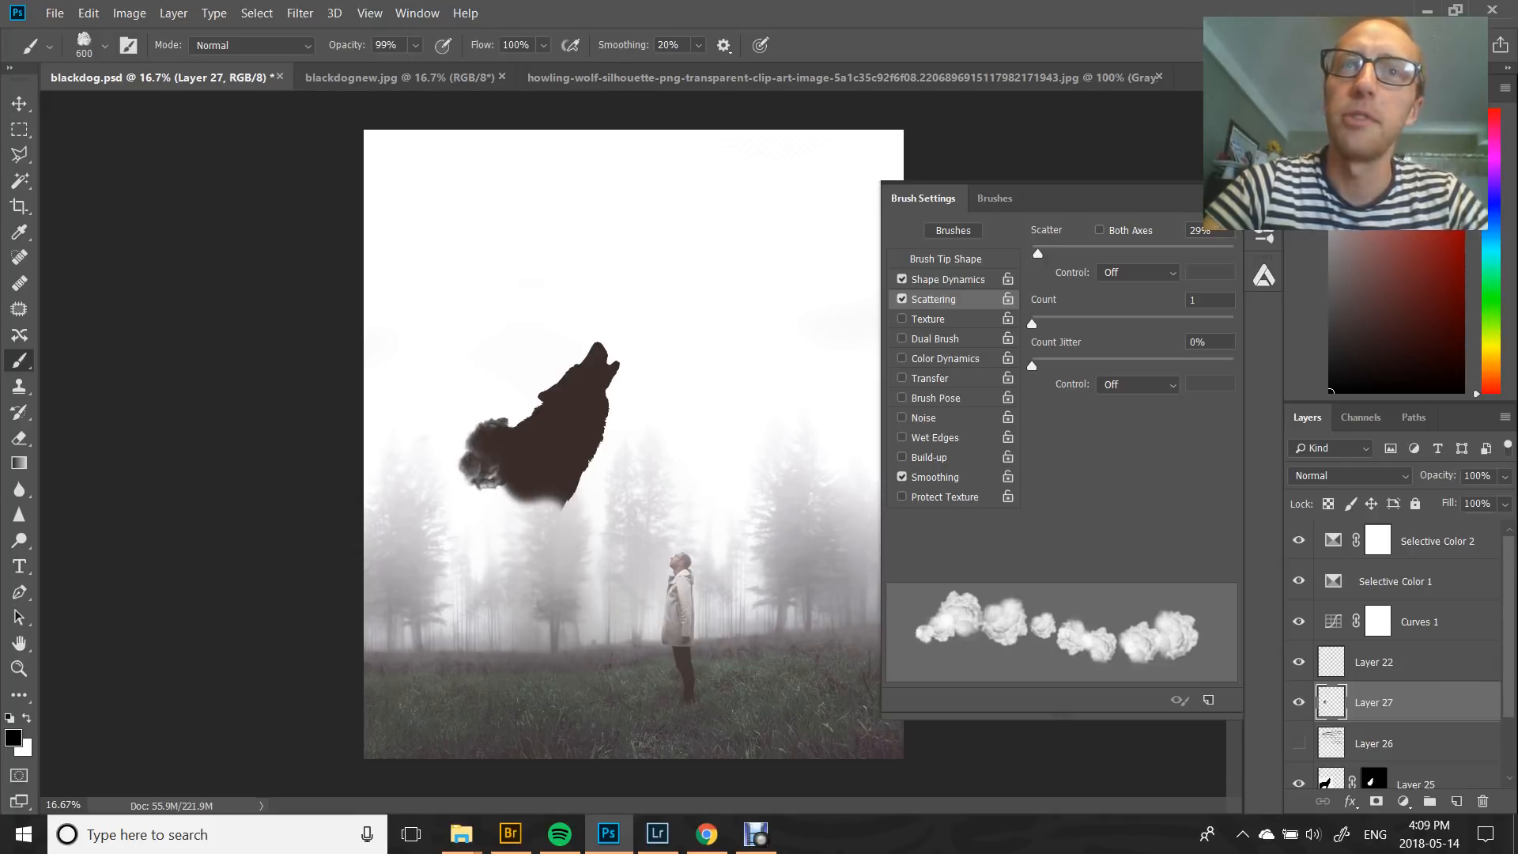
click(492, 479)
click(497, 500)
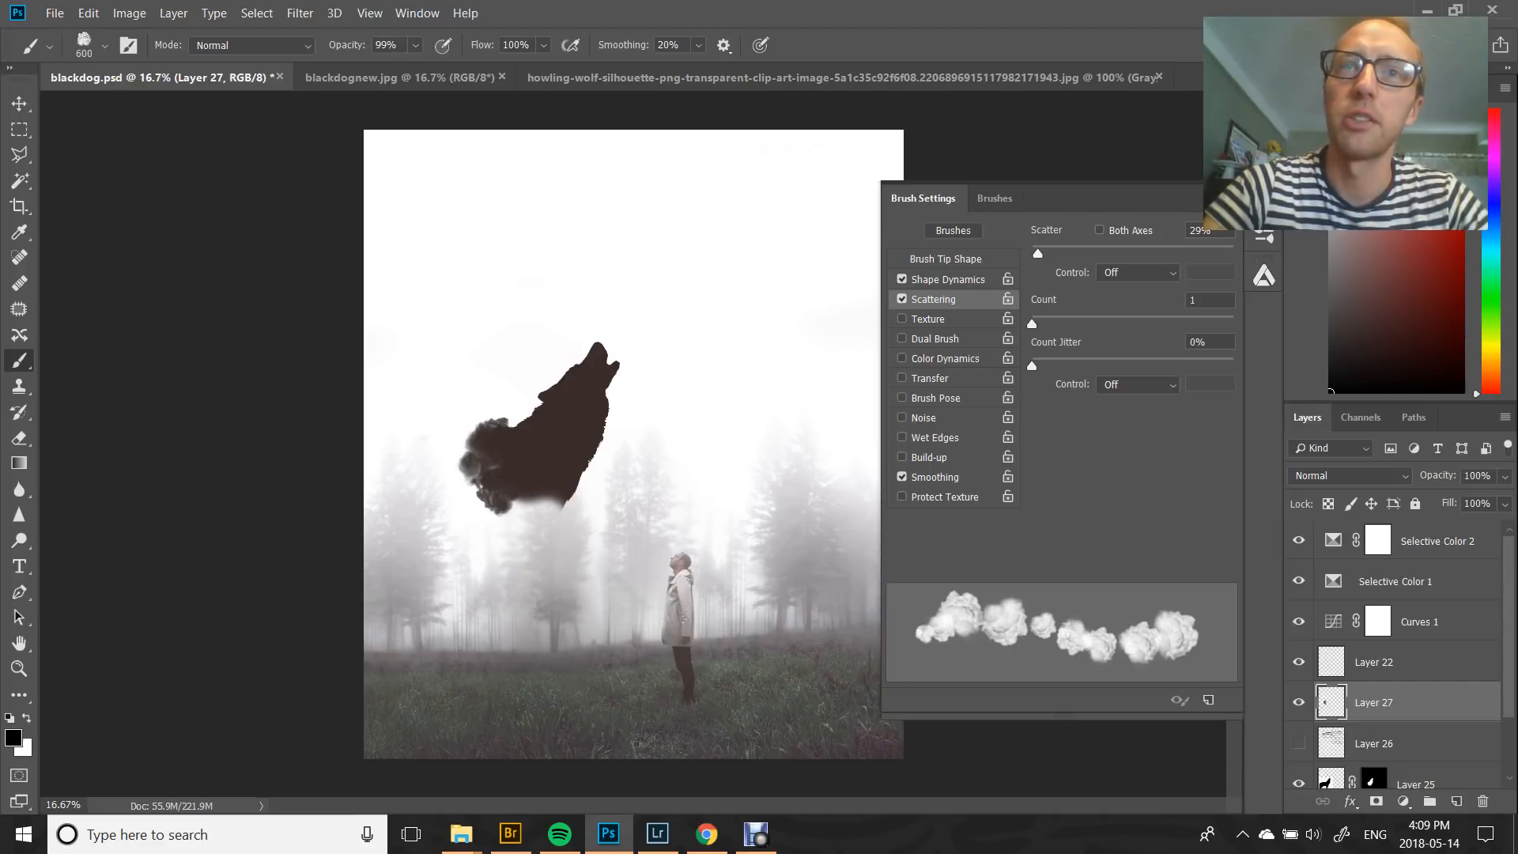
click(505, 490)
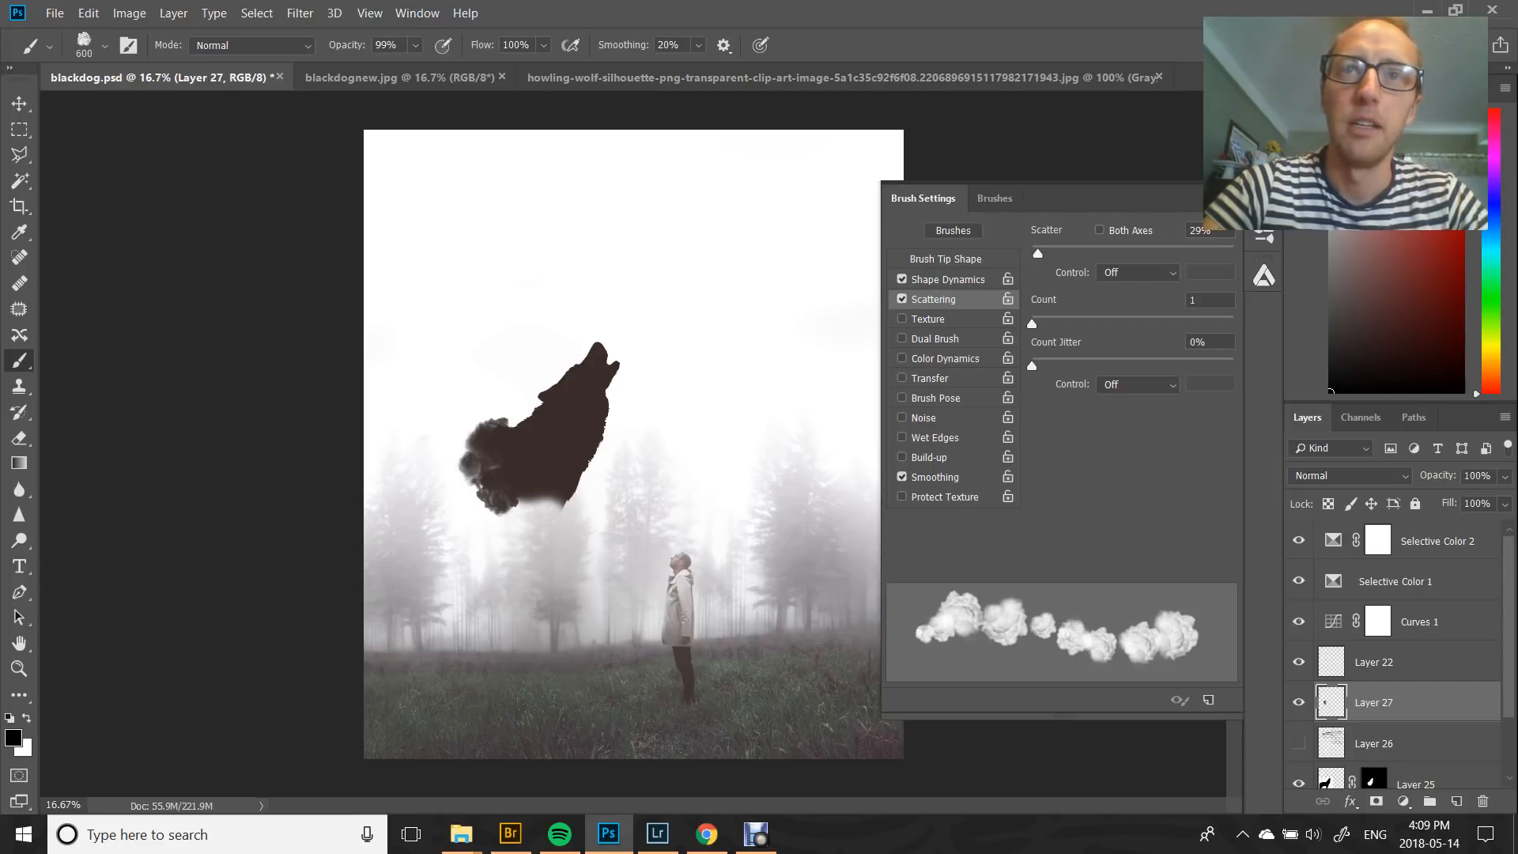
click(516, 497)
Enlarge the smoke brush to 900 px and cover the soft bottom edge of the wolf's neck with smoke
key(bracketright)
key(bracketright)
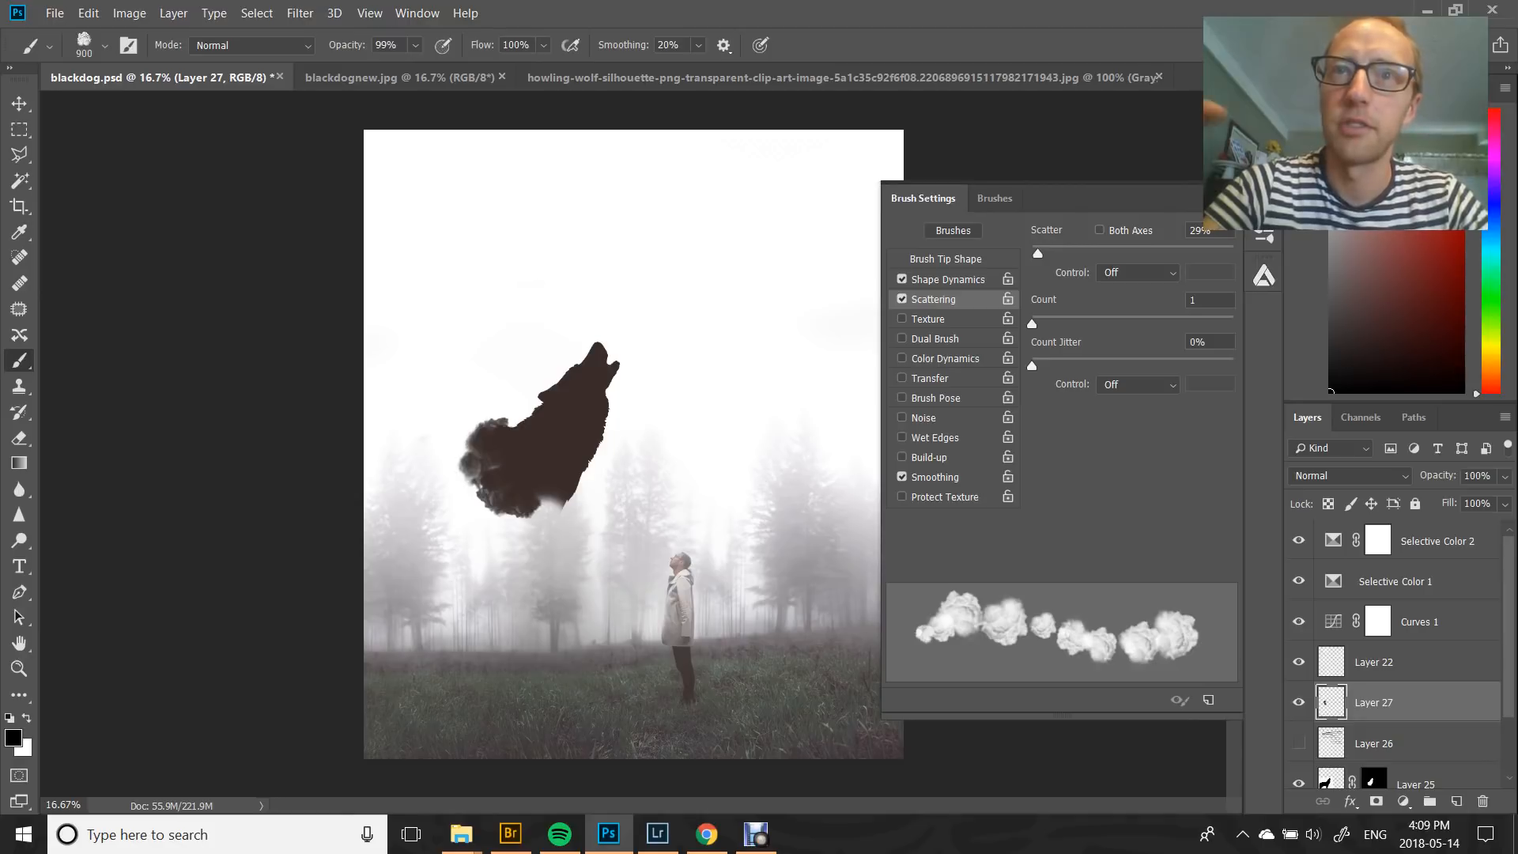
click(541, 515)
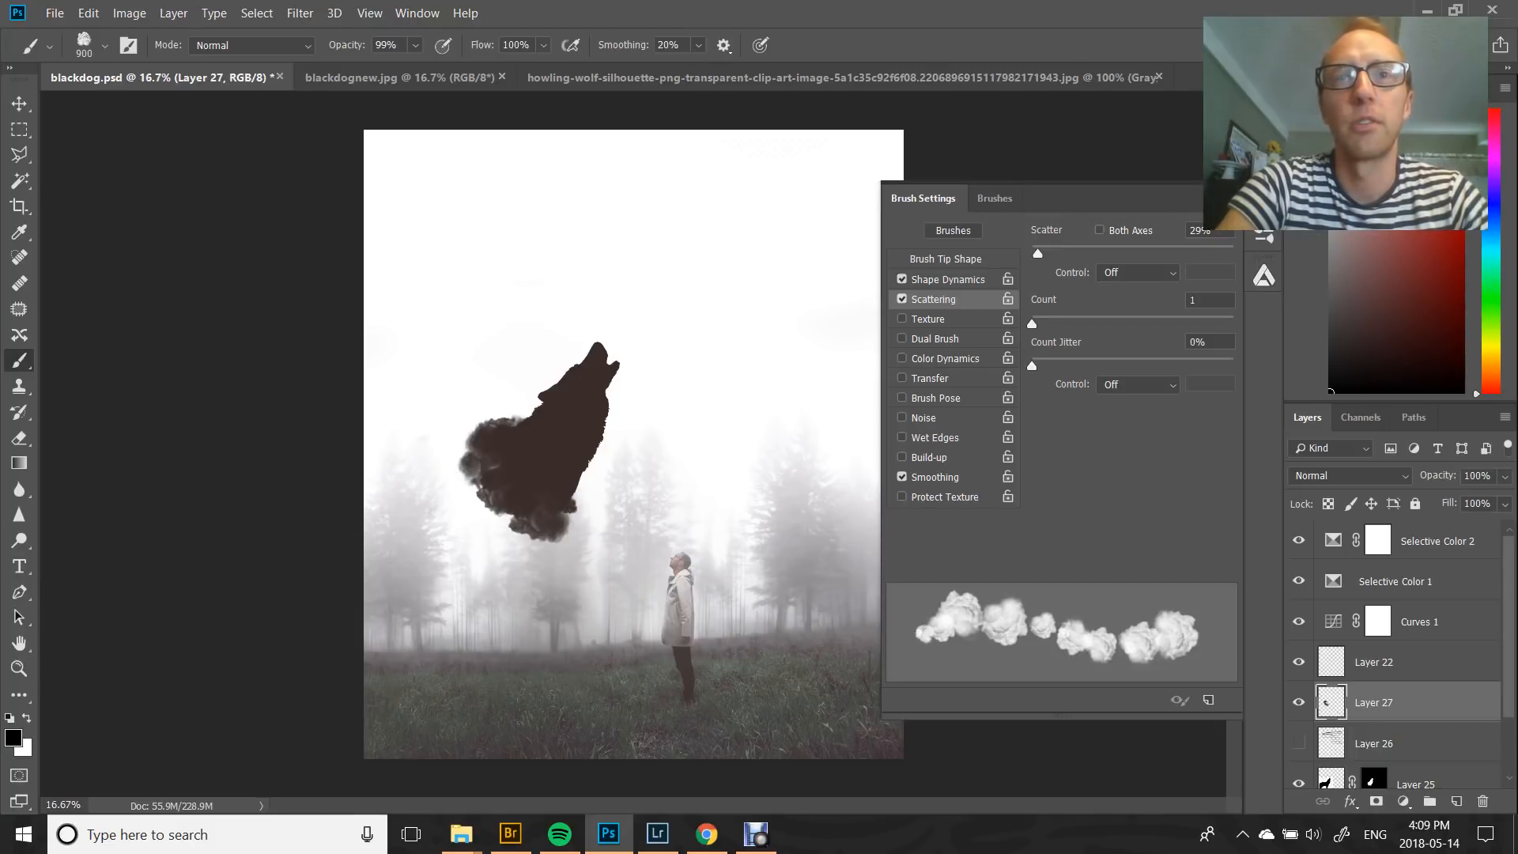
click(546, 506)
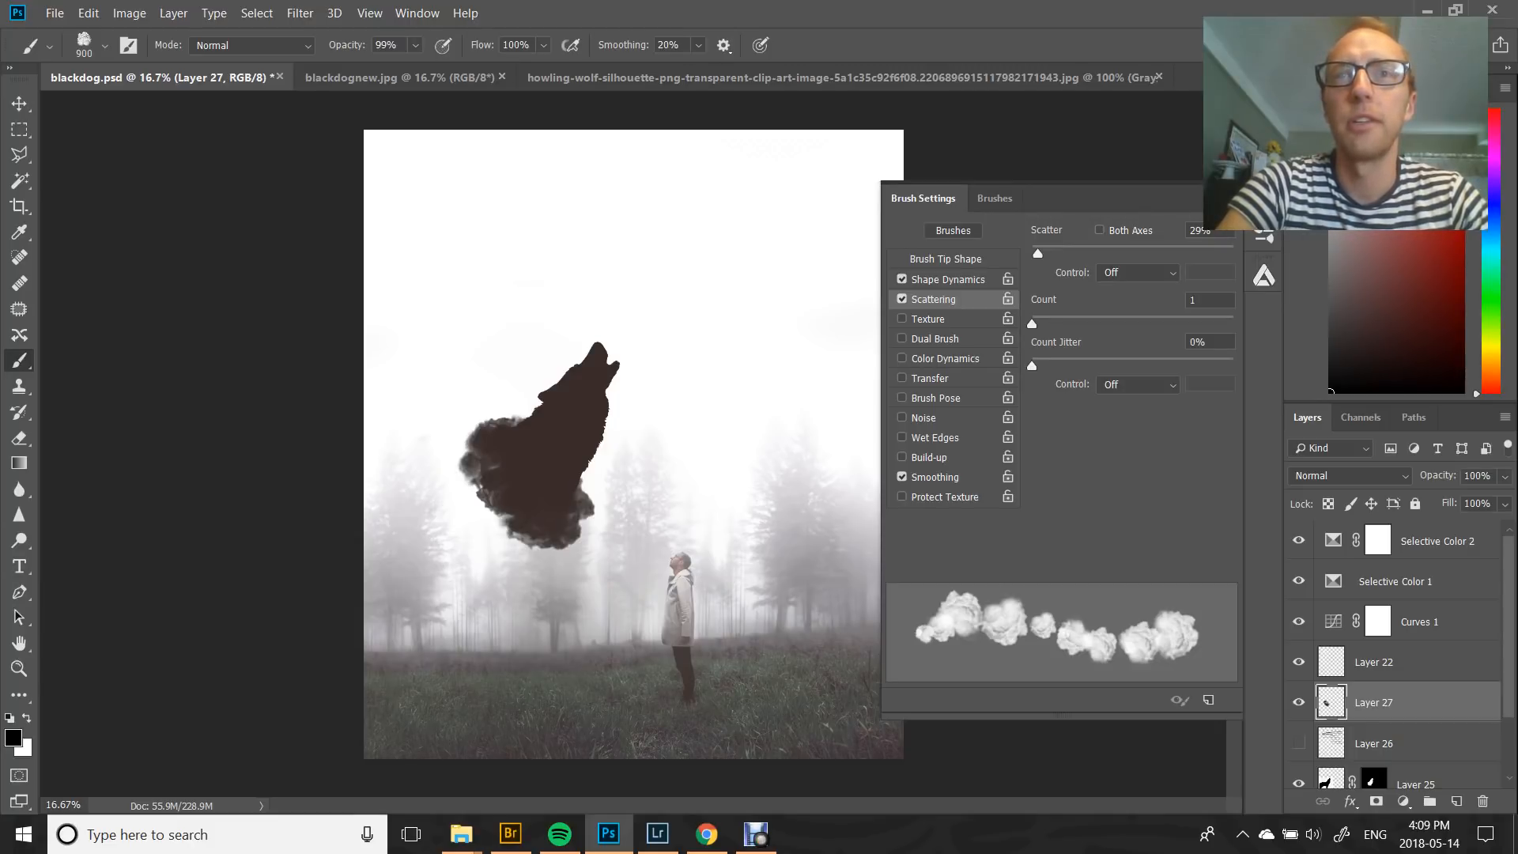
Reduce the smoke brush to 250 px and add small puffs on the wolf's chest edge and the smoke's lower-left gap
key(bracketleft)
key(bracketleft)
key(bracketleft)
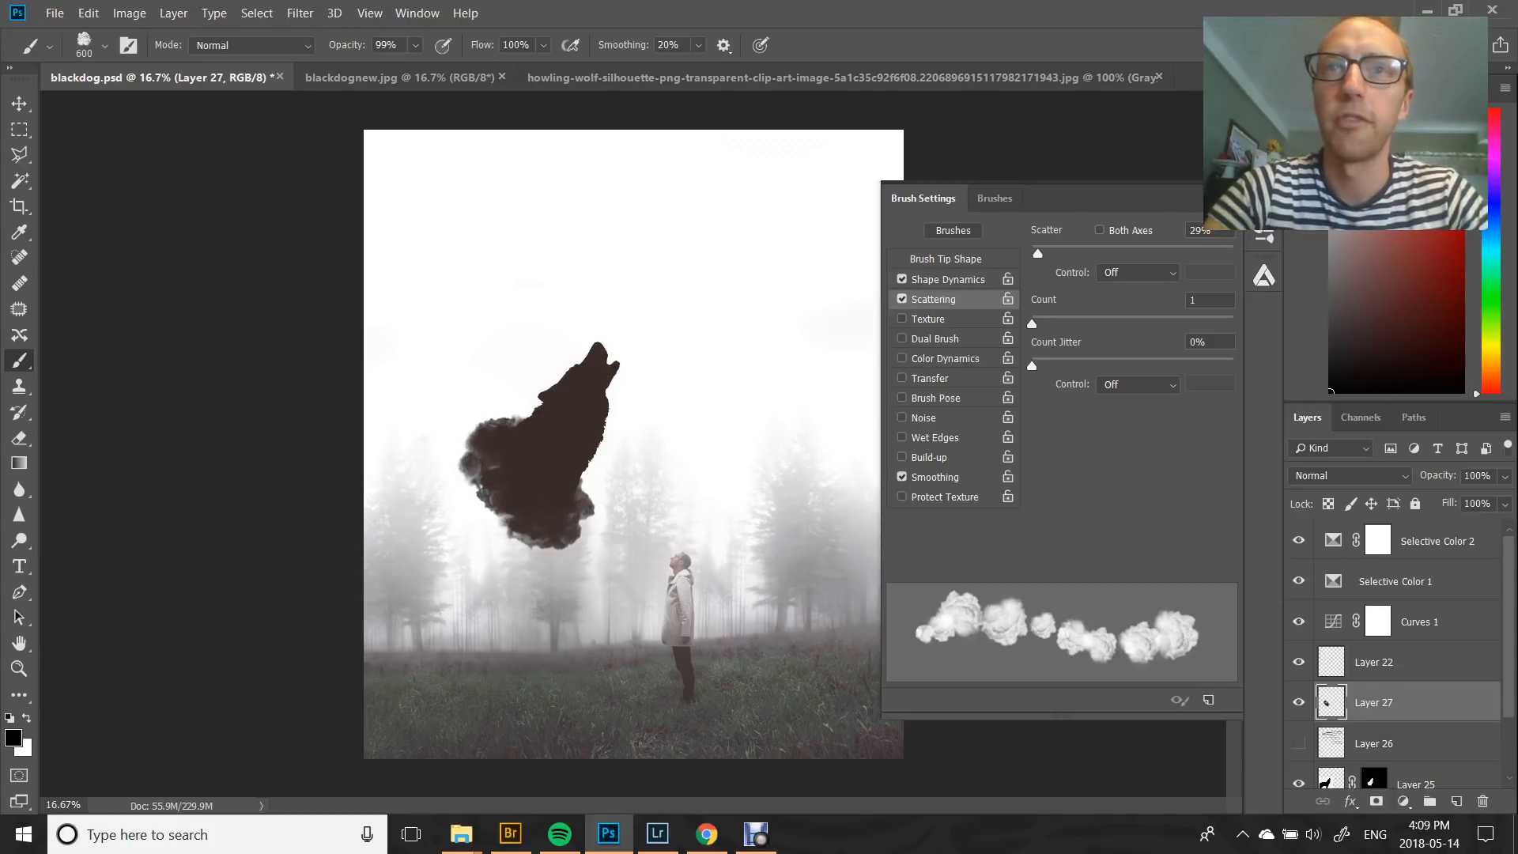
key(bracketleft)
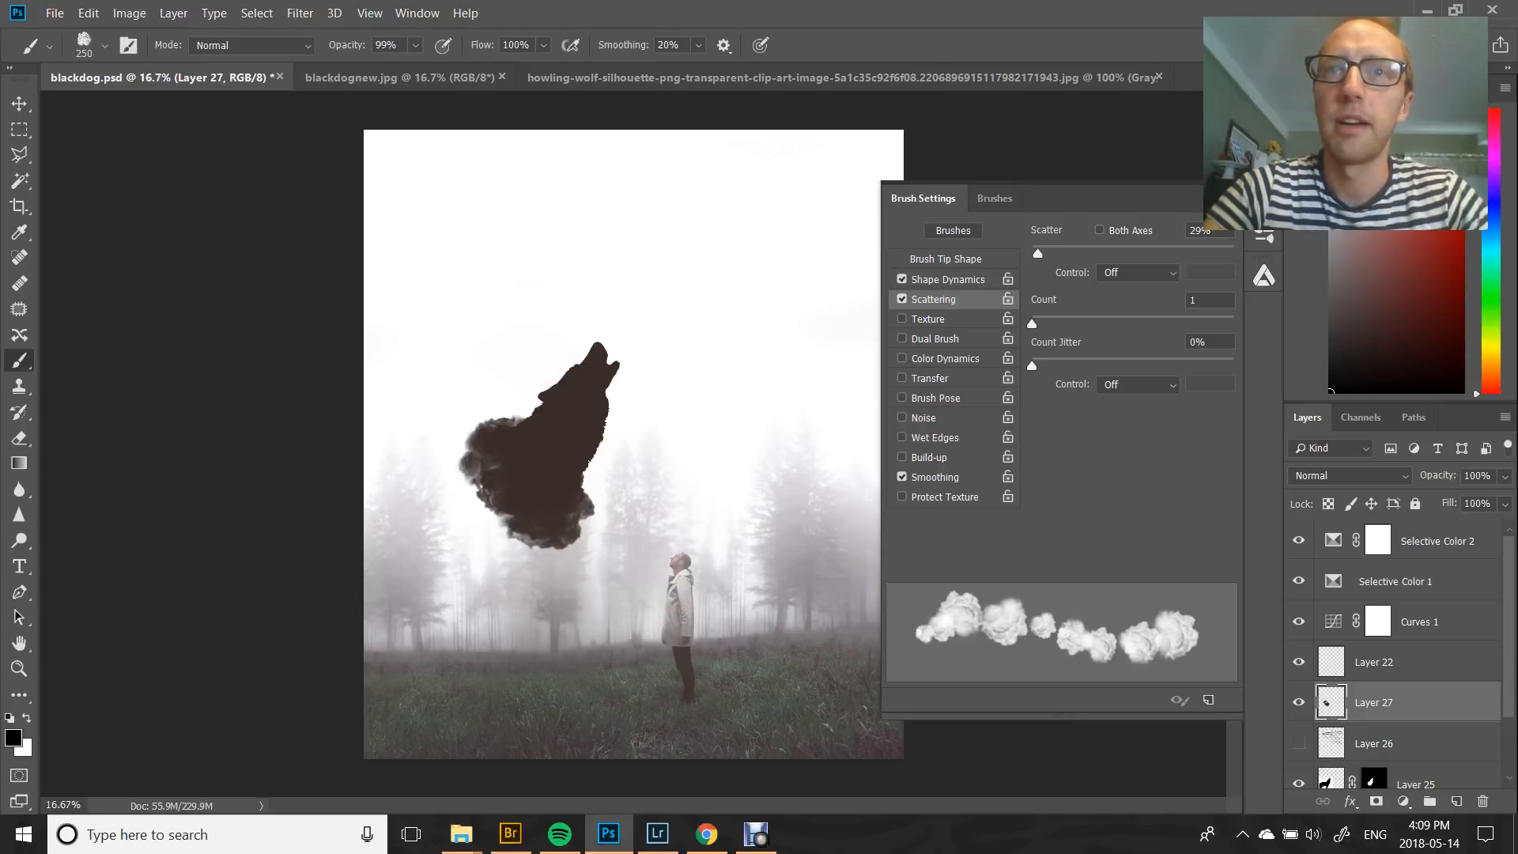
click(586, 470)
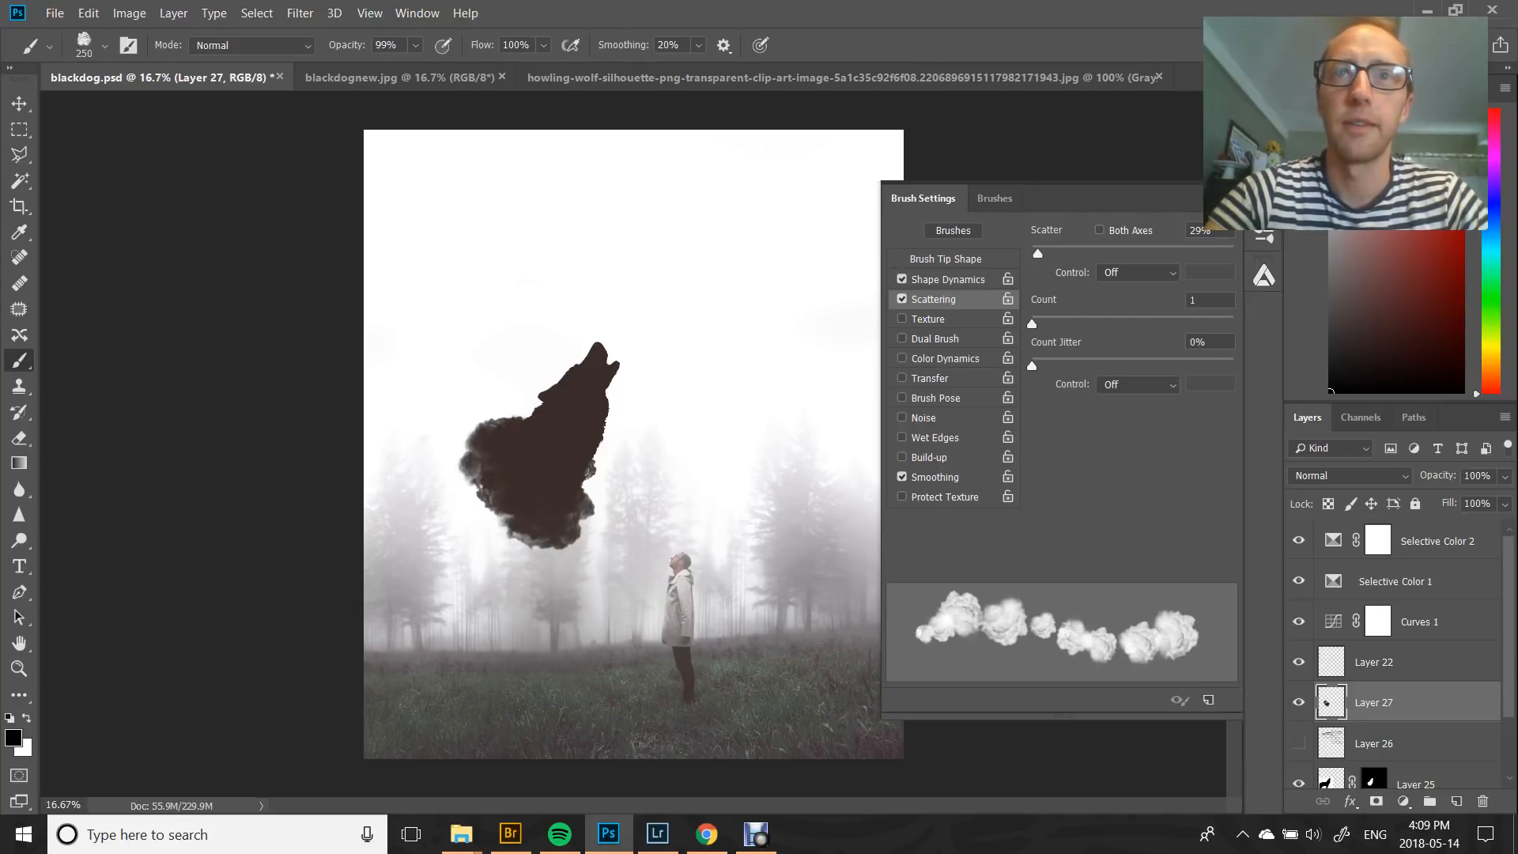
click(477, 499)
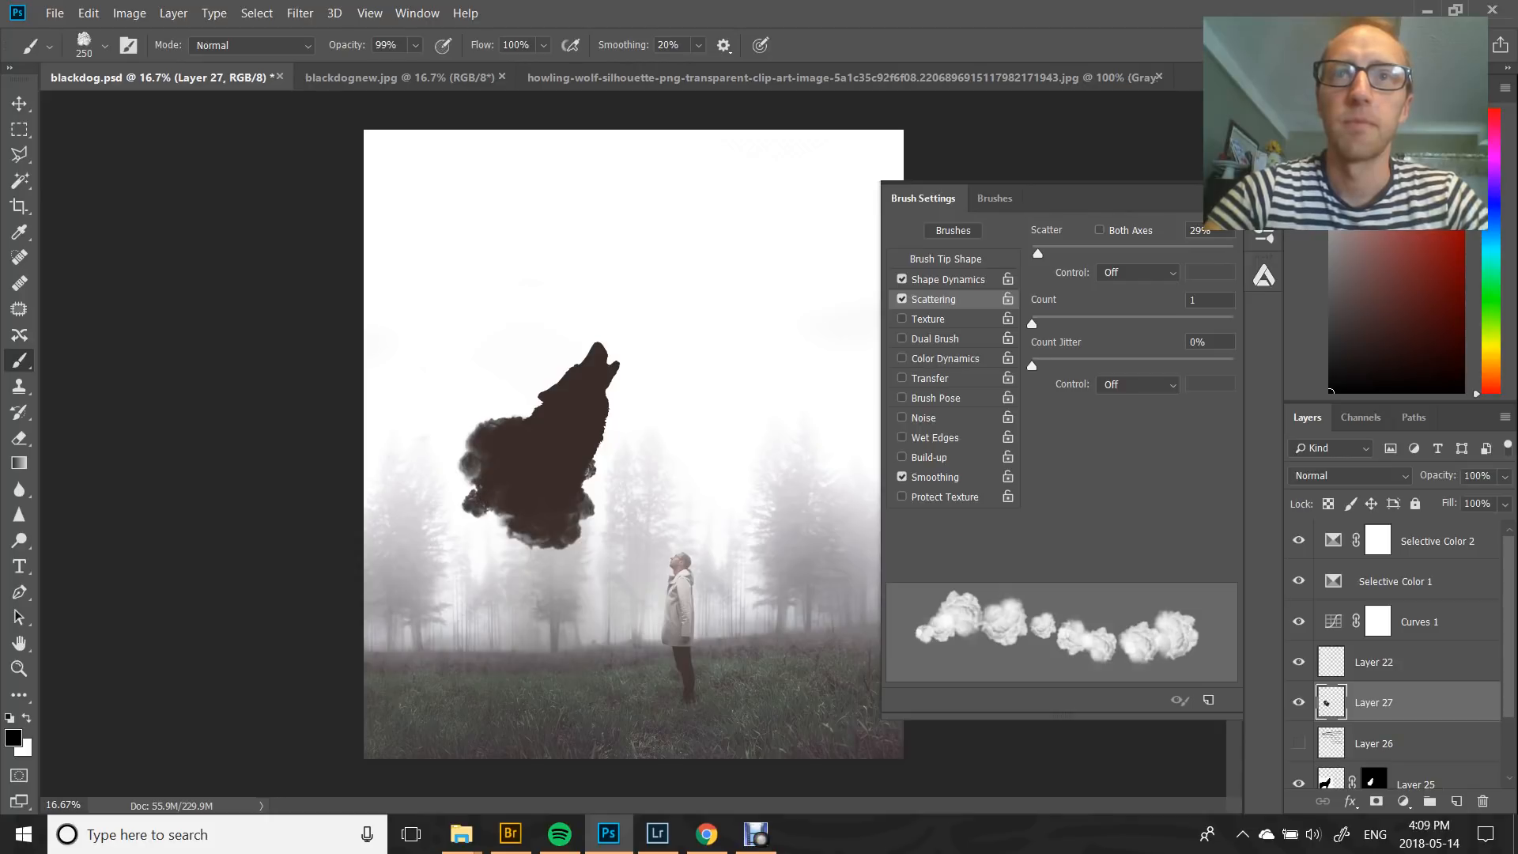
Enlarge the smoke brush to 600 px and up to 800 px, and fill out the lower-left part of the smoke
key(bracketright)
key(bracketright)
key(bracketright)
key(bracketright)
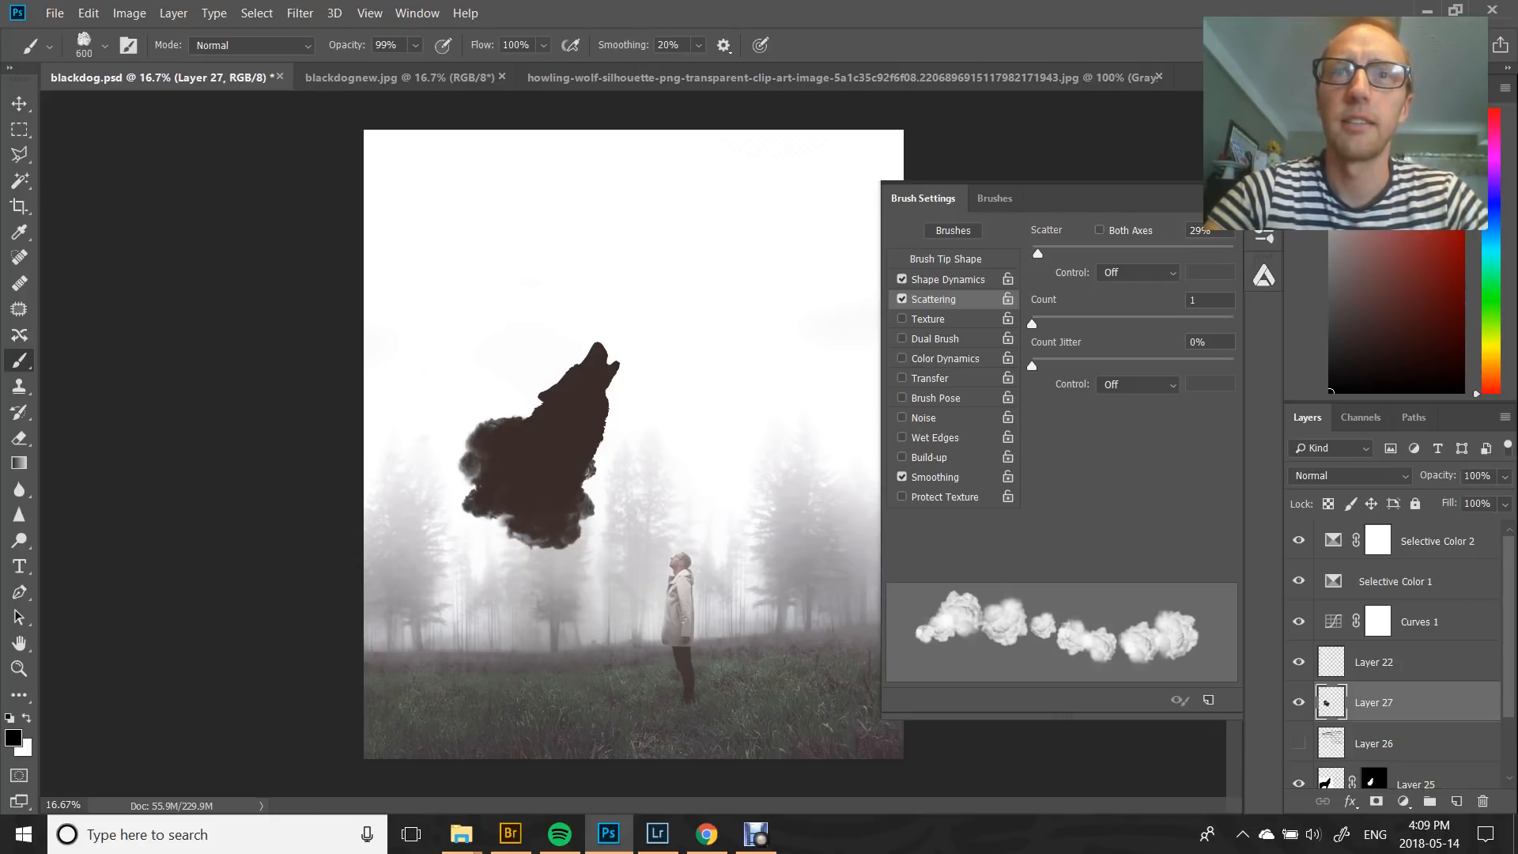
click(494, 532)
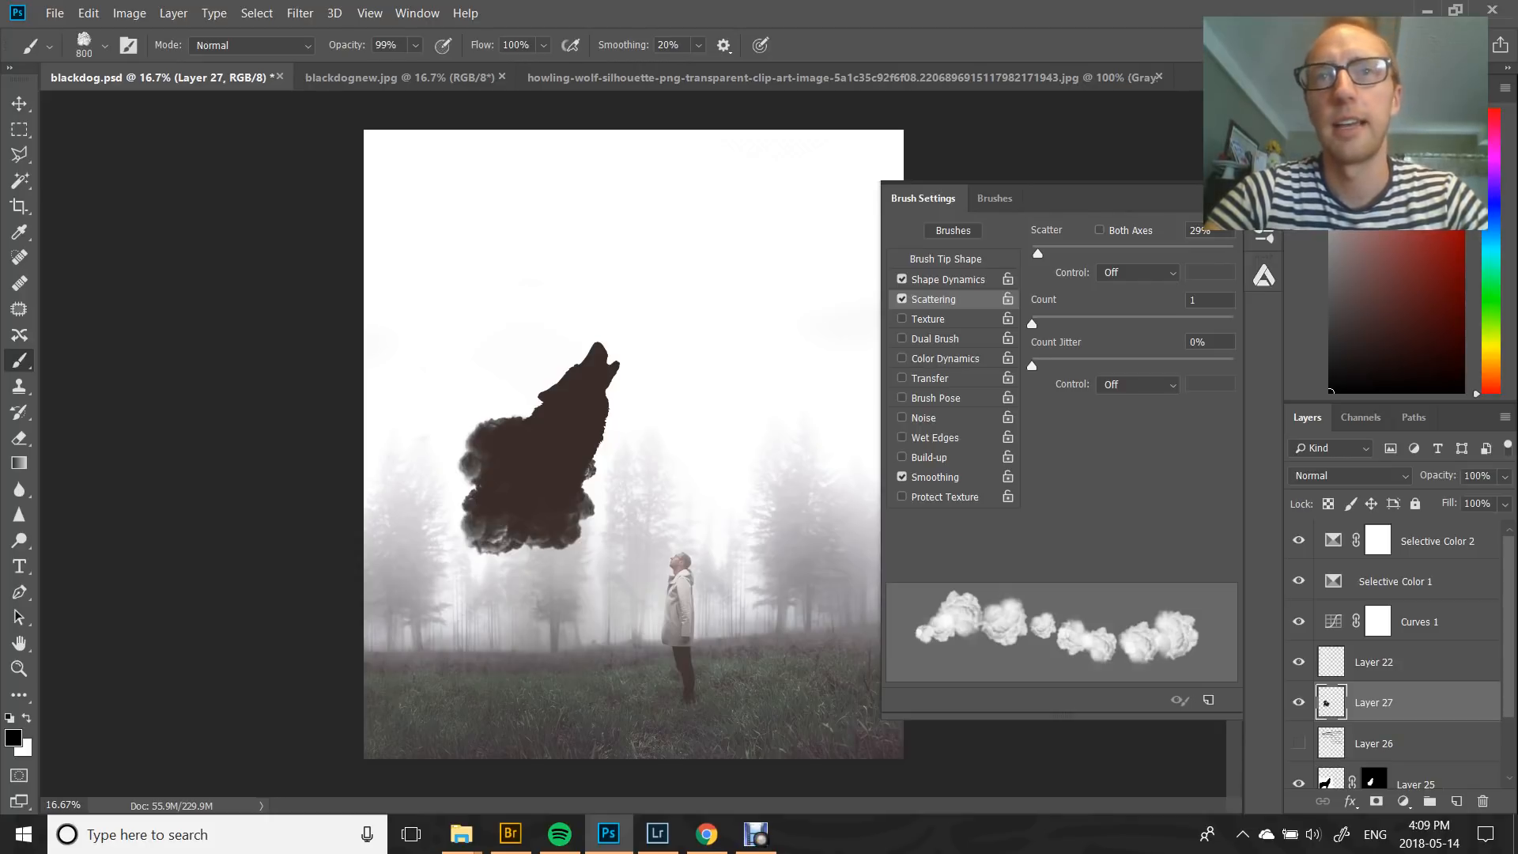
click(505, 531)
click(509, 484)
click(515, 524)
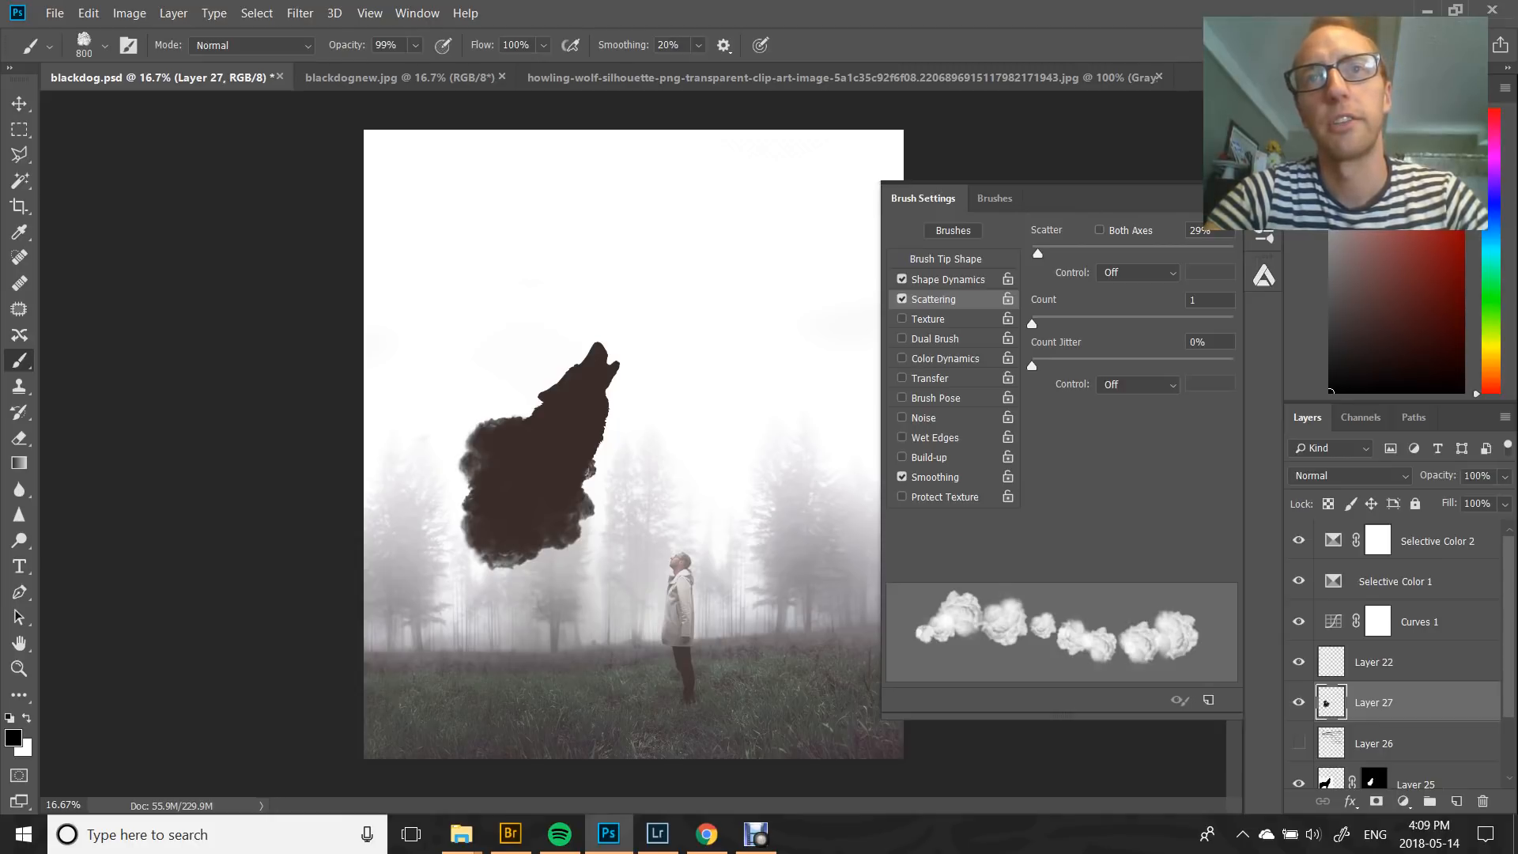
Reduce the smoke brush to 500 px and add smoke on the wolf's chest edge and the smoke's outer left edge
key(bracketleft)
key(bracketleft)
key(bracketleft)
click(576, 480)
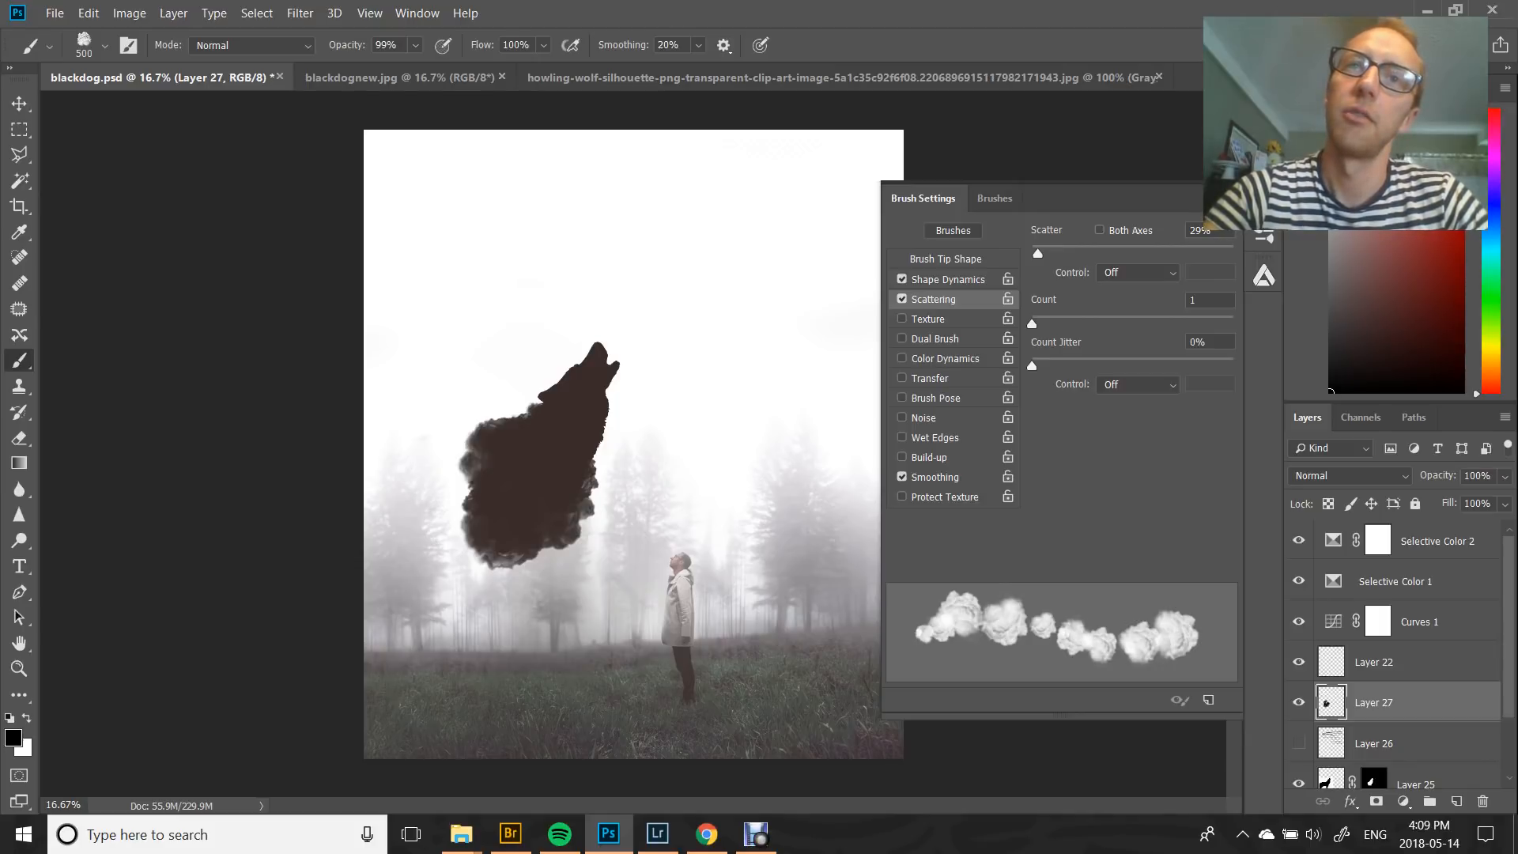
click(481, 484)
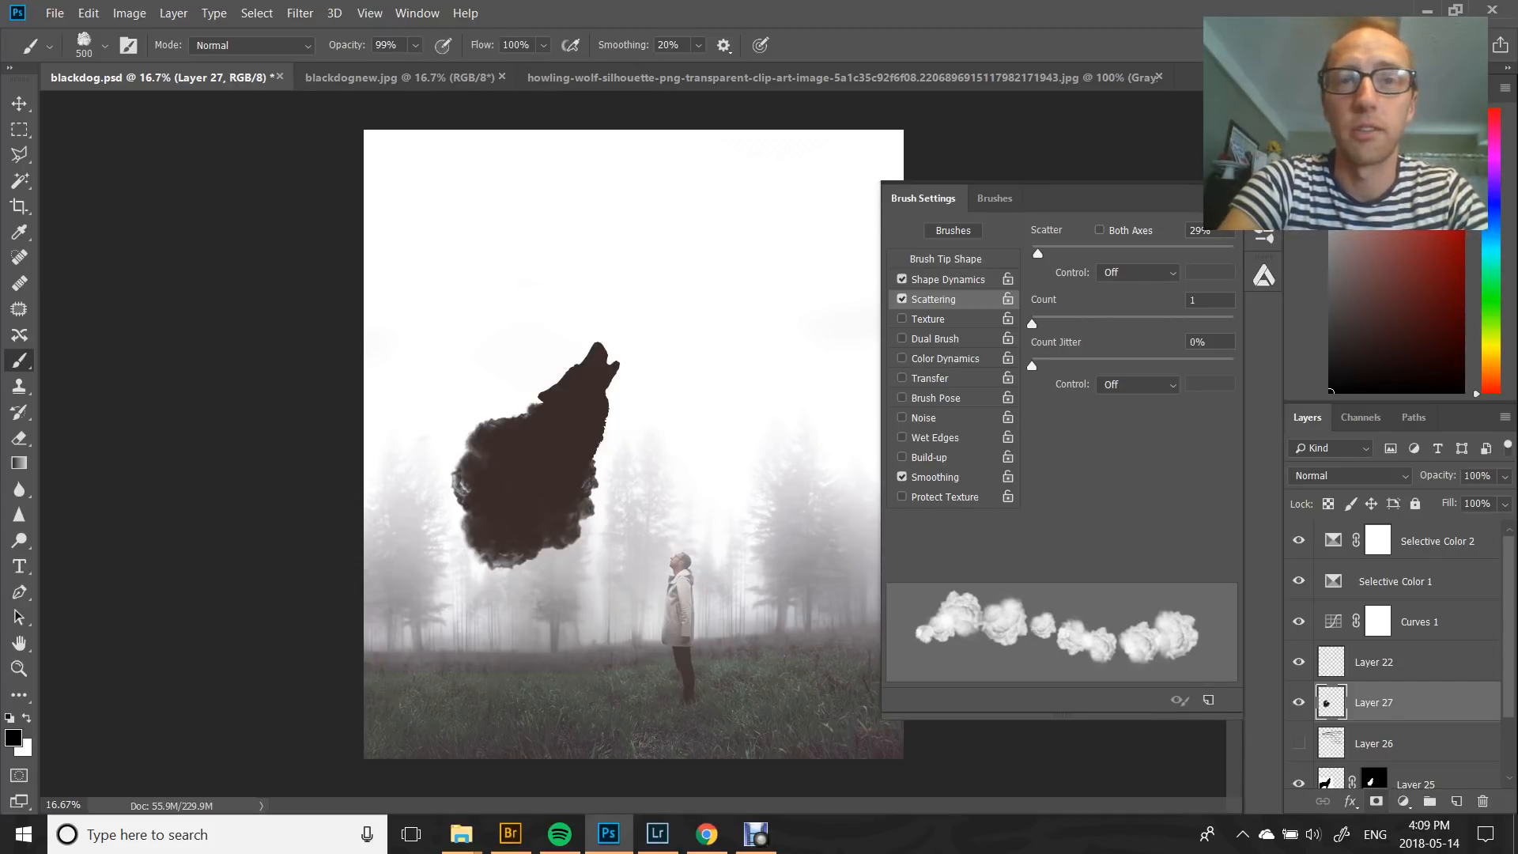
Add a layer mask to Layer 27 and use the black 500 px smoke brush to erode the smoke's upper-left edge
click(1377, 802)
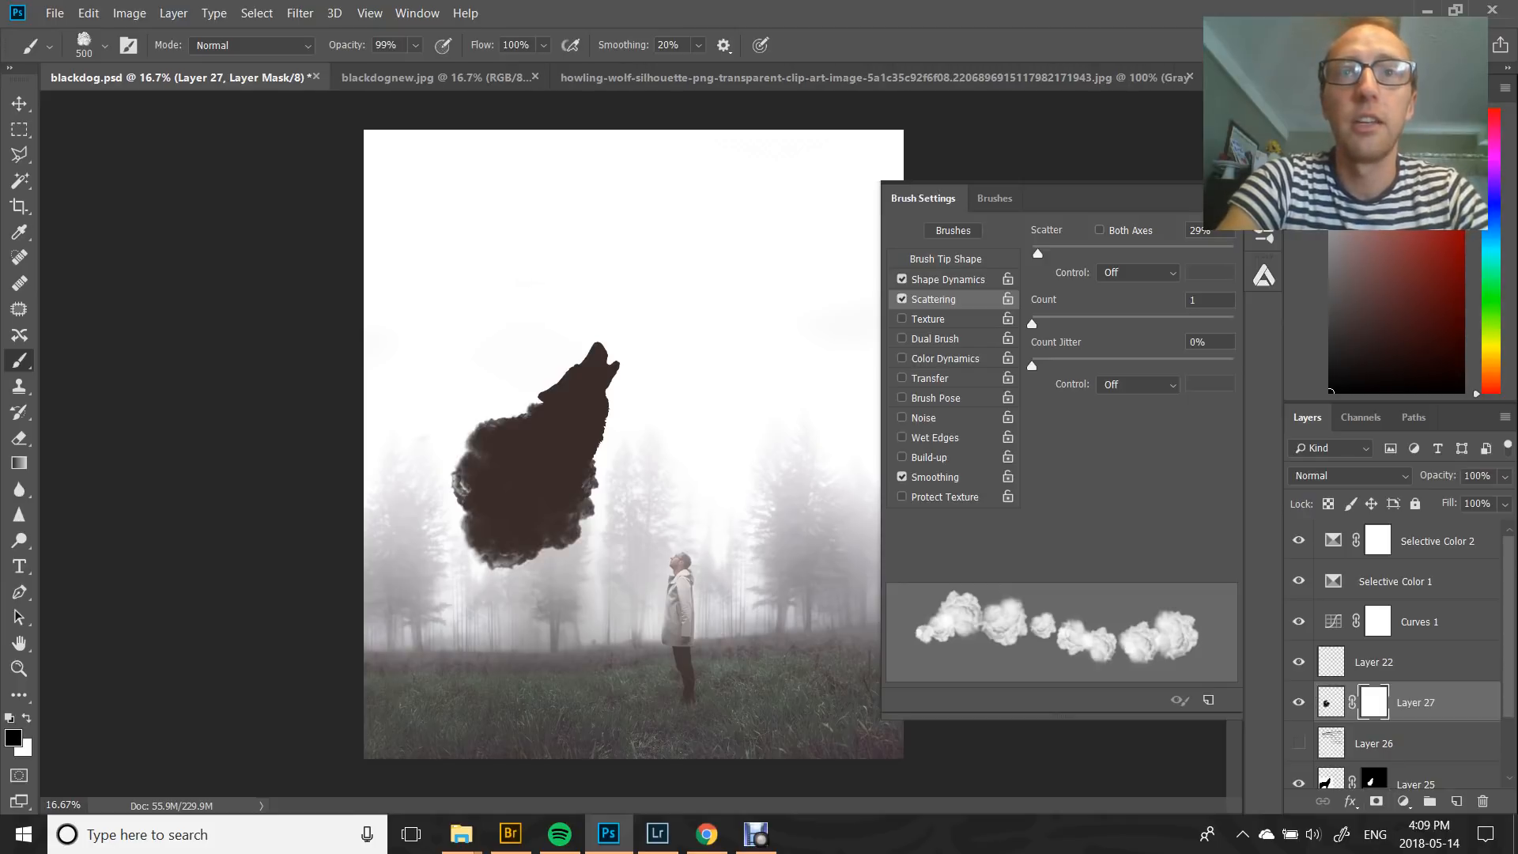
click(469, 432)
click(477, 423)
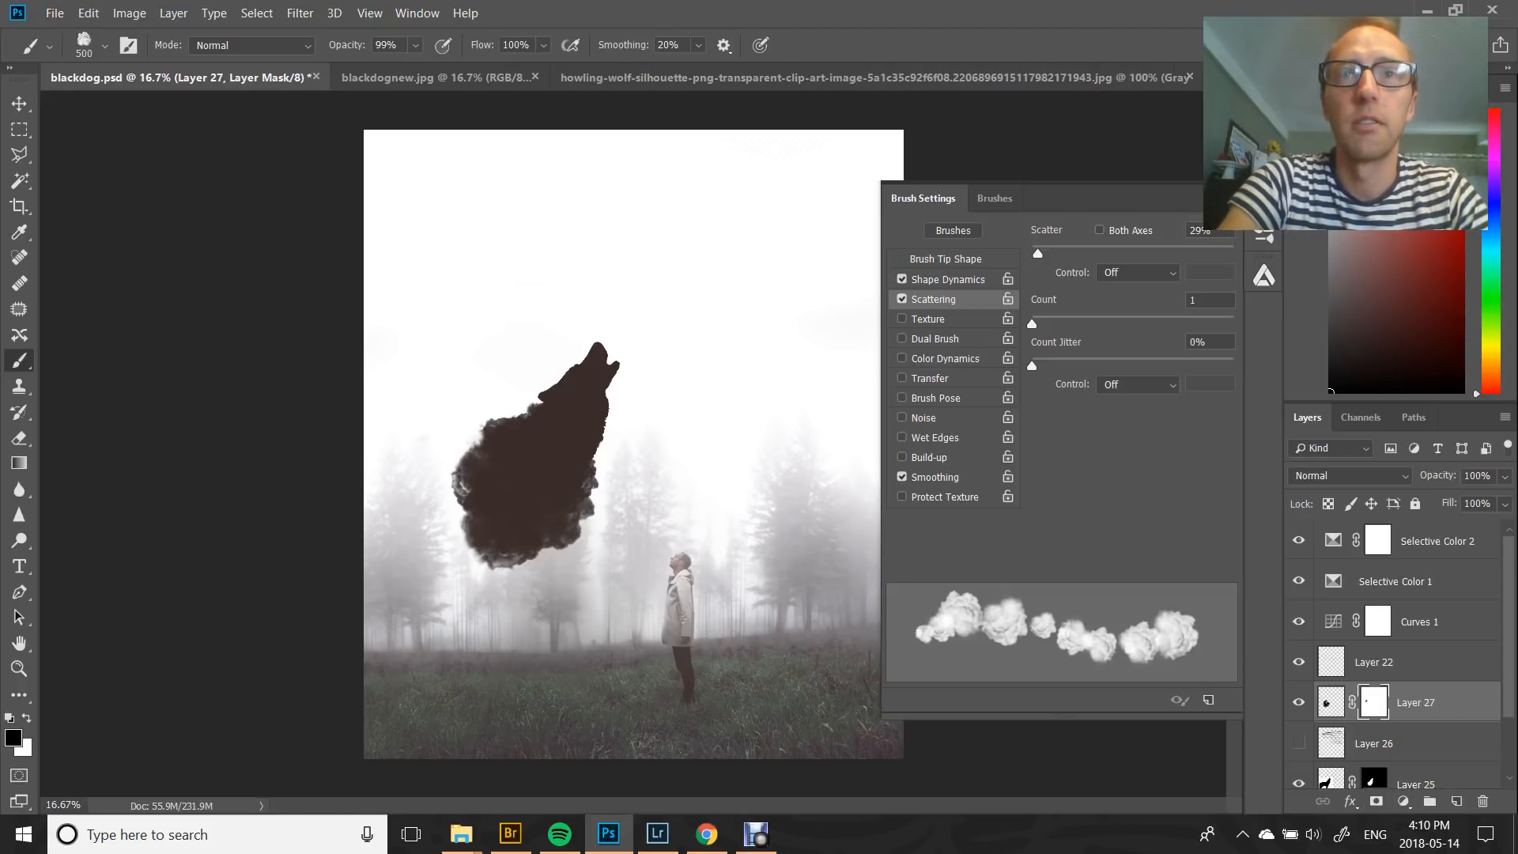
click(478, 430)
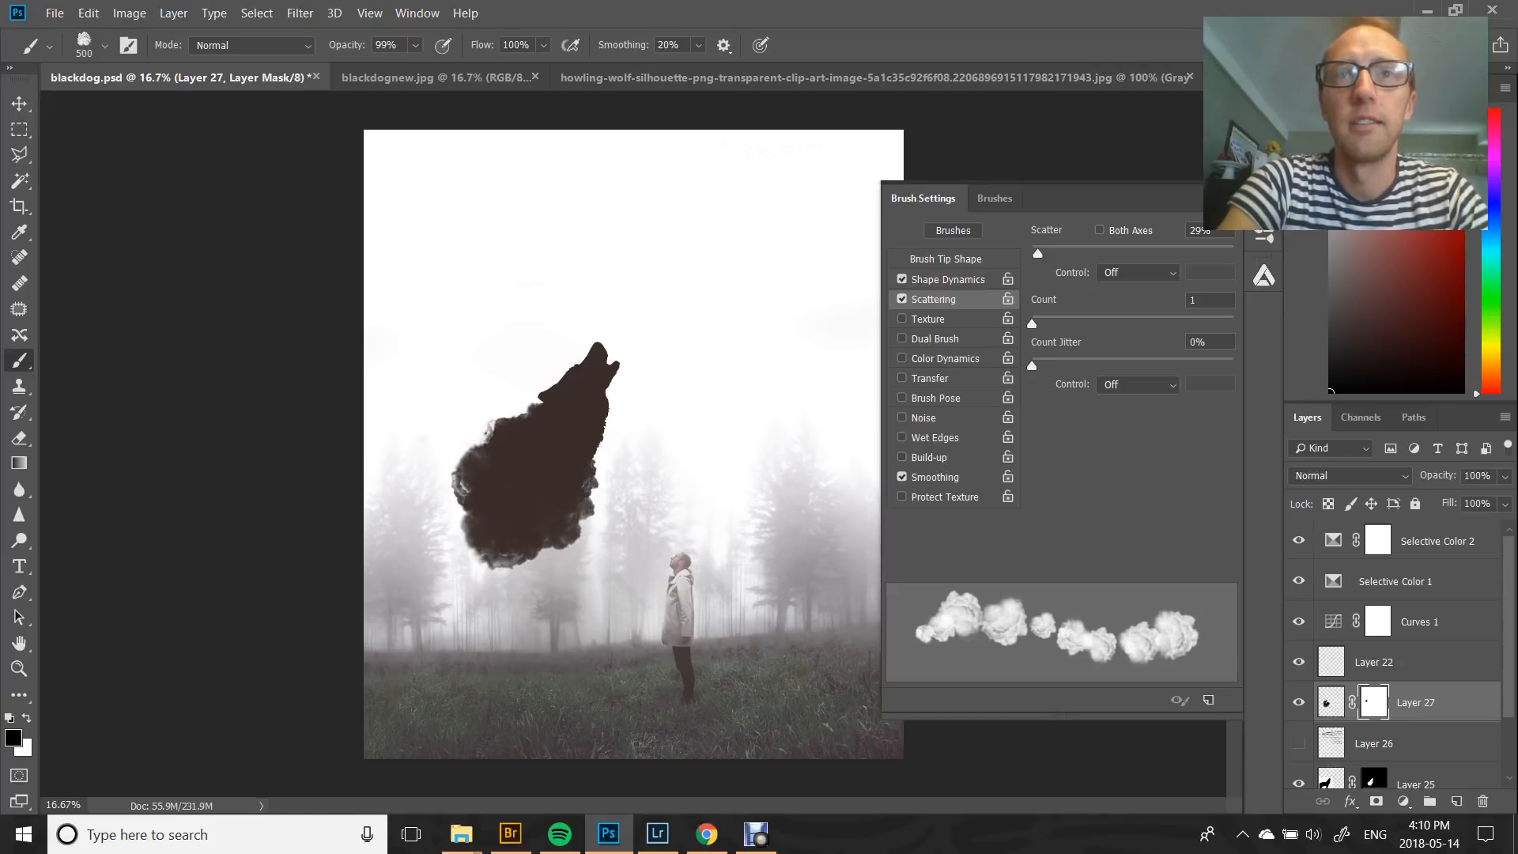
click(493, 417)
click(501, 414)
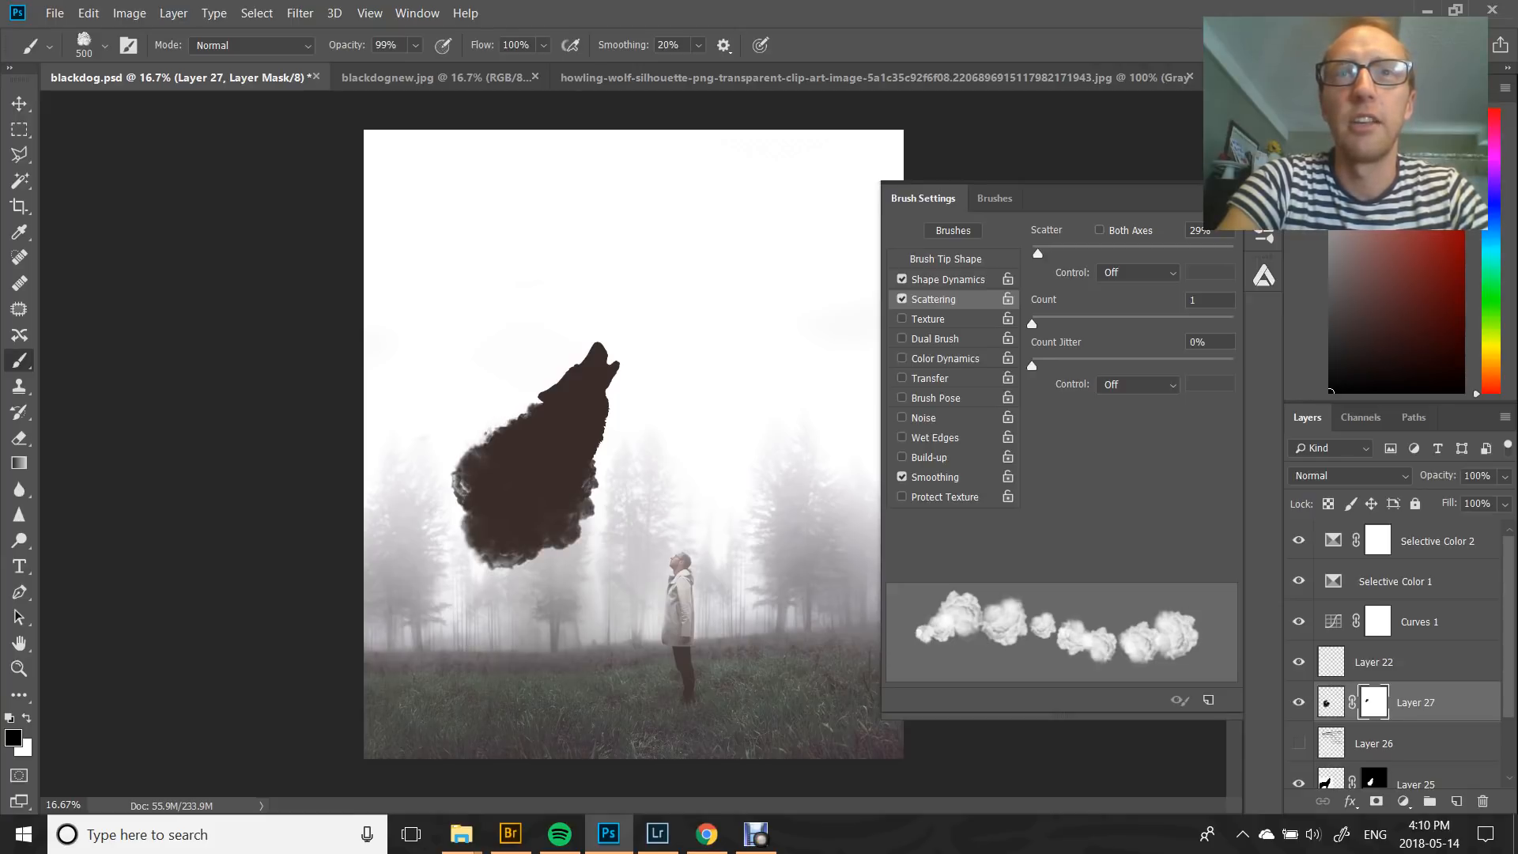
click(487, 427)
click(496, 414)
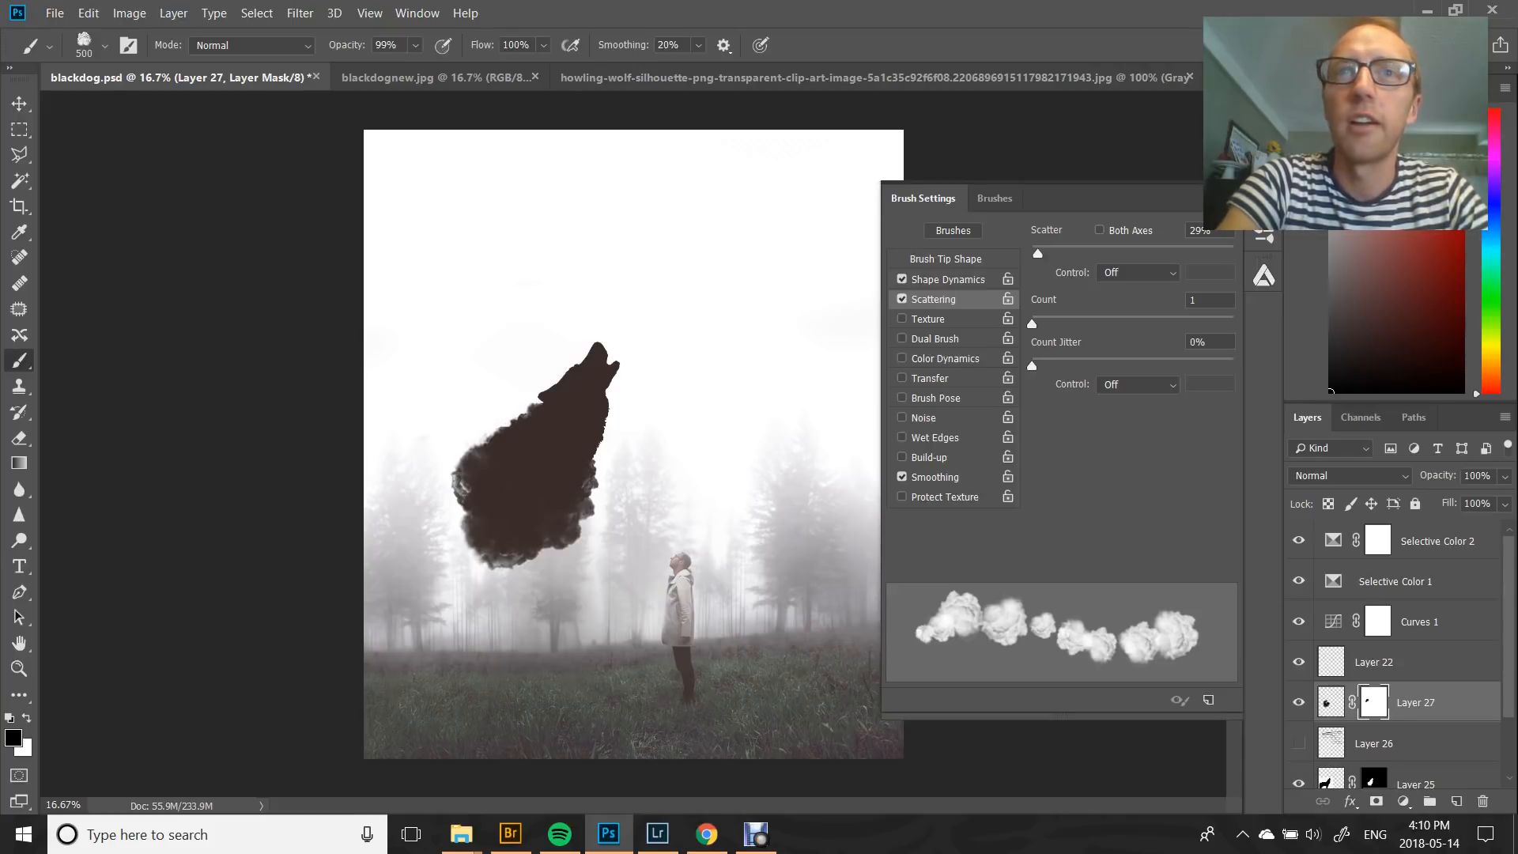
click(489, 423)
Mask away parts of the smoke's outer left edge and the right edge below the wolf's chest with the 500 px brush
click(446, 458)
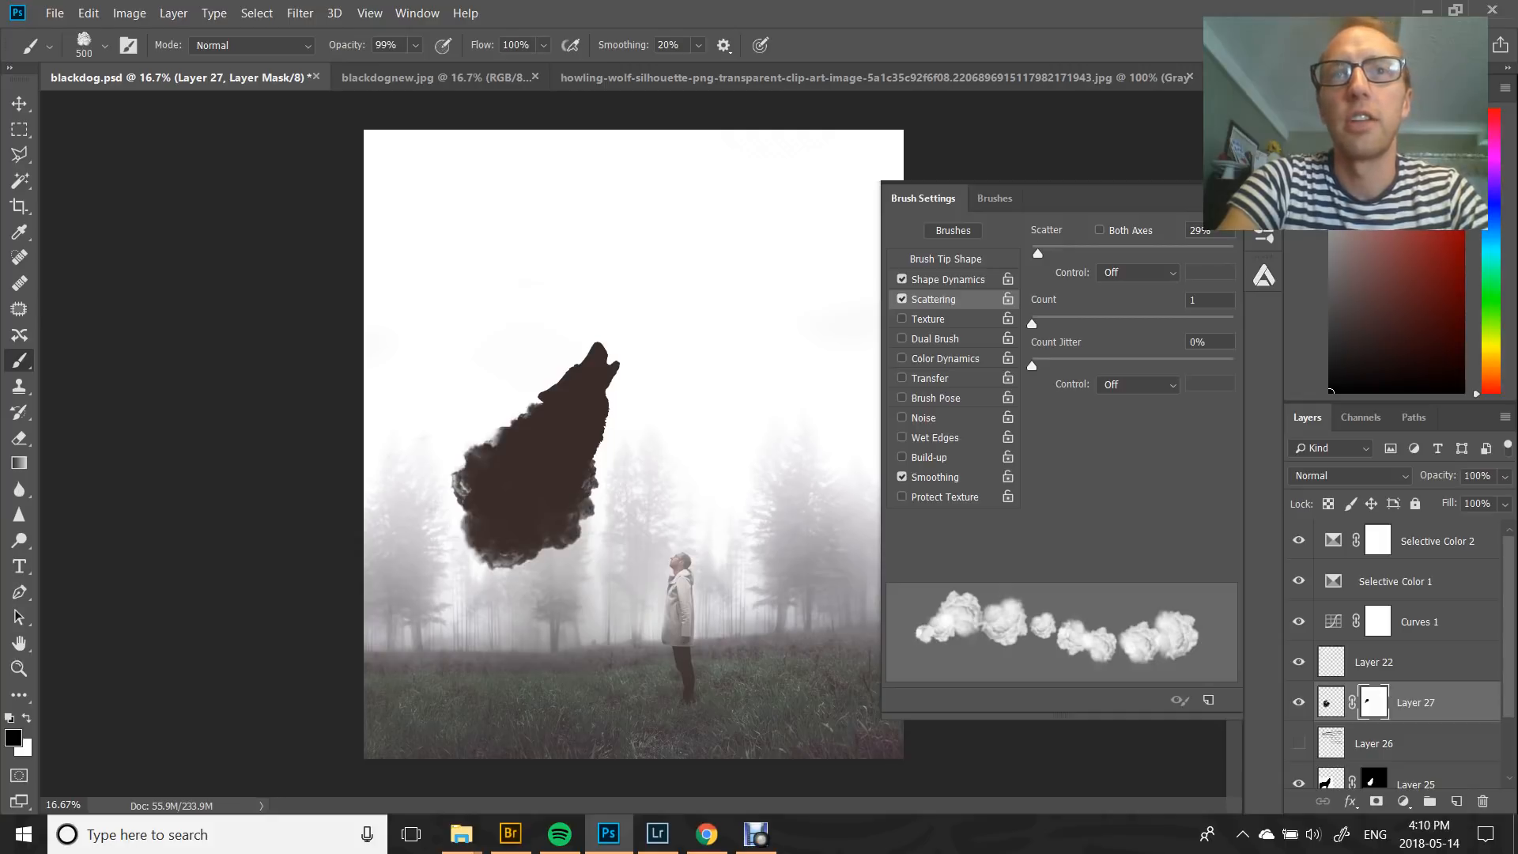
click(443, 476)
click(445, 482)
click(444, 478)
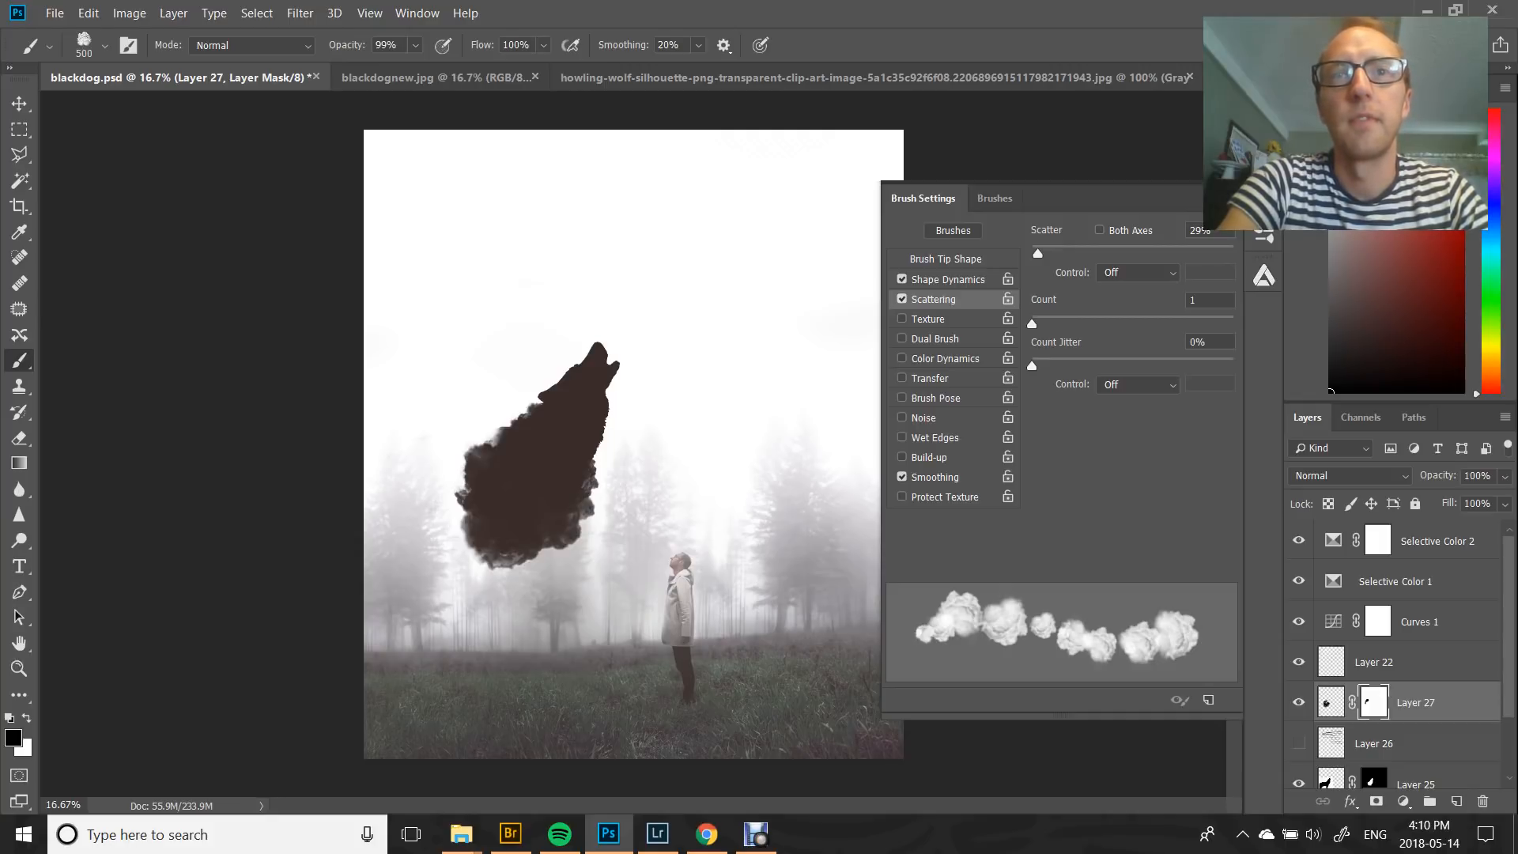
click(445, 499)
click(595, 484)
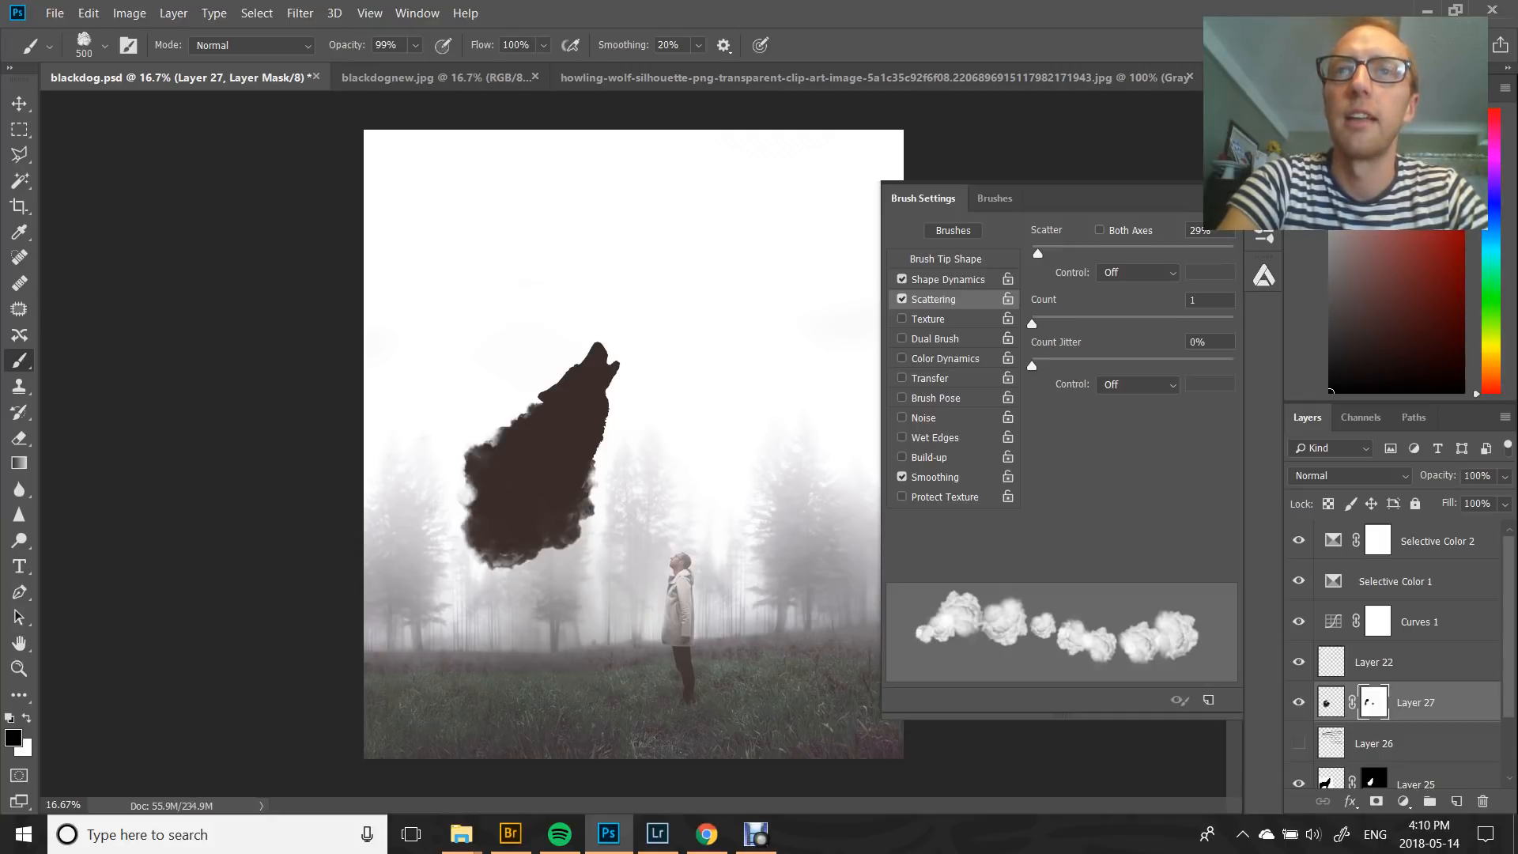
click(588, 507)
click(446, 500)
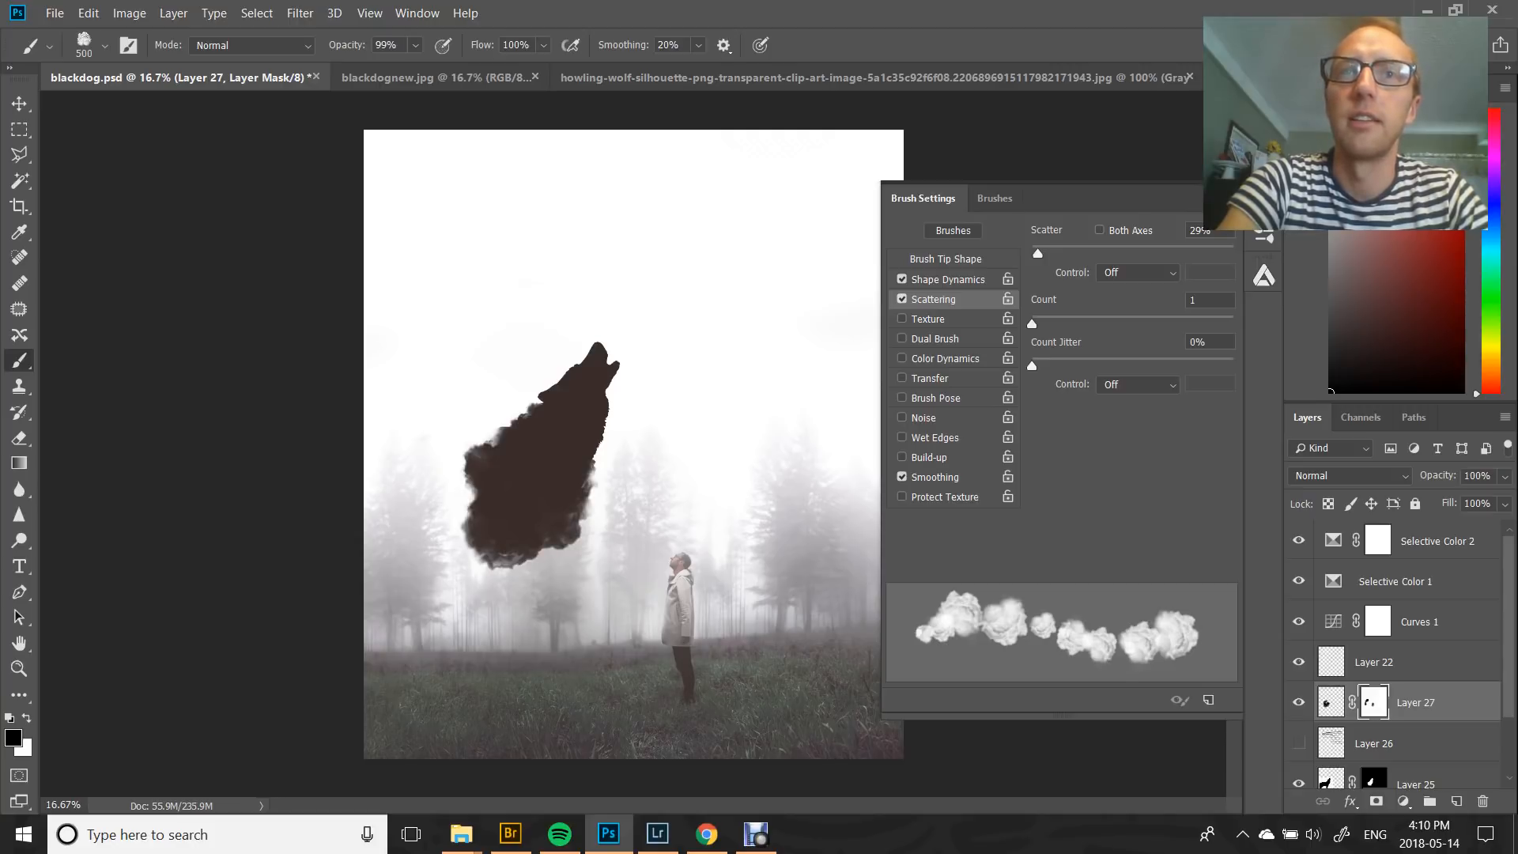
Undo the recent mask strokes on Layer 27 along the smoke's outer left edge and the right edge below the wolf's chest
click(449, 476)
click(452, 454)
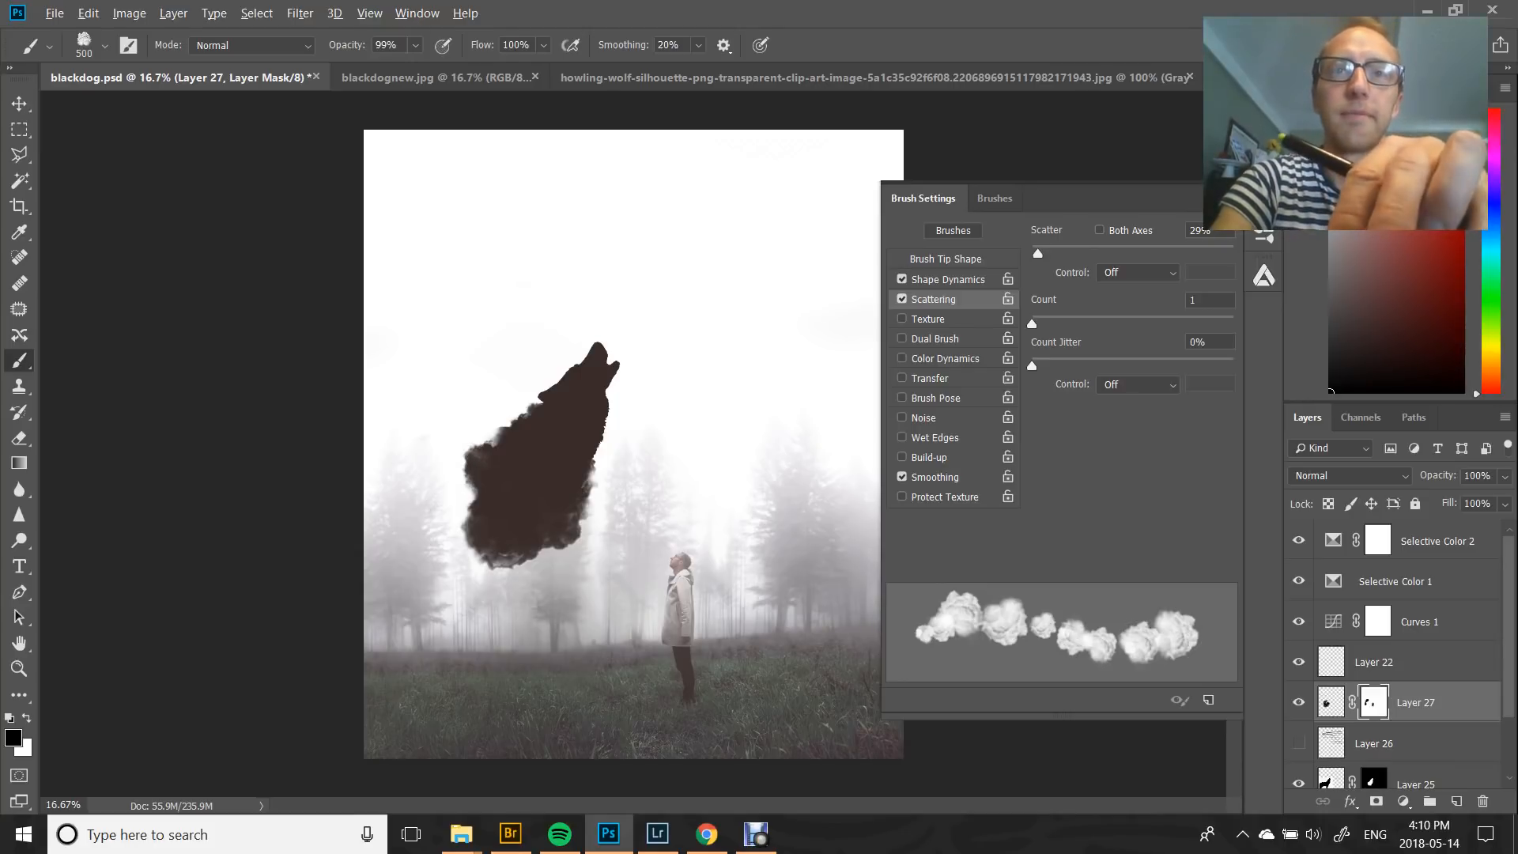
key(ctrl+alt+z)
key(ctrl+alt+z)
key(ctrl+alt+z)
key(ctrl+alt+z)
key(ctrl+alt+z)
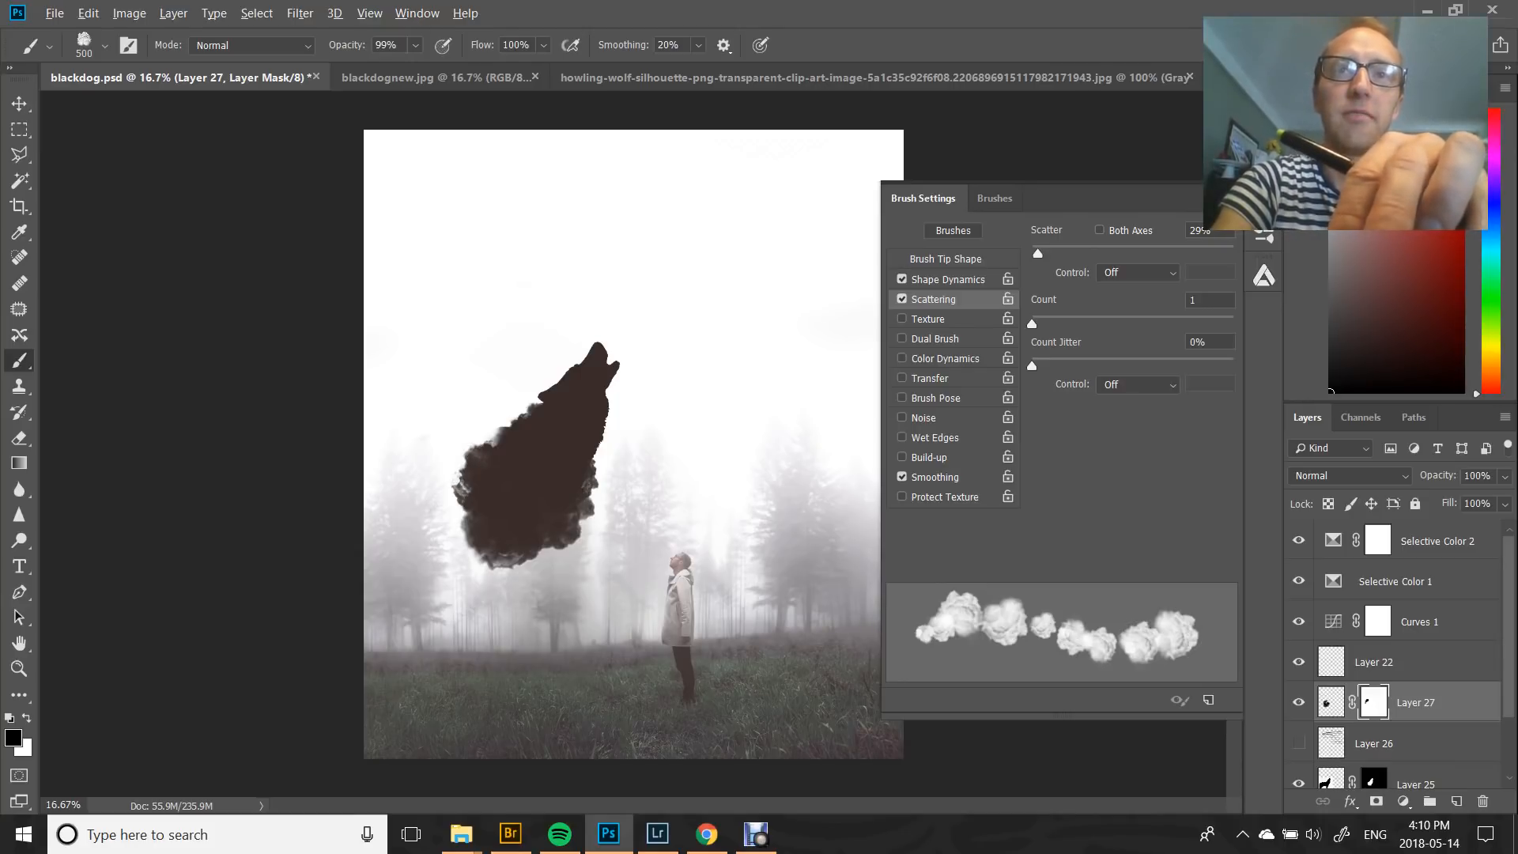
key(ctrl+alt+z)
key(ctrl+alt+z)
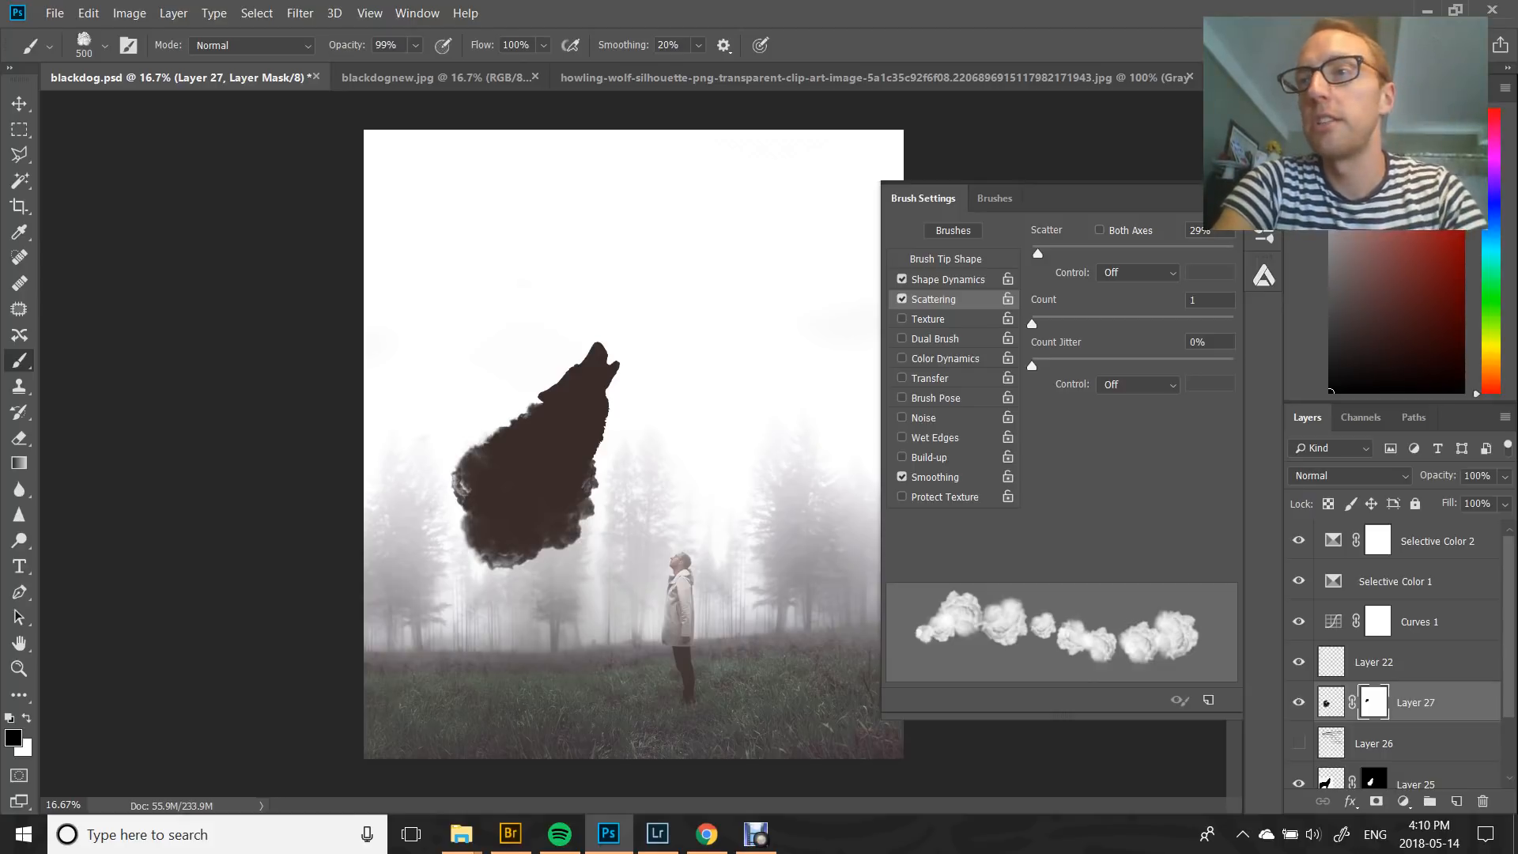
Create a new layer above Layer 27 and enlarge the smoke brush to 700 px
click(1457, 801)
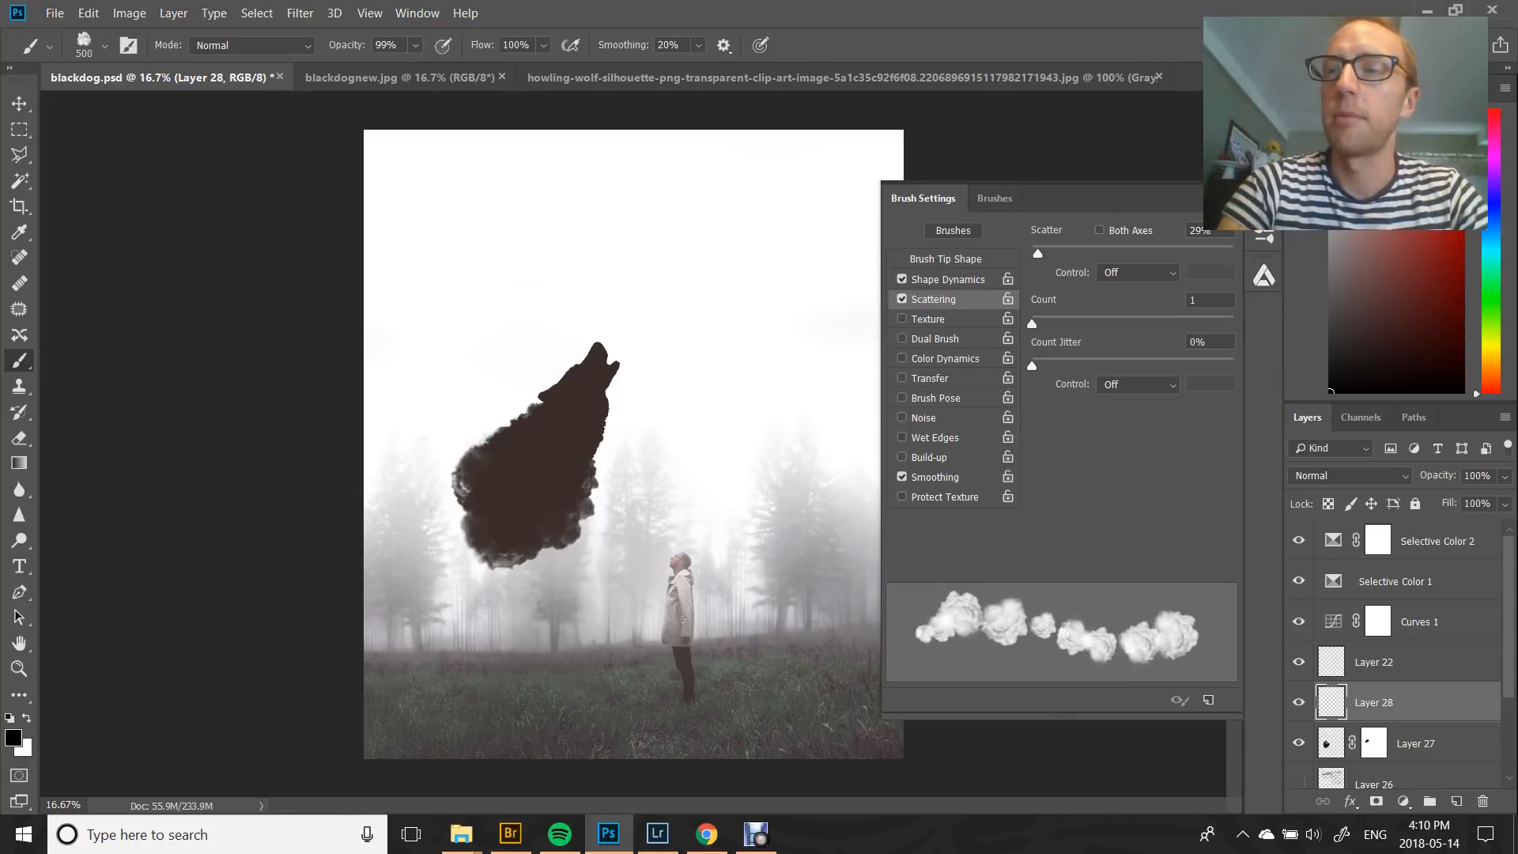
key(bracketright)
key(bracketright)
key(bracketleft)
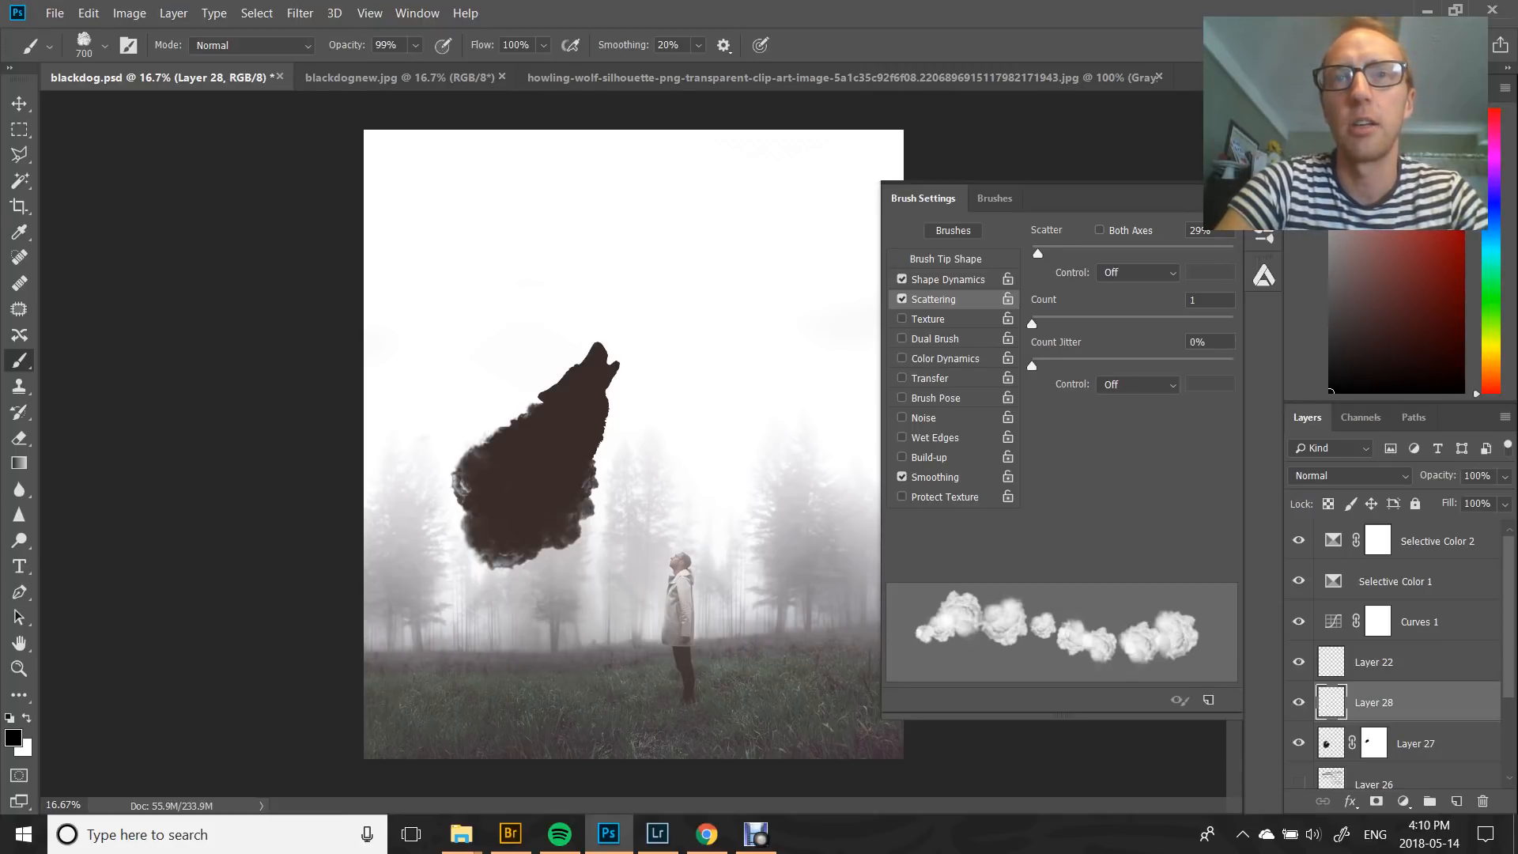
Try to extend the smoke downward with large 700 px puffs below its lower edge
click(551, 563)
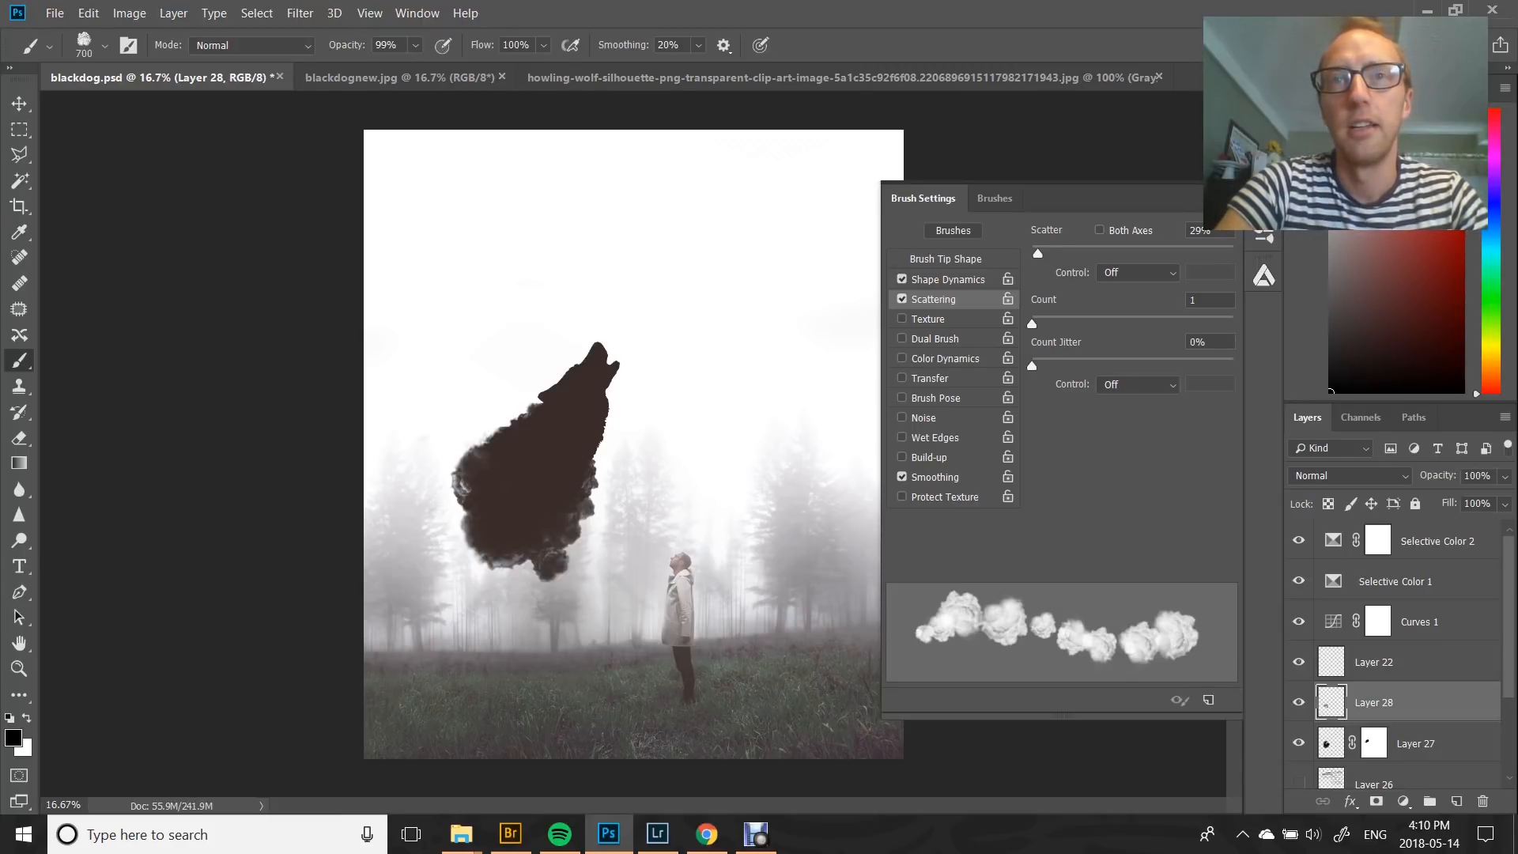
click(486, 552)
click(541, 590)
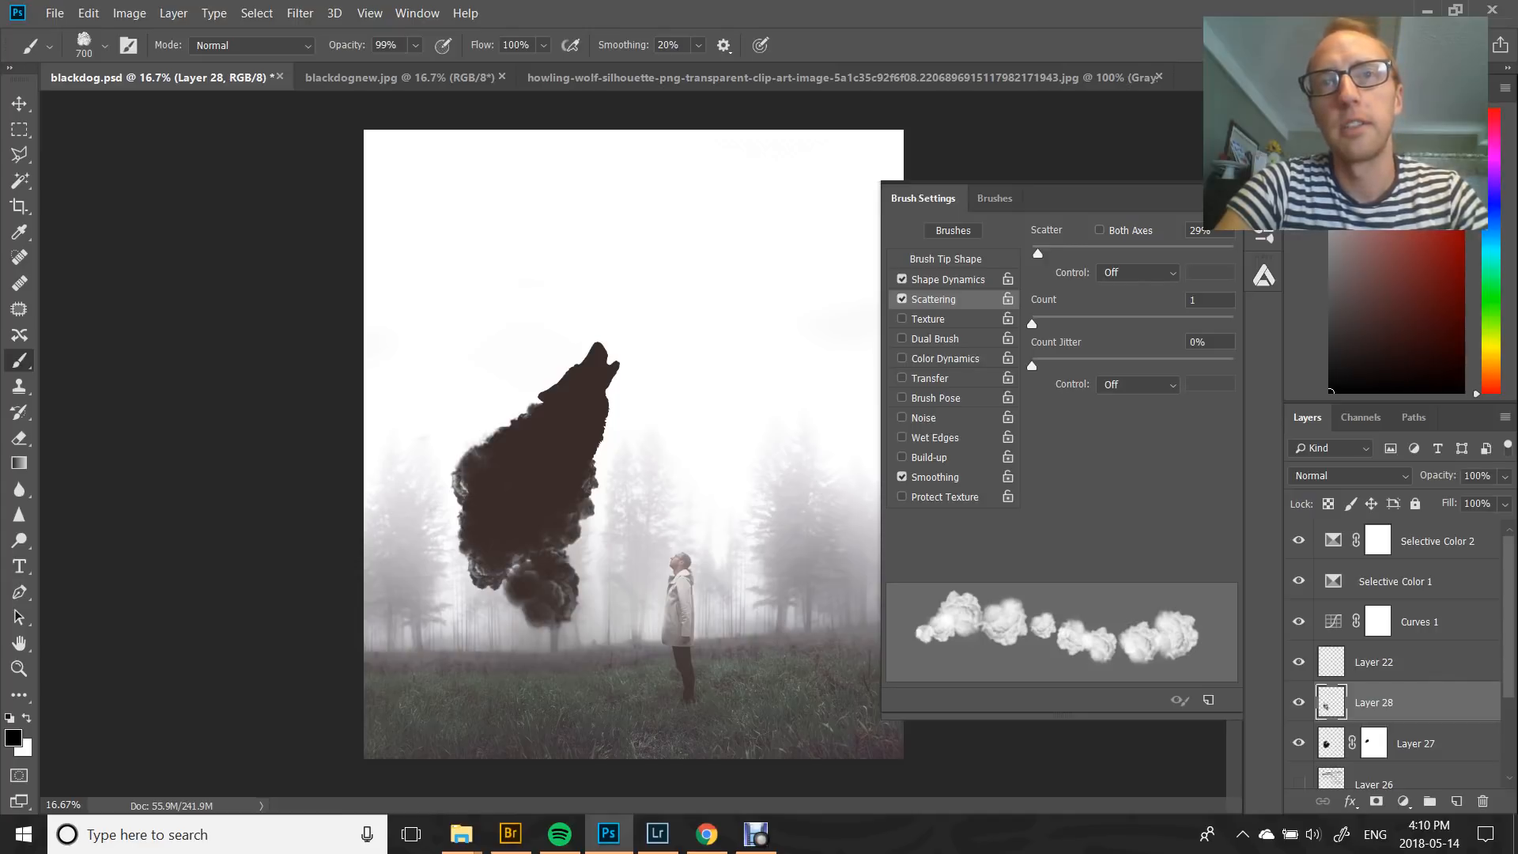
key(ctrl+alt+z)
key(ctrl+alt+z)
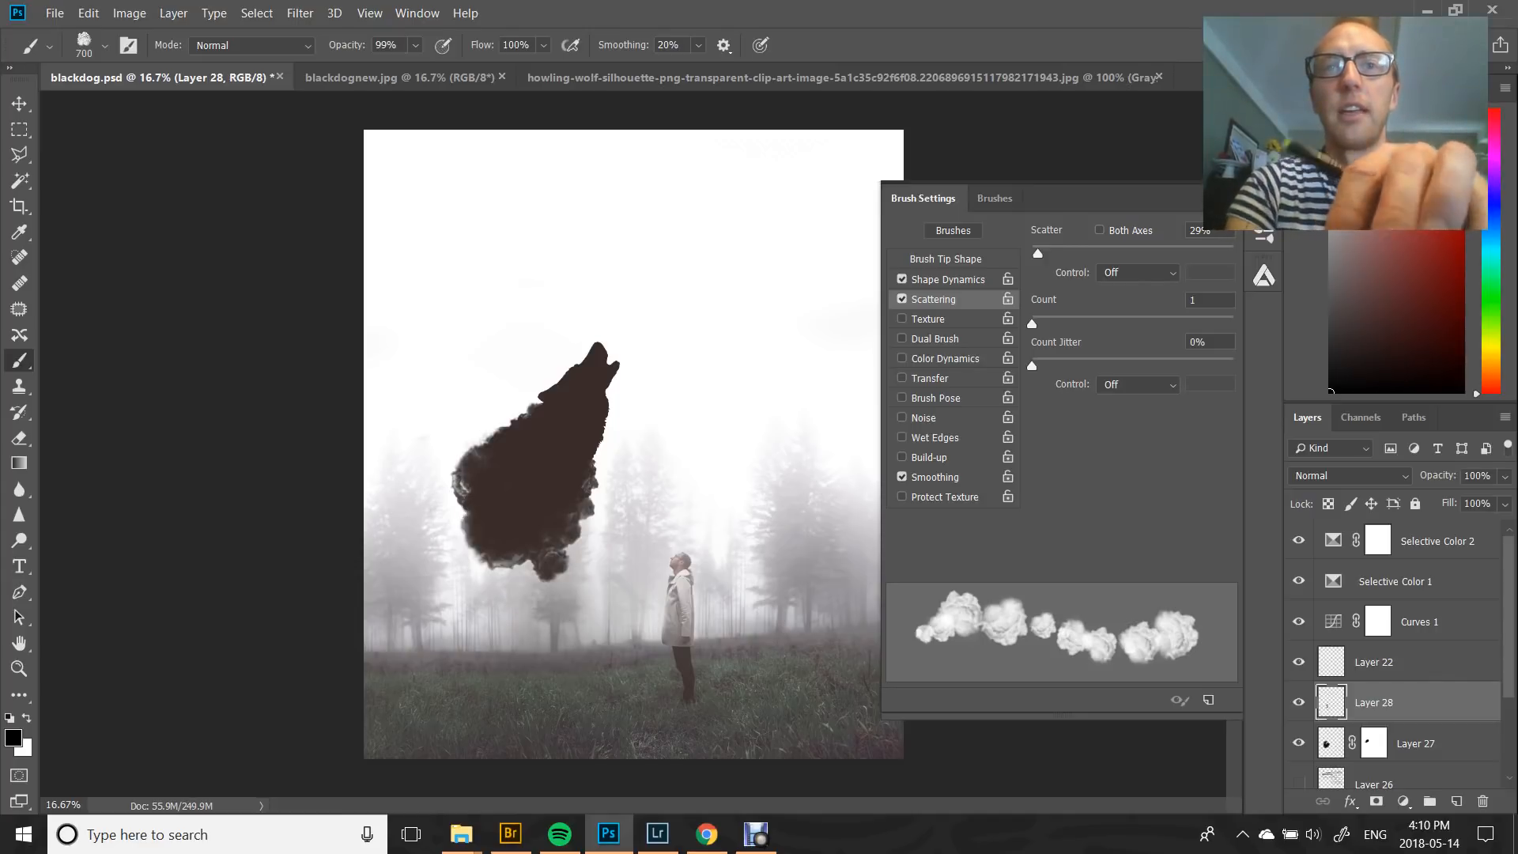
key(ctrl+alt+z)
Build up puffs along the smoke's lower edge with the brush at 300 px and then 500 px, tapering the smoke downward
key([)
key([)
key([)
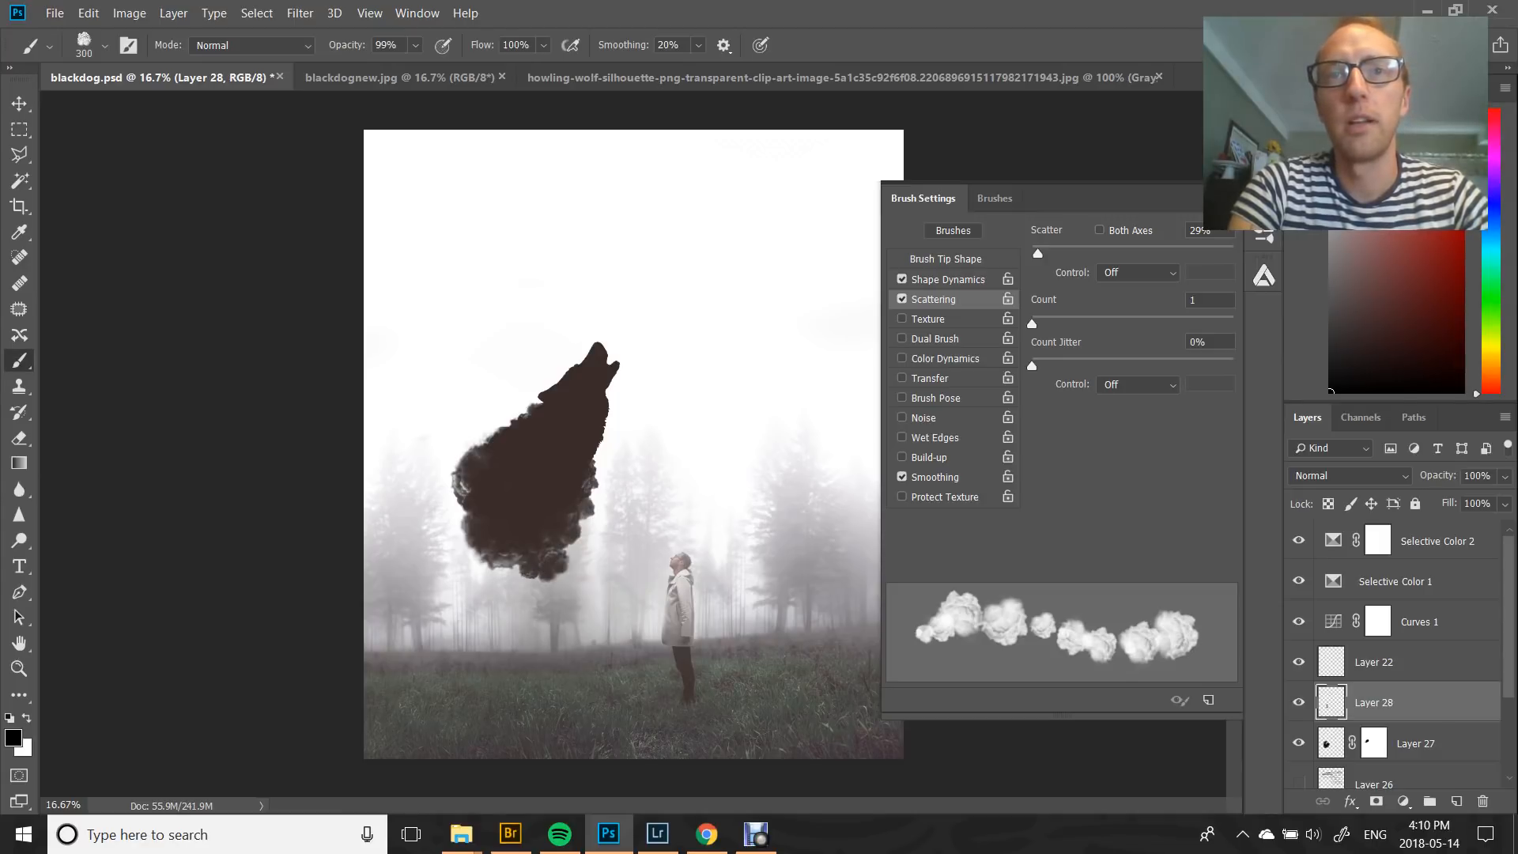
click(496, 558)
click(511, 571)
key(bracketright)
key(bracketright)
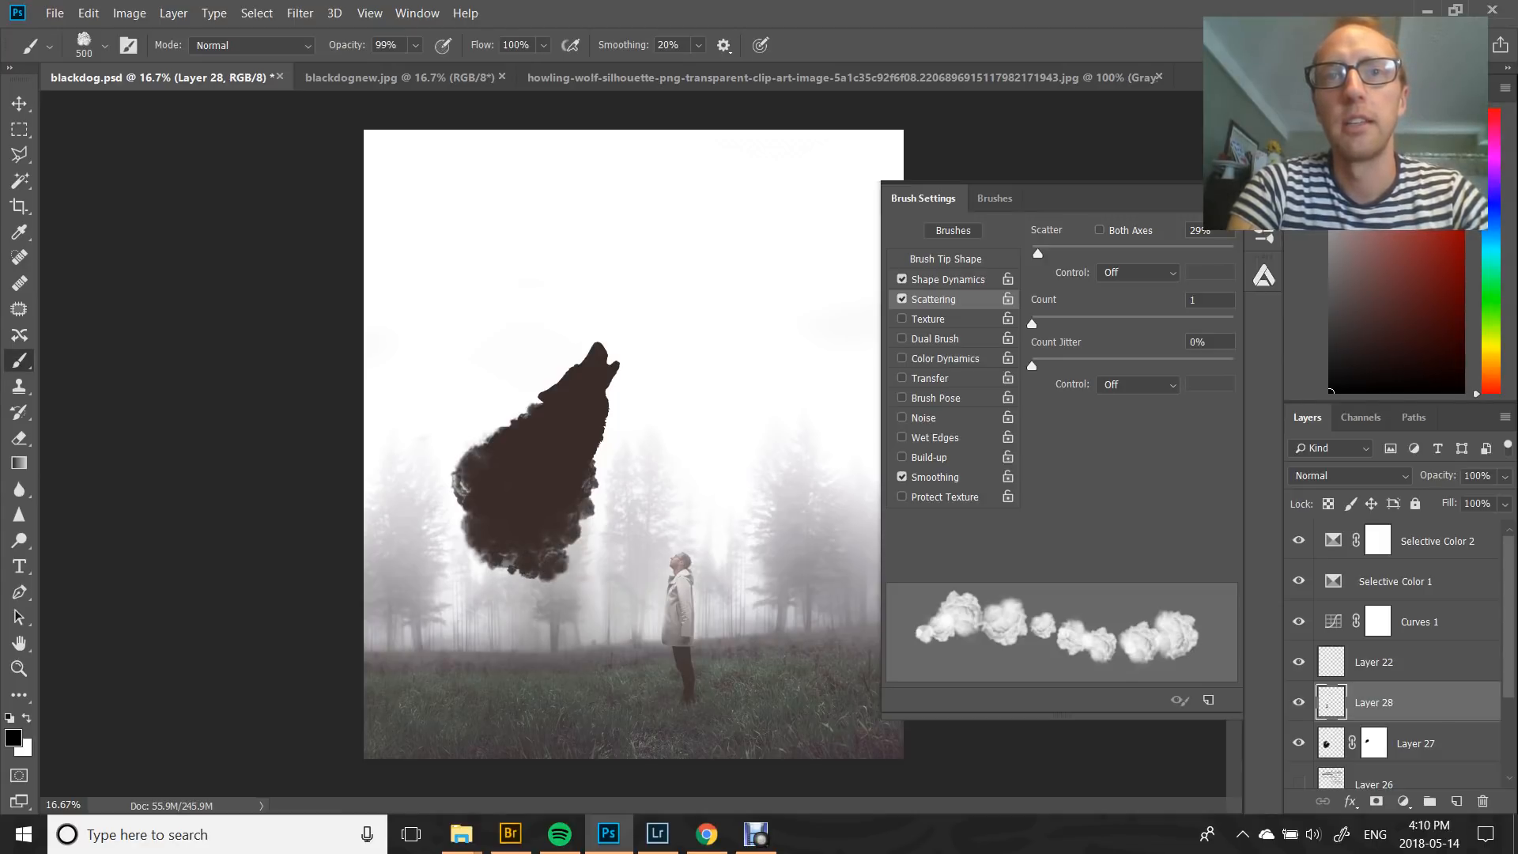
click(508, 569)
click(512, 556)
click(523, 568)
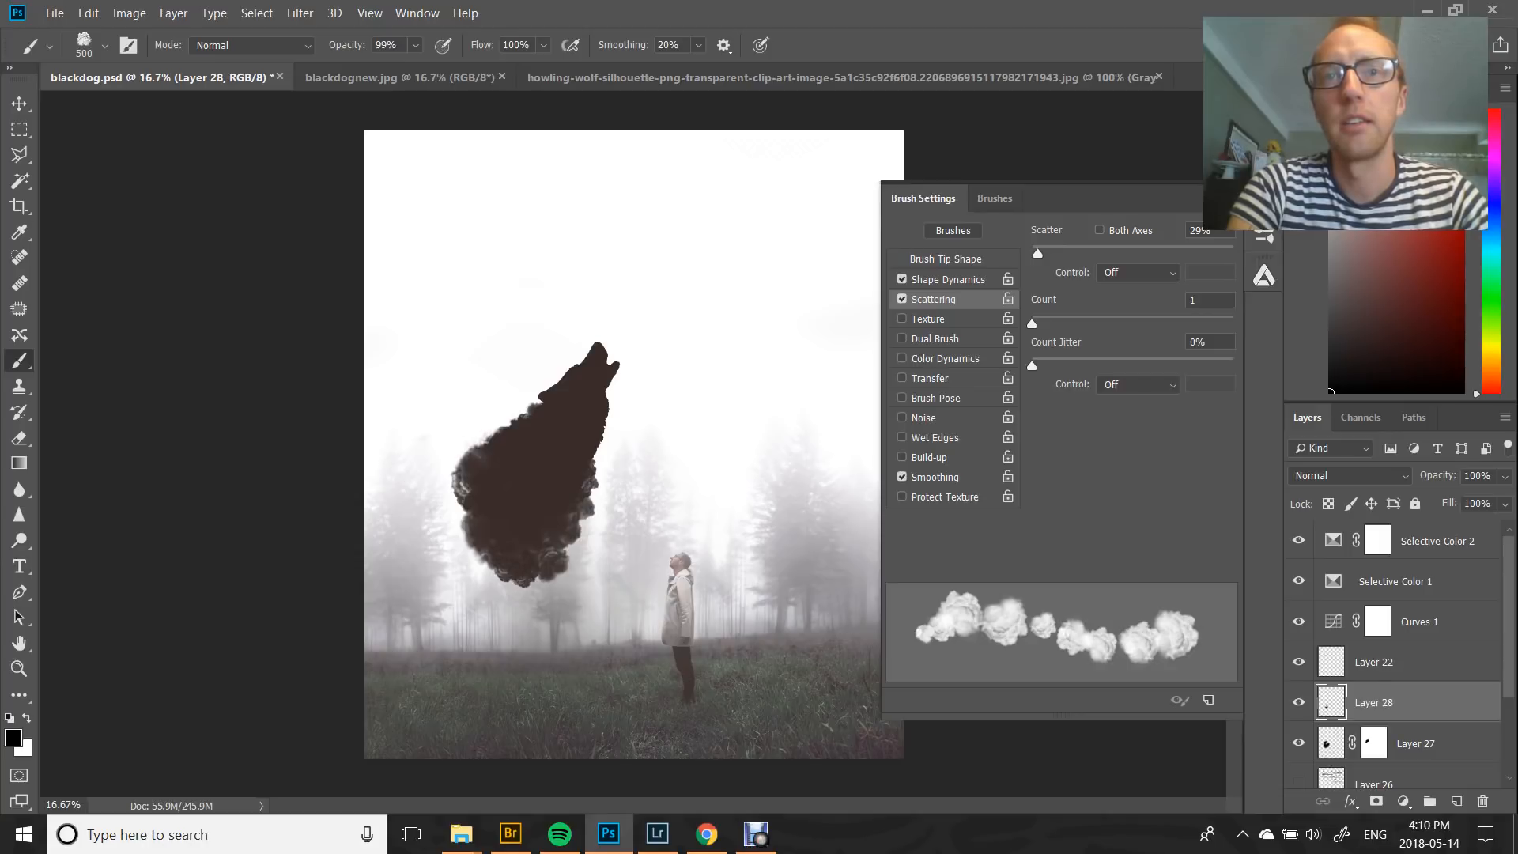
click(544, 585)
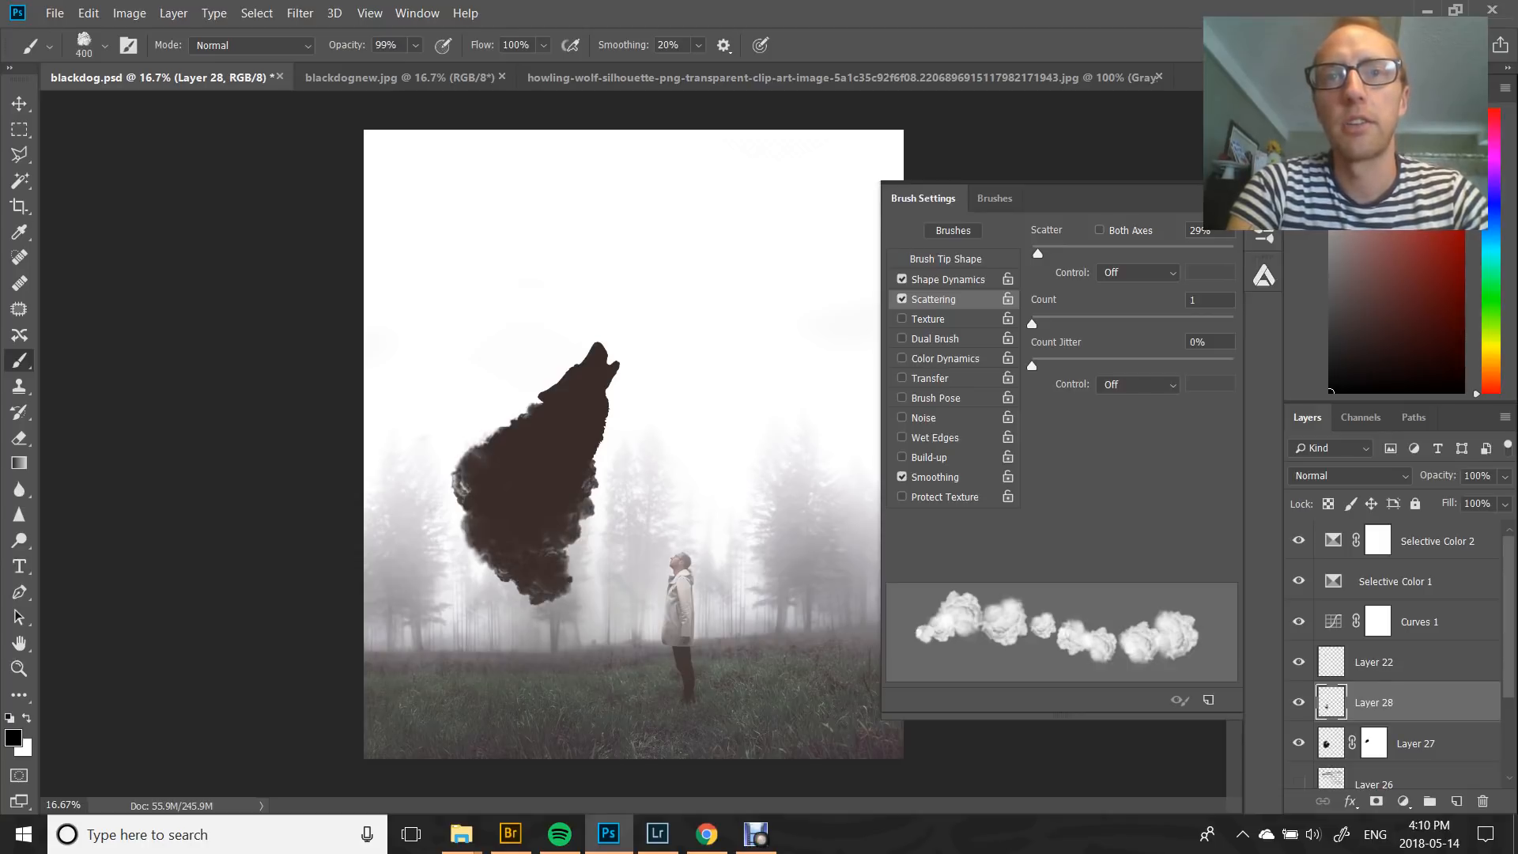
Paint a smoke tail with the 400 px brush from the smoke's lower edge toward the man, and fill its upper bend
click(579, 593)
click(573, 590)
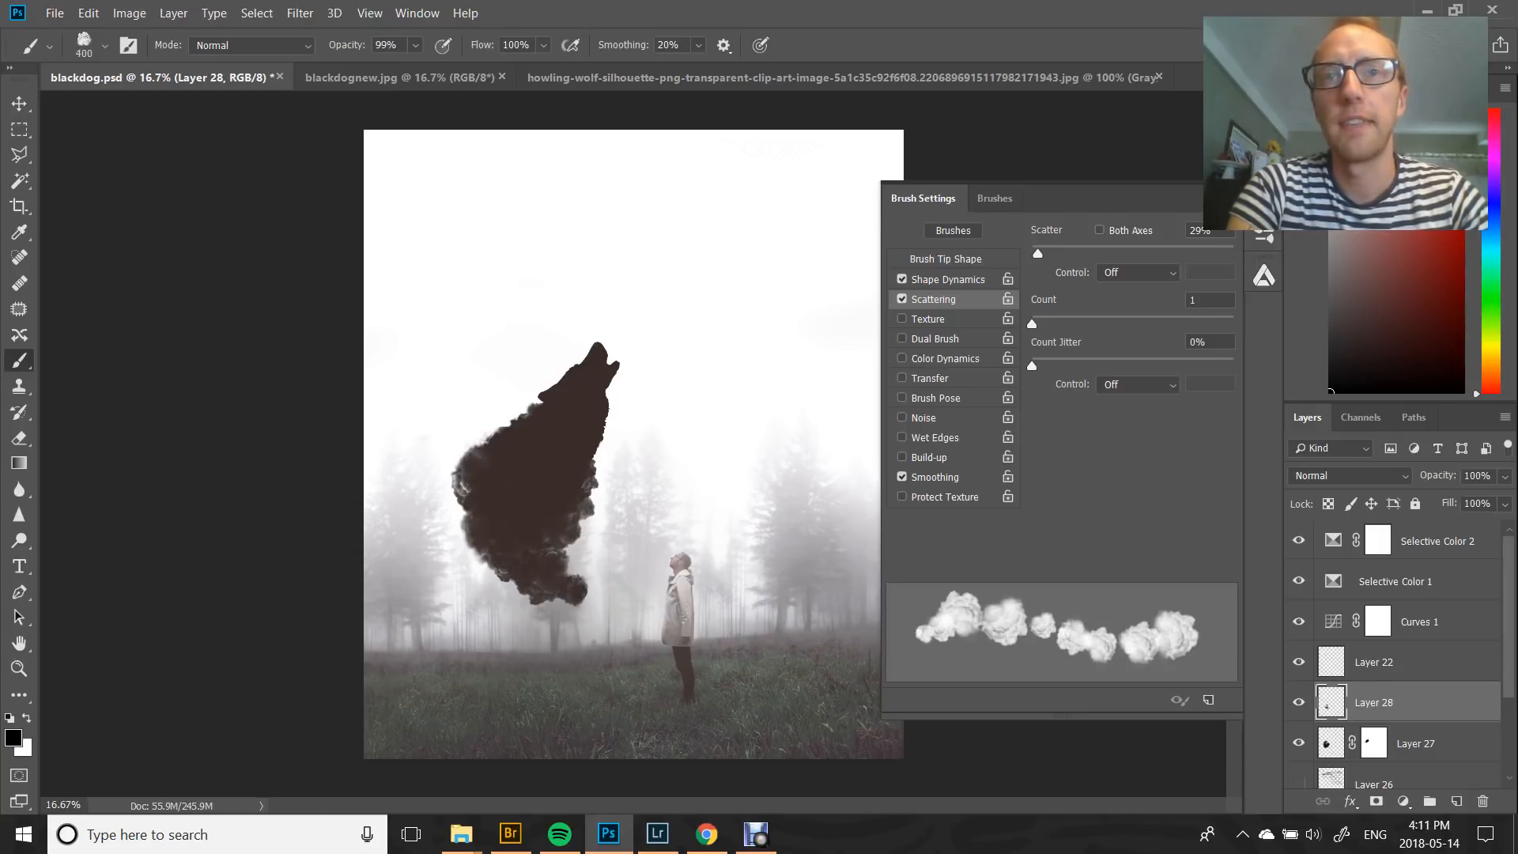
click(590, 597)
click(593, 589)
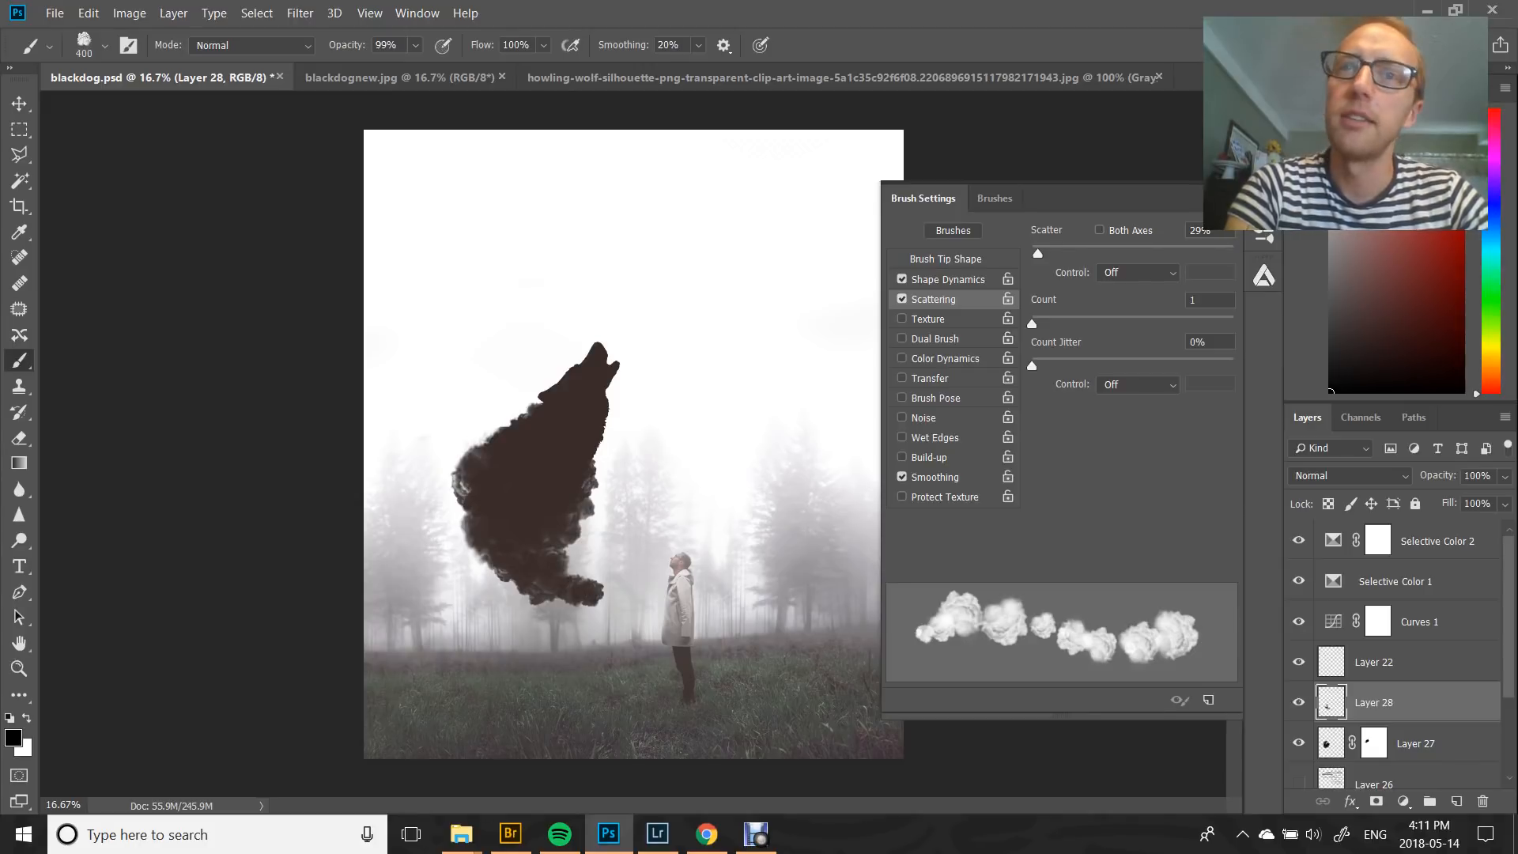
click(605, 599)
click(573, 571)
click(560, 554)
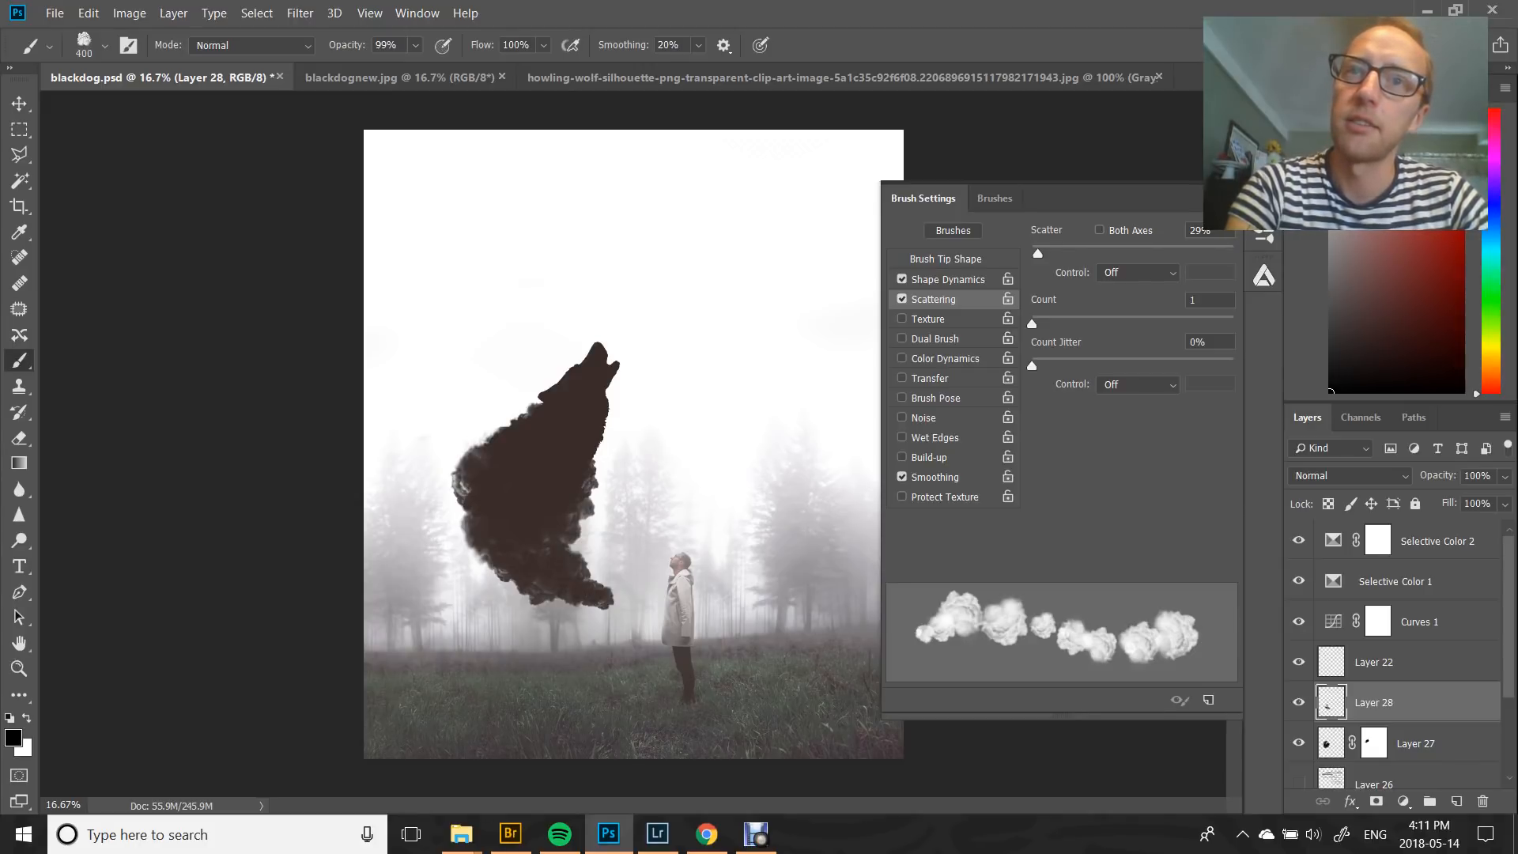
Thicken the smoke's lower-left edge and the tail's underside and tip with the 400 px brush
click(487, 565)
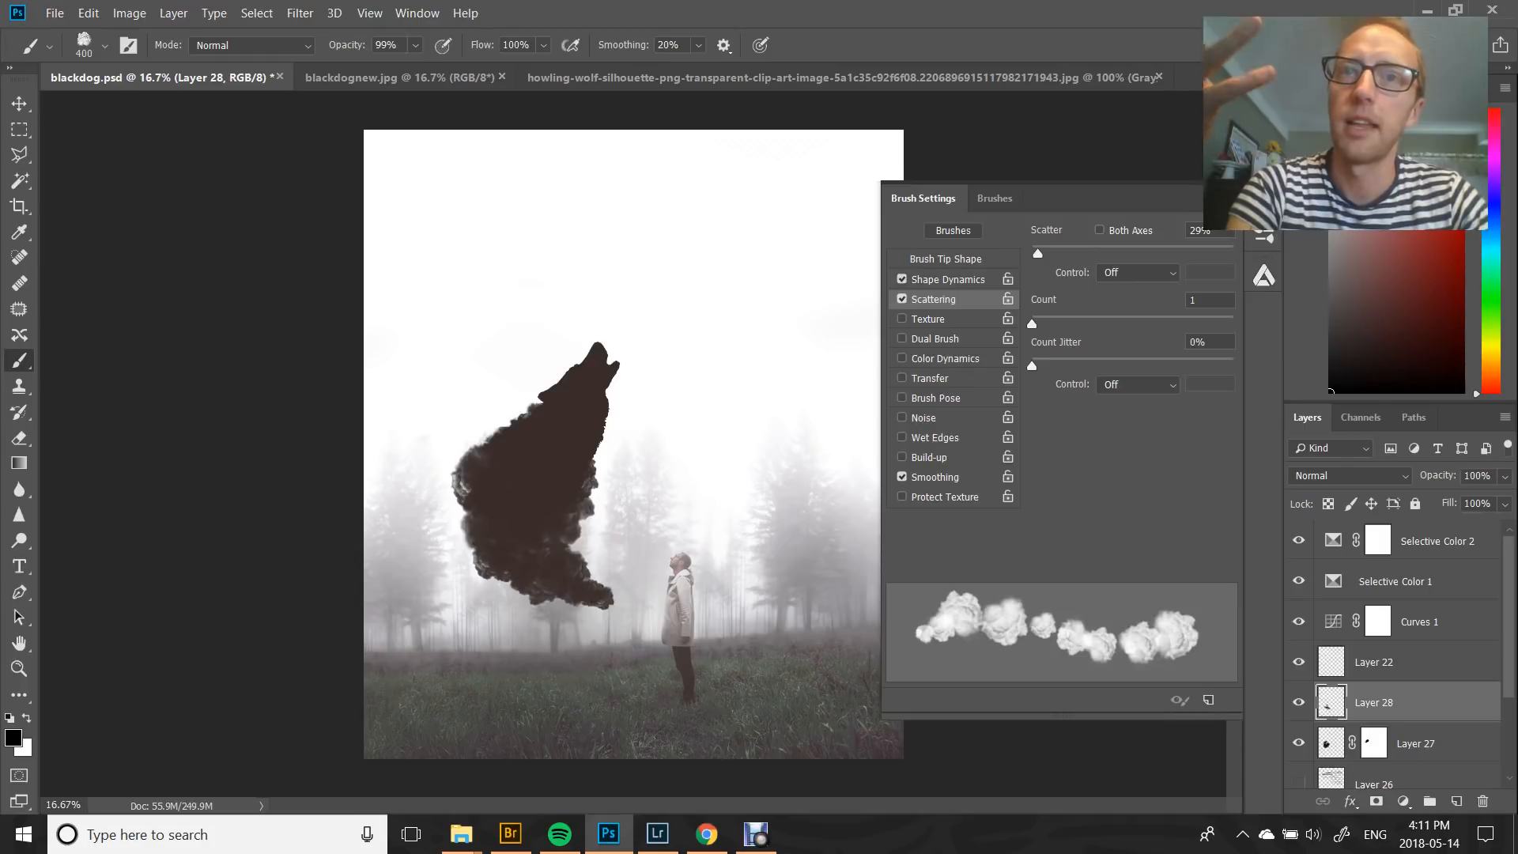
click(559, 596)
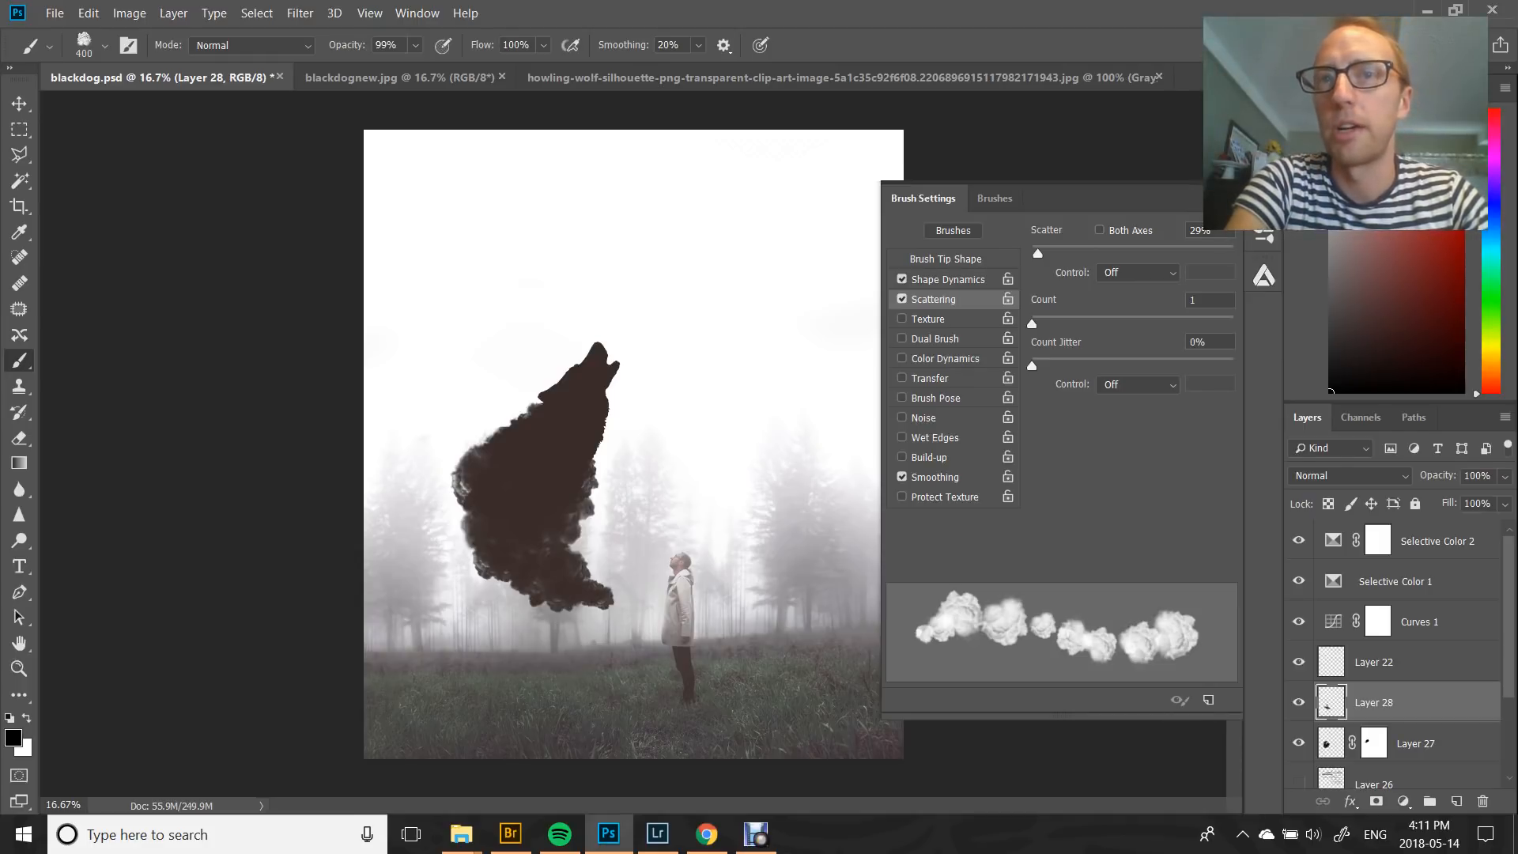
click(611, 594)
click(604, 606)
click(590, 574)
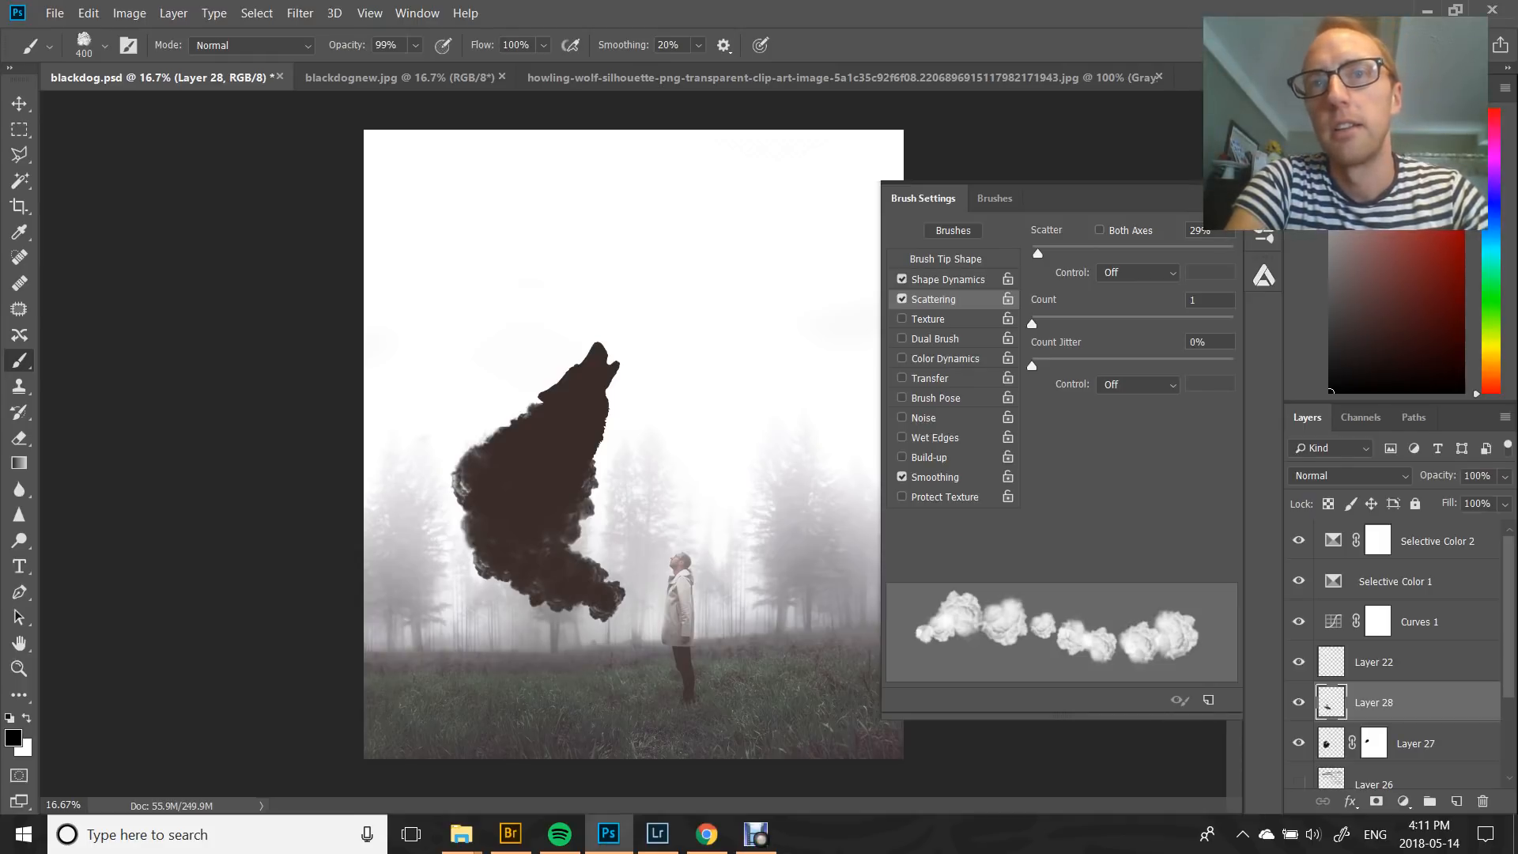
click(610, 582)
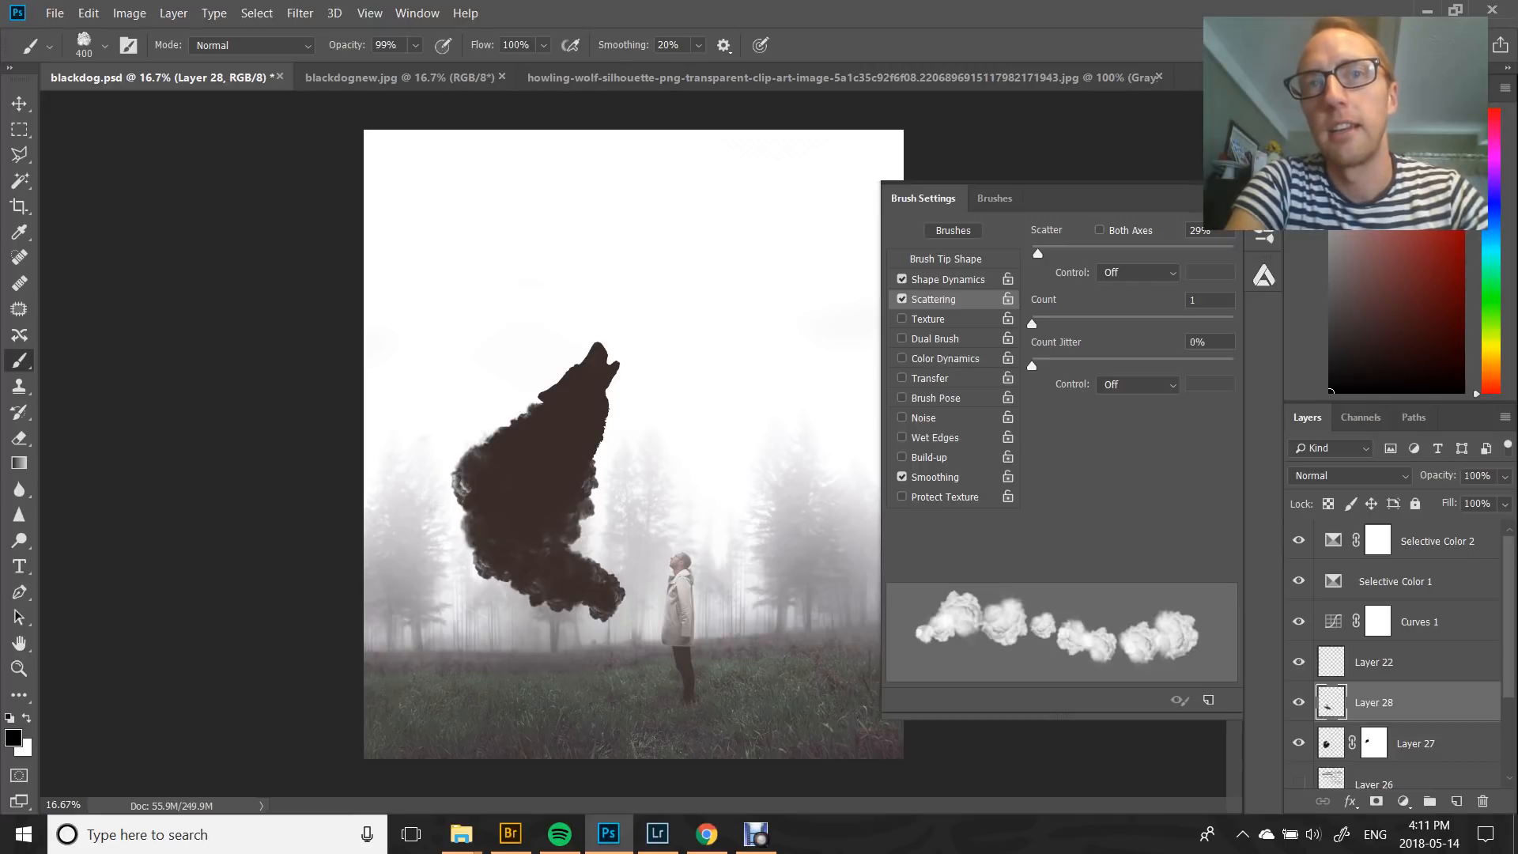
Extend the smoke tail to the man's coat, tapering it by reducing the brush to 250 px and then 150 px
click(624, 600)
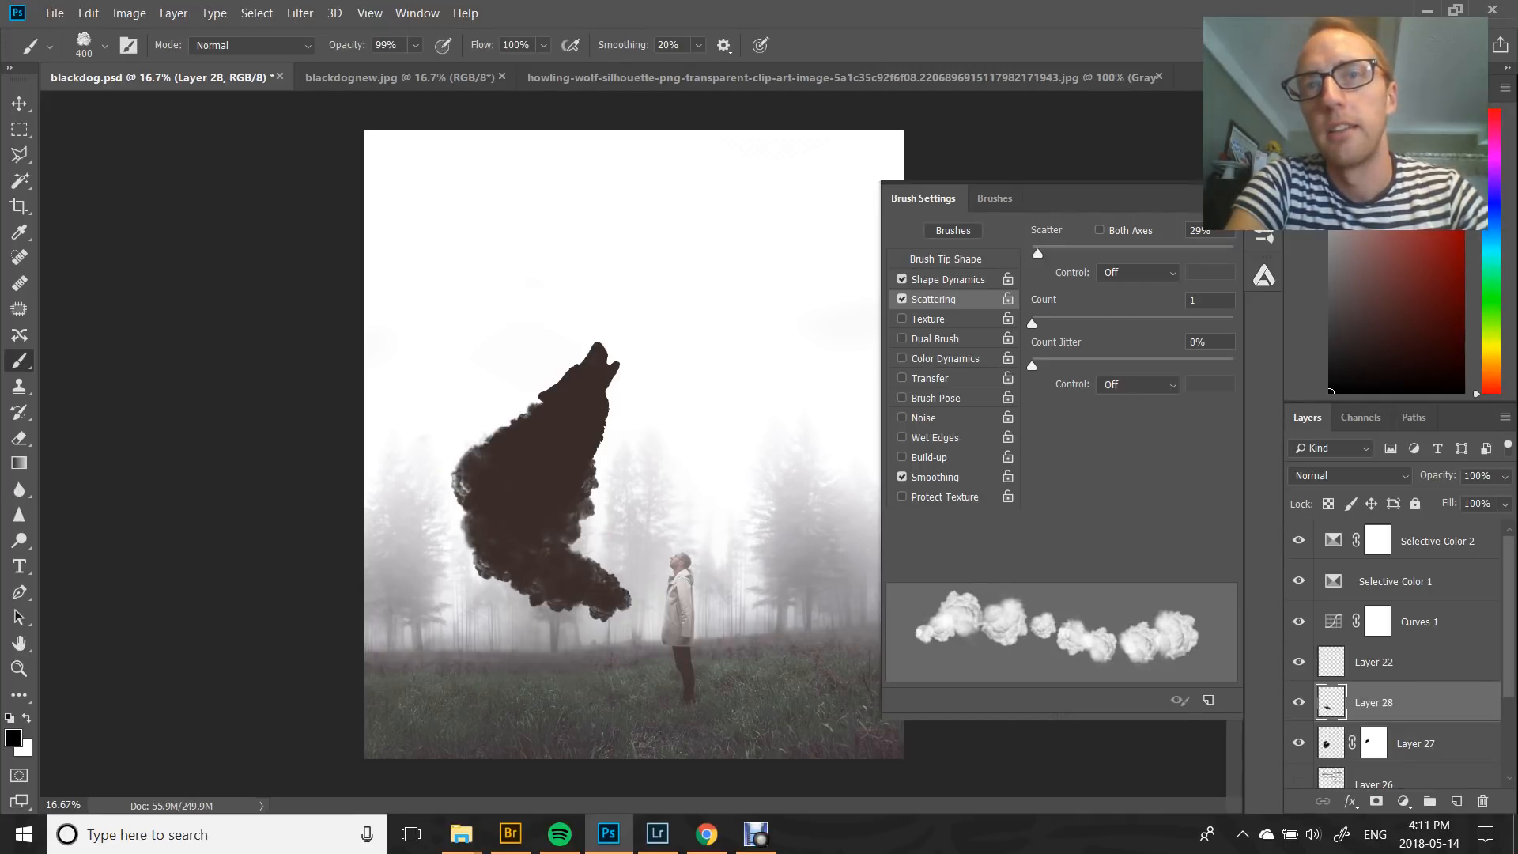
click(622, 608)
click(633, 605)
key(bracketleft)
key(bracketleft)
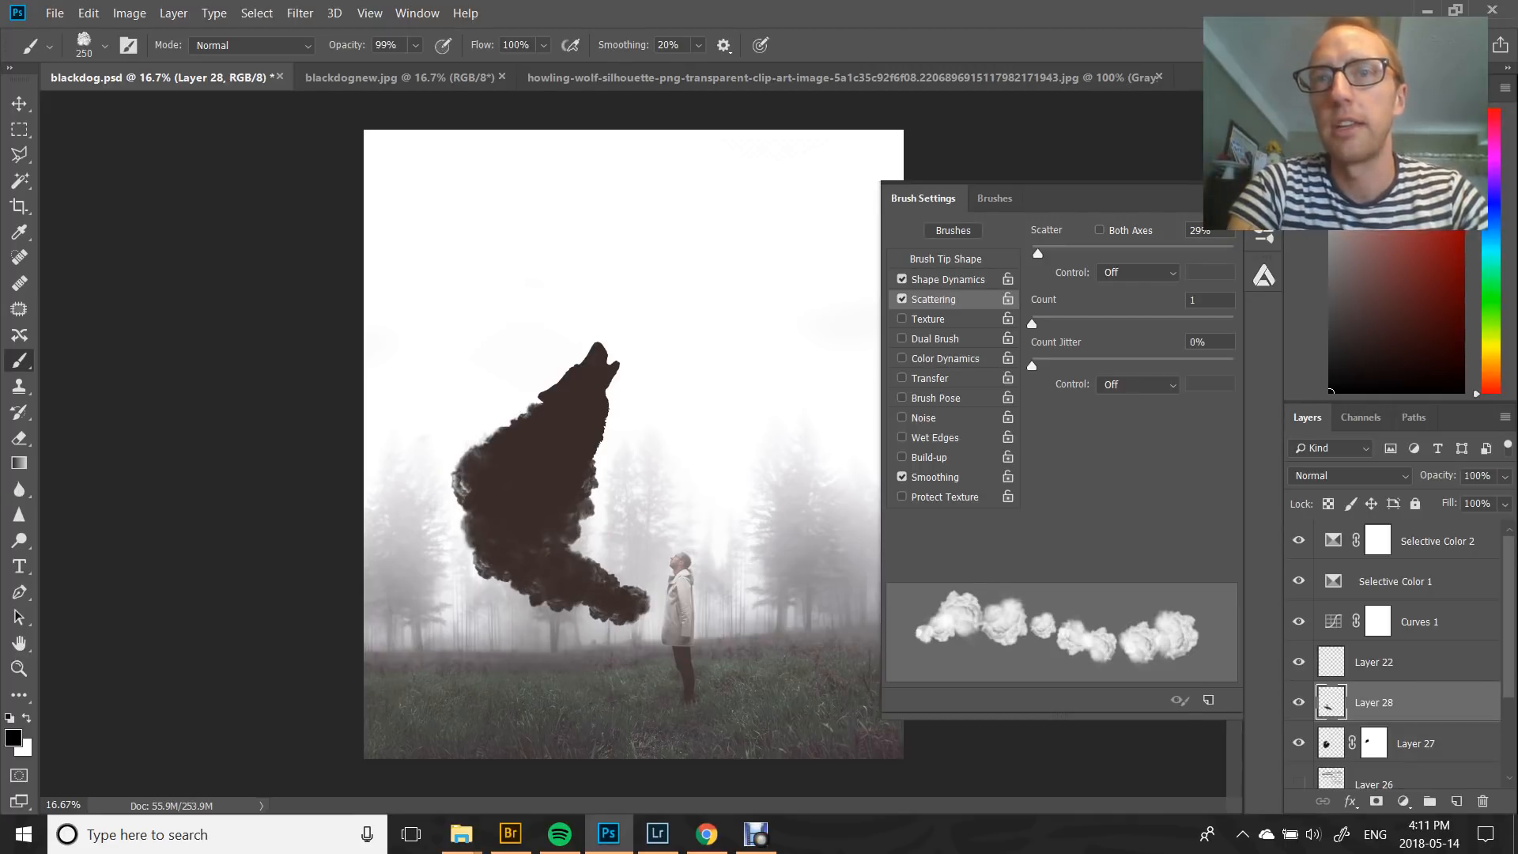
click(645, 607)
click(653, 603)
key(bracketleft)
key(bracketleft)
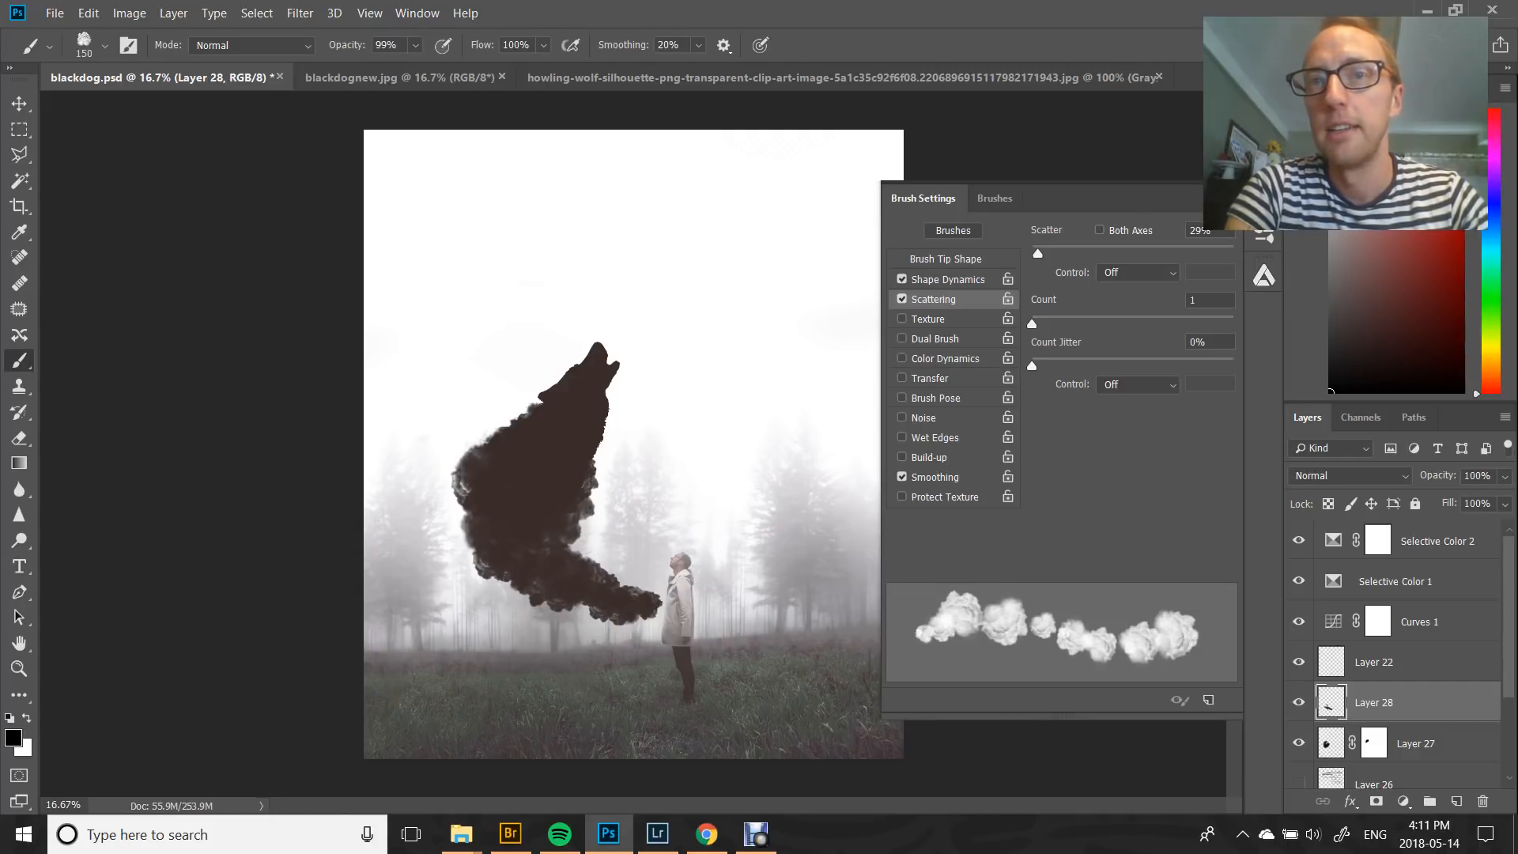
click(658, 604)
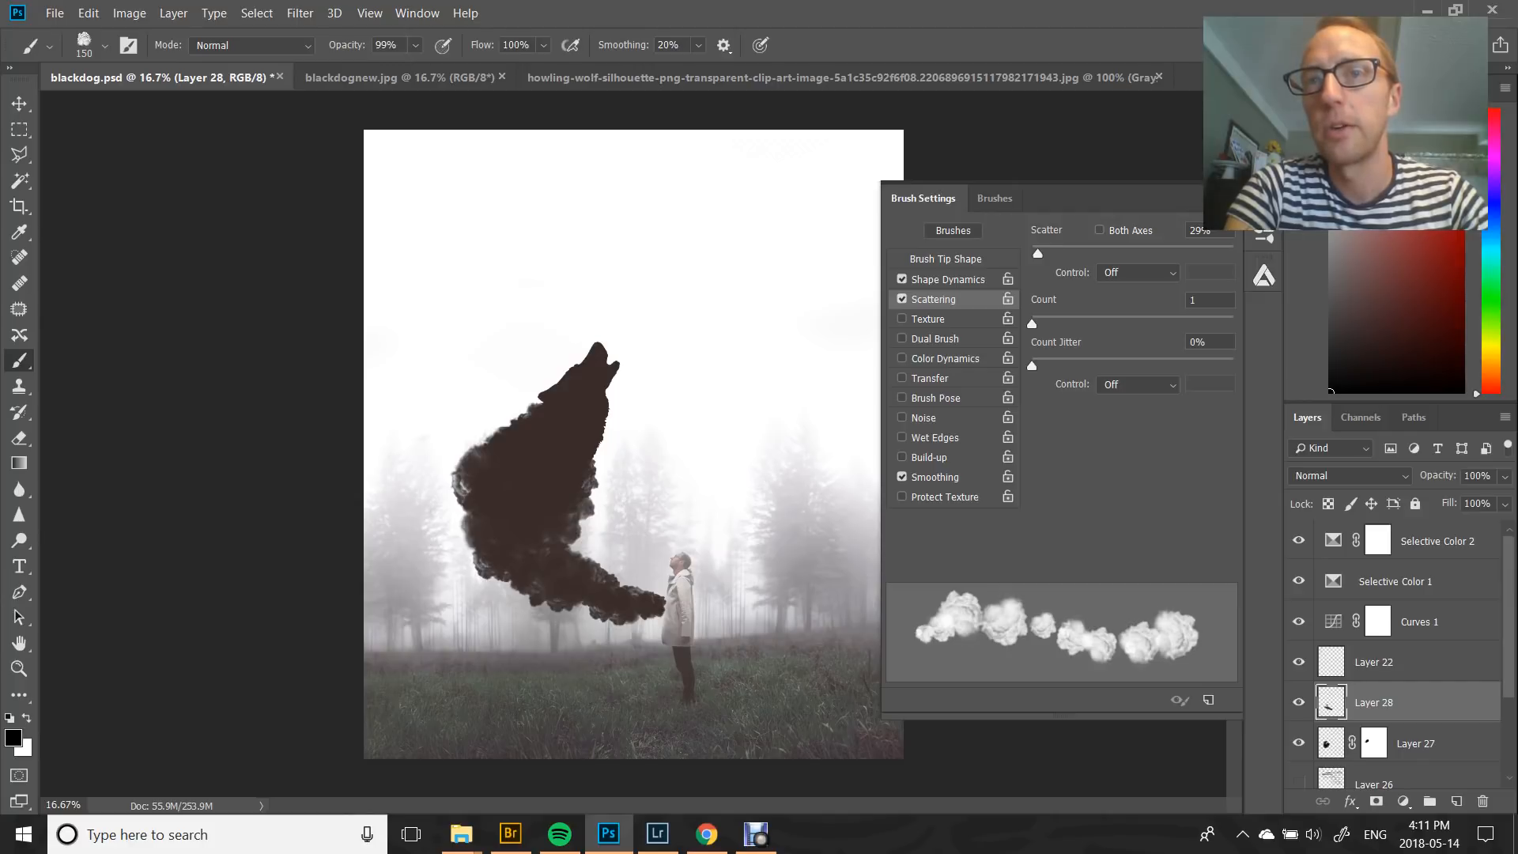
Paint a smoke curl emerging behind the man's back and bending downward, enlarging the brush from 150 px to 200 px
click(696, 601)
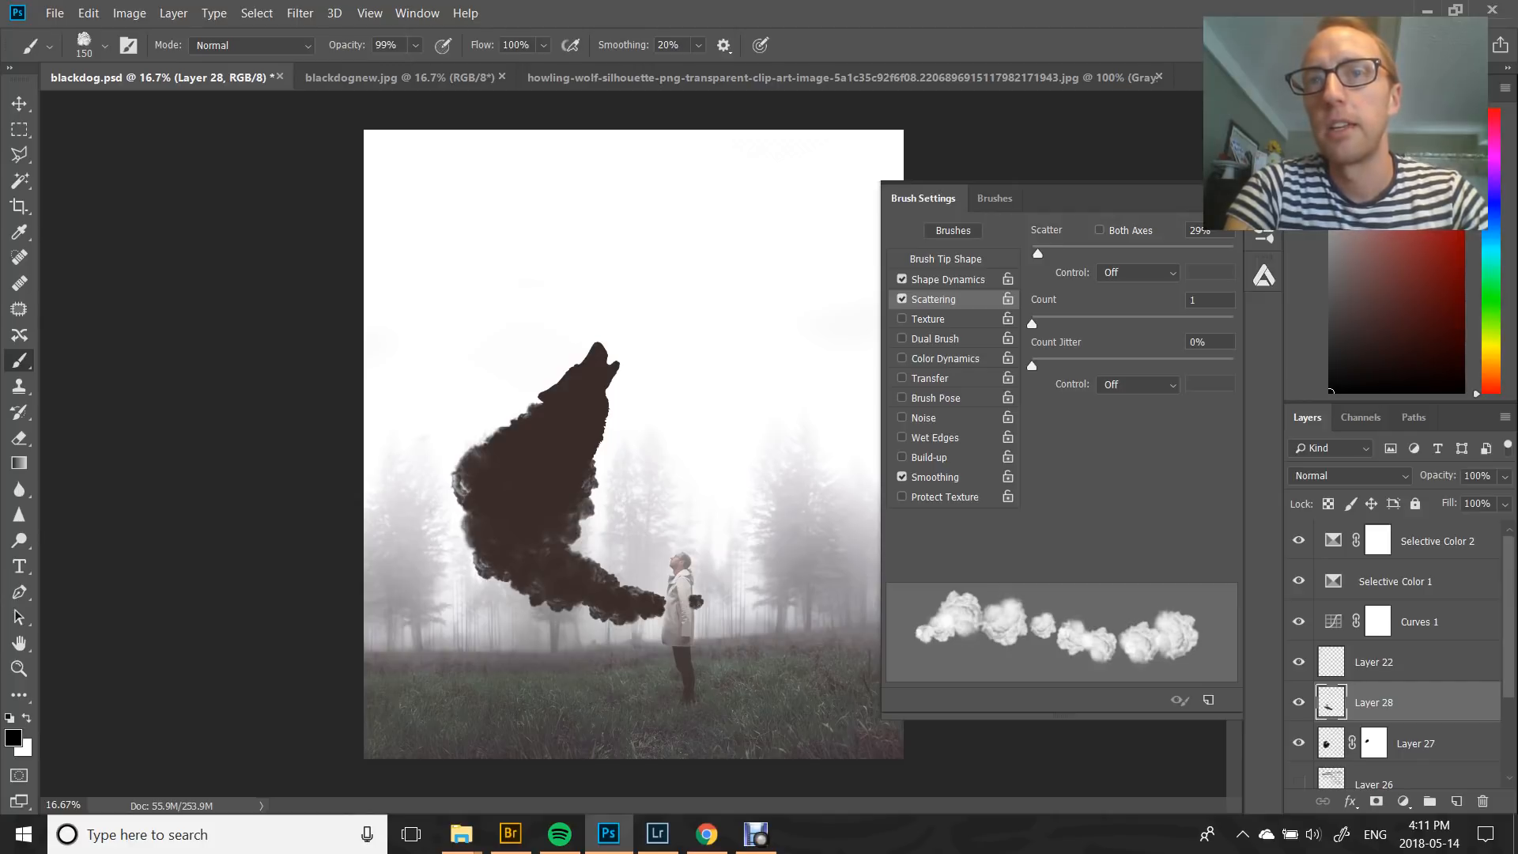
click(705, 606)
click(710, 605)
click(712, 613)
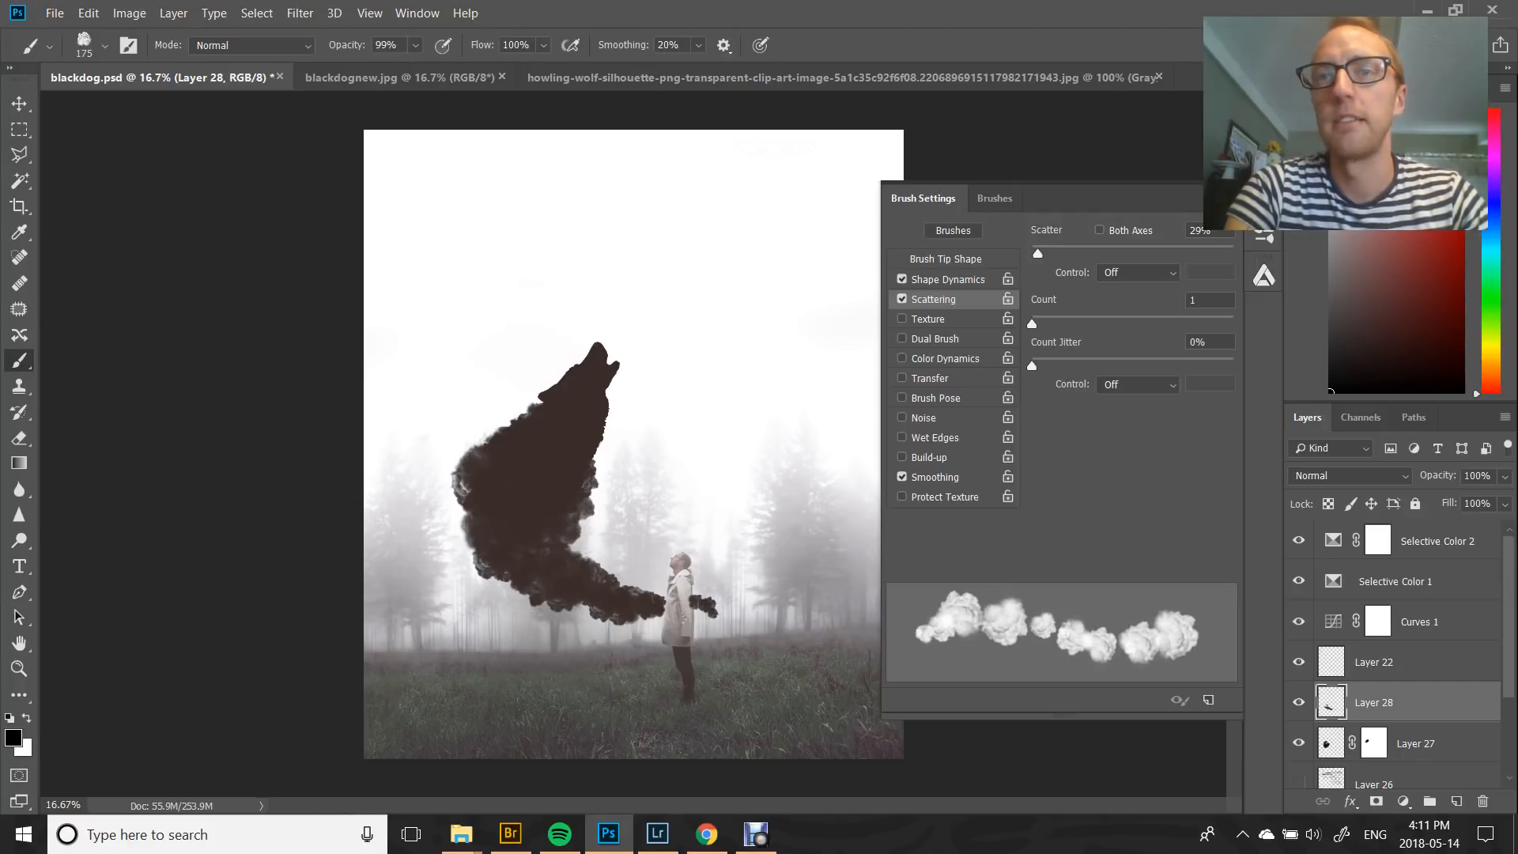
click(710, 620)
key(bracketright)
click(707, 626)
click(701, 626)
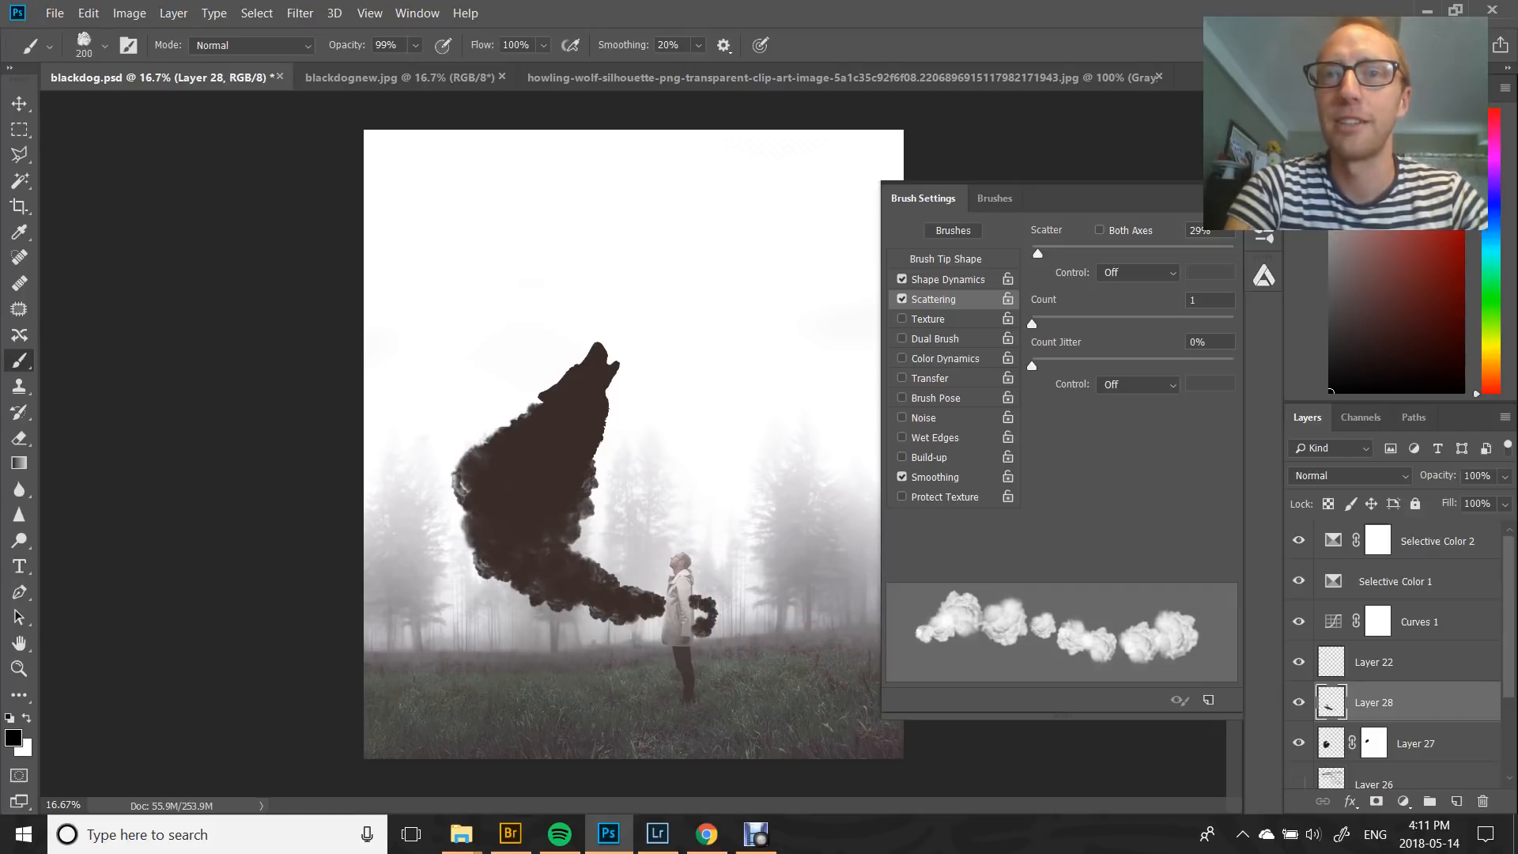
Carry the smoke across the front of the man's lower coat and curve it down beside him with the 200 px brush
click(693, 629)
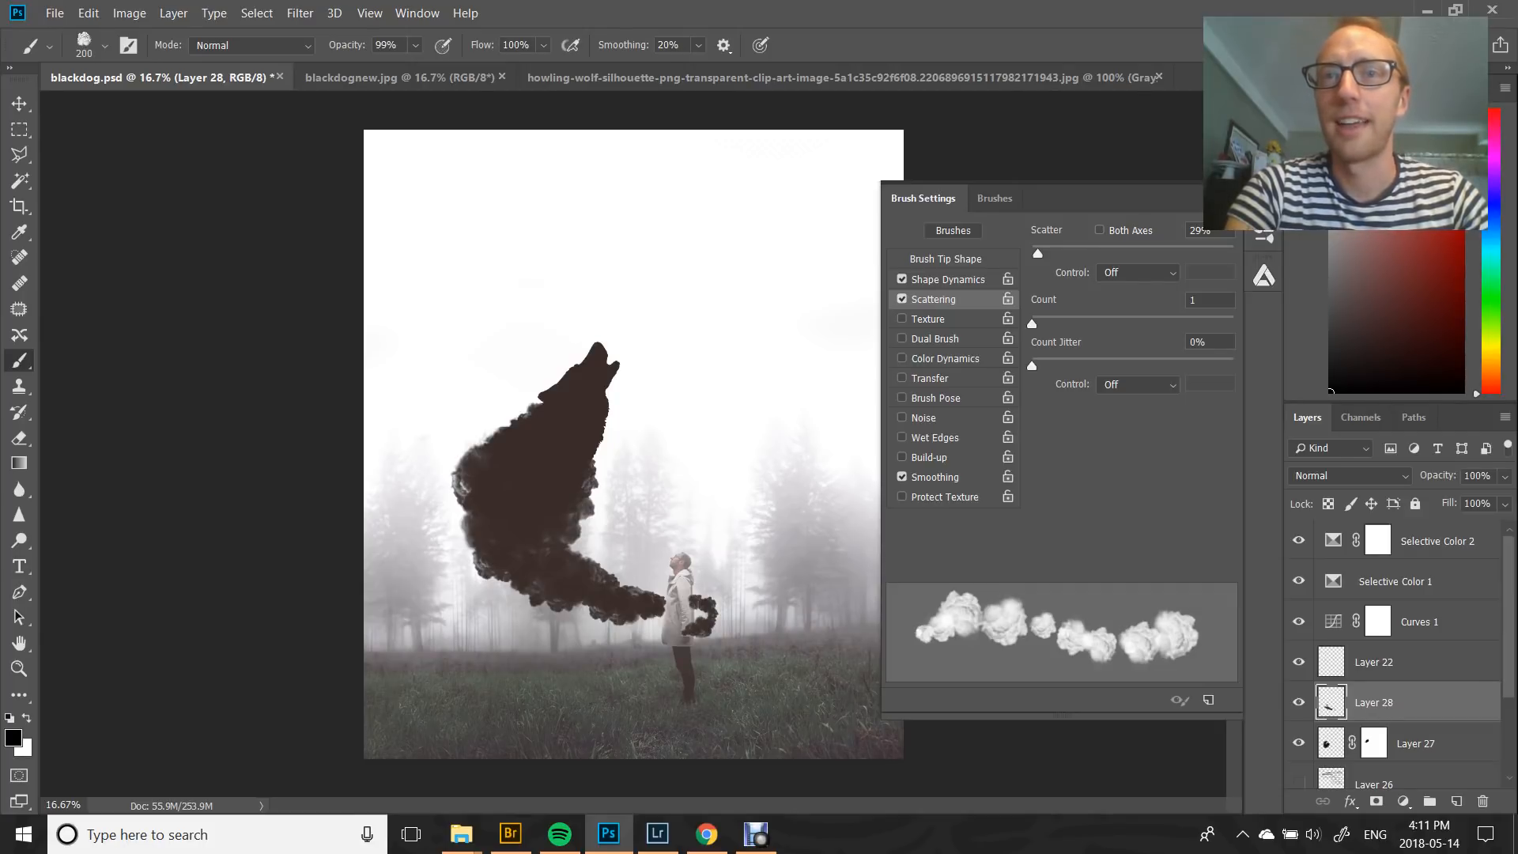
click(683, 631)
click(669, 633)
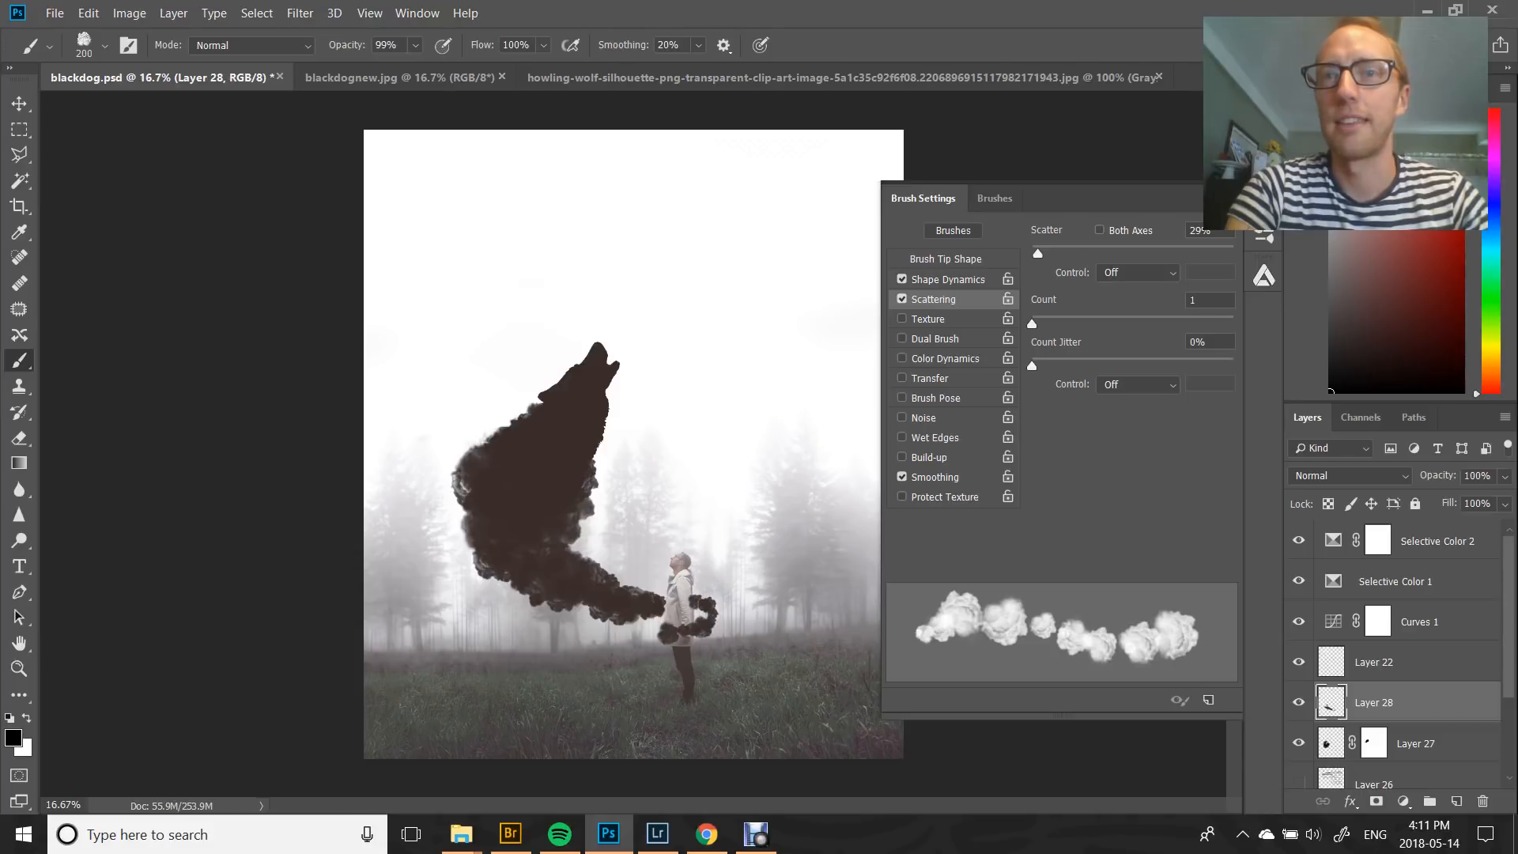
click(655, 636)
click(681, 628)
click(651, 646)
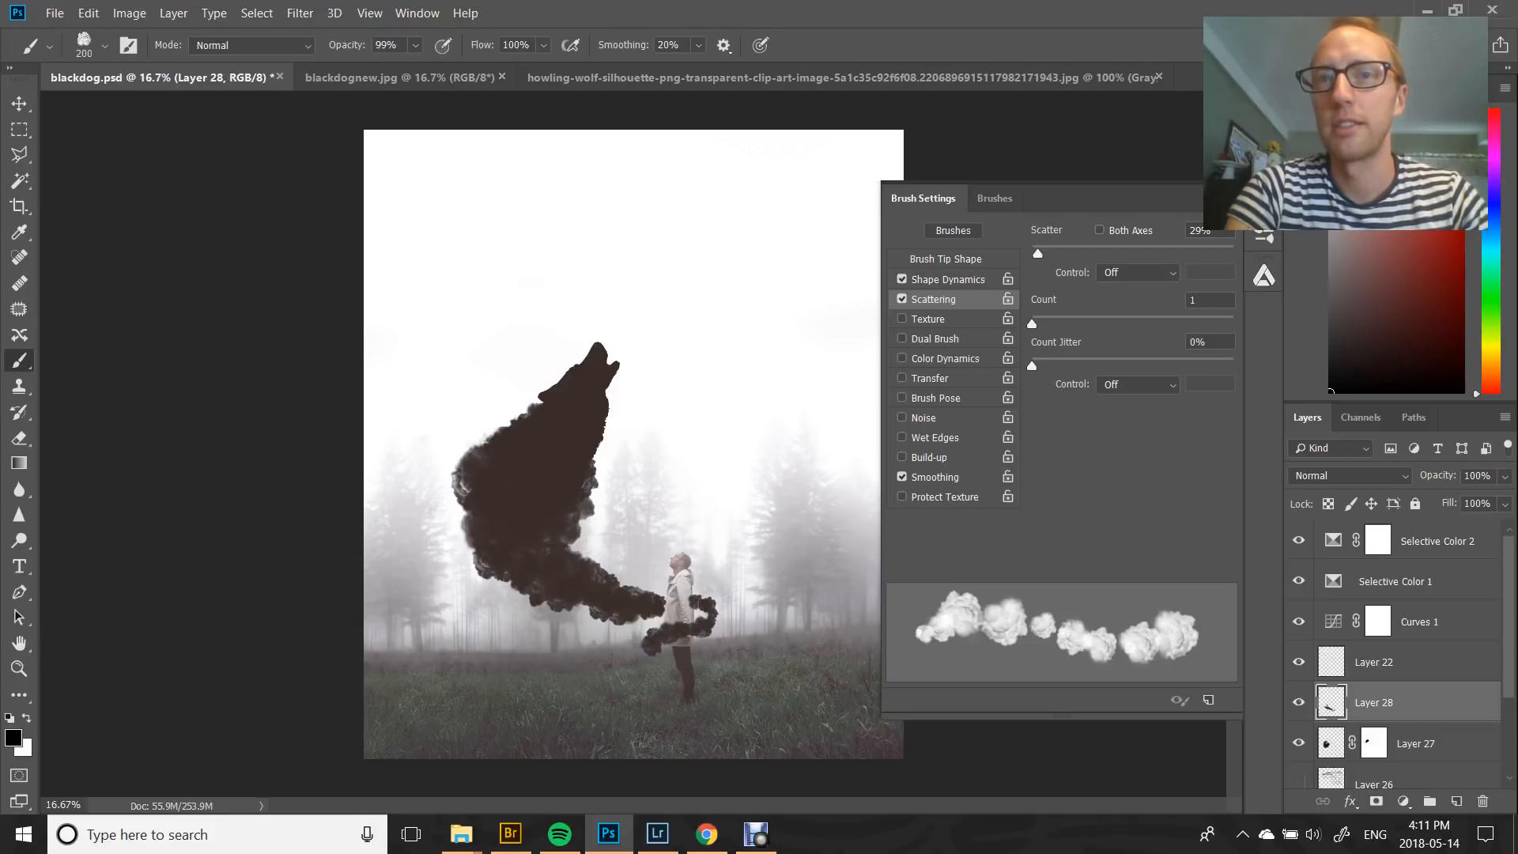
click(650, 657)
Reduce the smoke brush to 175 px and wind the smoke behind the man's legs and around his feet
key(bracketleft)
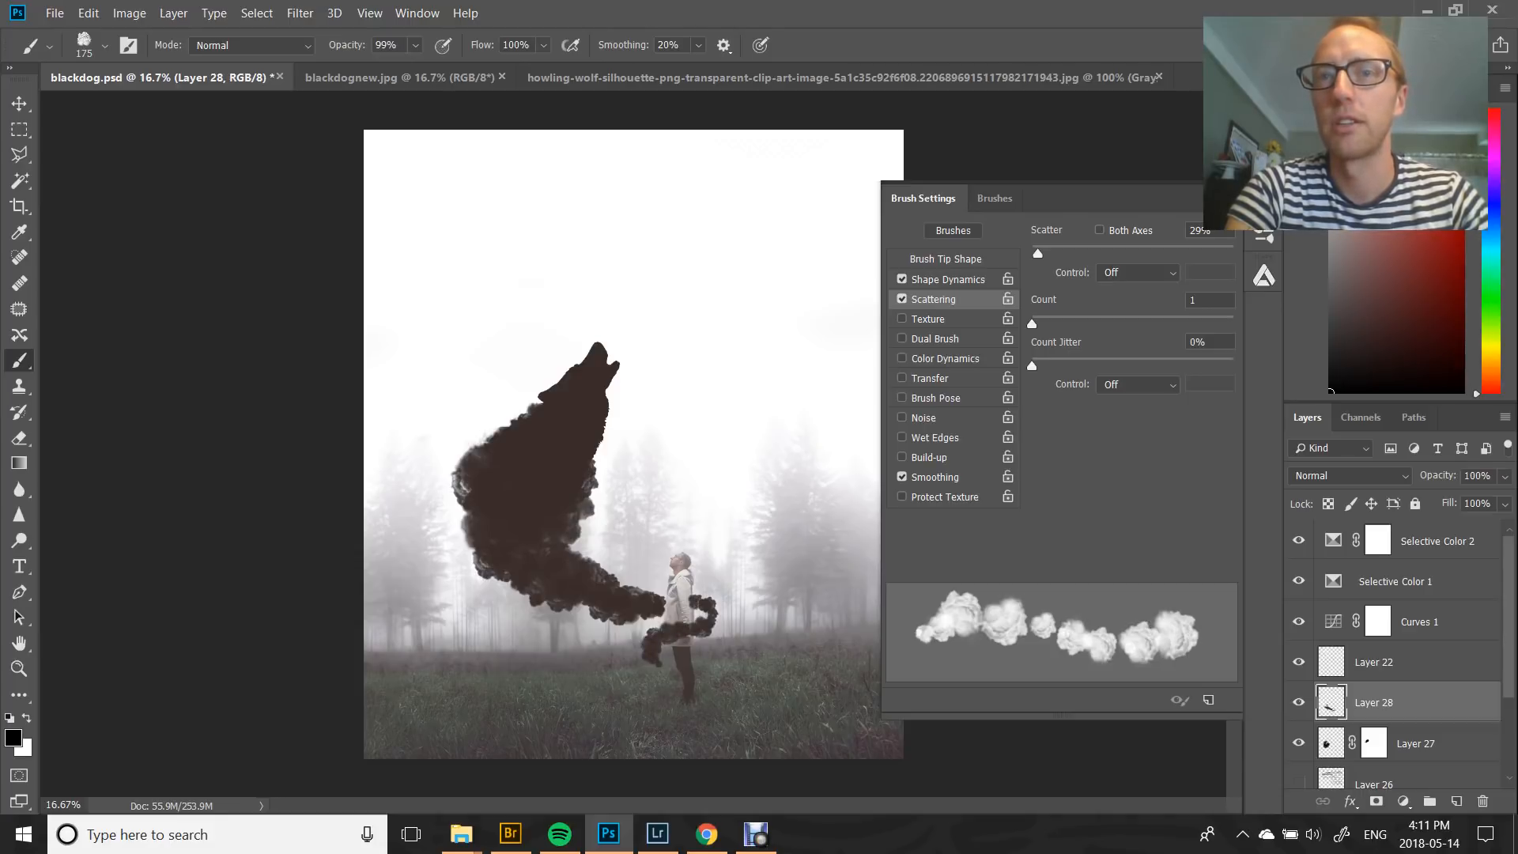
click(662, 664)
click(671, 671)
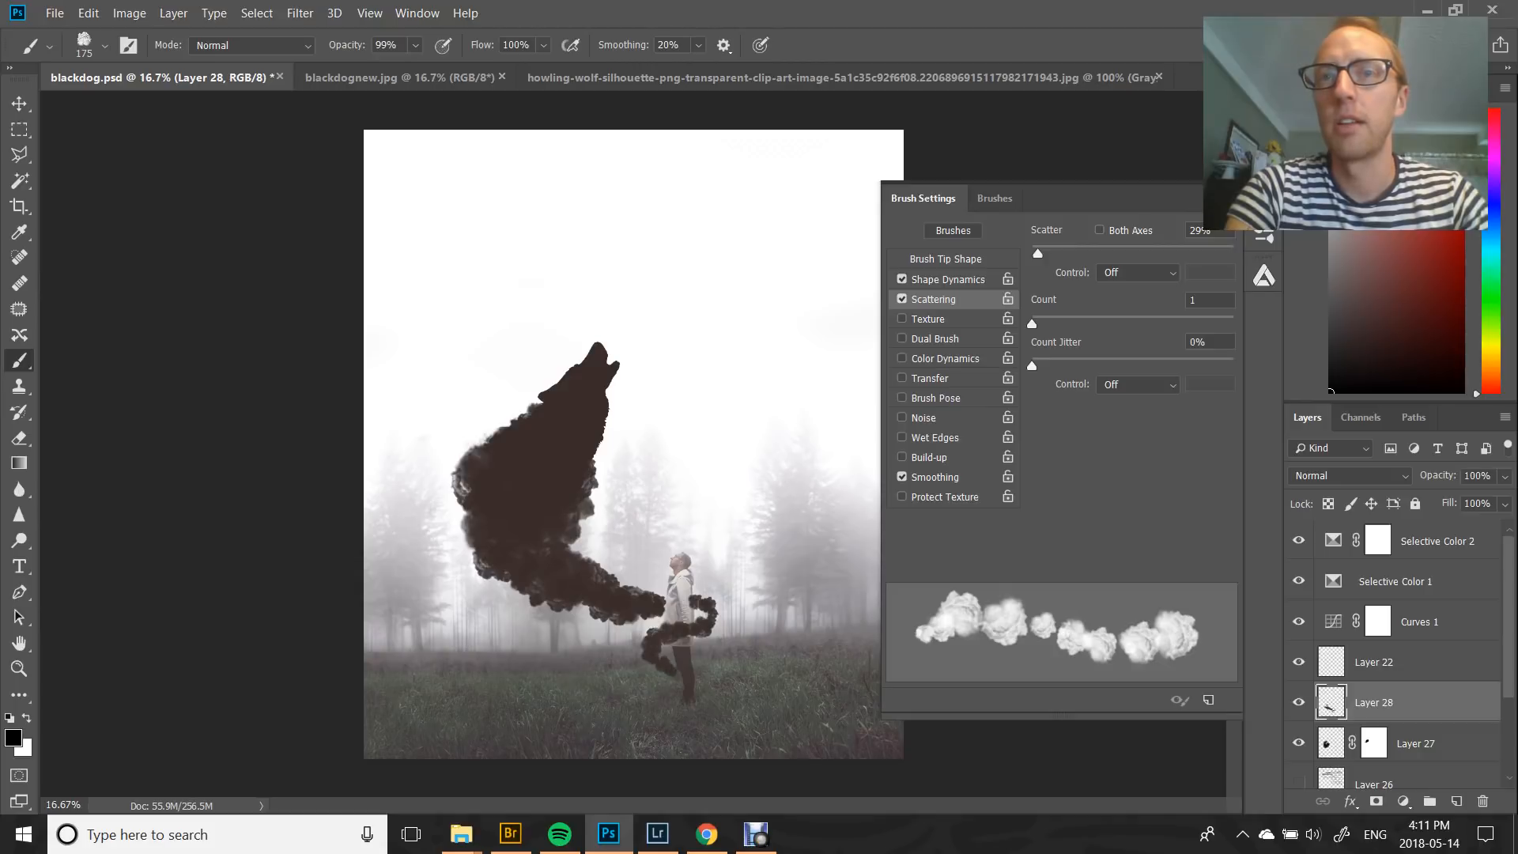
click(699, 673)
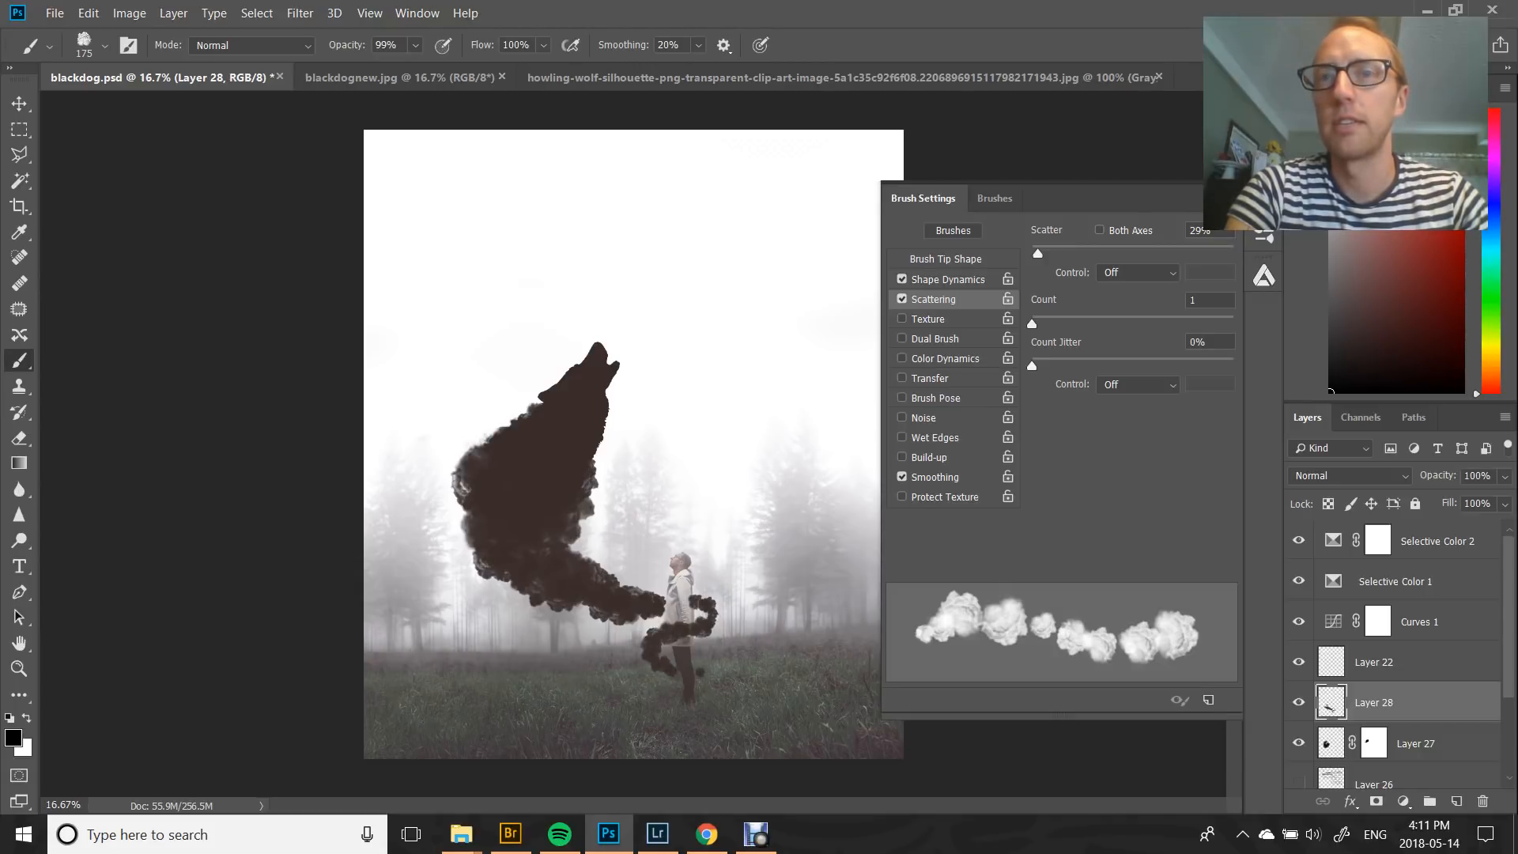
click(696, 675)
click(709, 678)
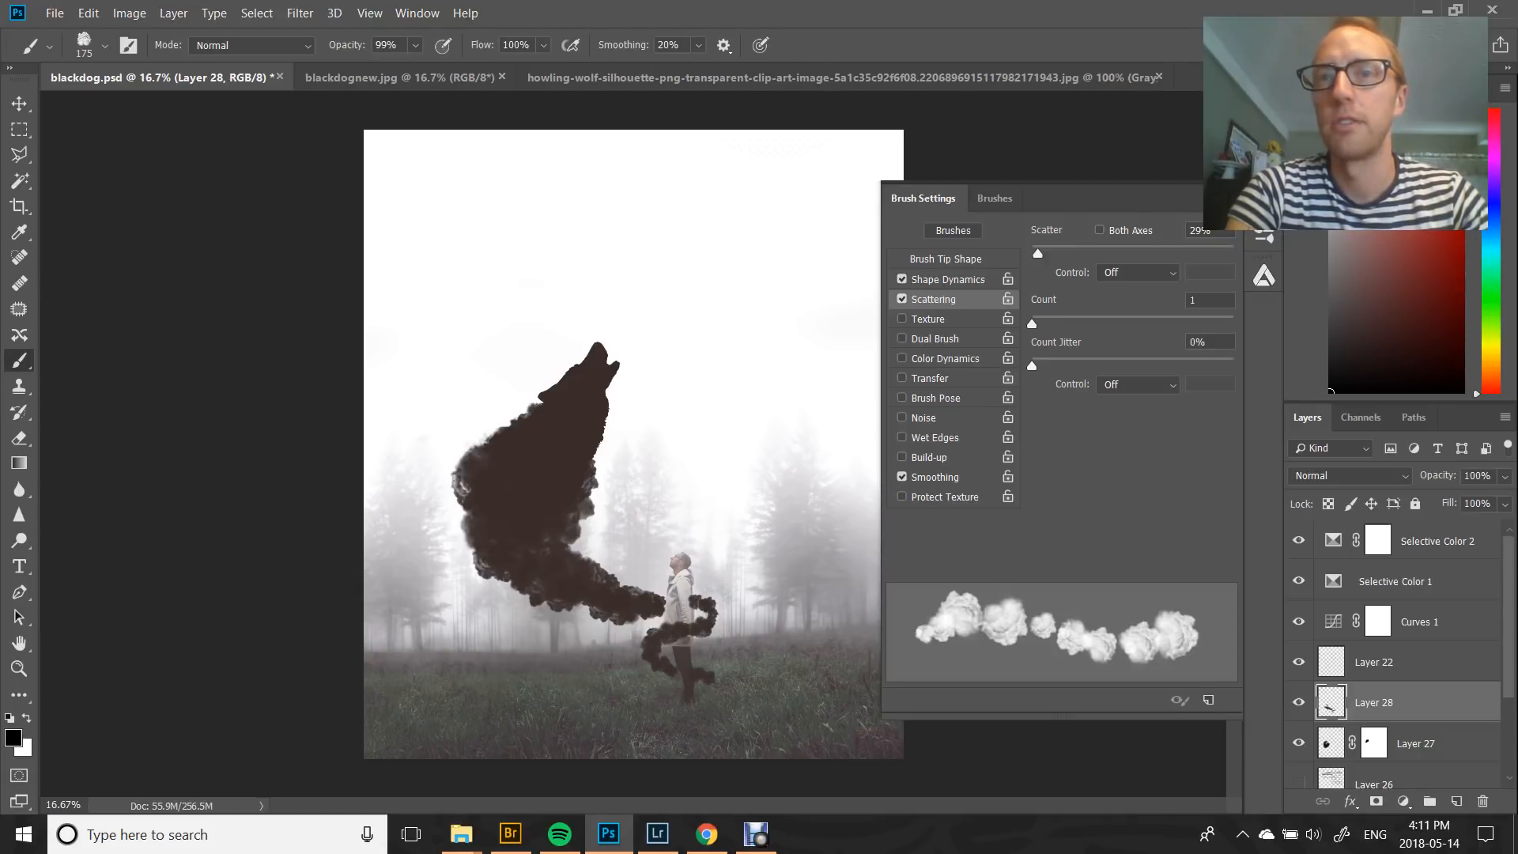
click(705, 688)
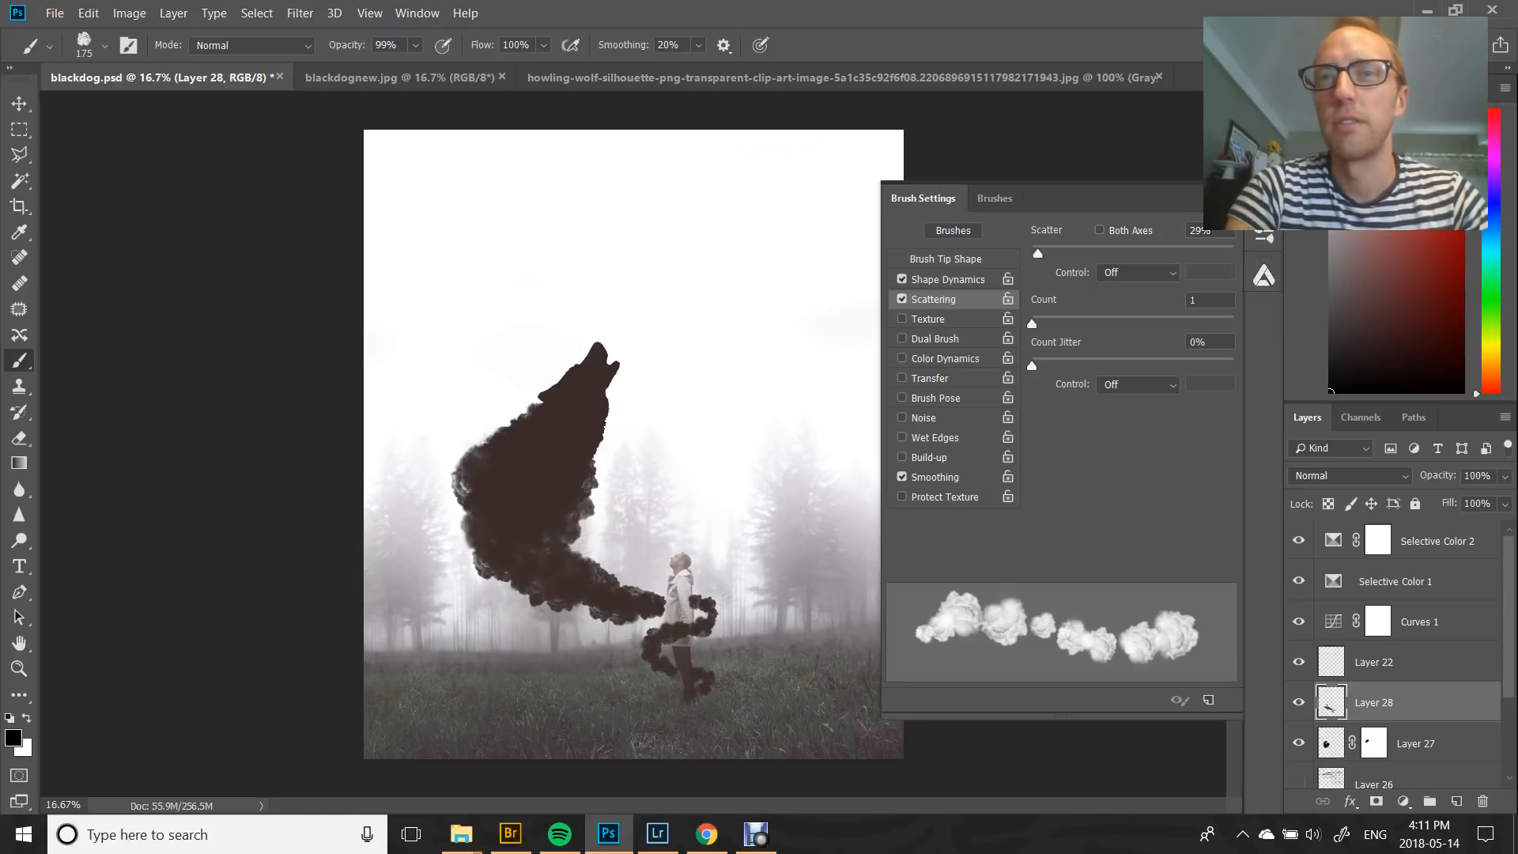
click(678, 689)
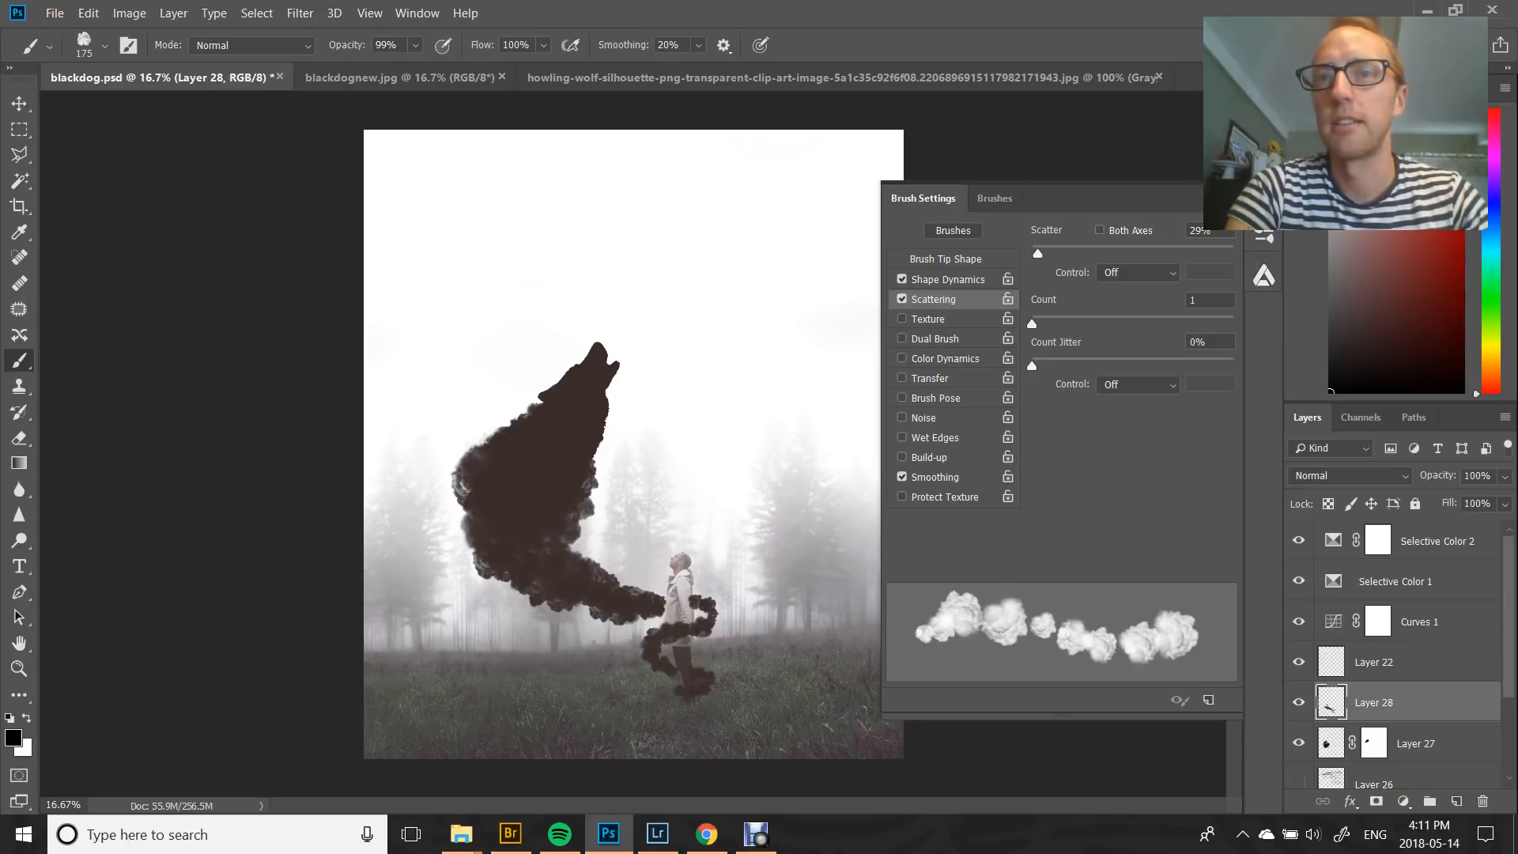
Extend the smoke coil across the grass at the man's feet with the 175 px smoke brush
click(671, 691)
click(658, 695)
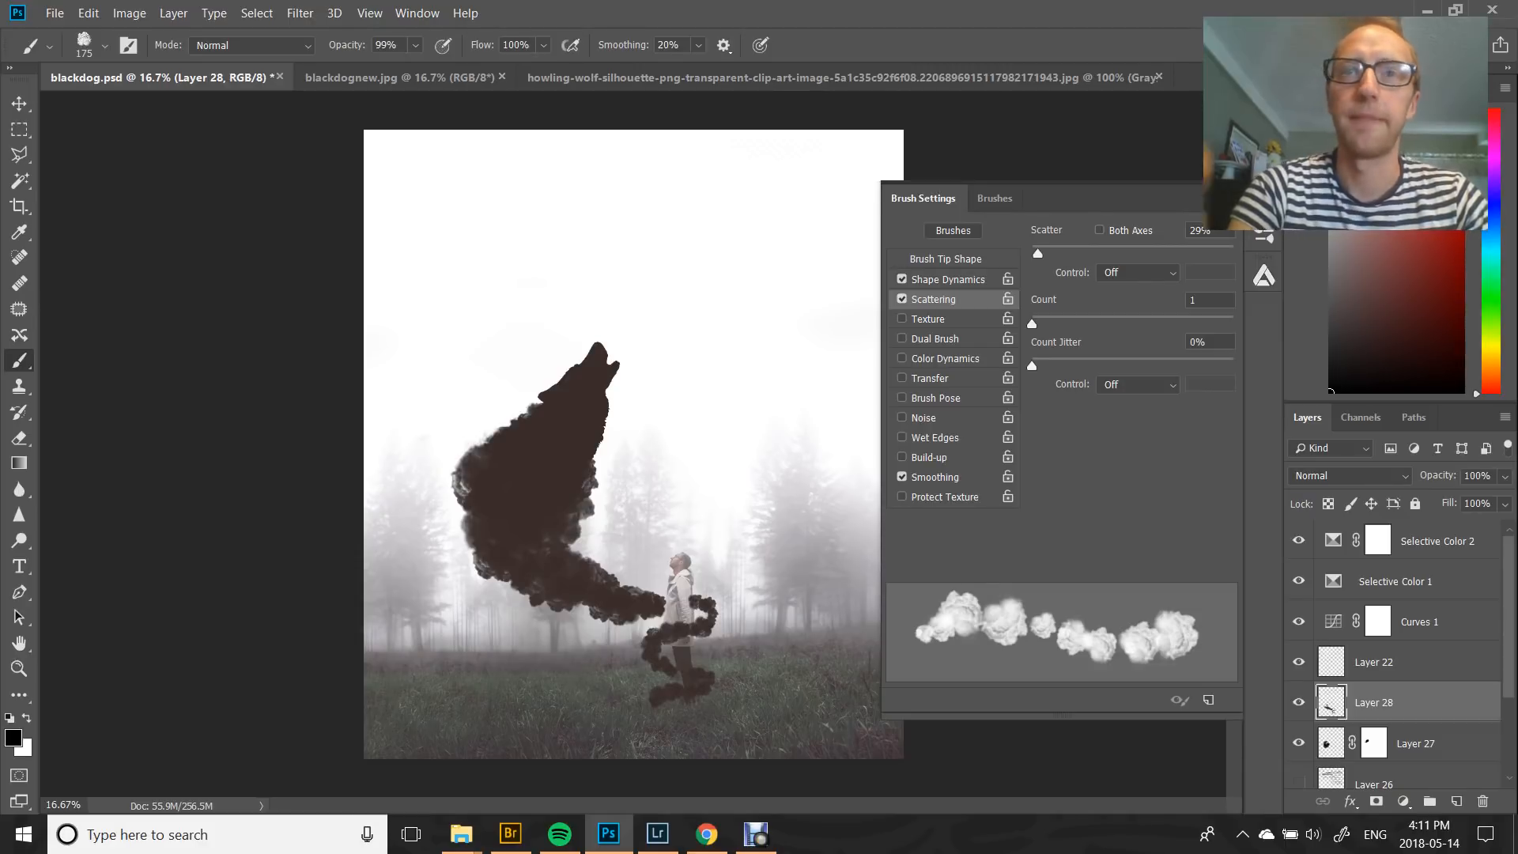
Enlarge the smoke brush to 500 px and add smoke along the wolf's back on Layer 27
key(bracketright)
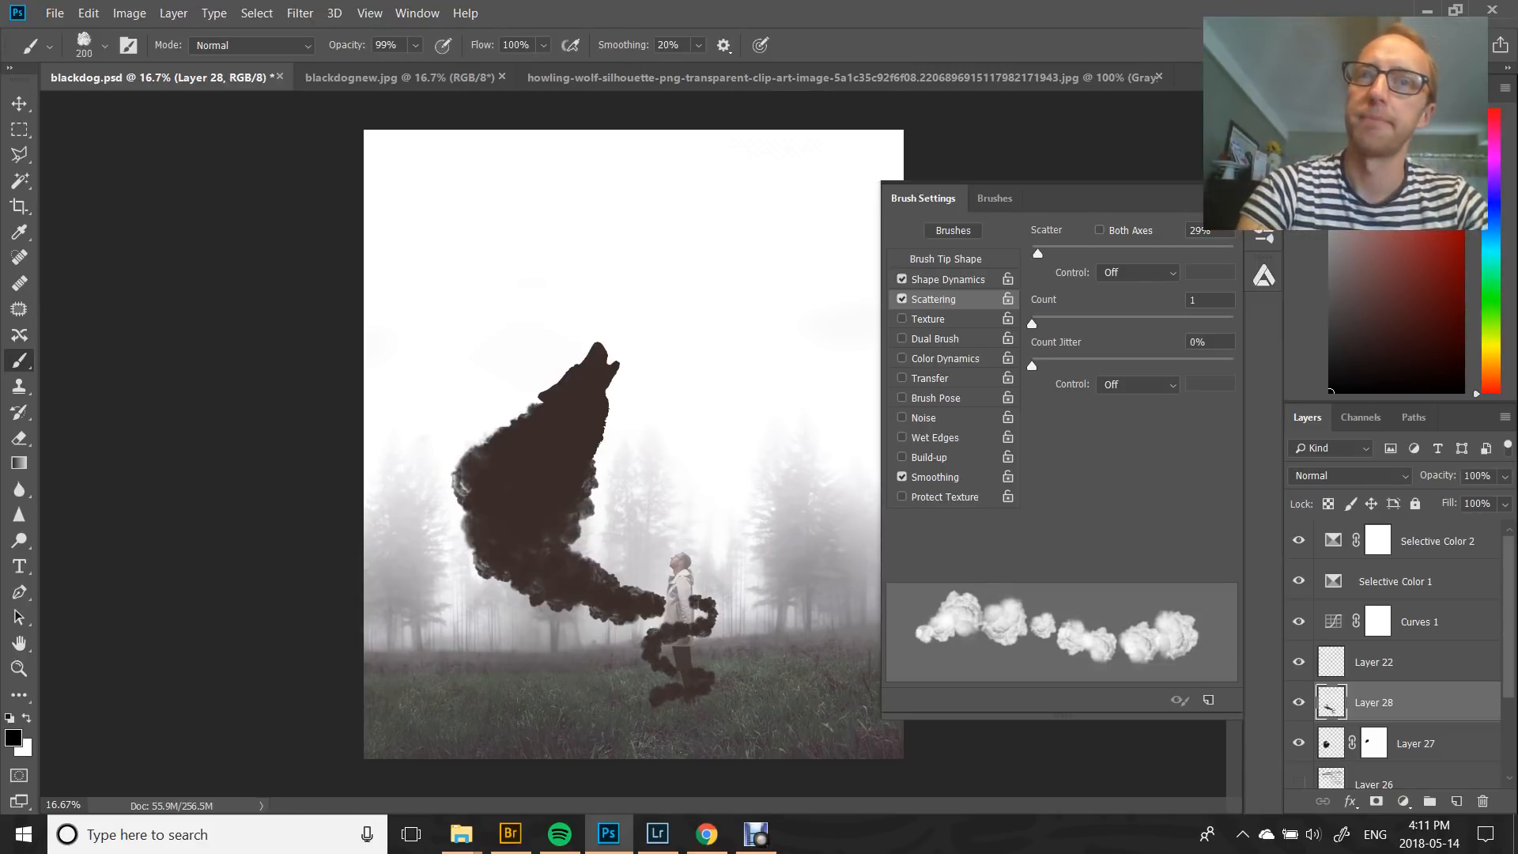
key(bracketright)
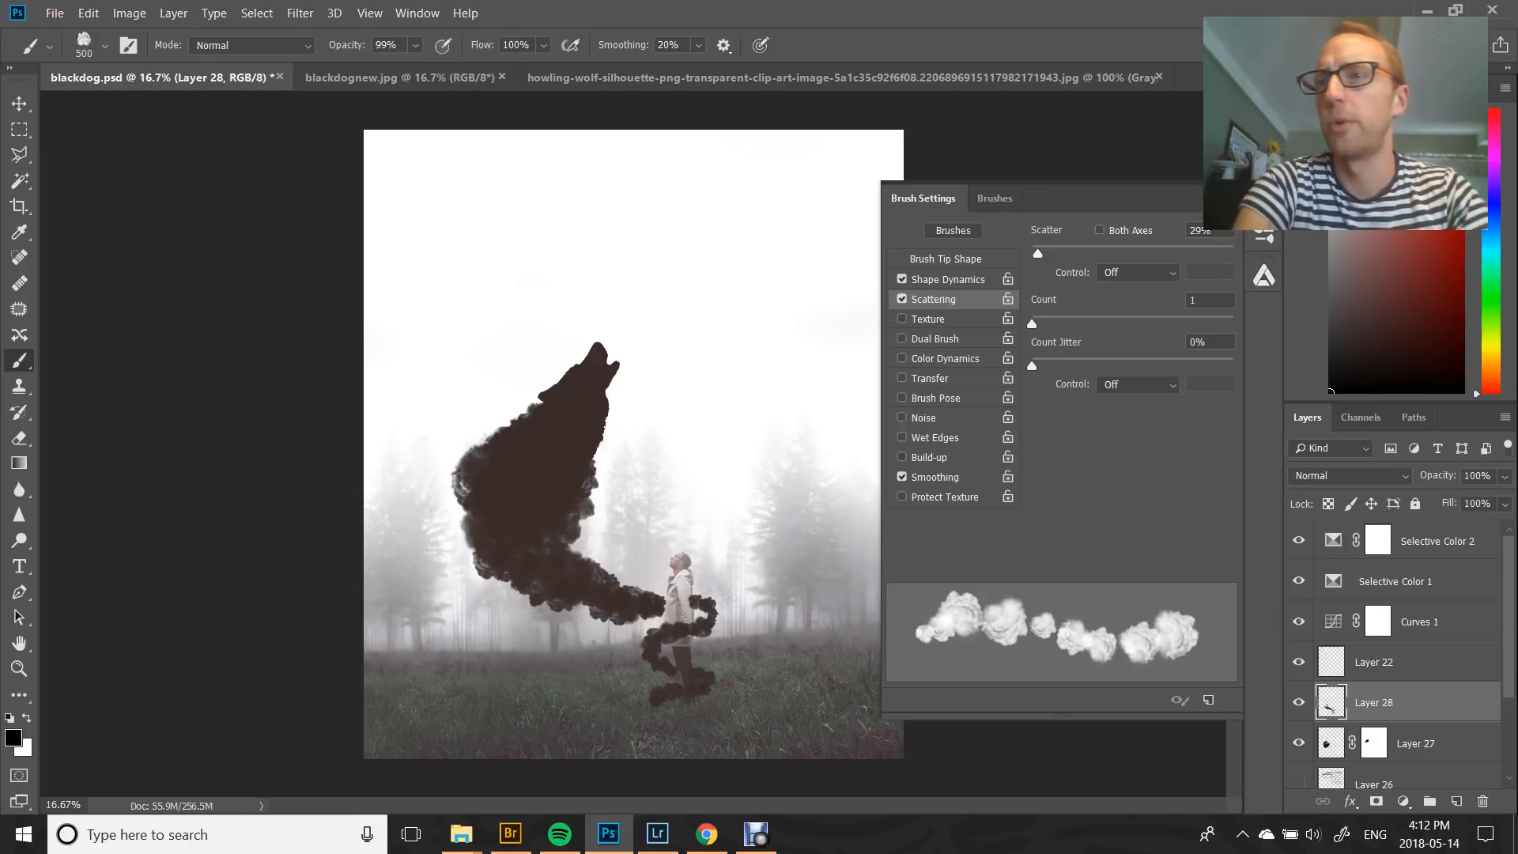
click(1416, 744)
click(565, 631)
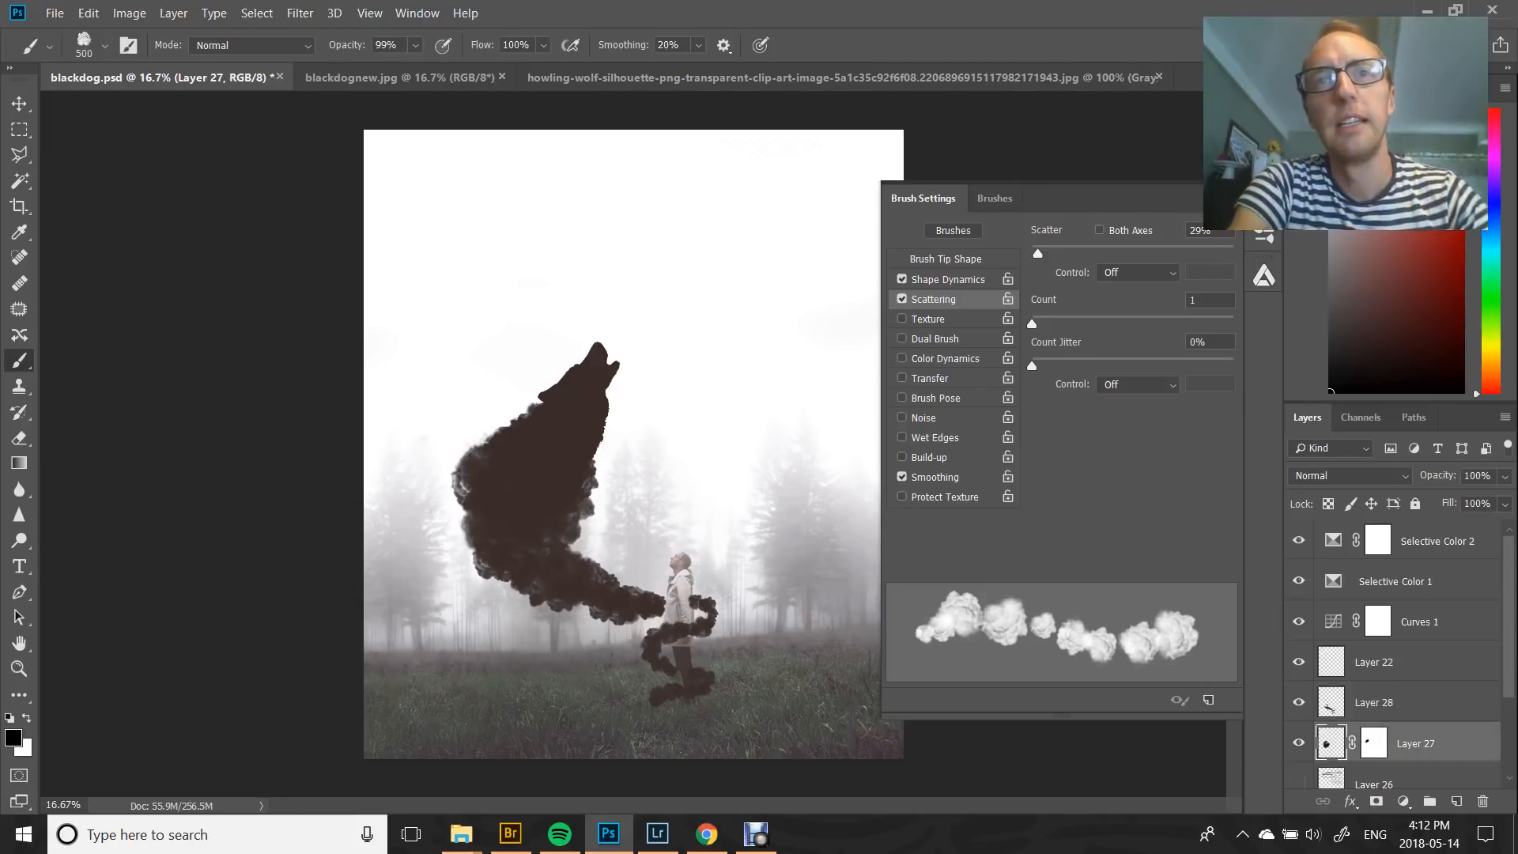
click(454, 487)
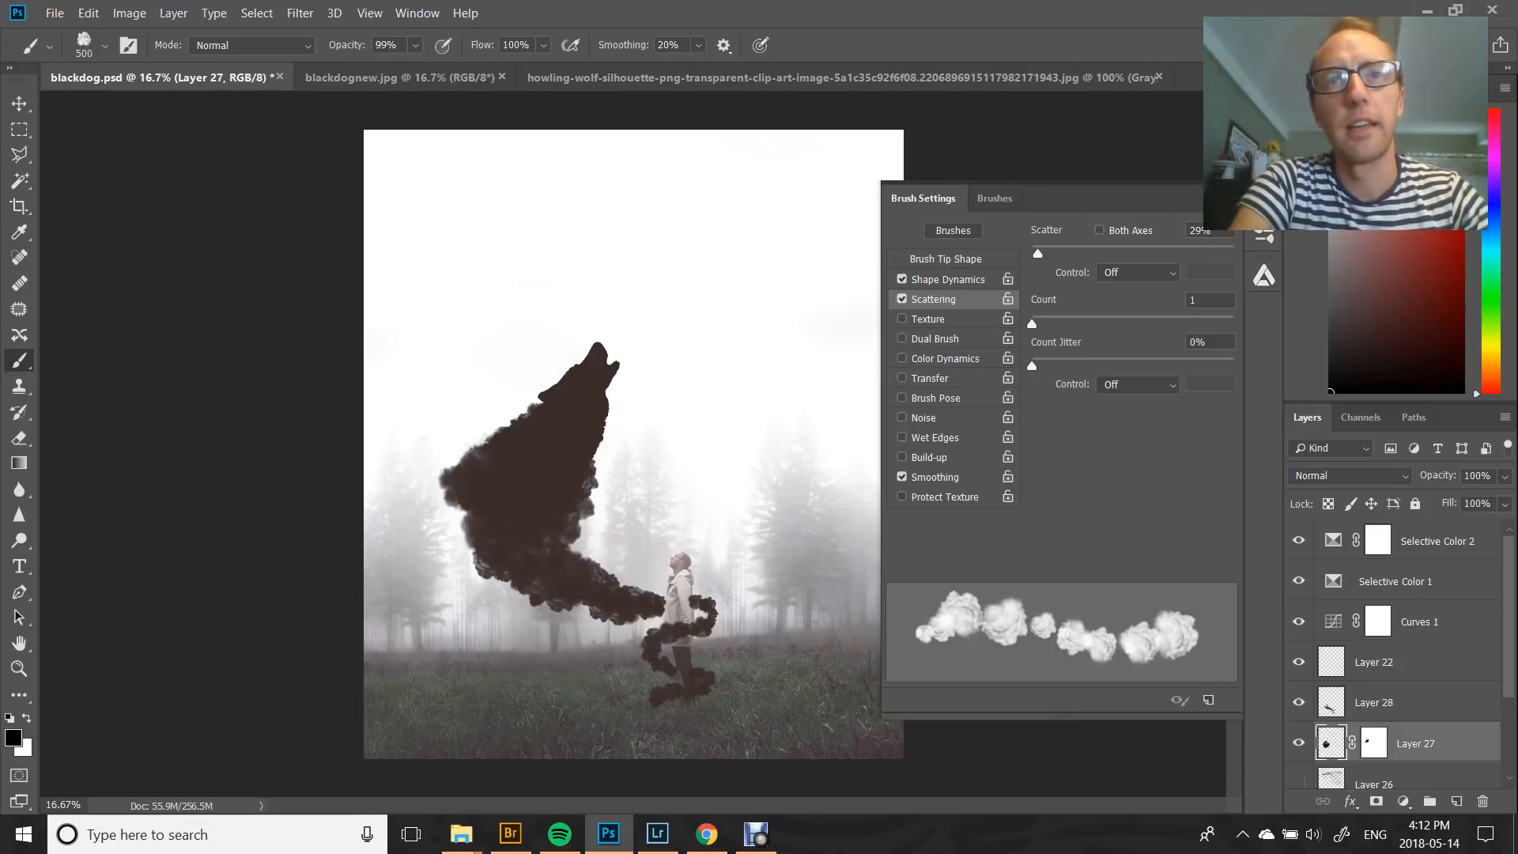
click(467, 512)
click(533, 416)
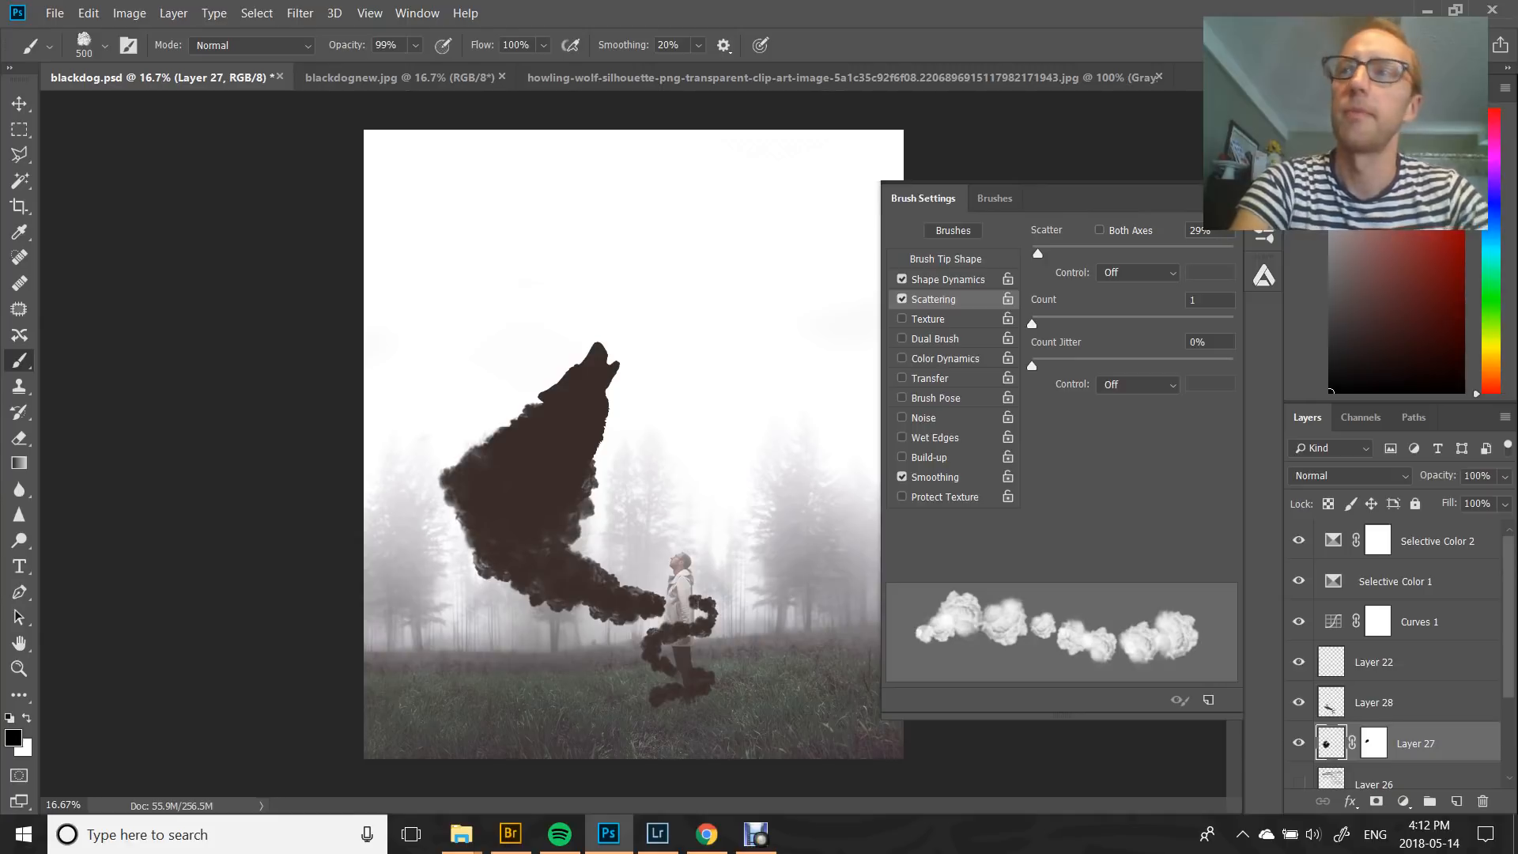
Scale up the wolf silhouette on Layer 25 to about 118%, extending its head upward and toward the man's side
scroll(1395, 656, down, 2)
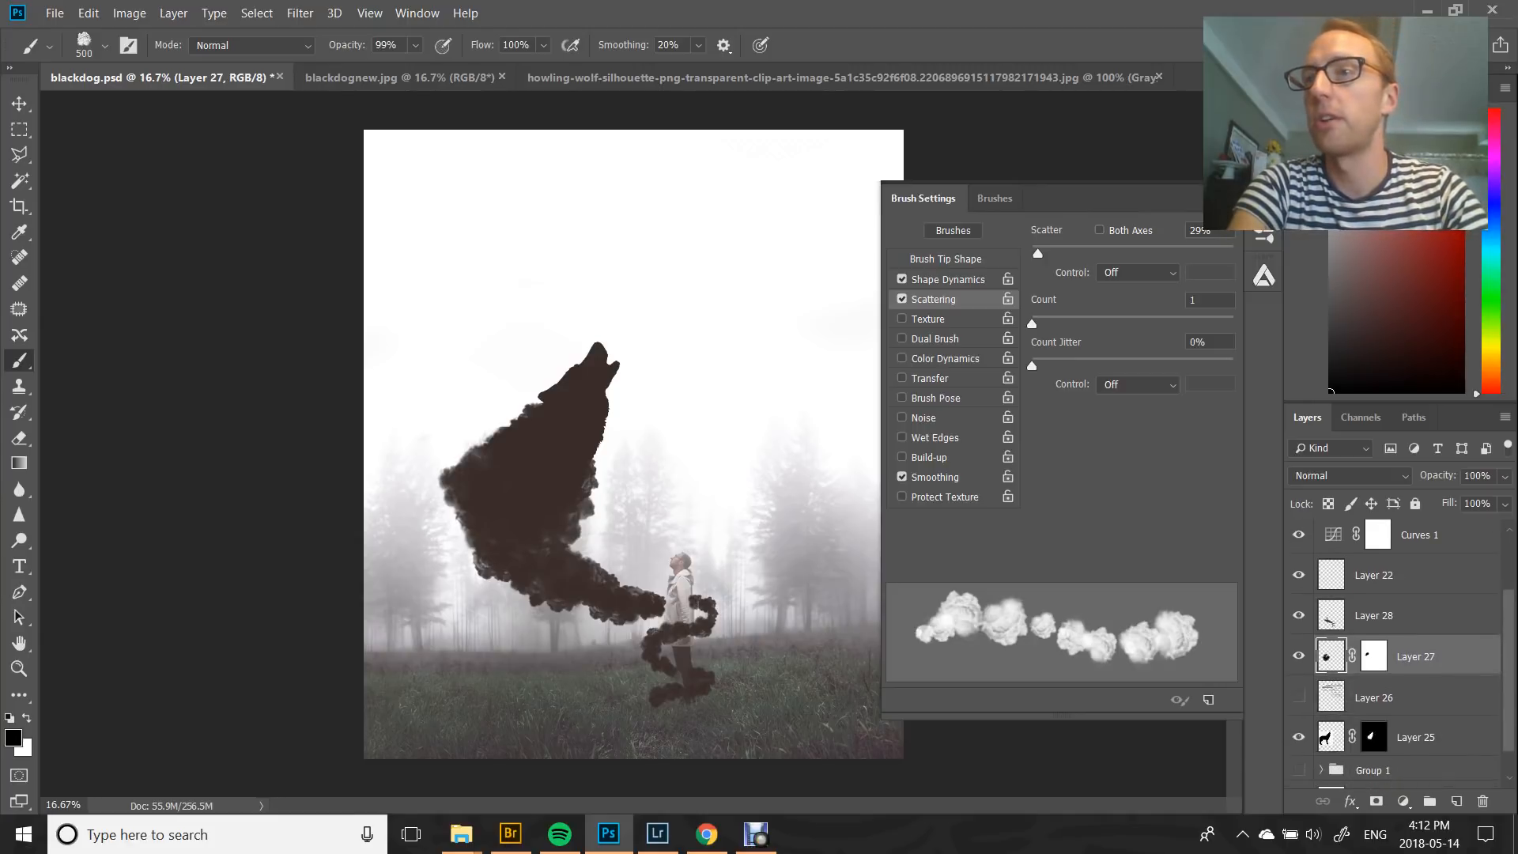
click(1416, 737)
key(v)
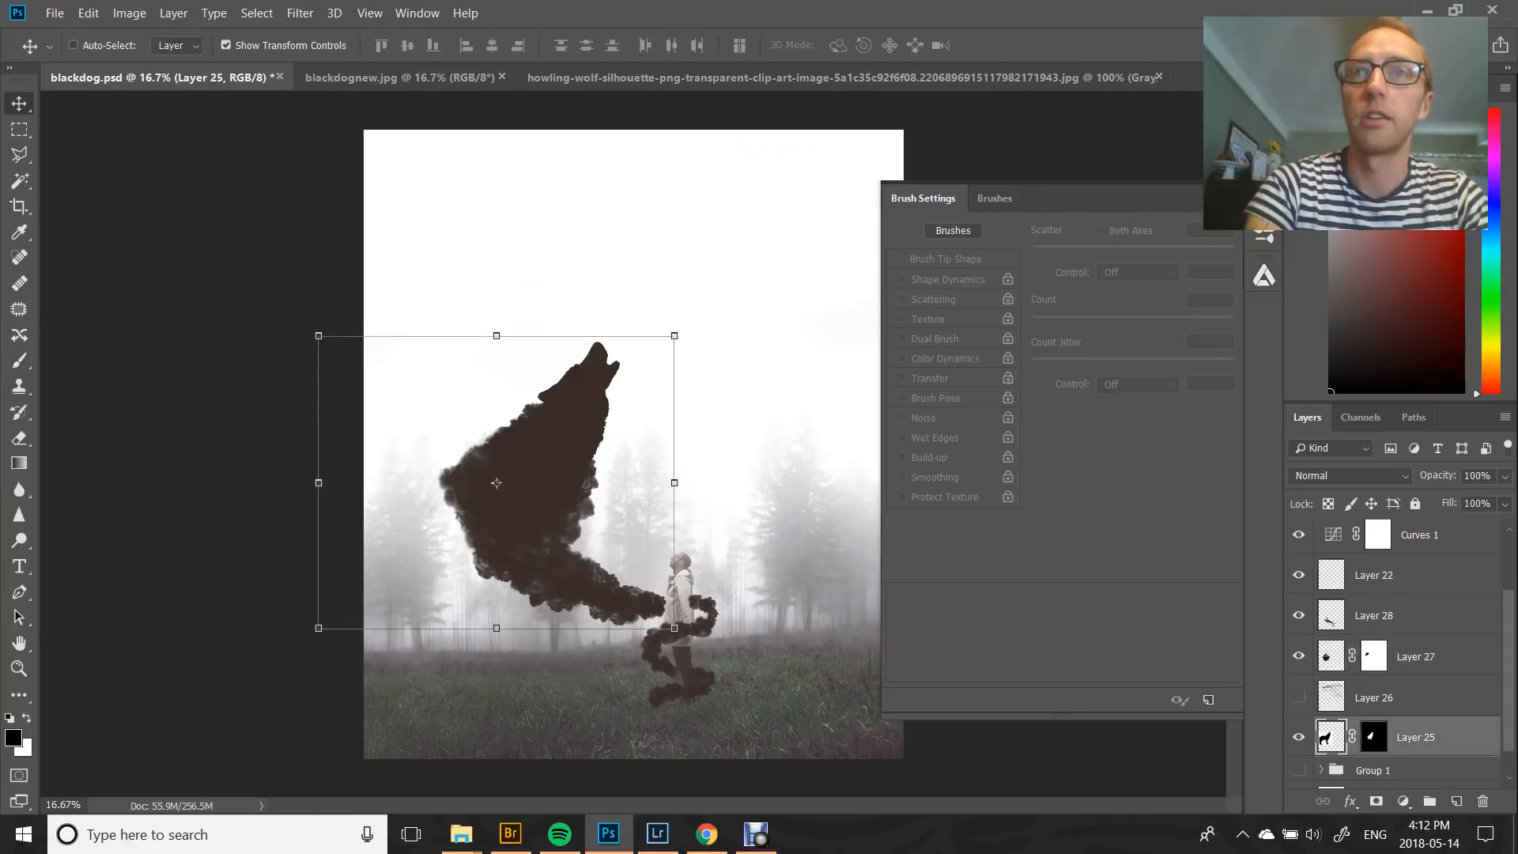
drag(675, 335, 707, 315)
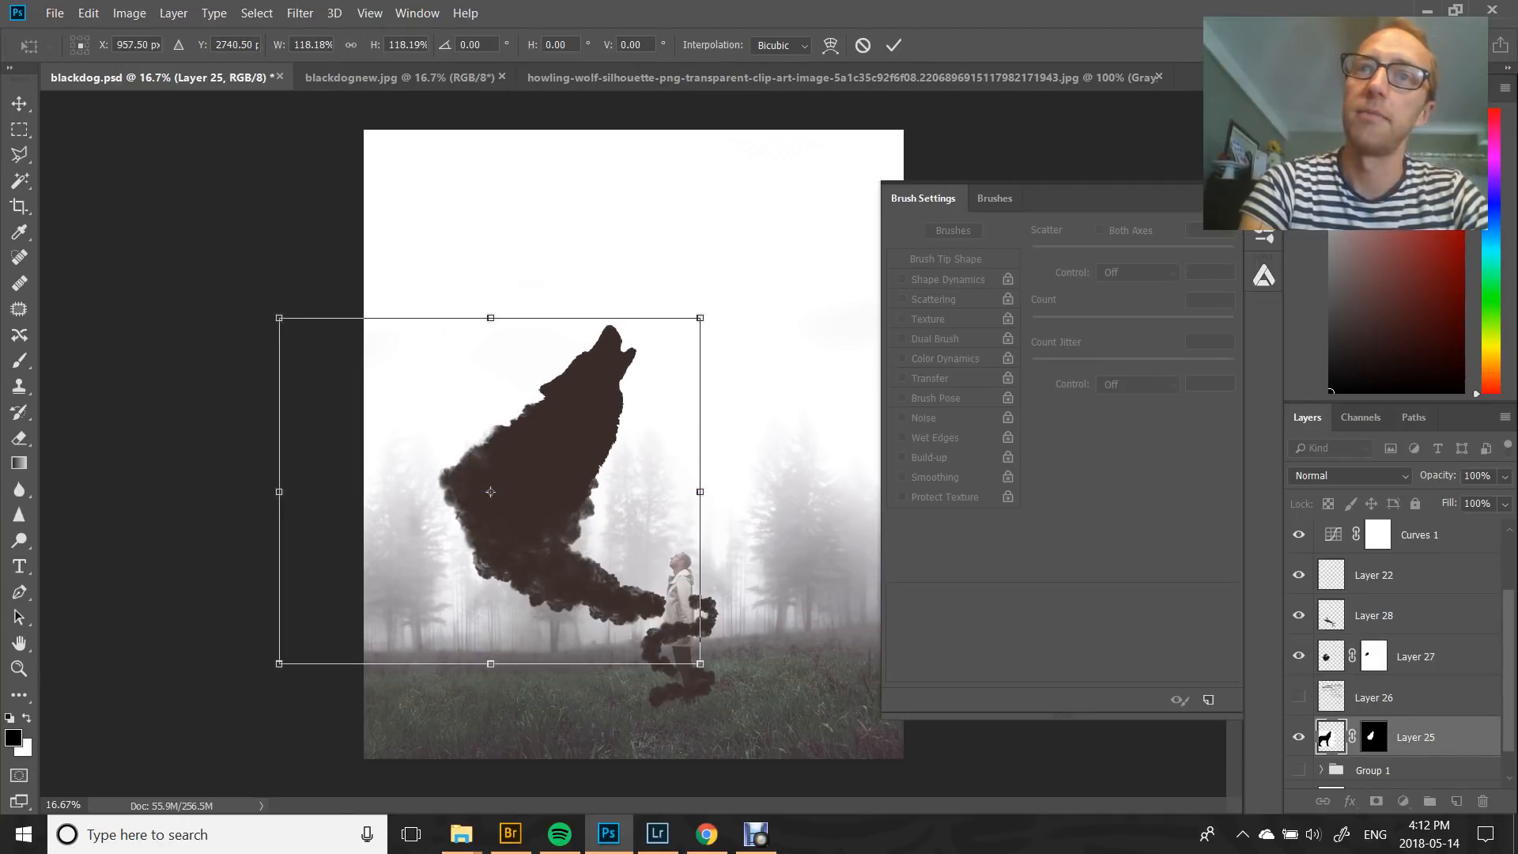
key(Escape)
key(Return)
key(m)
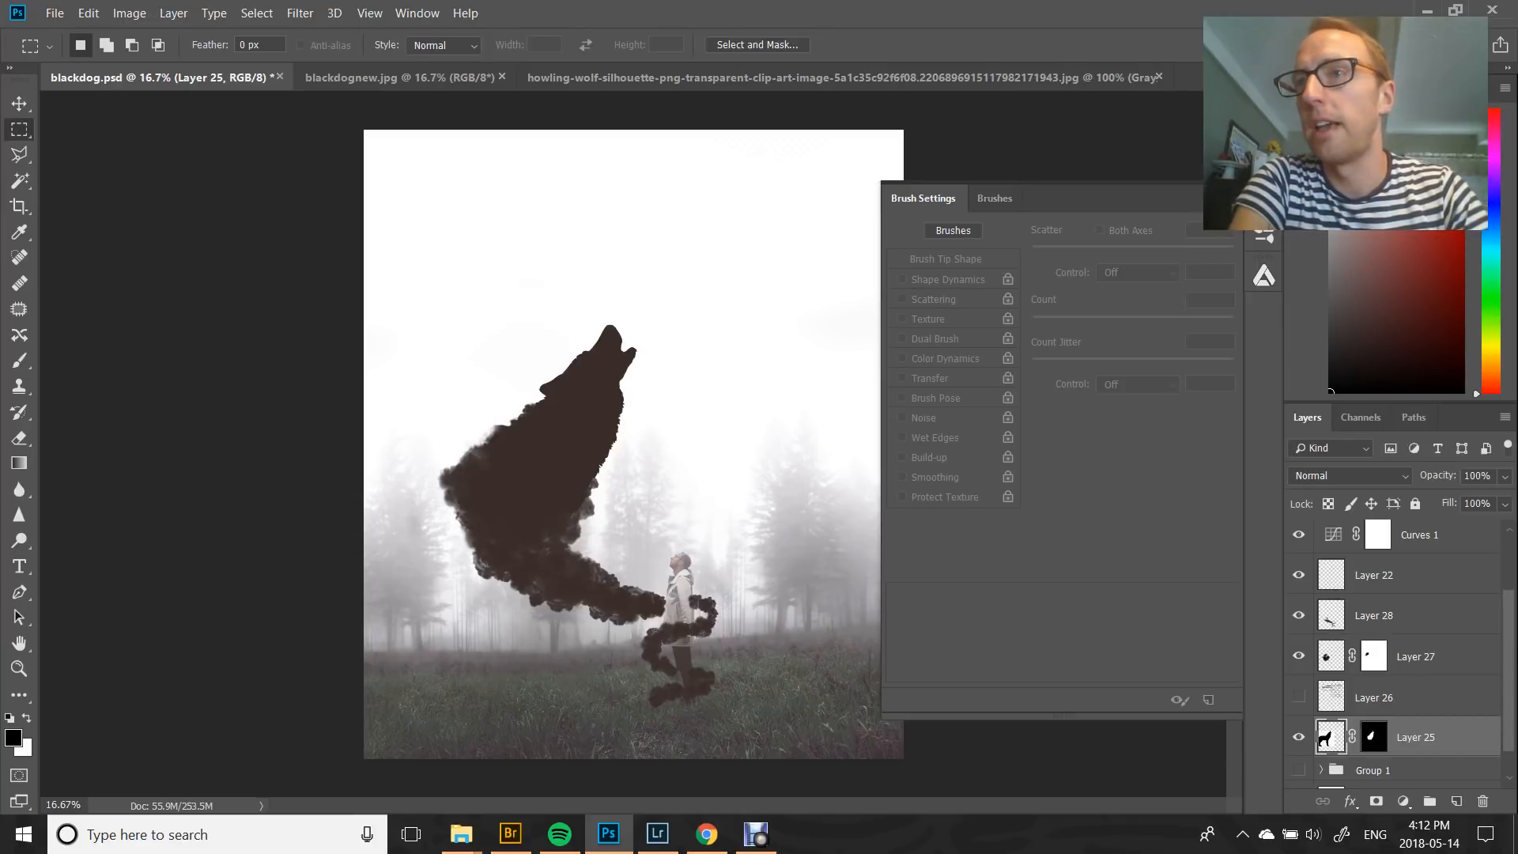
Add a layer mask to Layer 28 and choose the Hard Round brush with 69% hardness
click(1398, 615)
click(1377, 801)
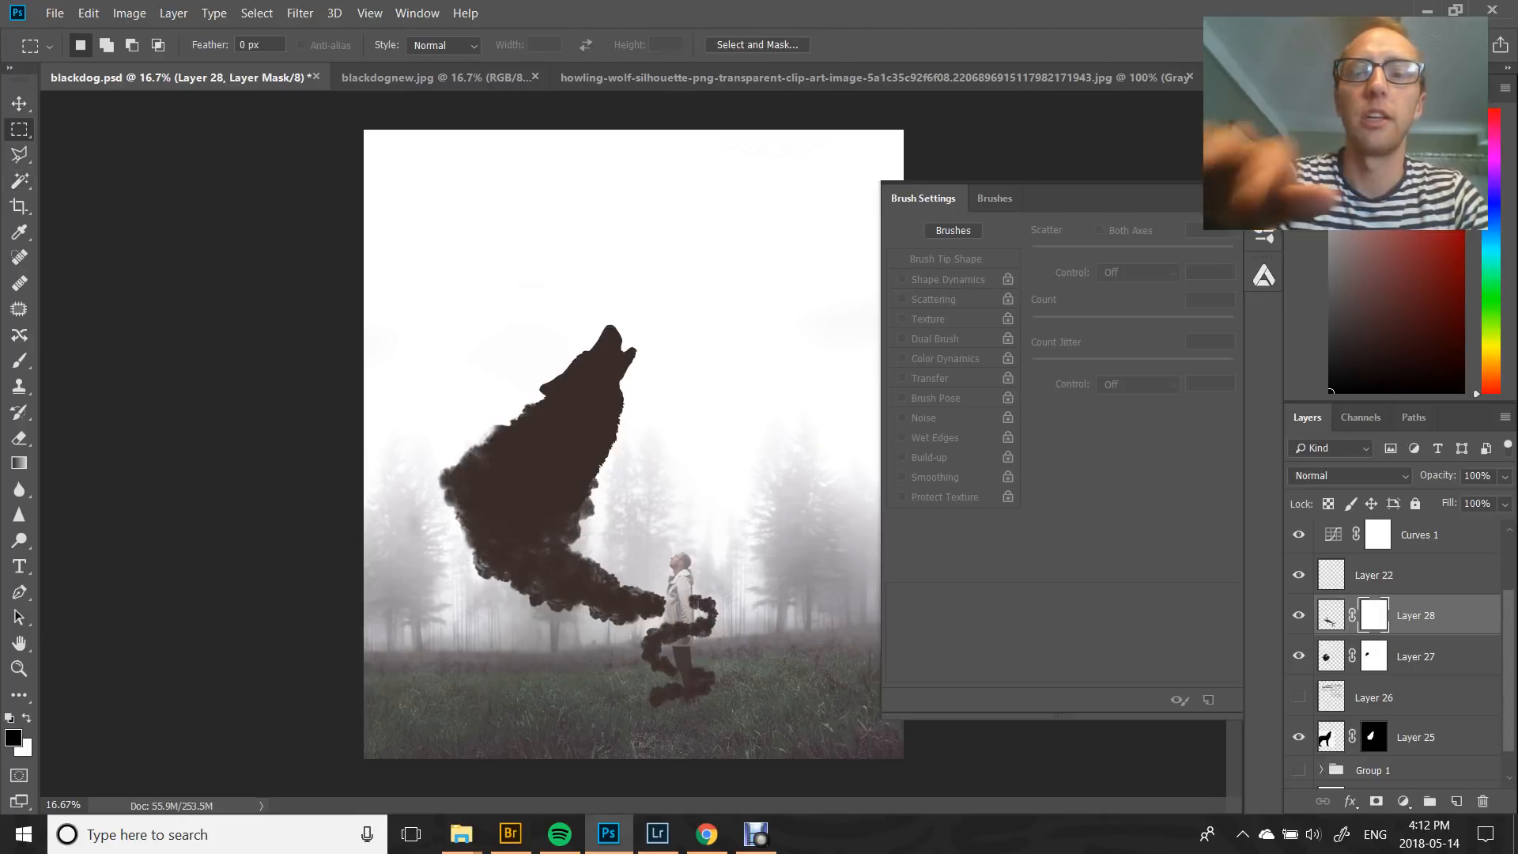
key(b)
click(104, 46)
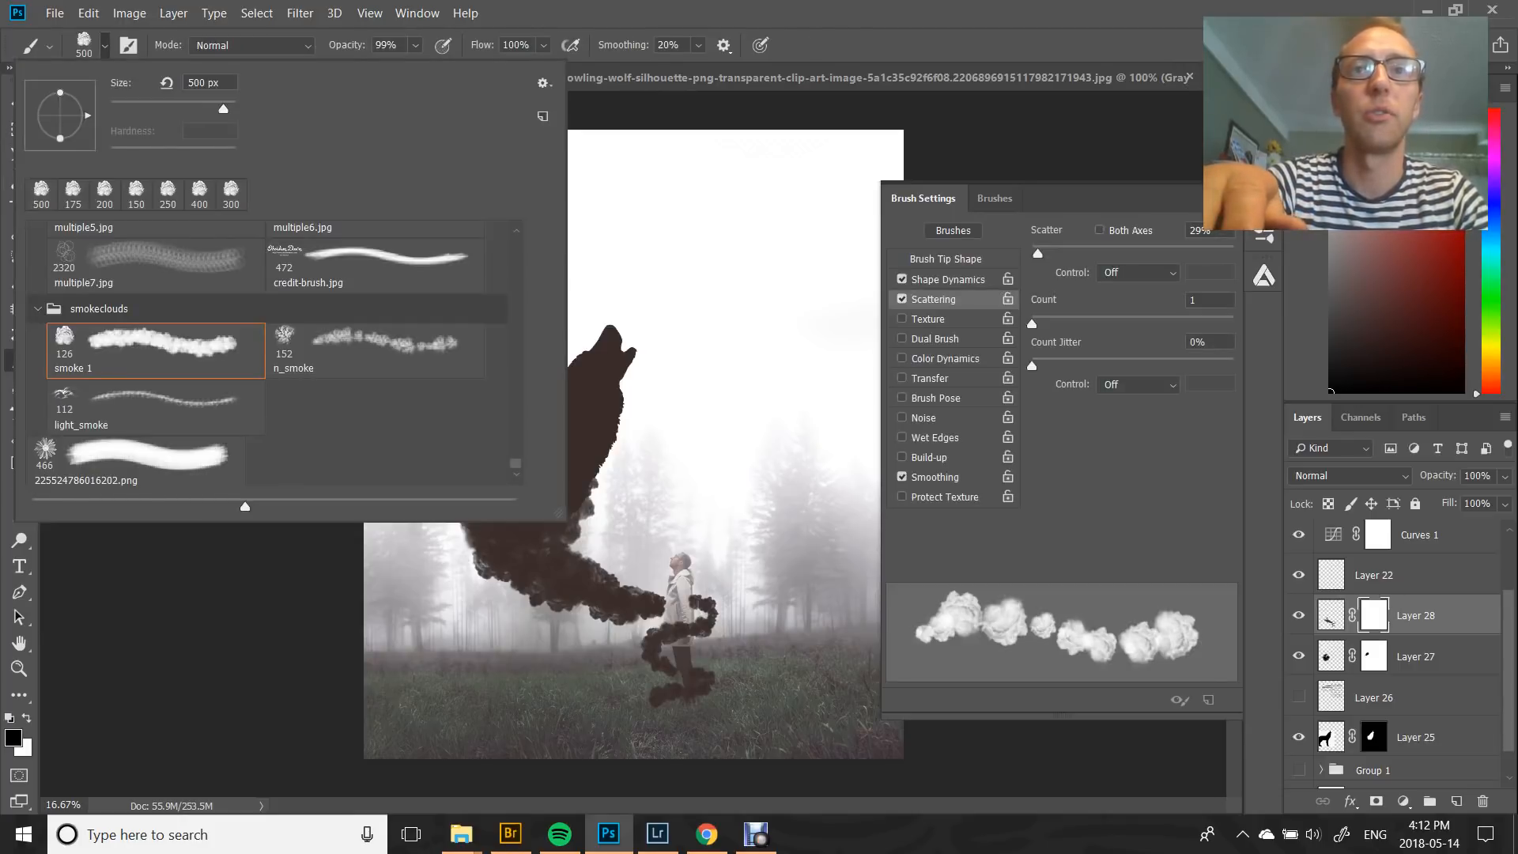
drag(516, 464, 515, 237)
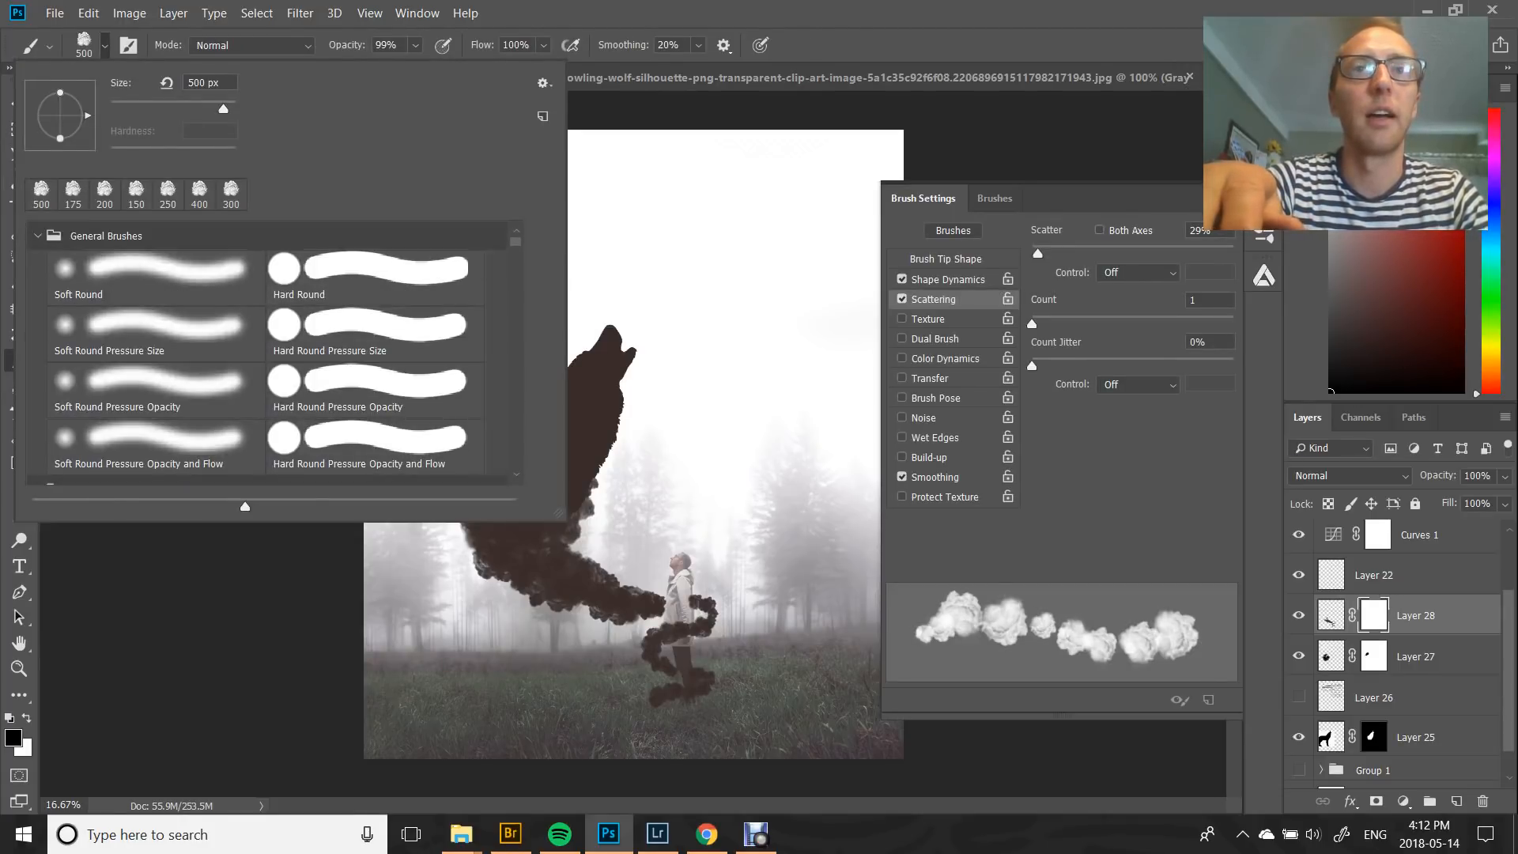
click(375, 278)
drag(236, 155, 197, 155)
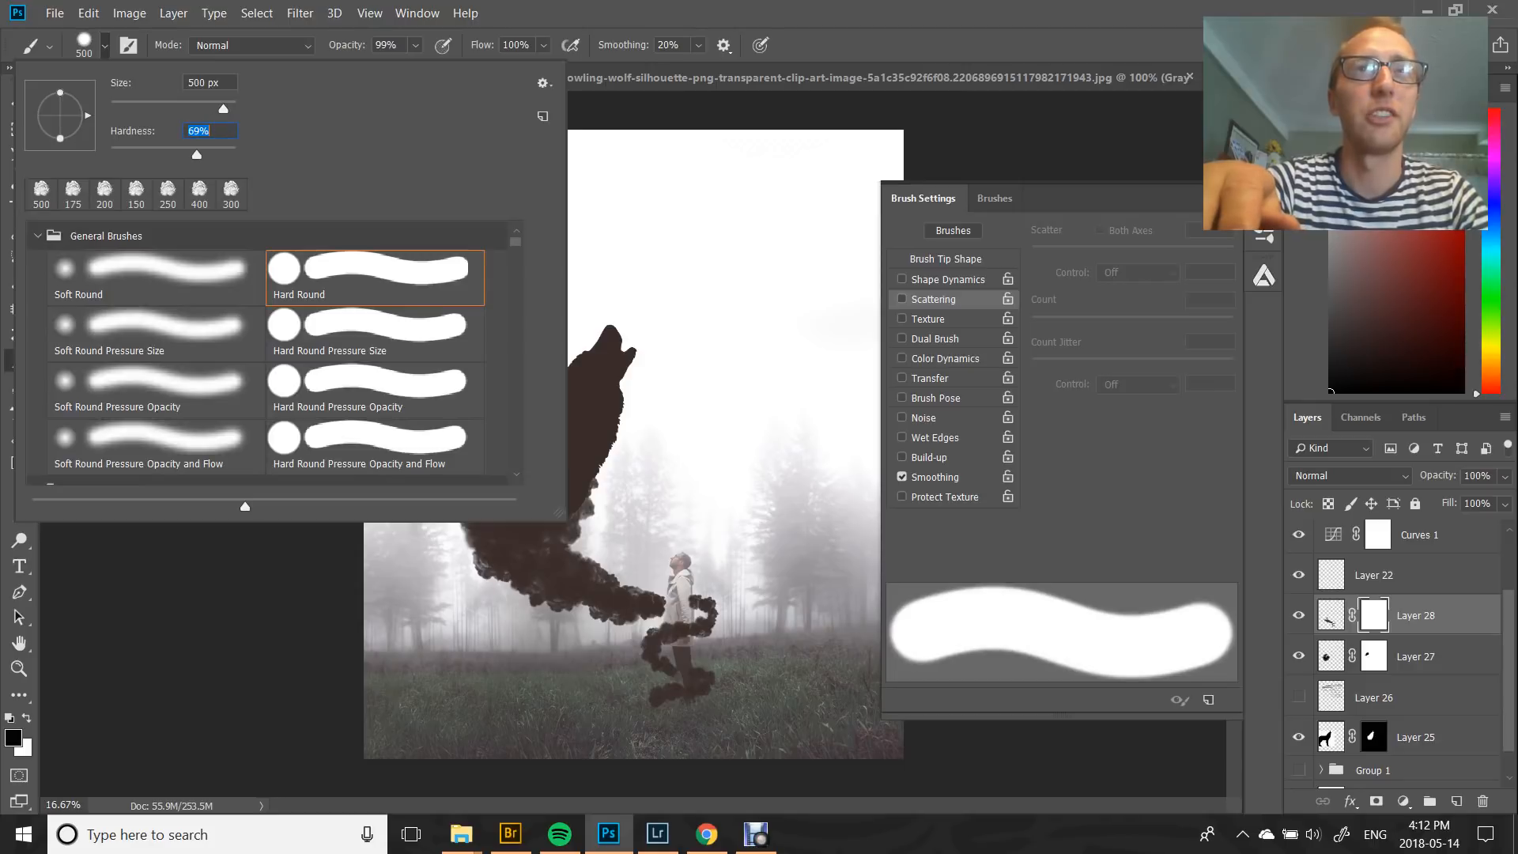
key(Return)
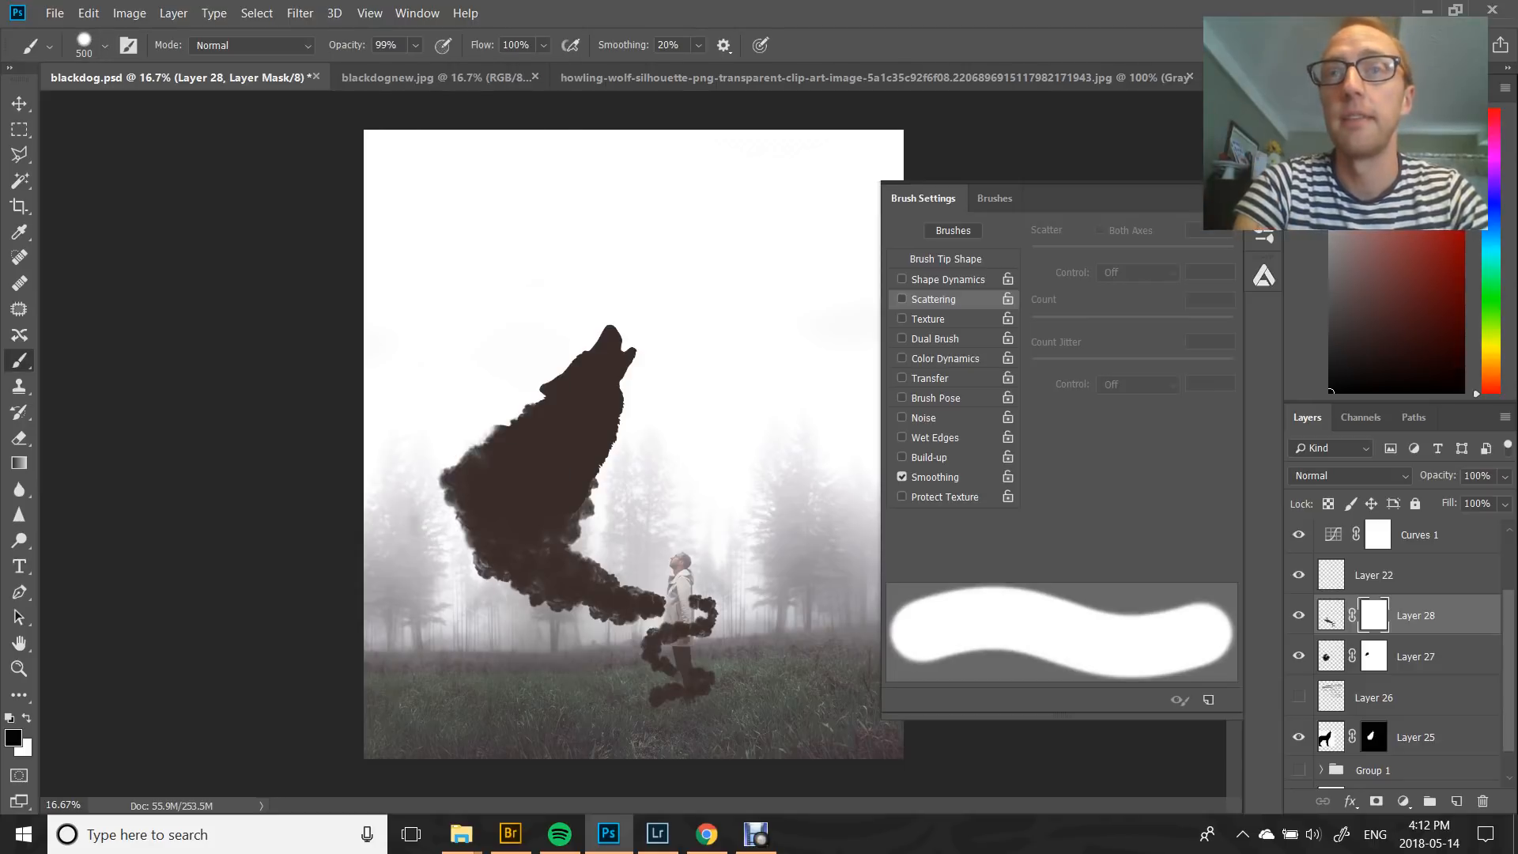
Close the brush settings and mask the smoke overlapping the man's coat on Layer 28, reducing the brush to 40 px
key([)
key([)
key([)
key([)
key([)
key([)
key([)
key([)
key([)
key([)
key([)
key([)
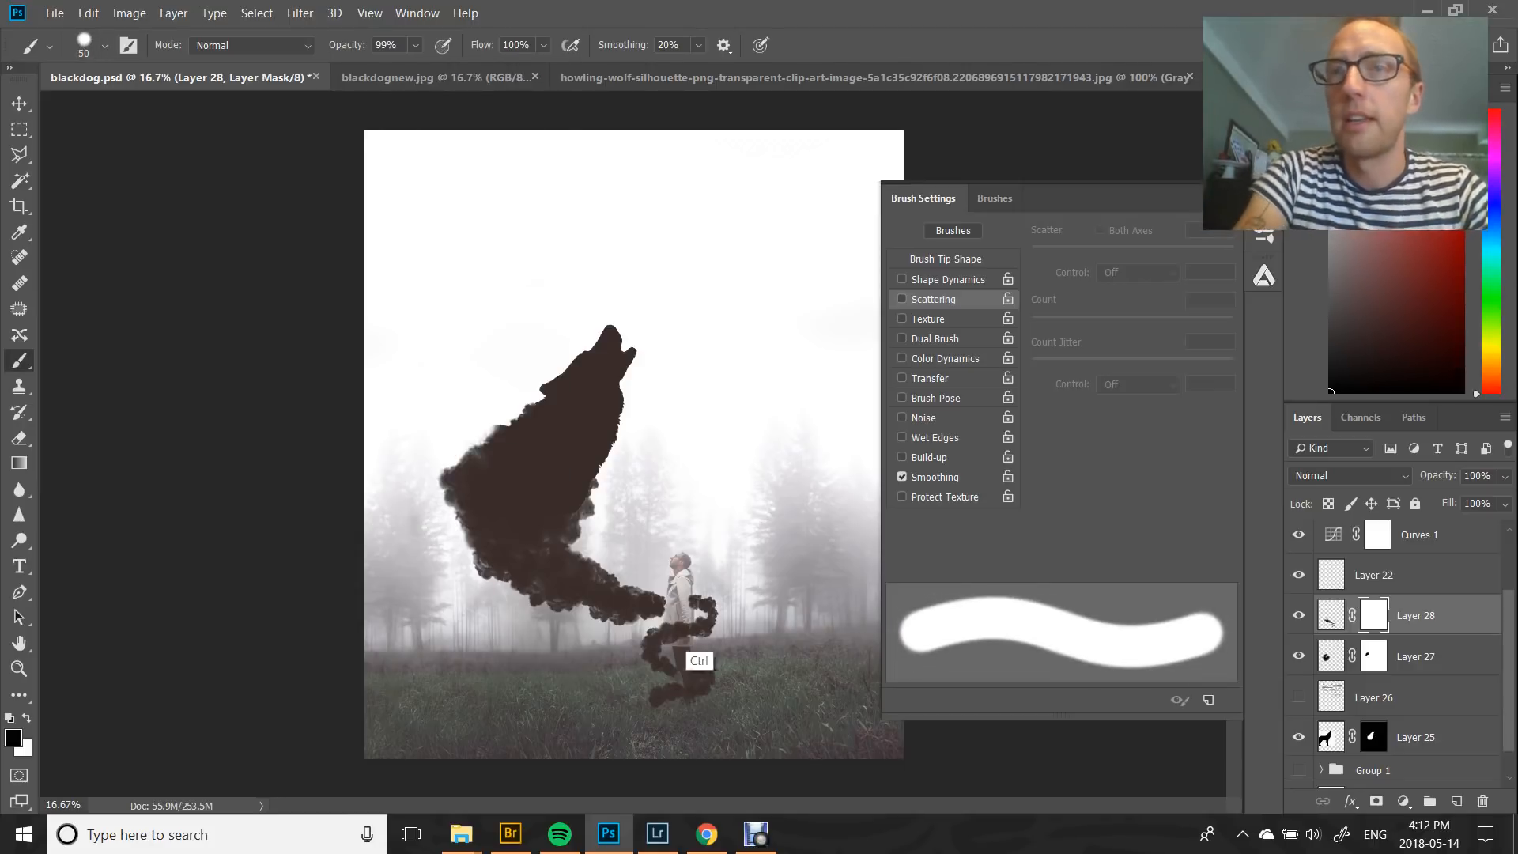
key(ctrl+plus)
key(ctrl+plus)
key(F5)
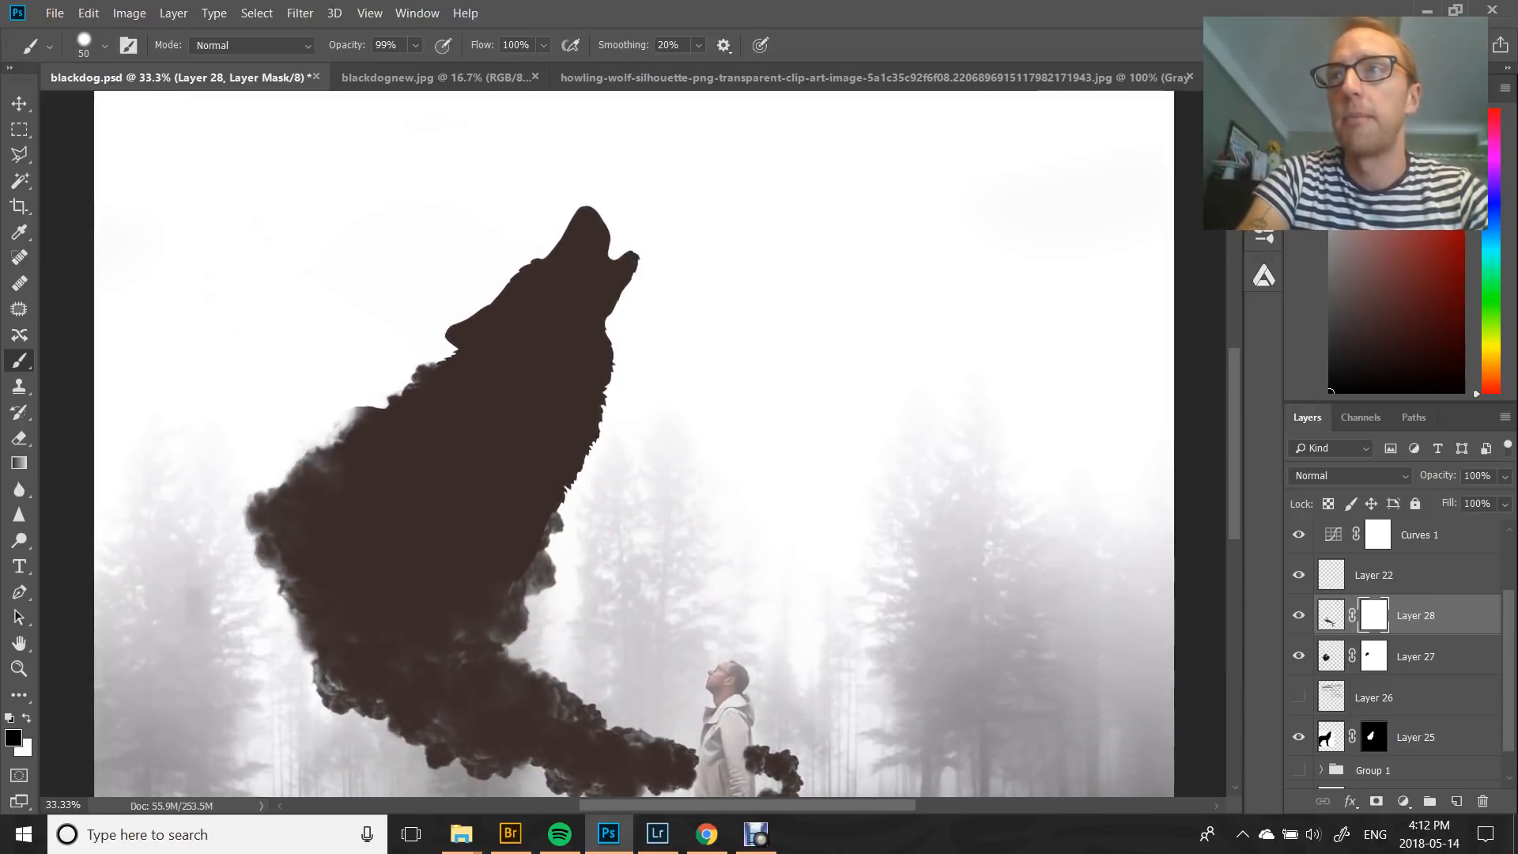
scroll(634, 444, down, 3)
scroll(634, 443, down, 1)
key([)
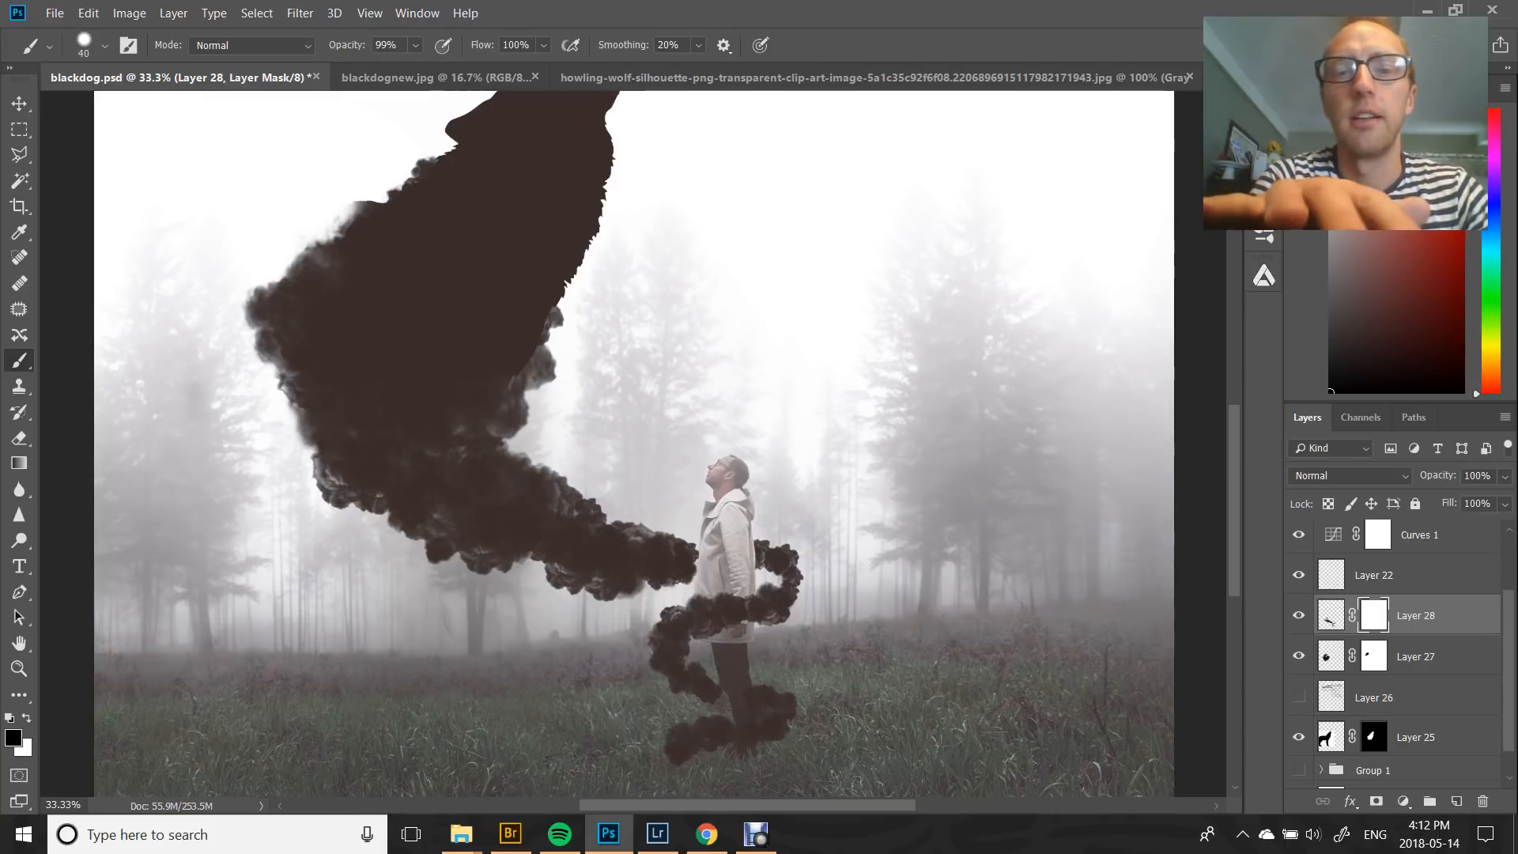
Refine the masked smoke edge along the man's coat with a 15 px brush, alternating white and black
key(x)
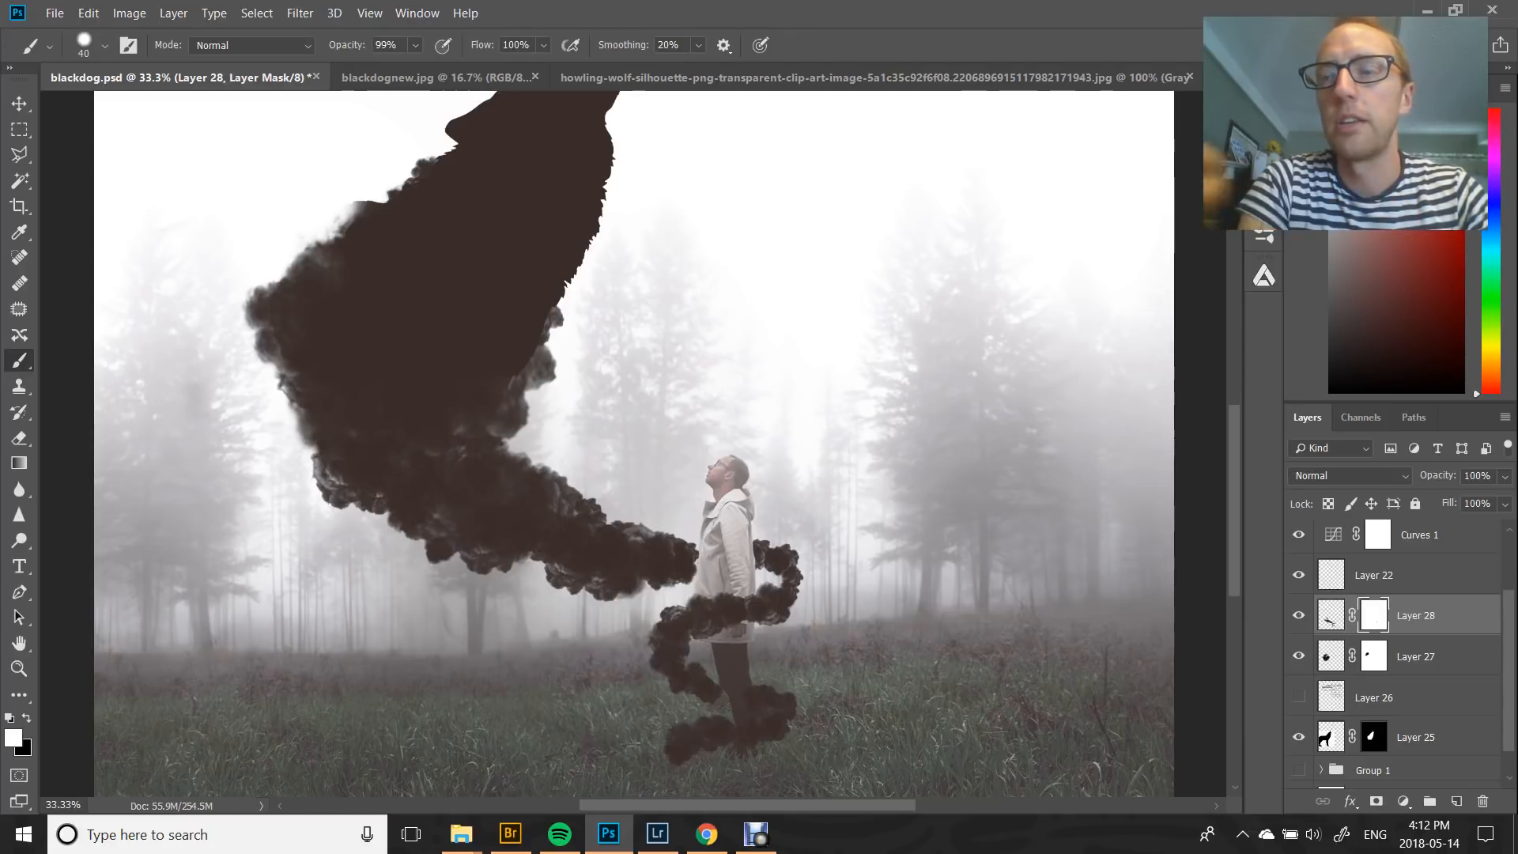
key(ctrl+plus)
key(ctrl+plus)
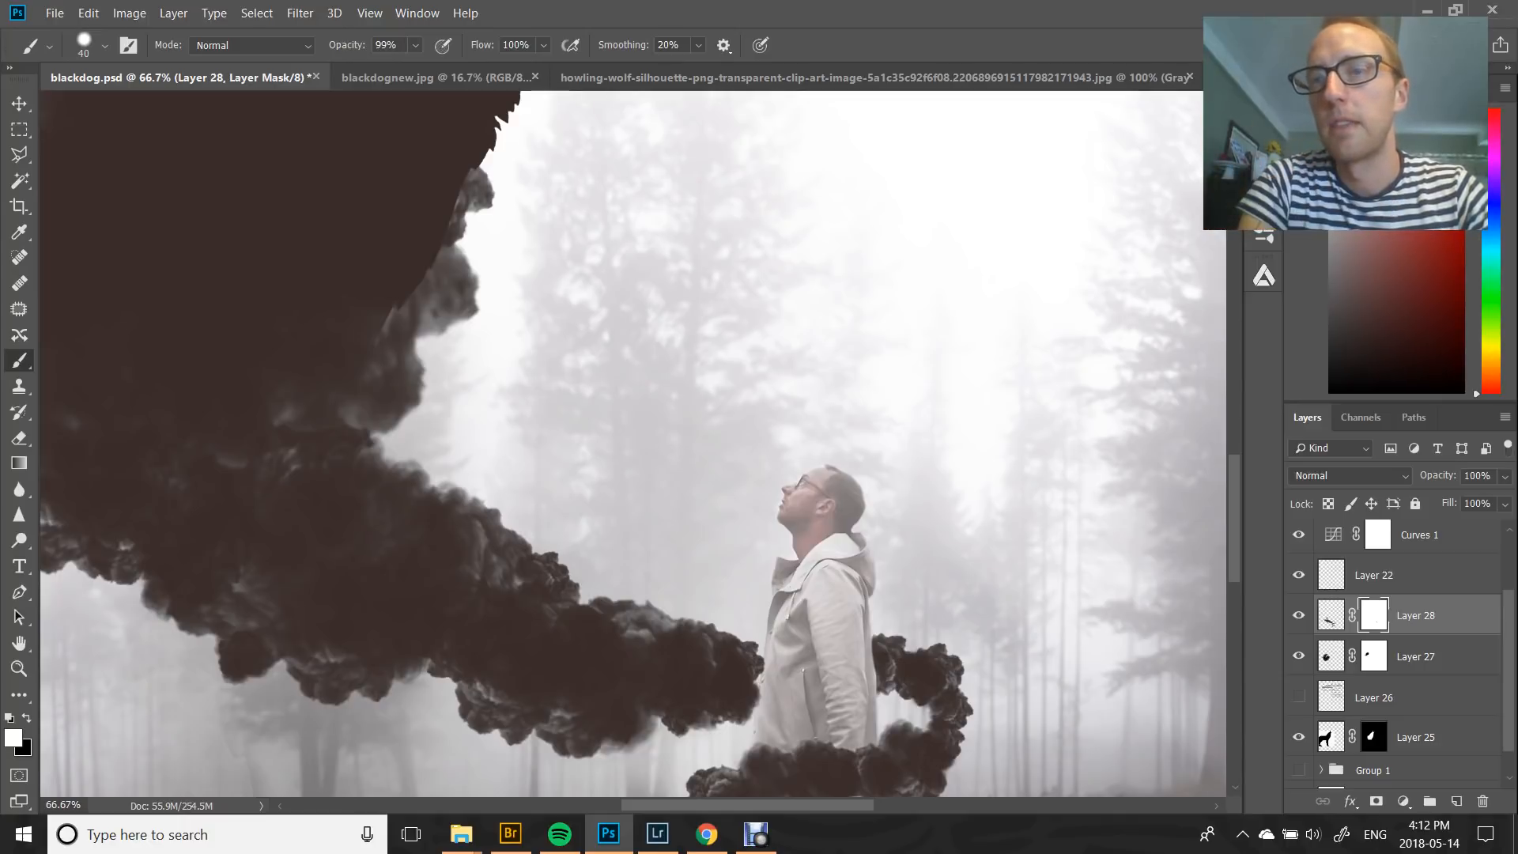
key(bracketleft)
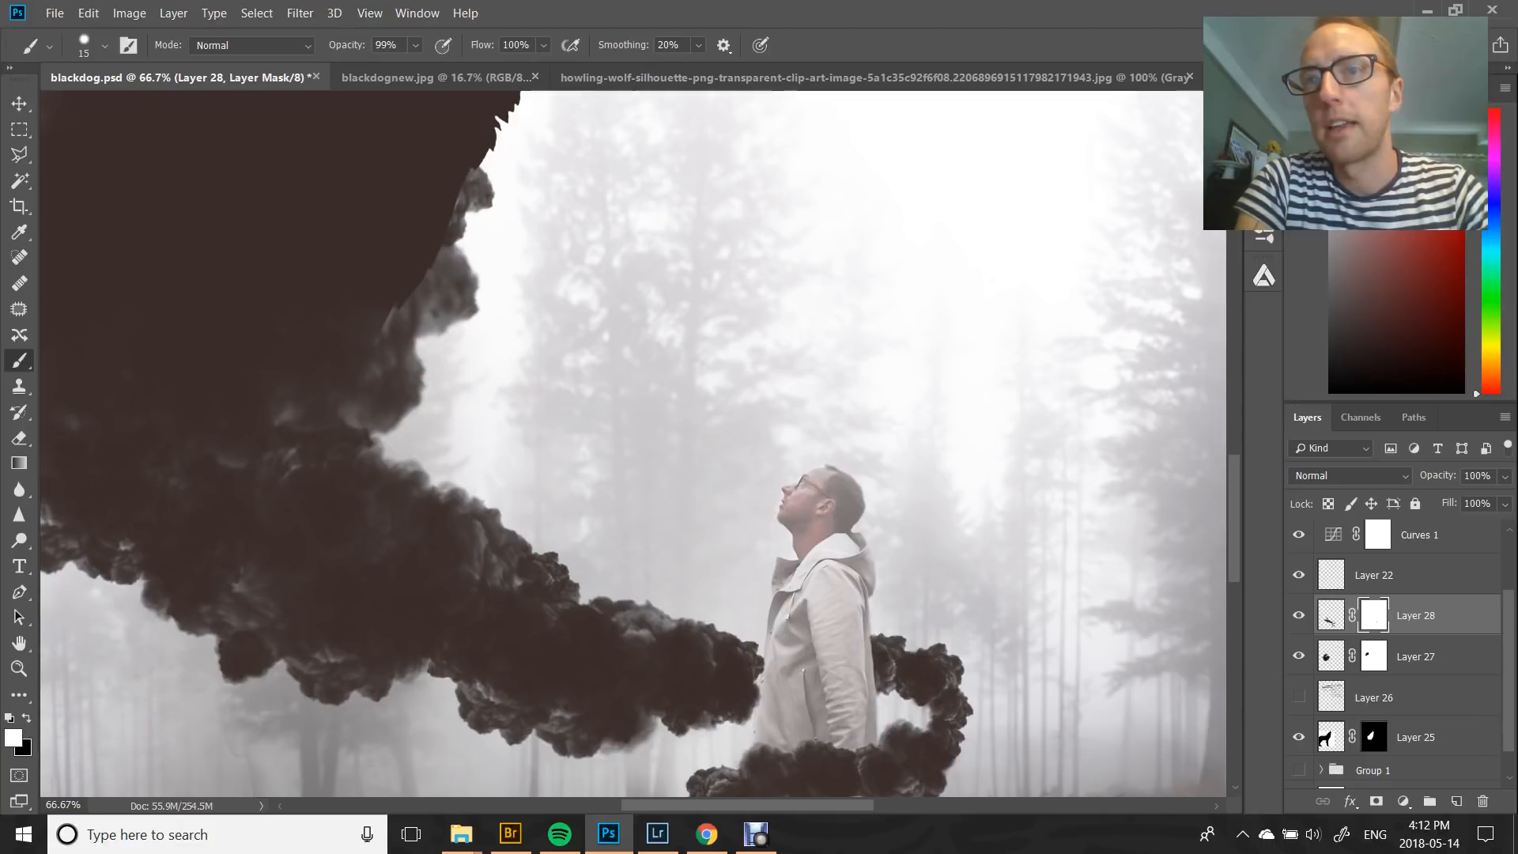
key(x)
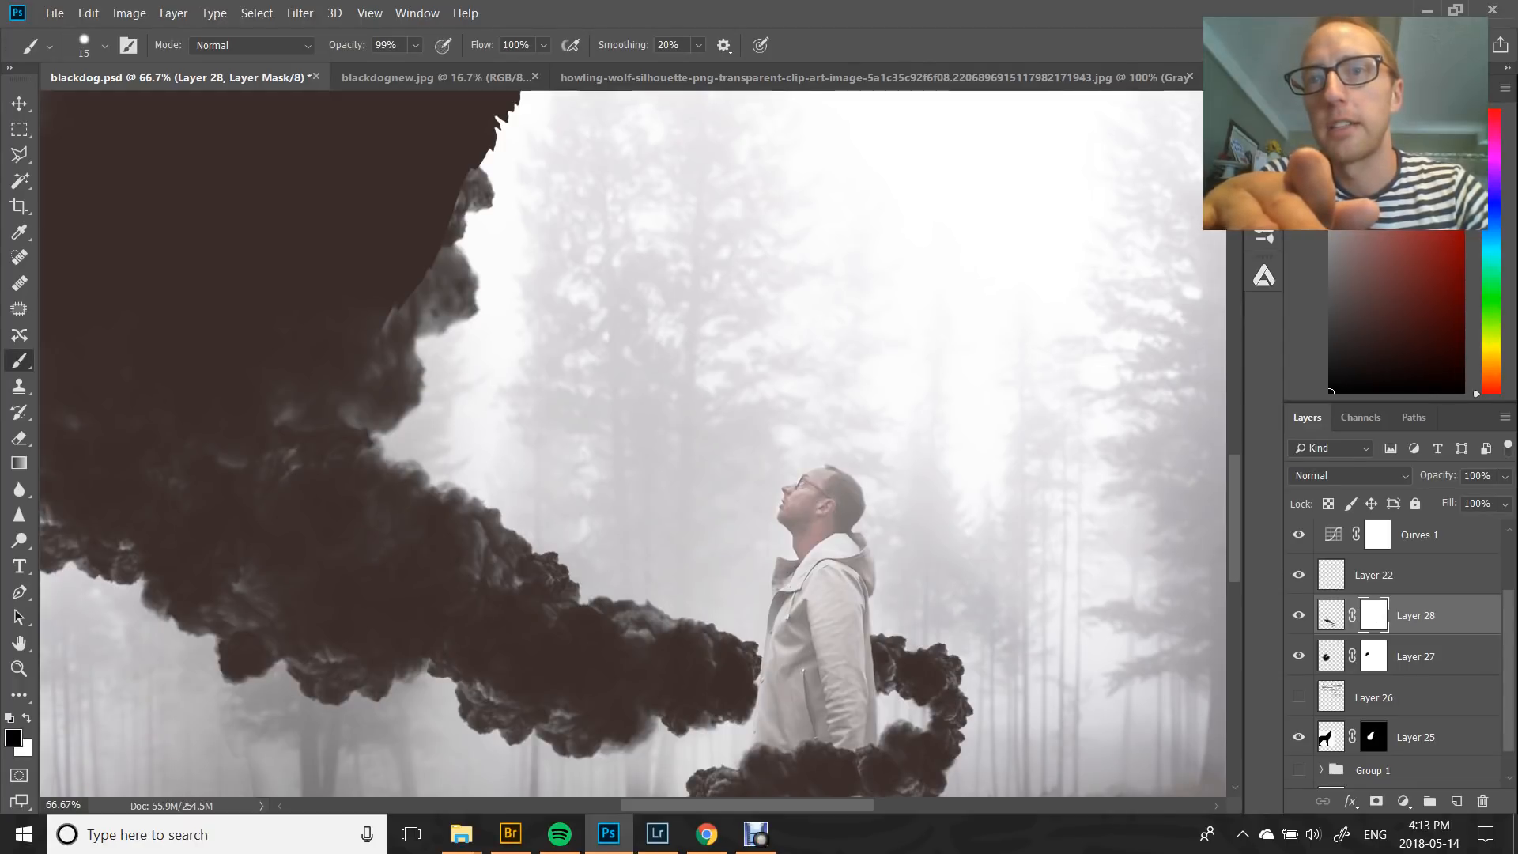
Paint smoke on Layer 28 itself to join the coil to the man's legs, reducing the smoke brush from 175 px to 90 and 50 px
scroll(633, 443, down, 3)
scroll(640, 443, down, 1)
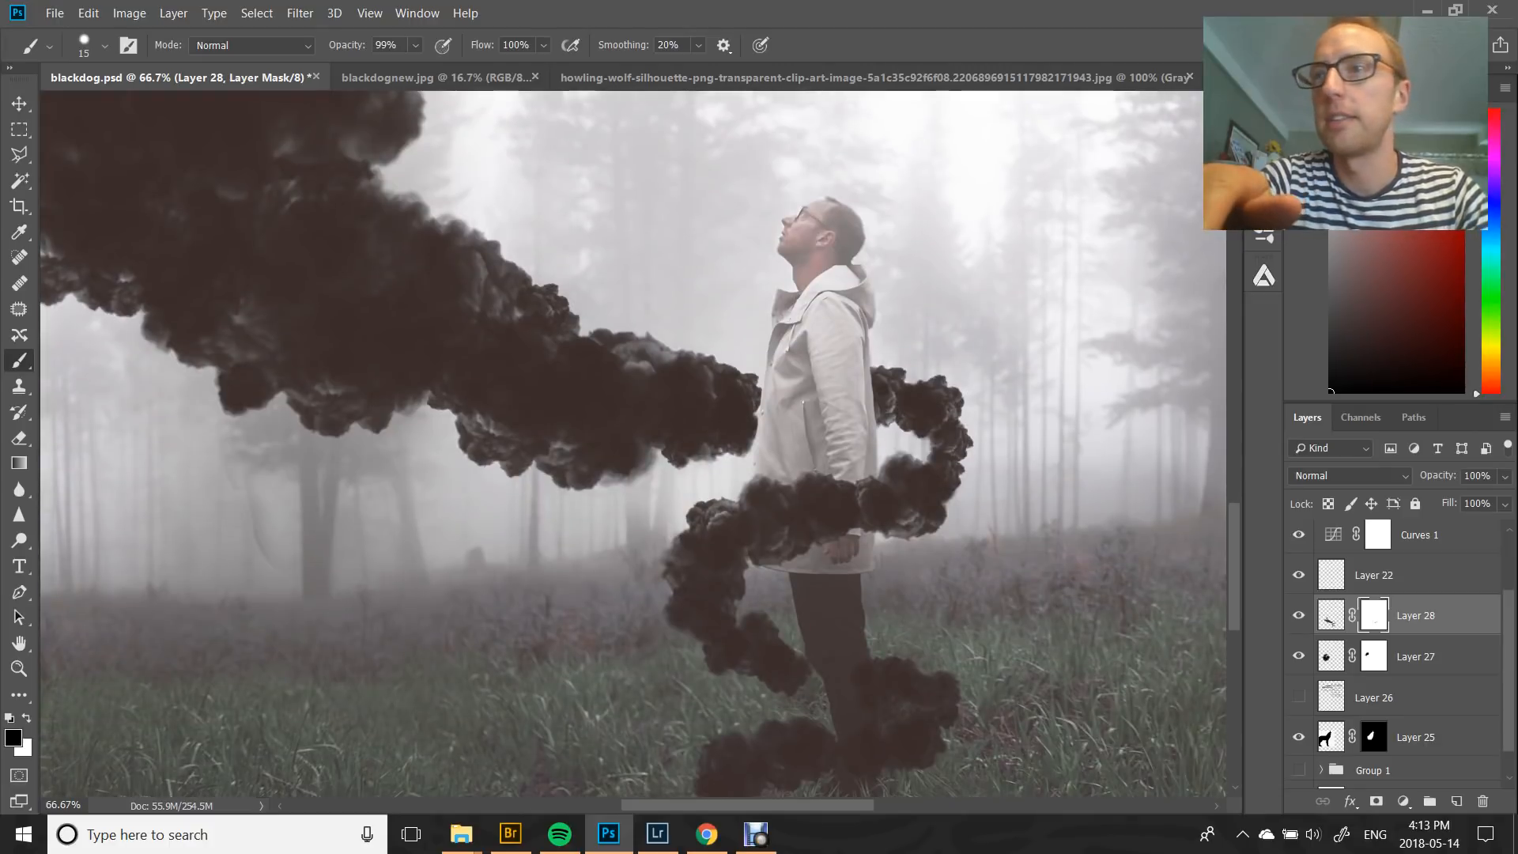
key(ctrl+2)
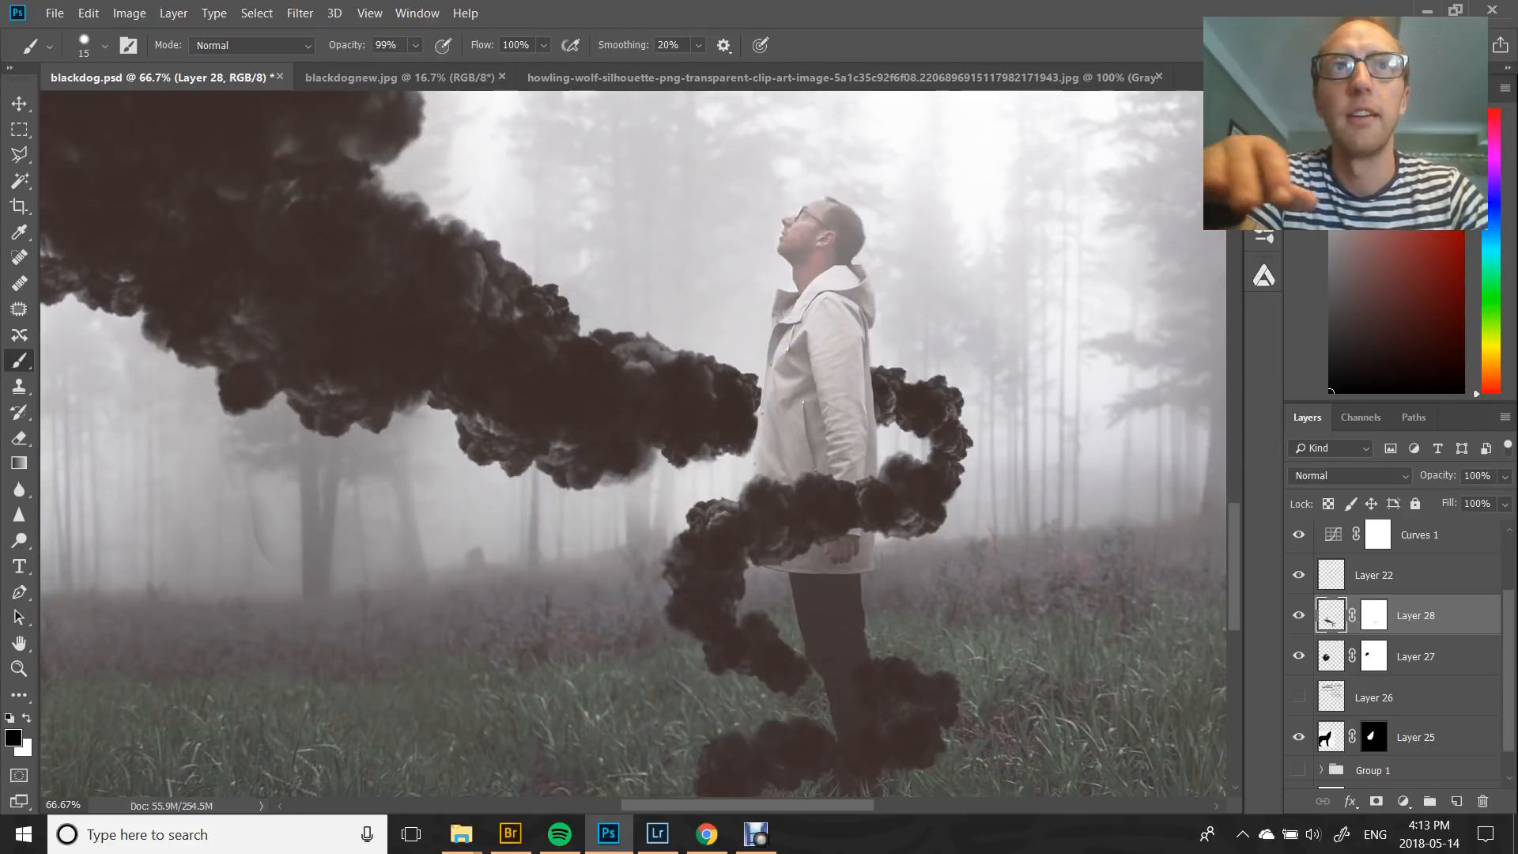
click(104, 46)
click(105, 194)
key(Return)
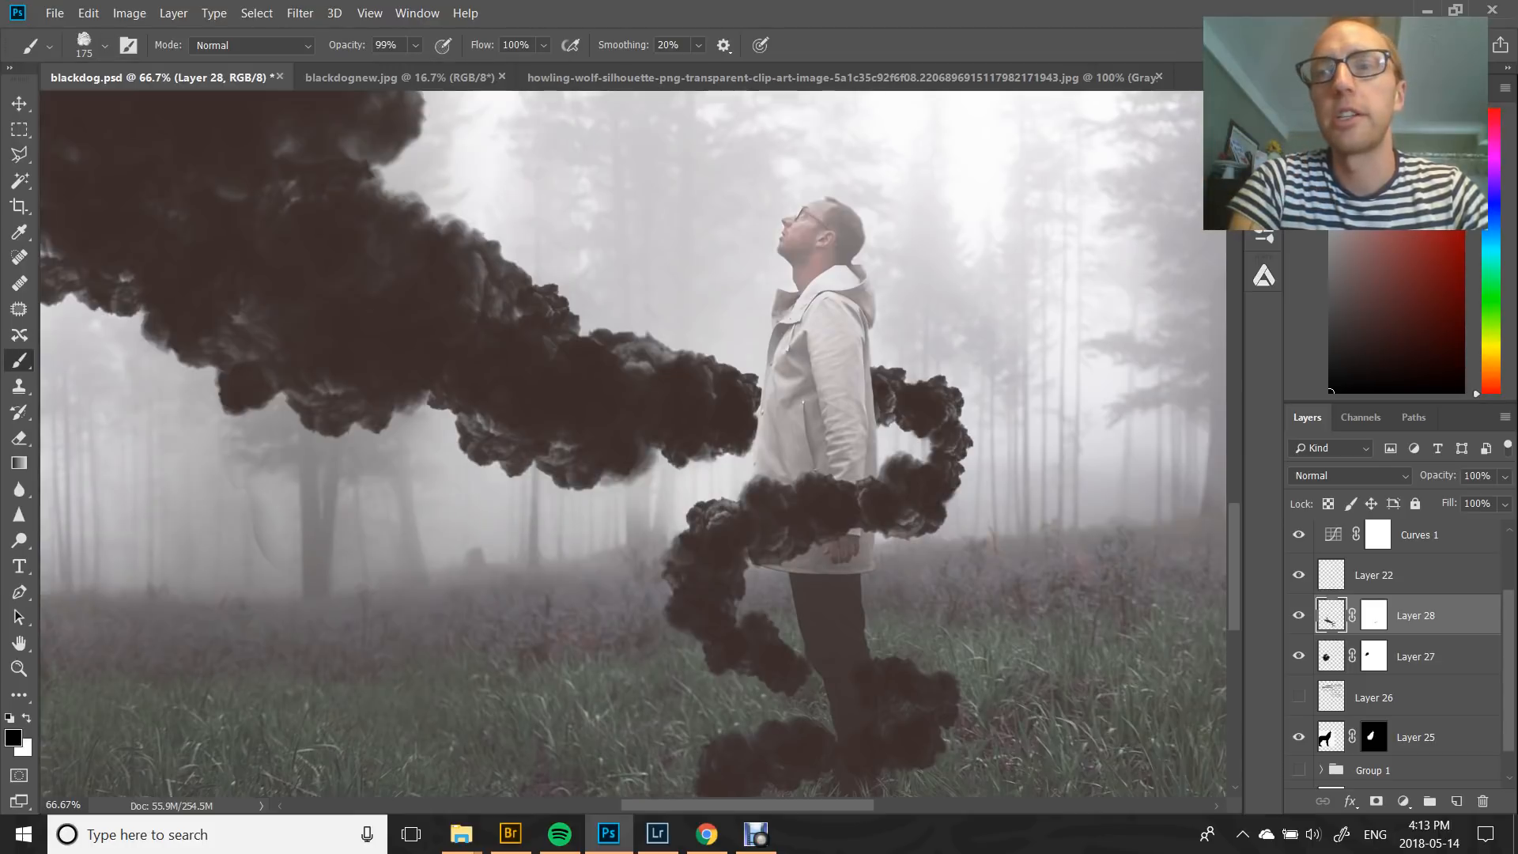
key(bracketleft)
key(bracketleft)
key(bracketleft)
key(bracketleft)
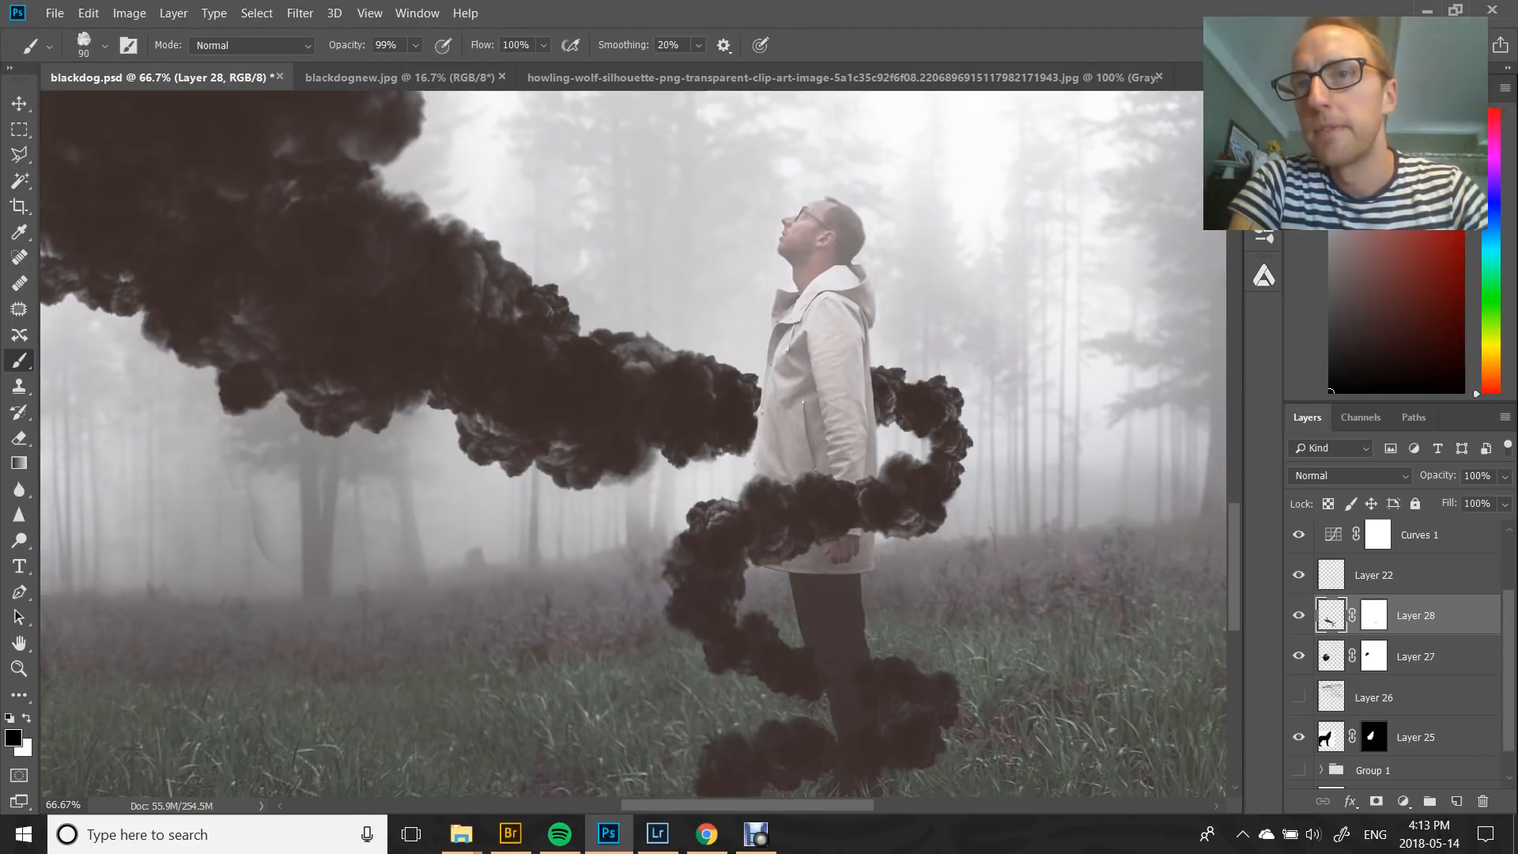
key(bracketleft)
key(bracketleft)
key(bracketleft)
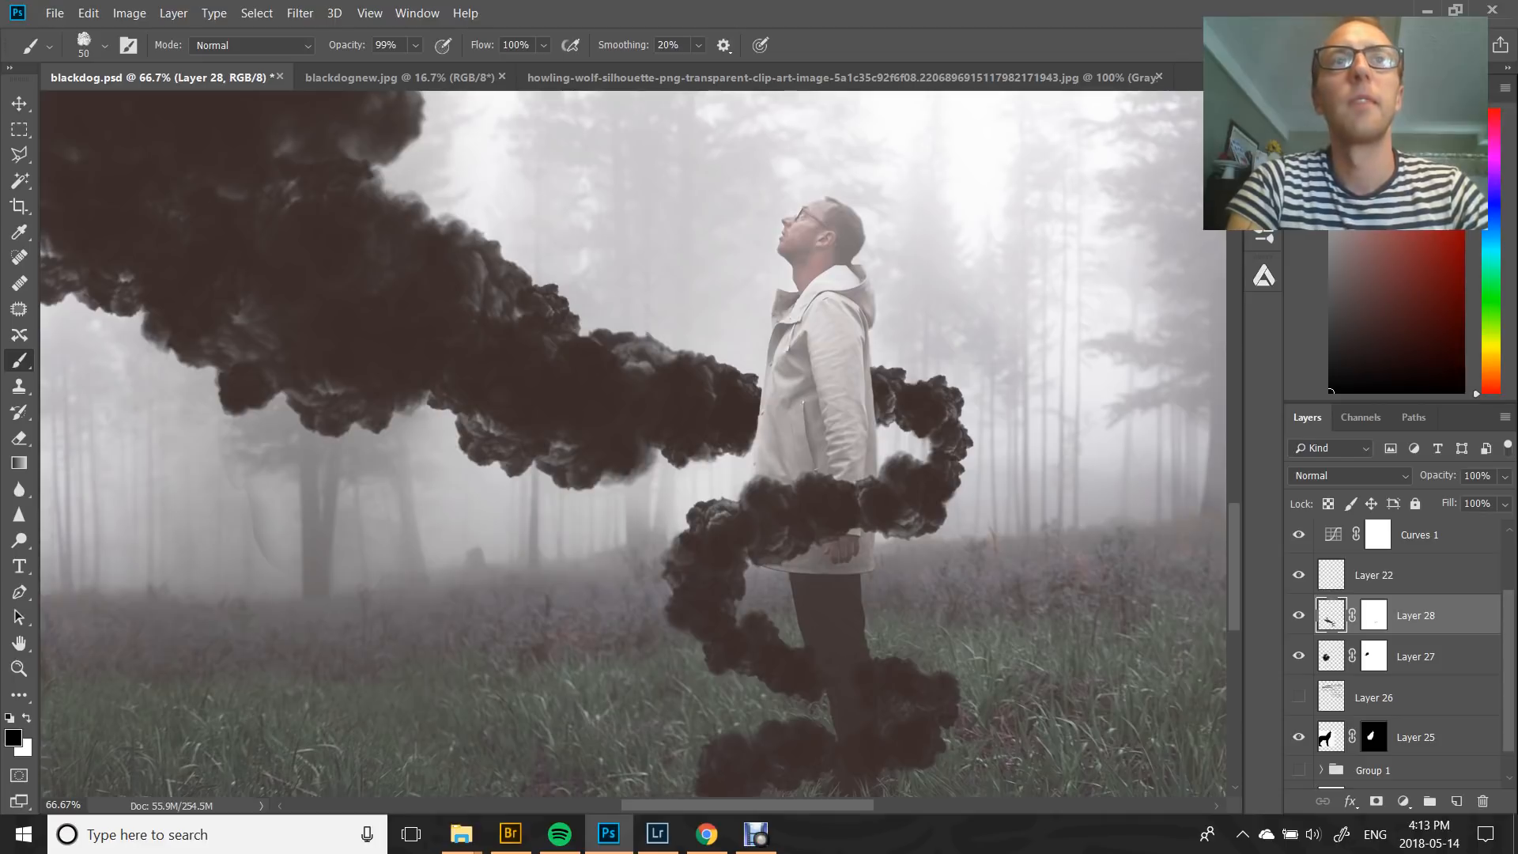
Return to the hard round brush and mask the smoke off the man's legs on Layer 28's mask, reducing the brush to 25 px
click(104, 46)
click(105, 195)
key(Escape)
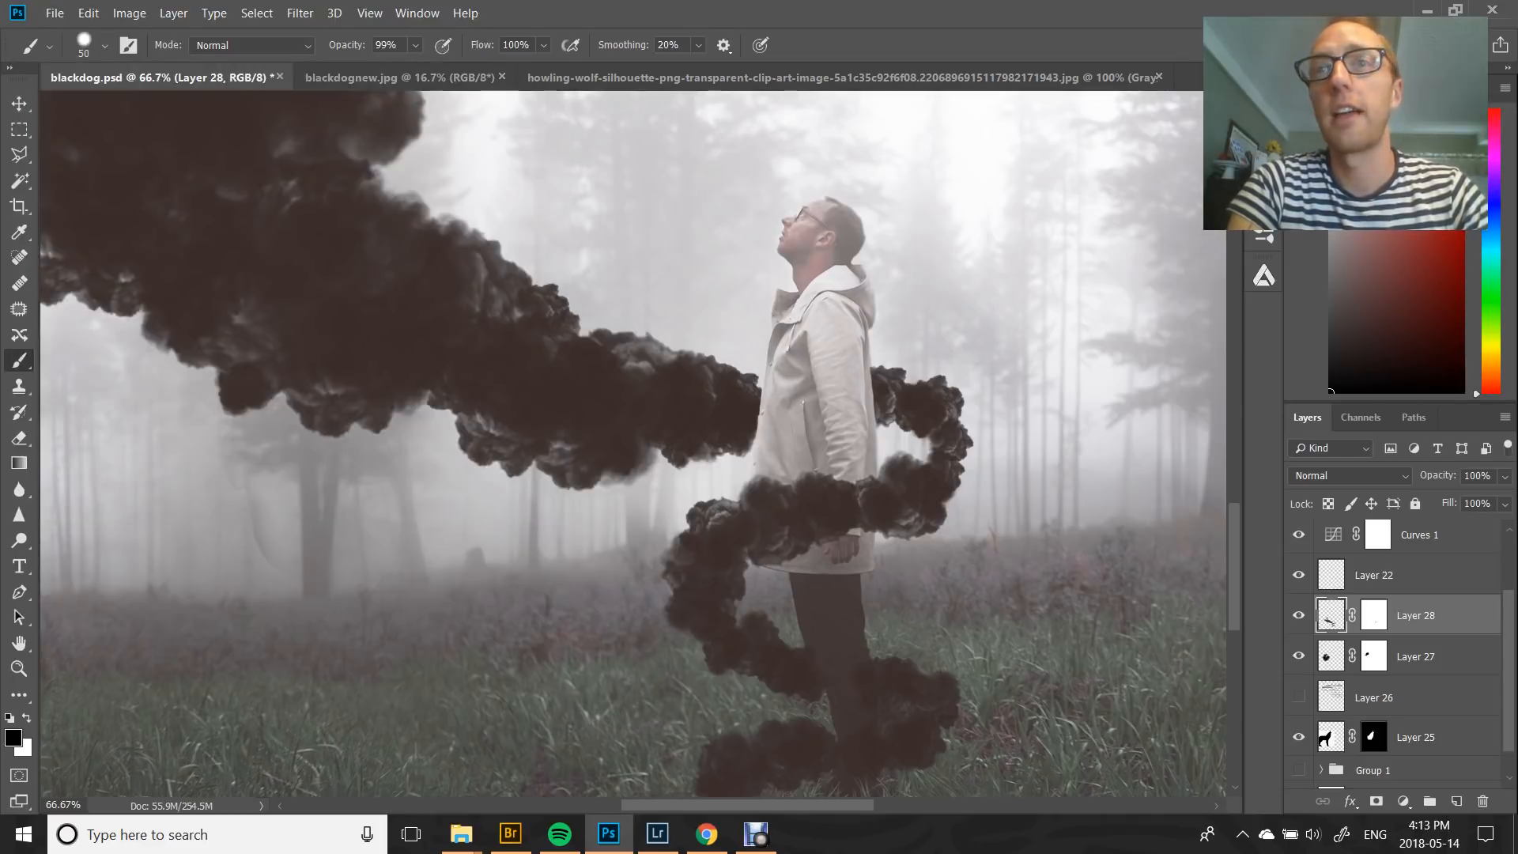
click(1375, 615)
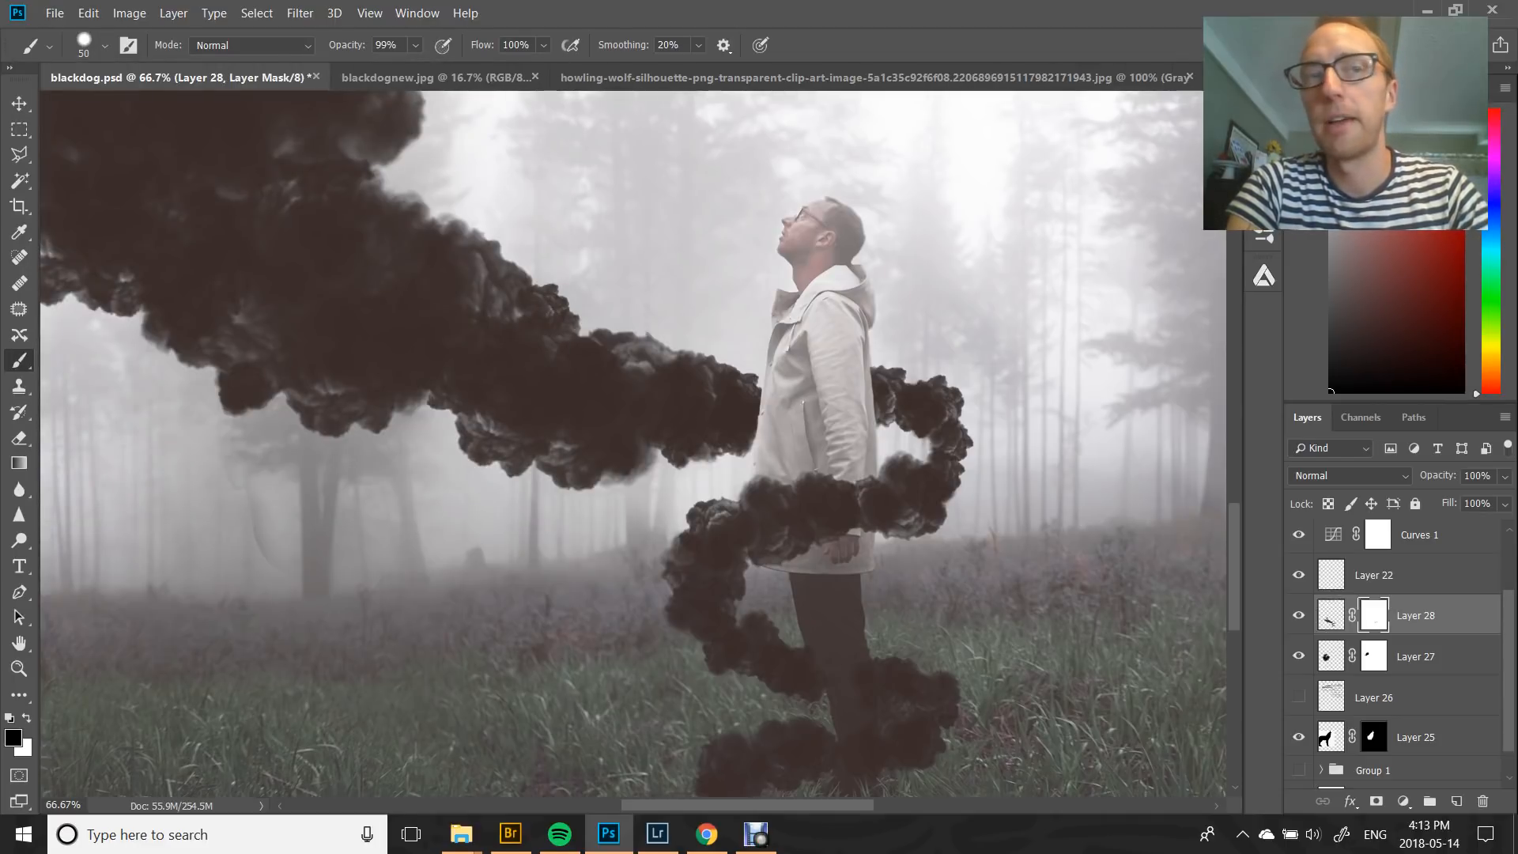
key(bracketleft)
key(bracketleft)
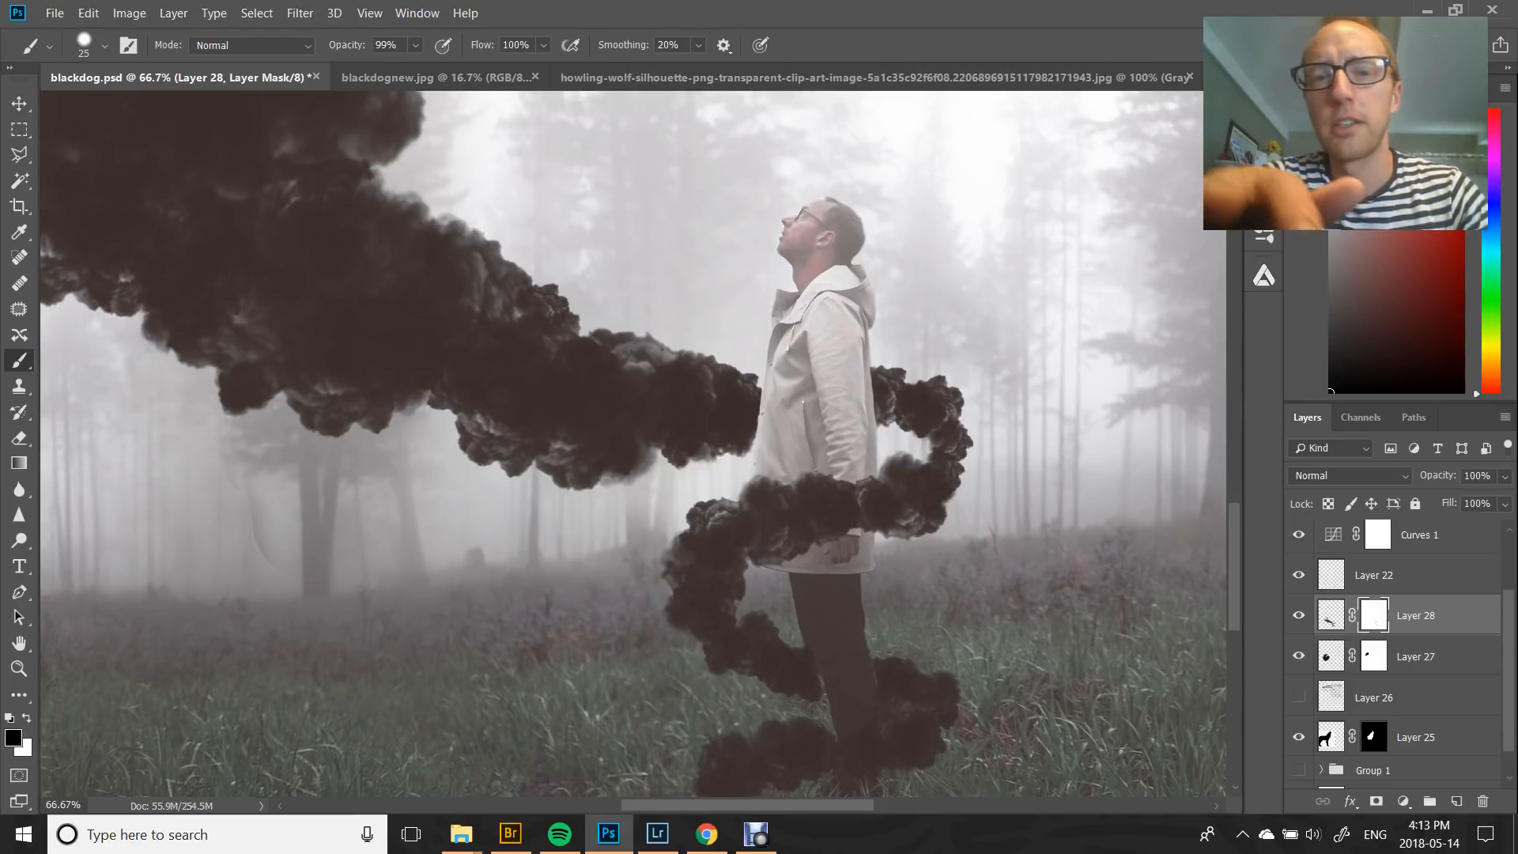
Refine the mask edge around the man's legs with a 9 px brush, alternating white and black
key(x)
key(bracketleft)
key(bracketleft)
key(bracketleft)
key(bracketleft)
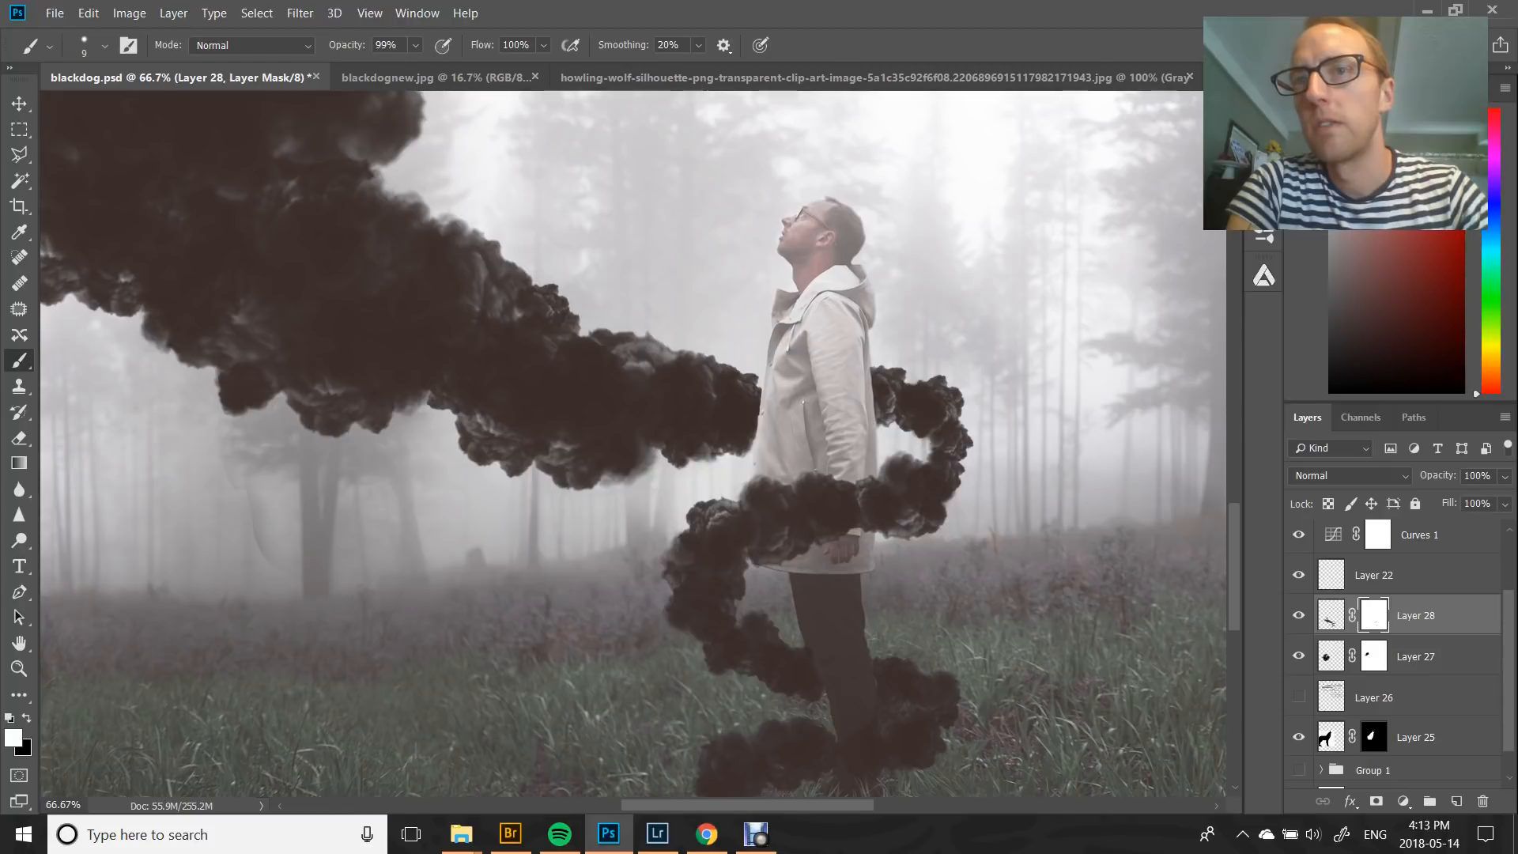
key(x)
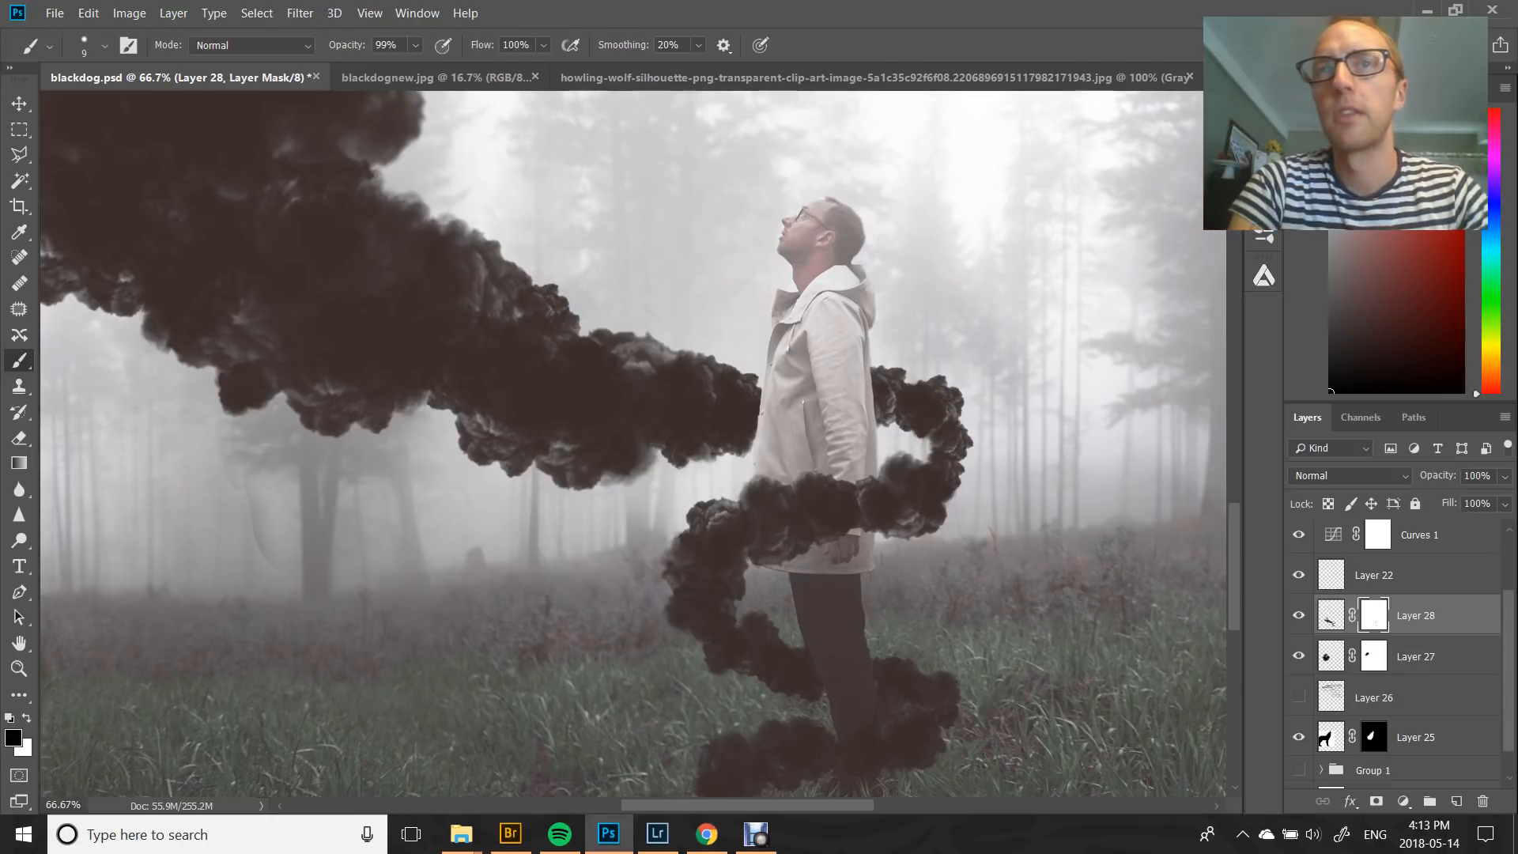
key(ctrl+minus)
key(ctrl+minus)
key(ctrl+minus)
key(ctrl+minus)
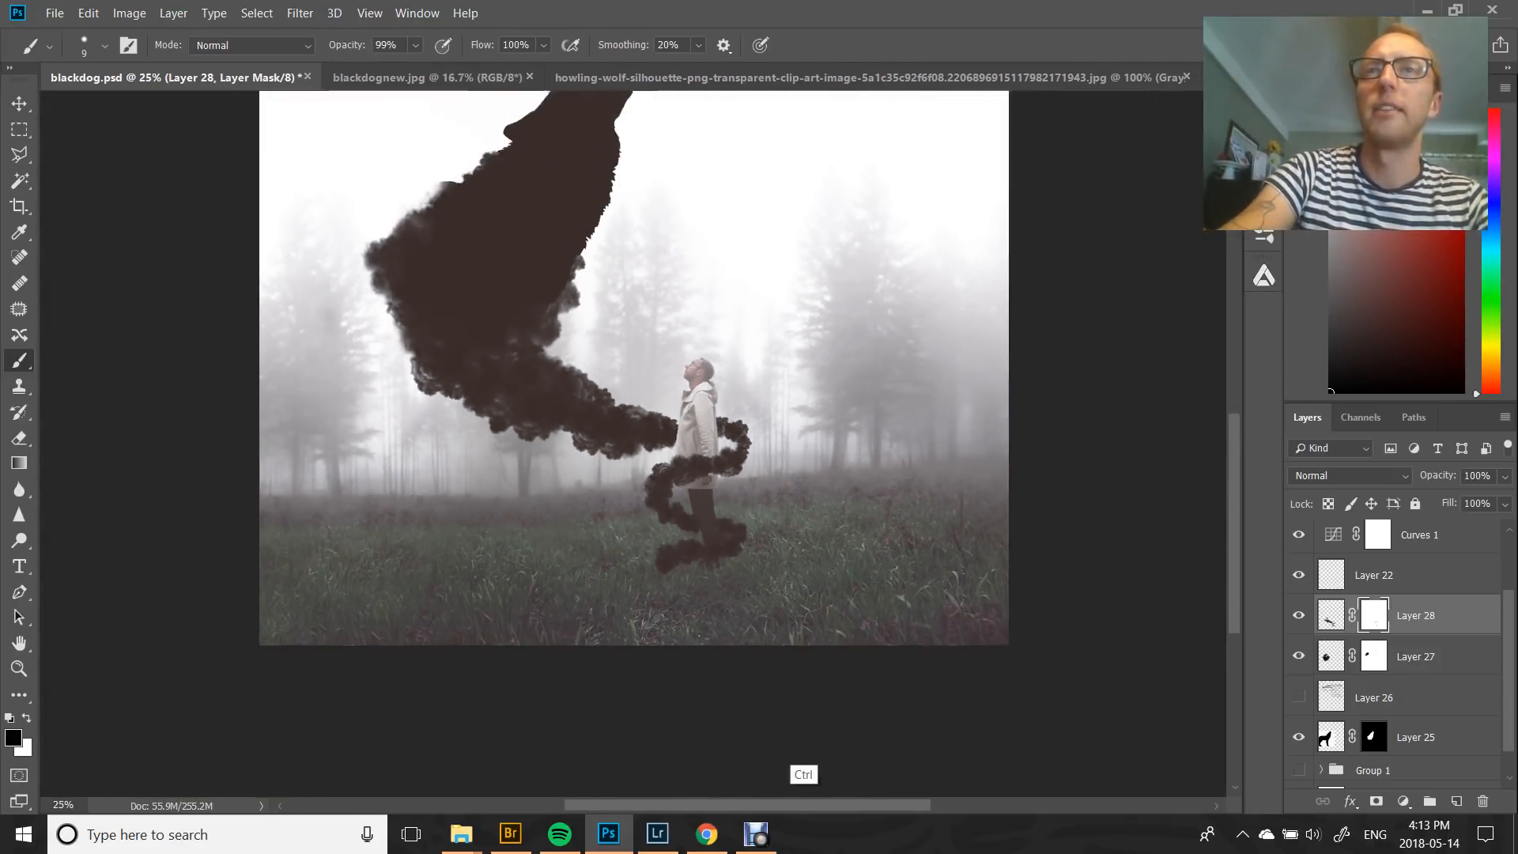
key(ctrl+minus)
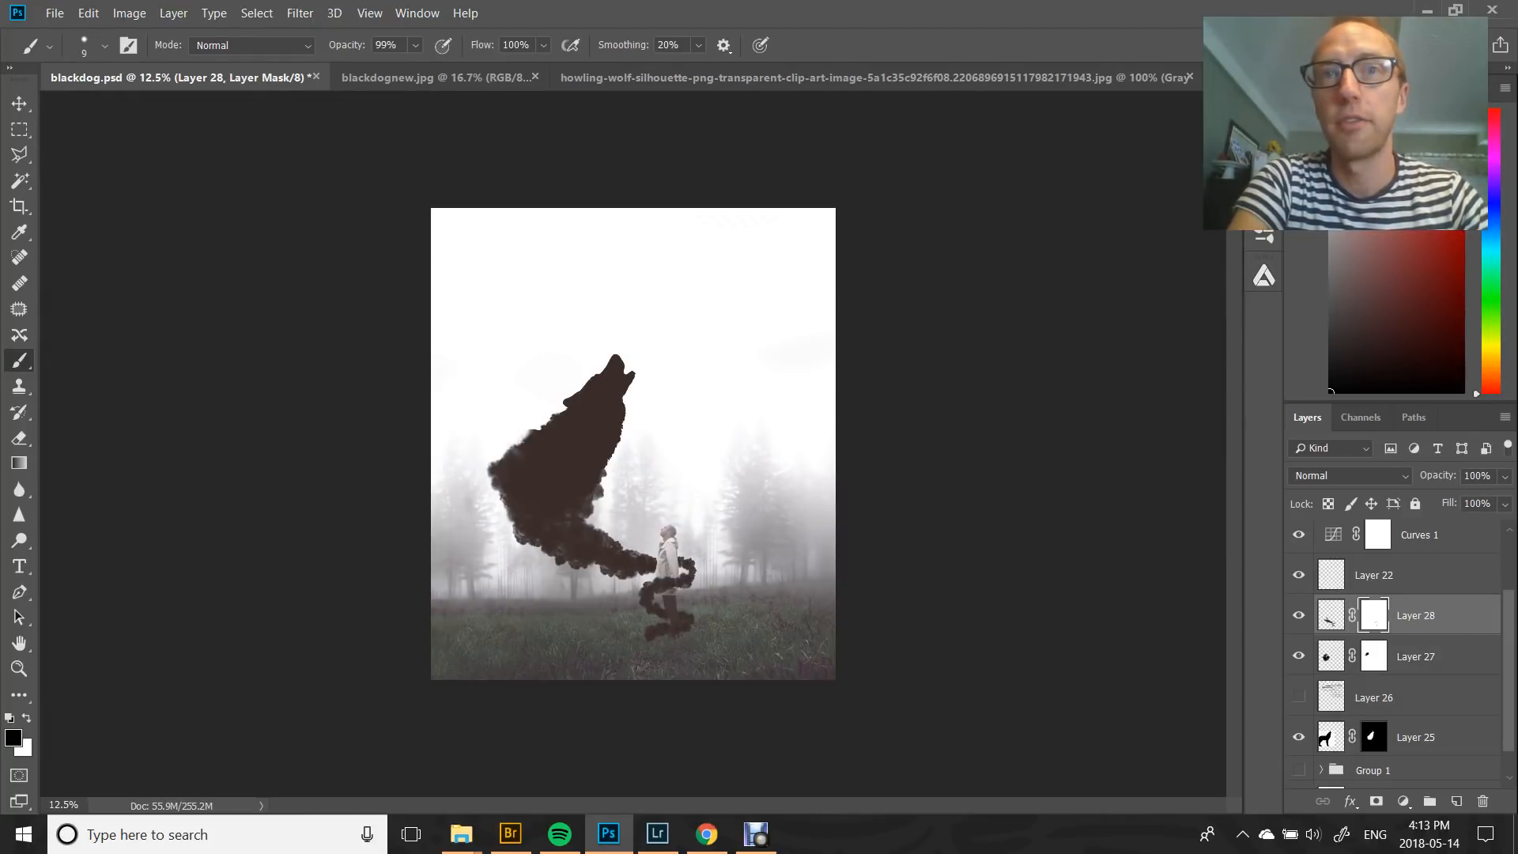
scroll(1396, 649, up, 2)
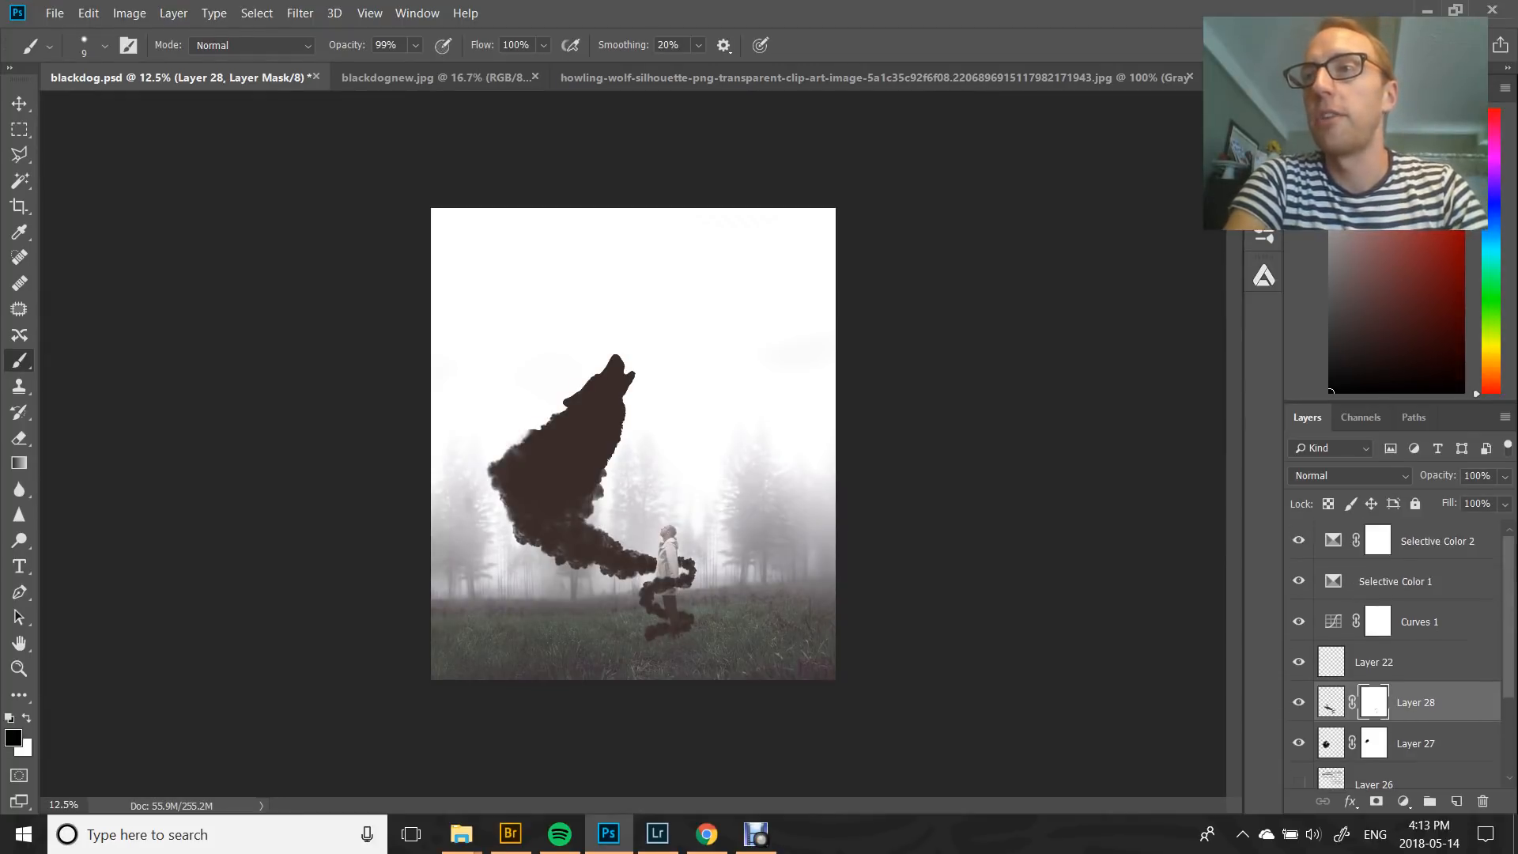
Add a Gradient Map adjustment layer directly above Layer 22
scroll(1396, 648, down, 2)
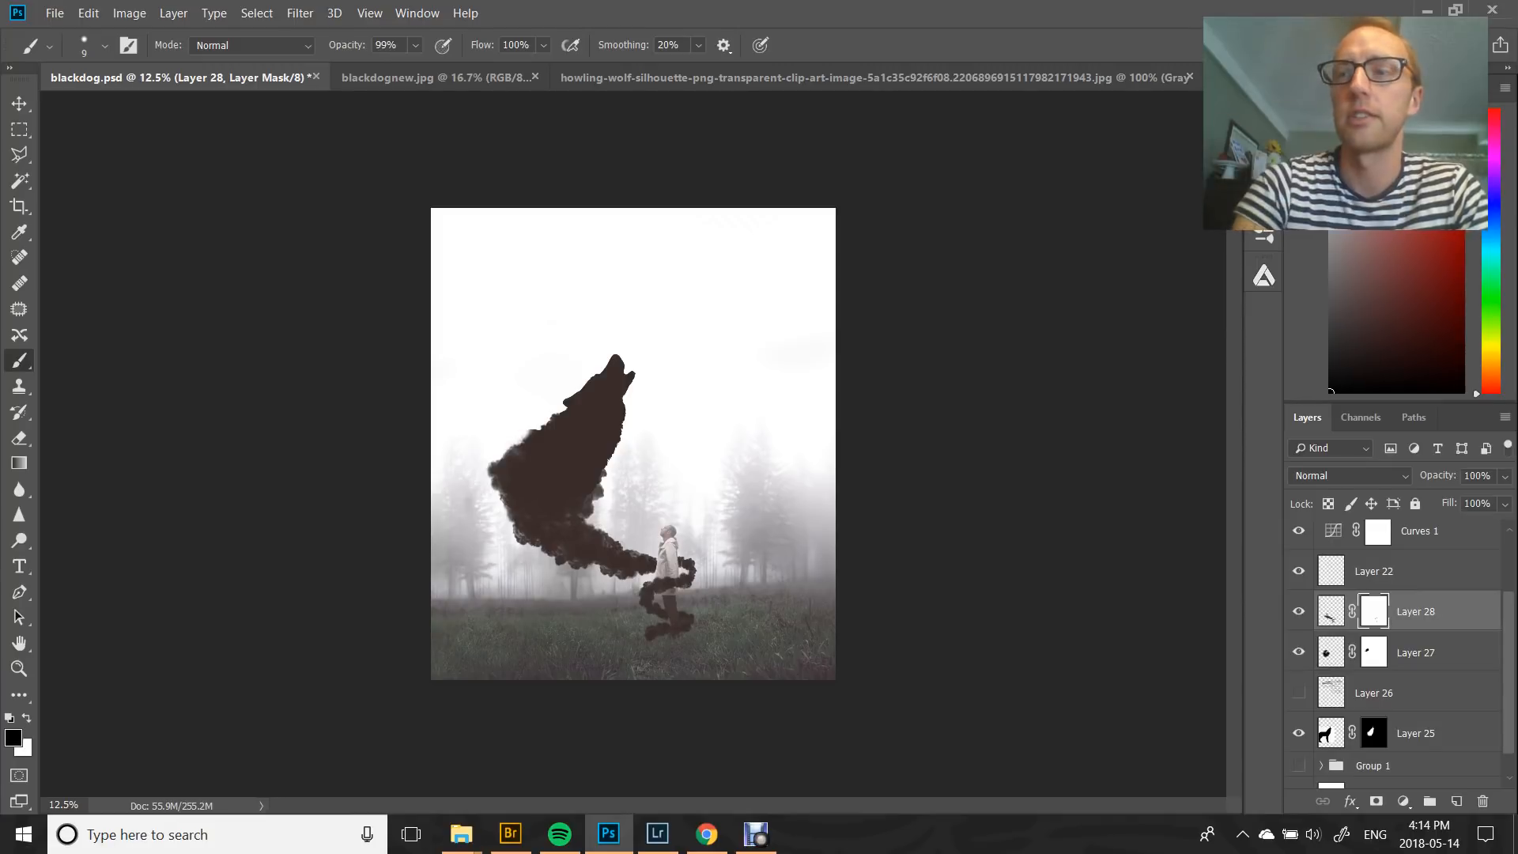
key(ctrl+plus)
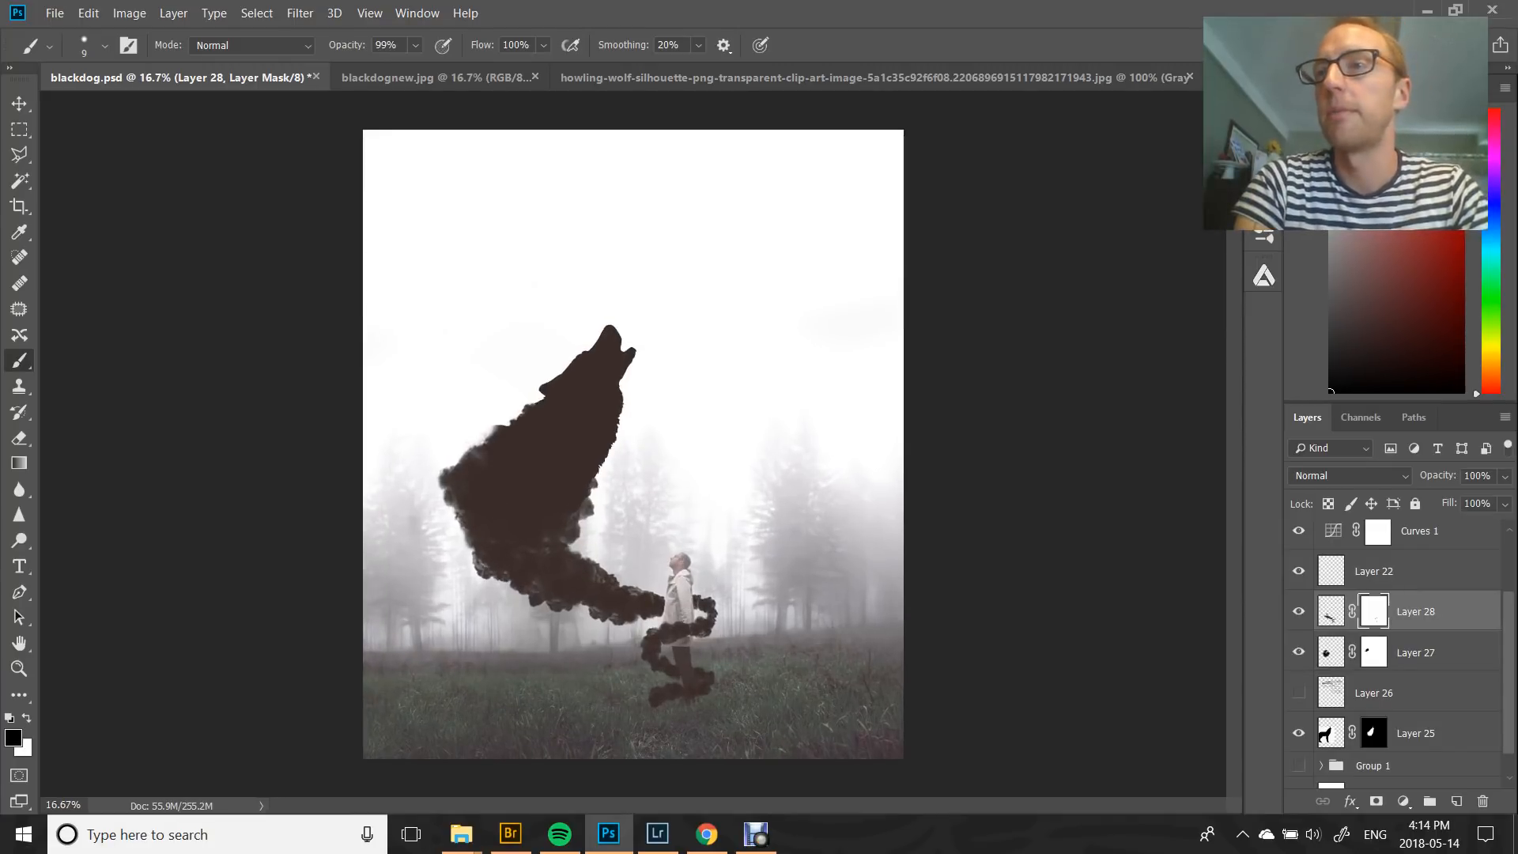
scroll(1395, 655, up, 2)
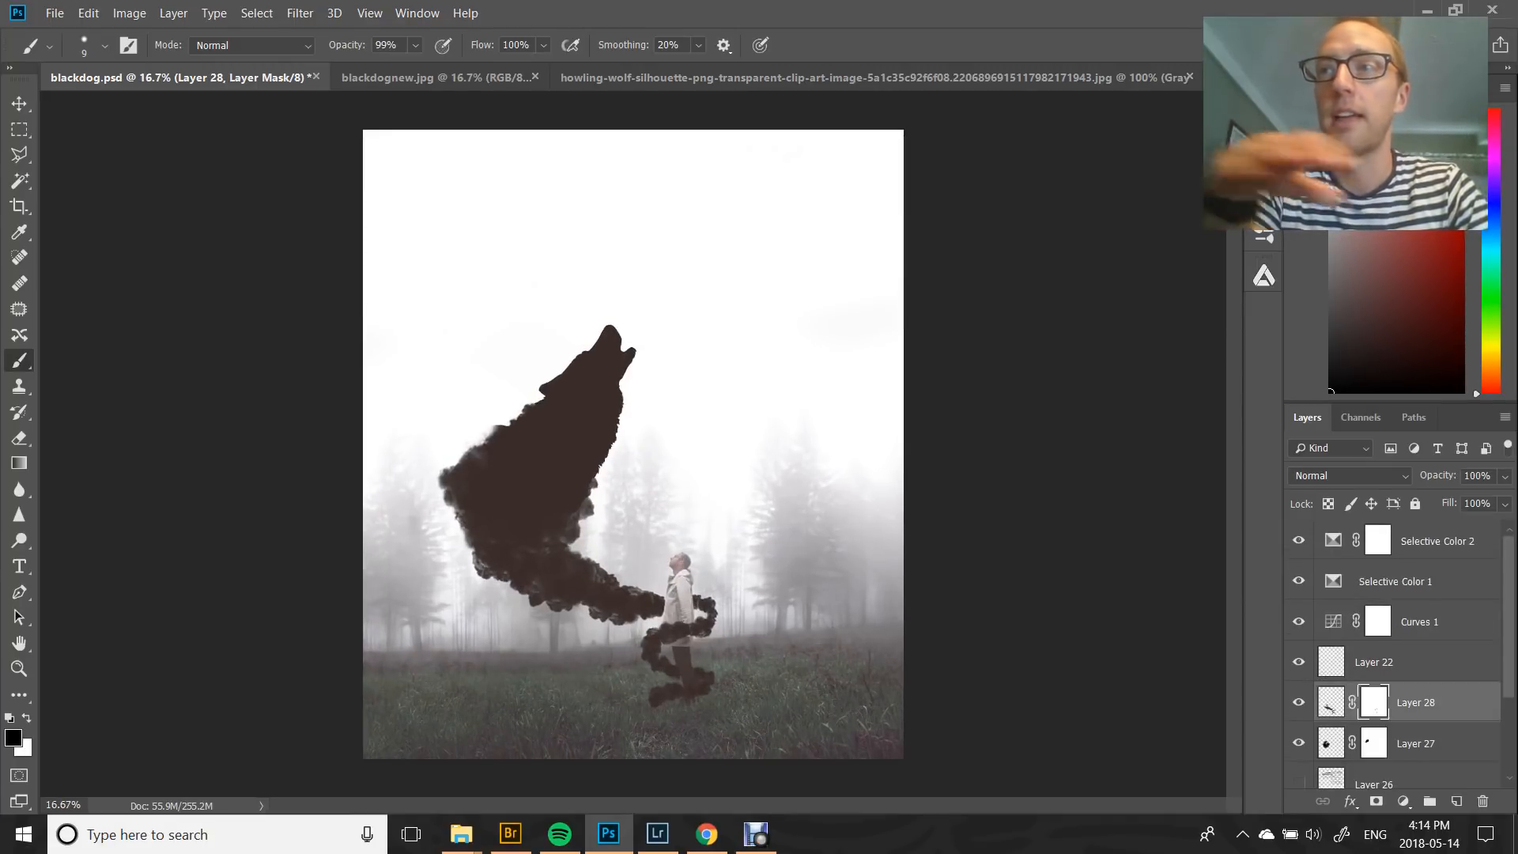
click(1412, 663)
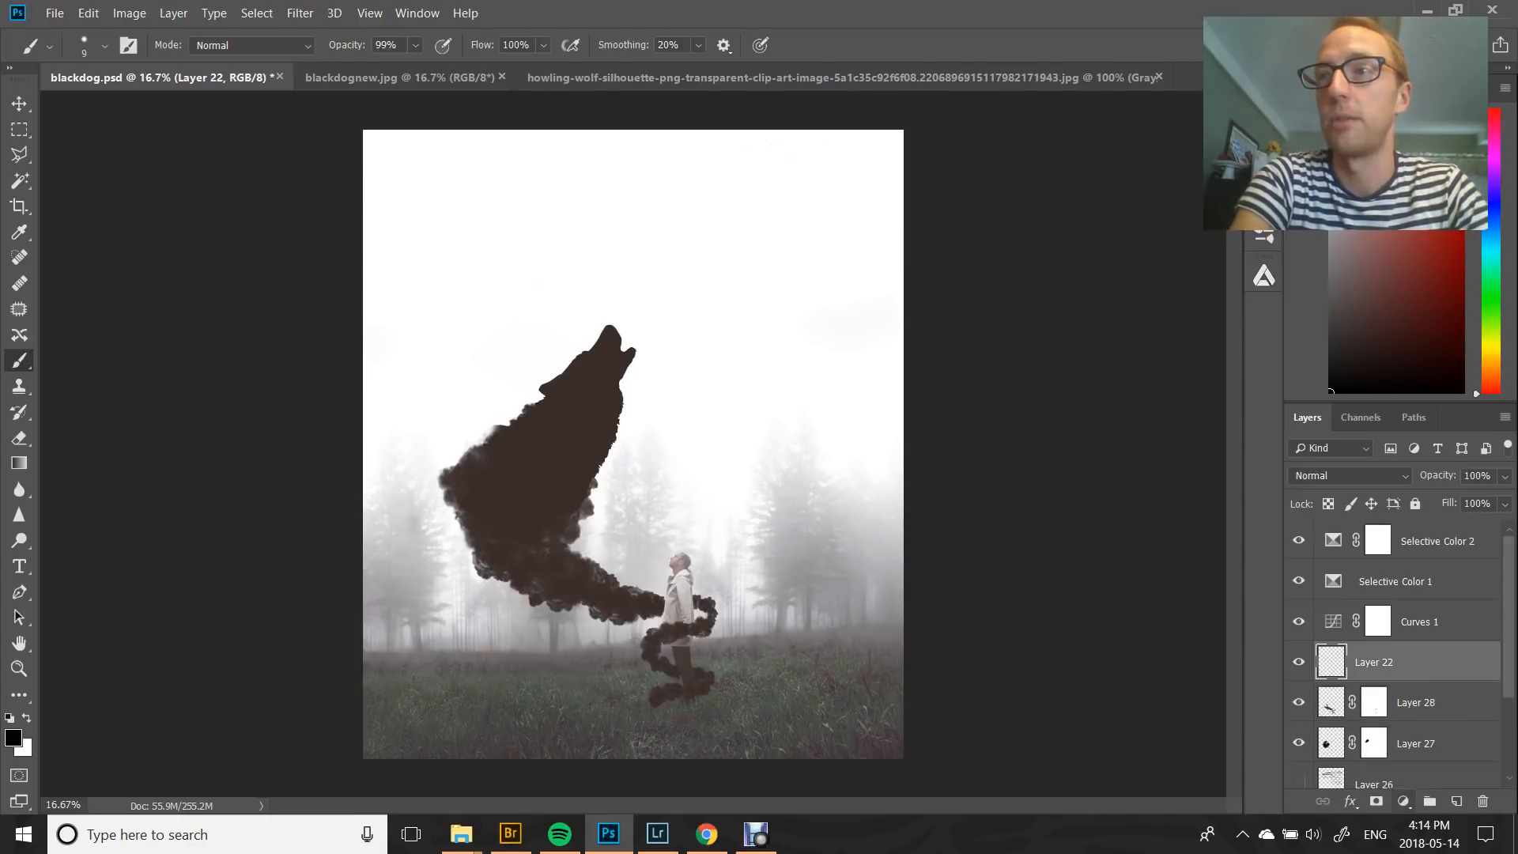
click(1403, 801)
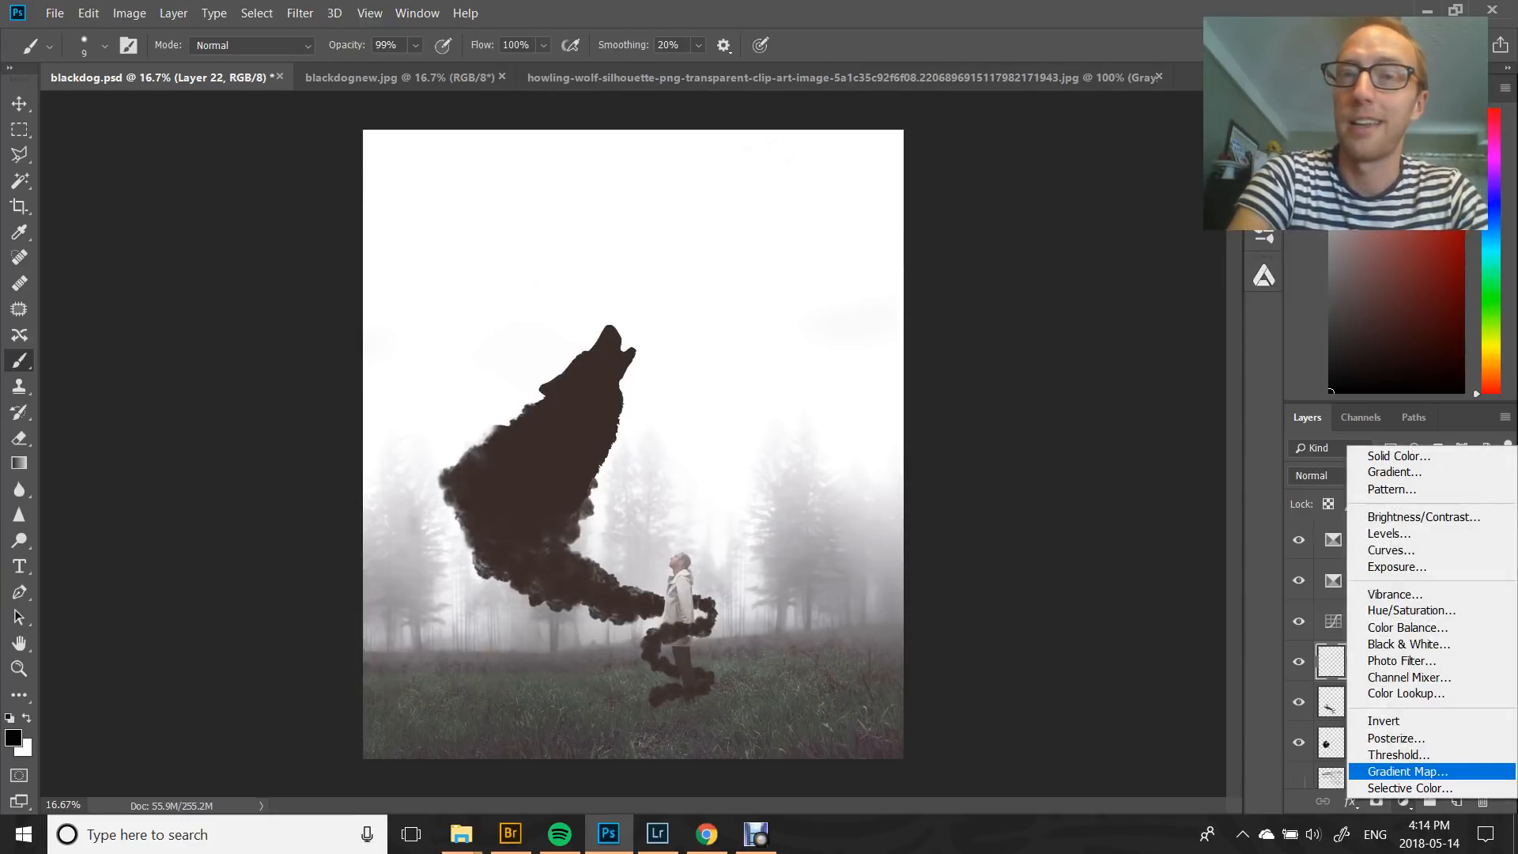
click(1408, 771)
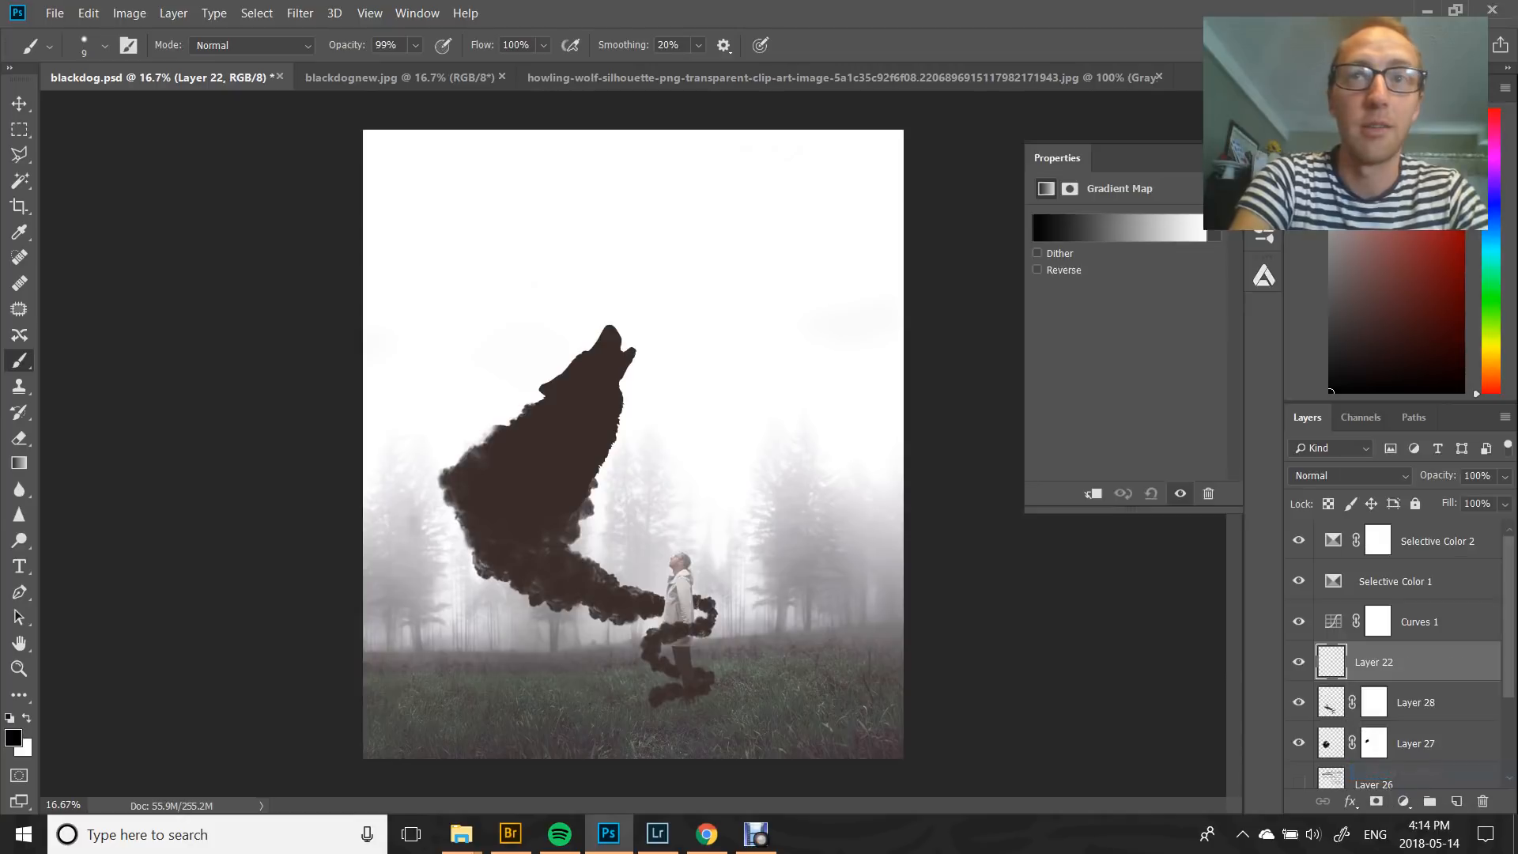
click(1038, 270)
click(1038, 270)
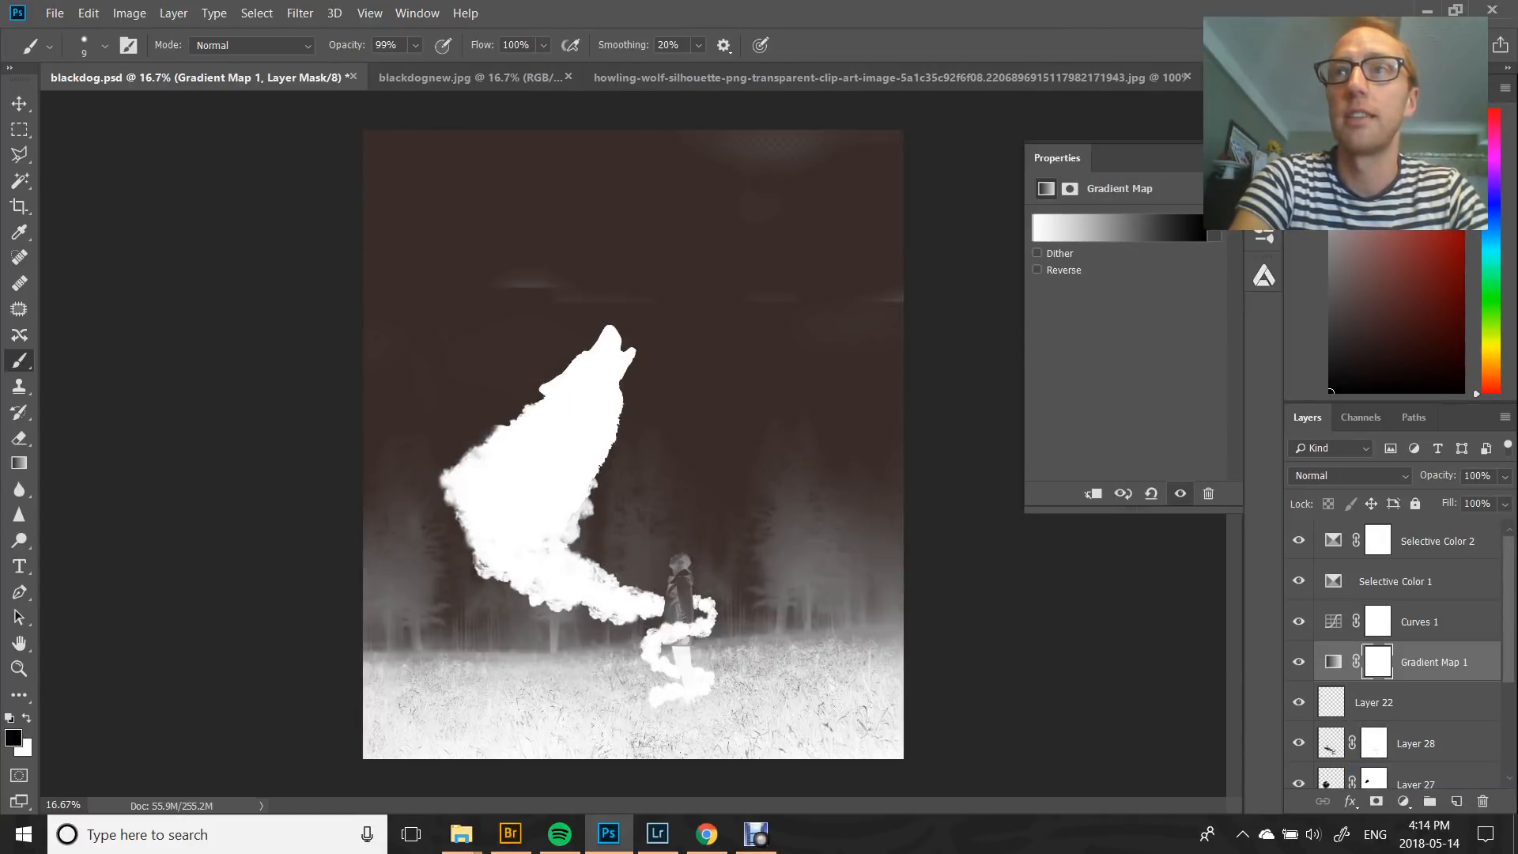
Try the Sepia Antique preset on the gradient map and preview it with the gradient reversed
click(1119, 227)
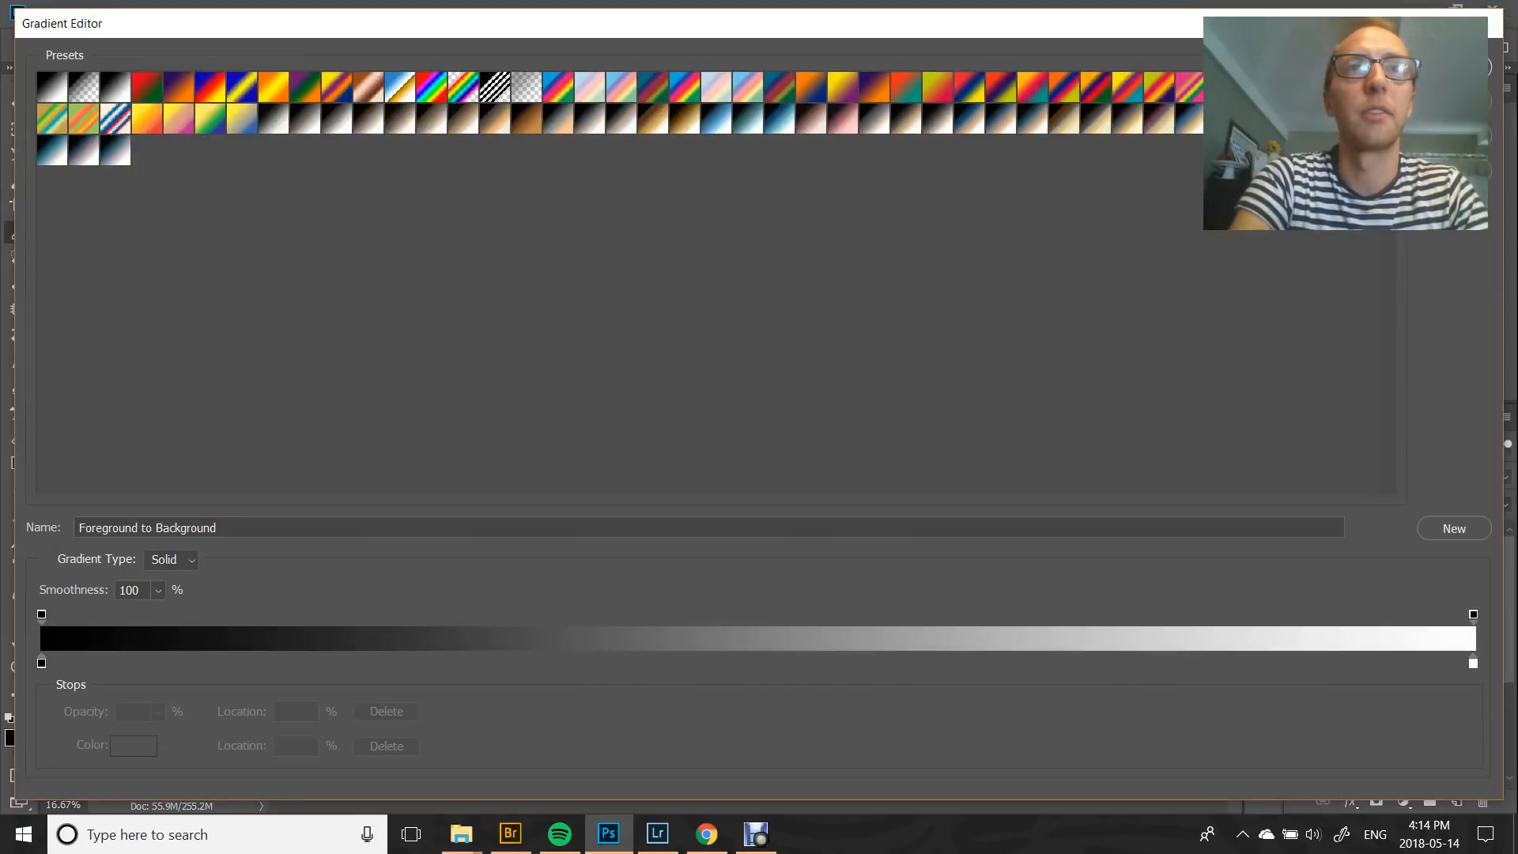
click(527, 119)
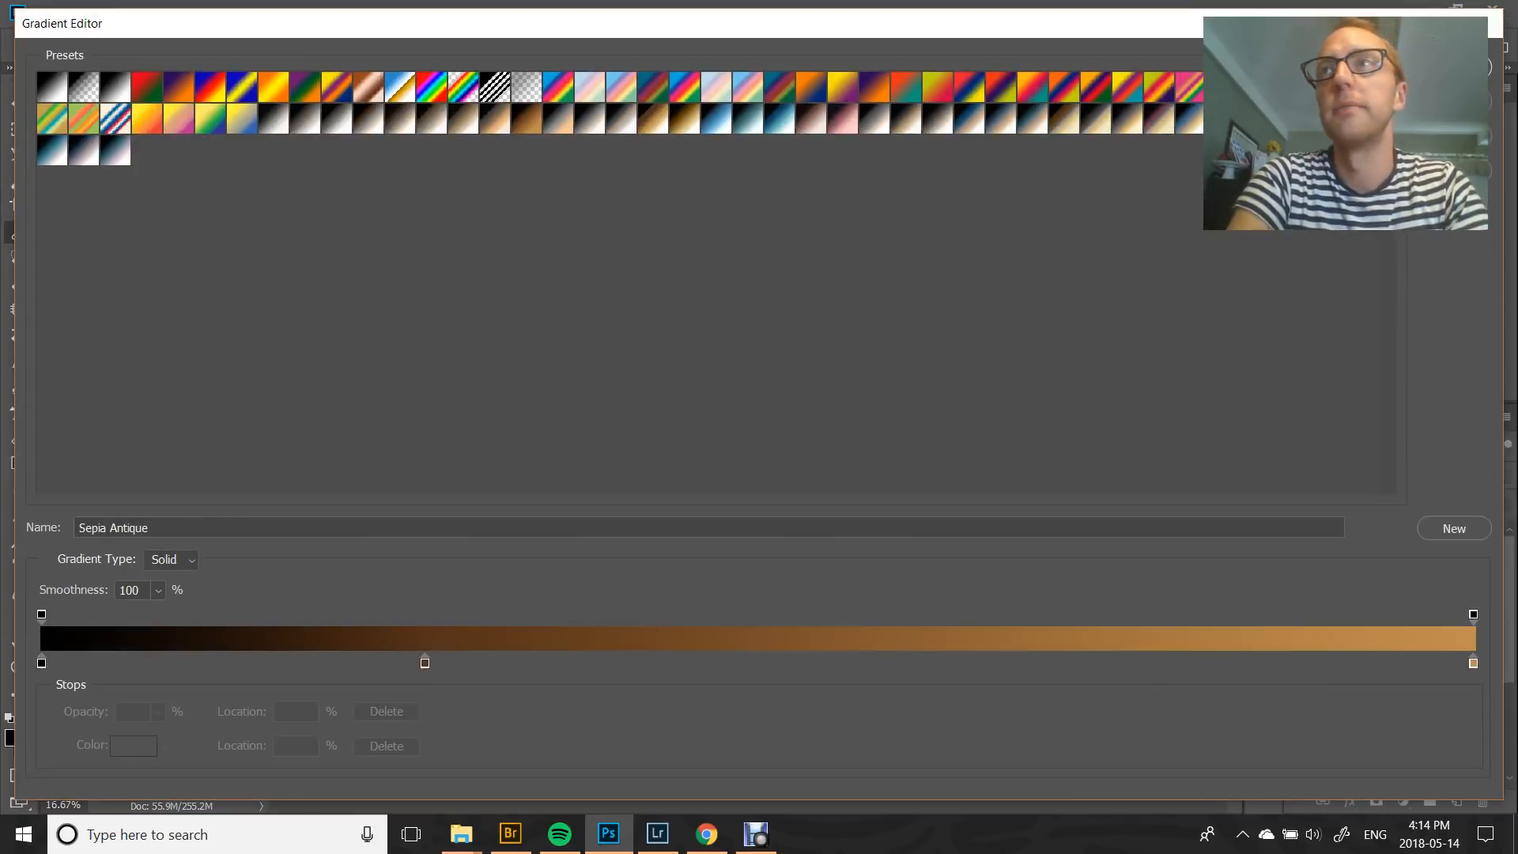
click(1454, 67)
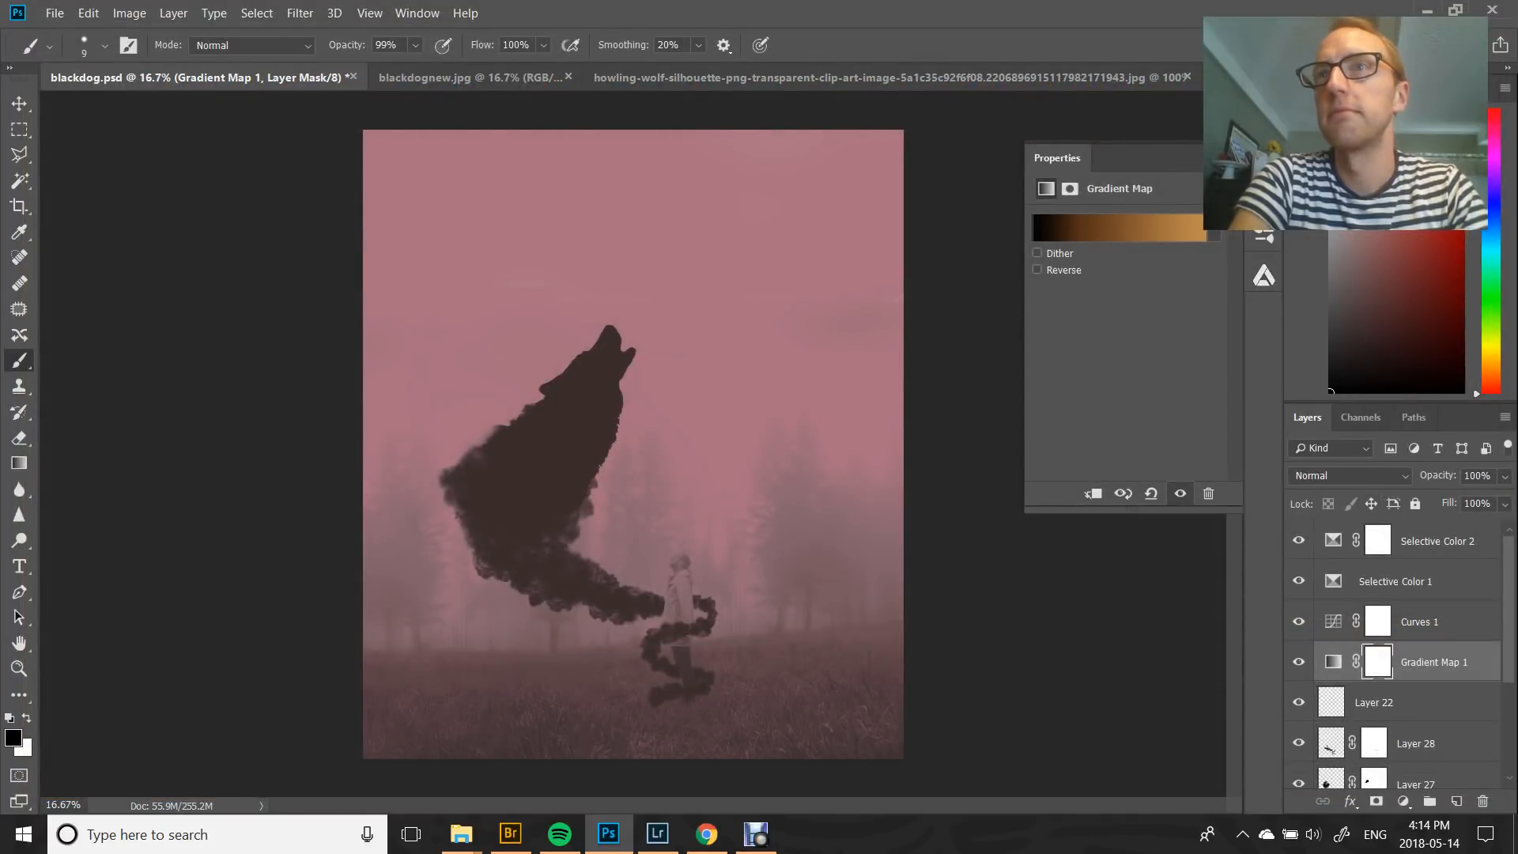
click(1038, 269)
click(1037, 270)
Apply the Sepia-Selenium 2 preset to the gradient map
click(1118, 228)
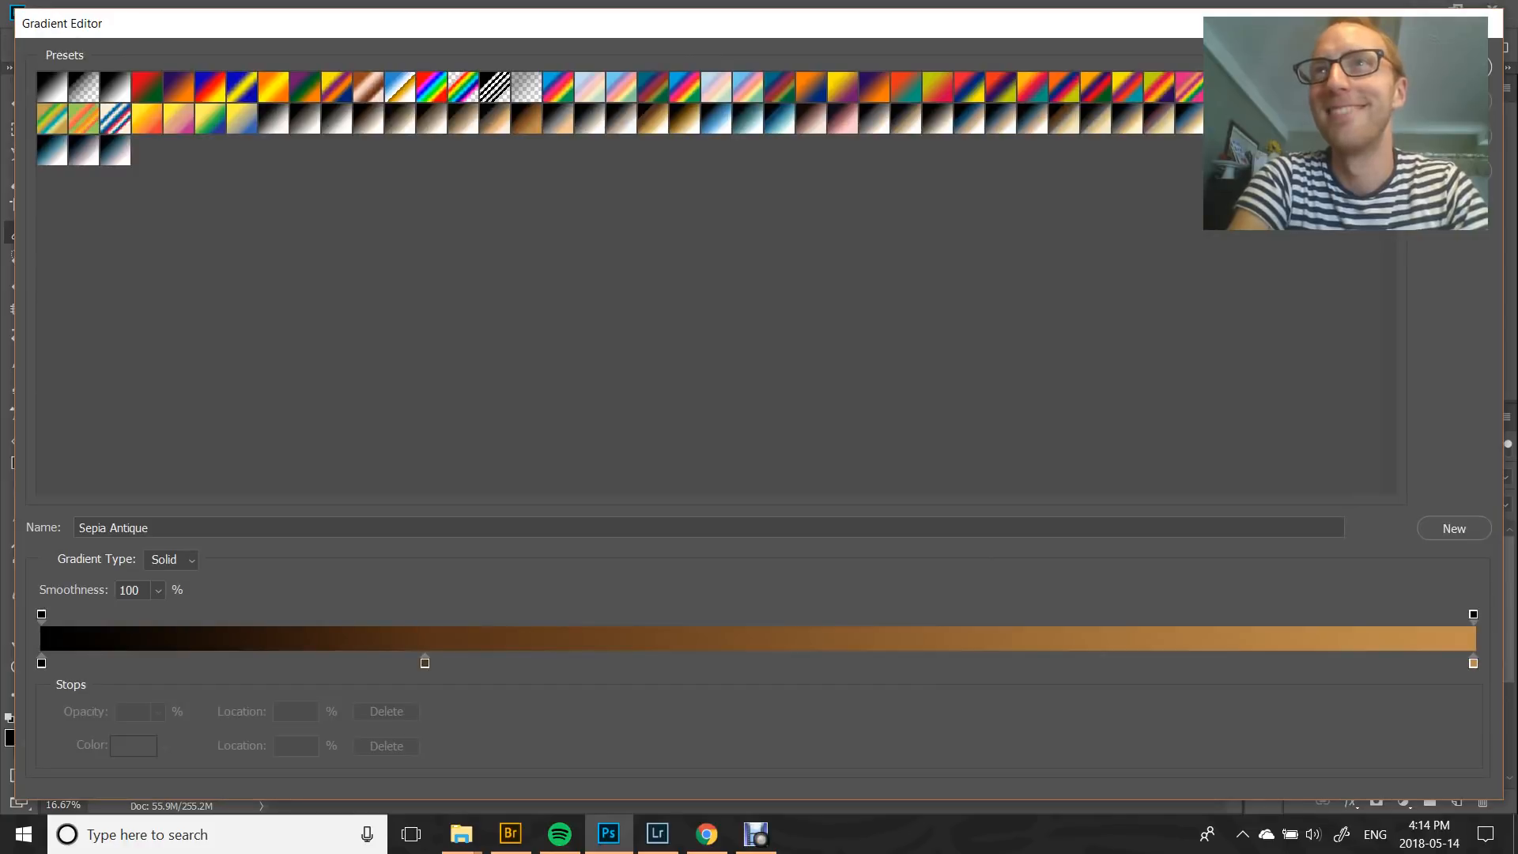
click(559, 119)
click(1454, 68)
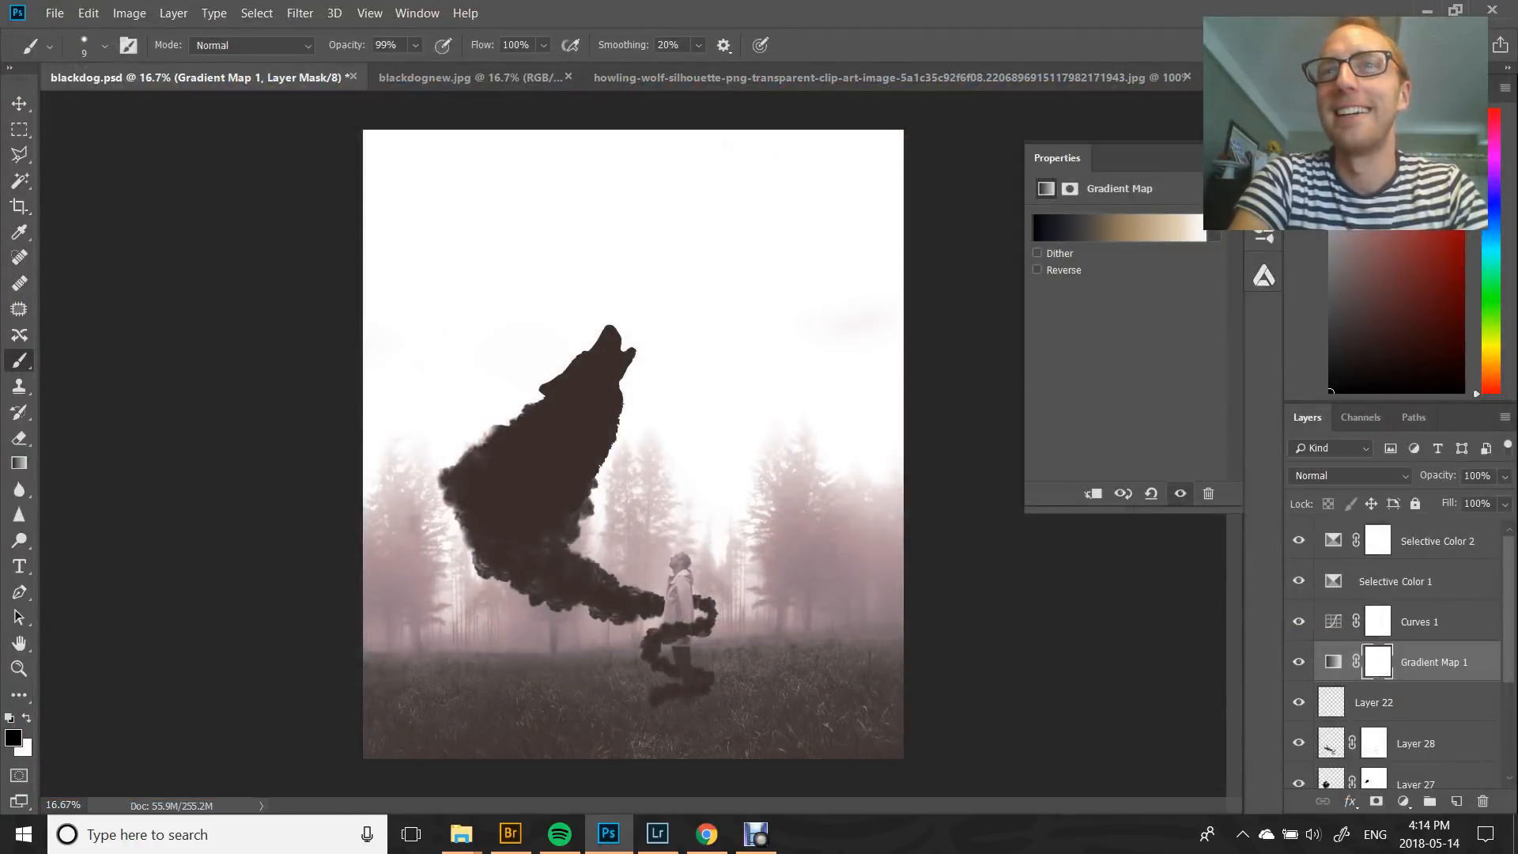
Set the gradient map layer's blend mode to Multiply and its opacity to 29%, after trying Soft Light
click(1351, 475)
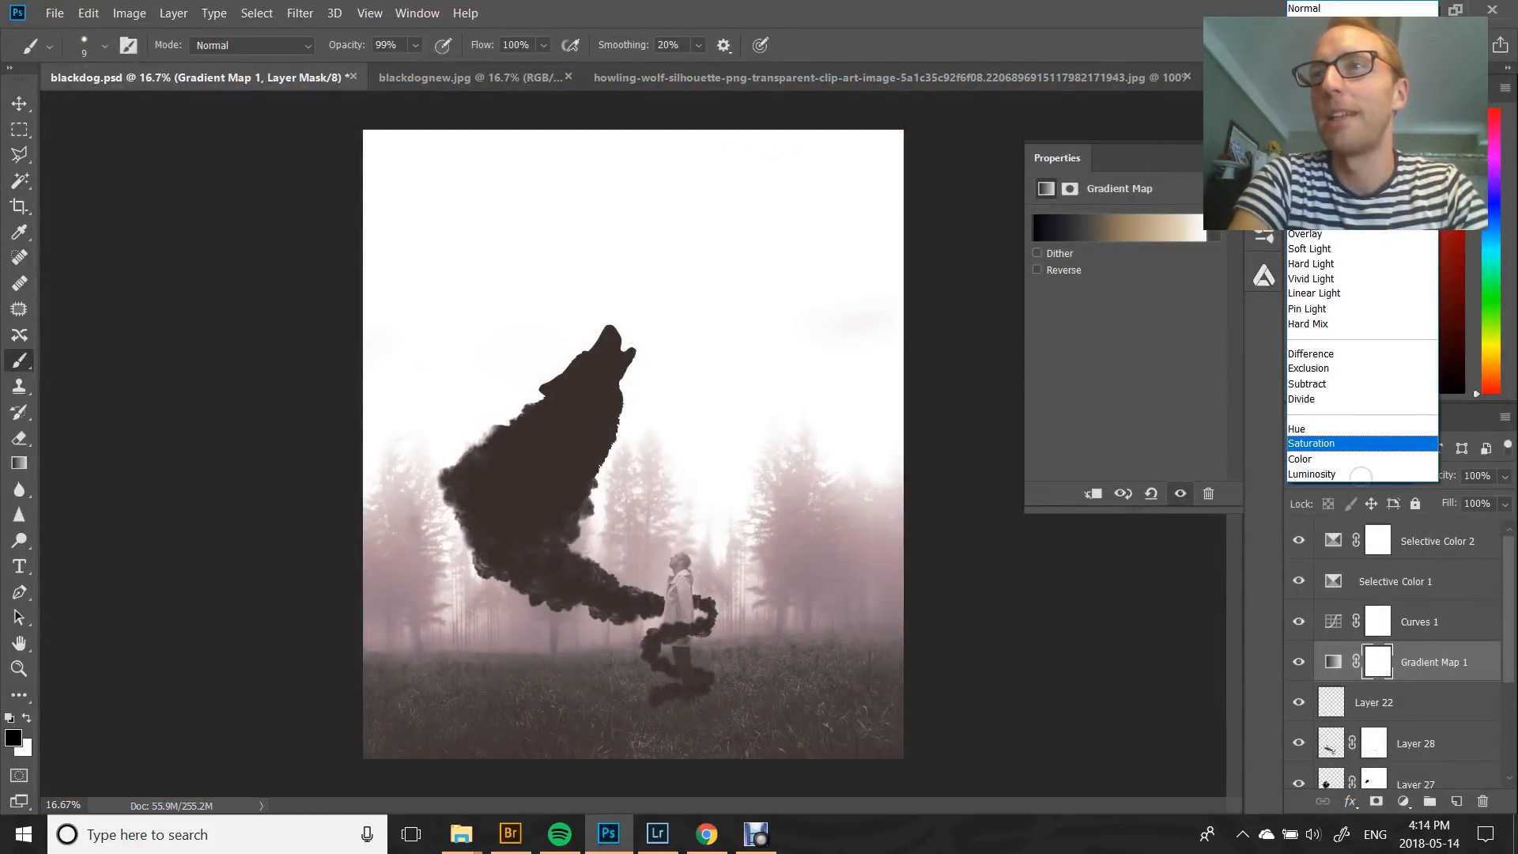
click(1329, 270)
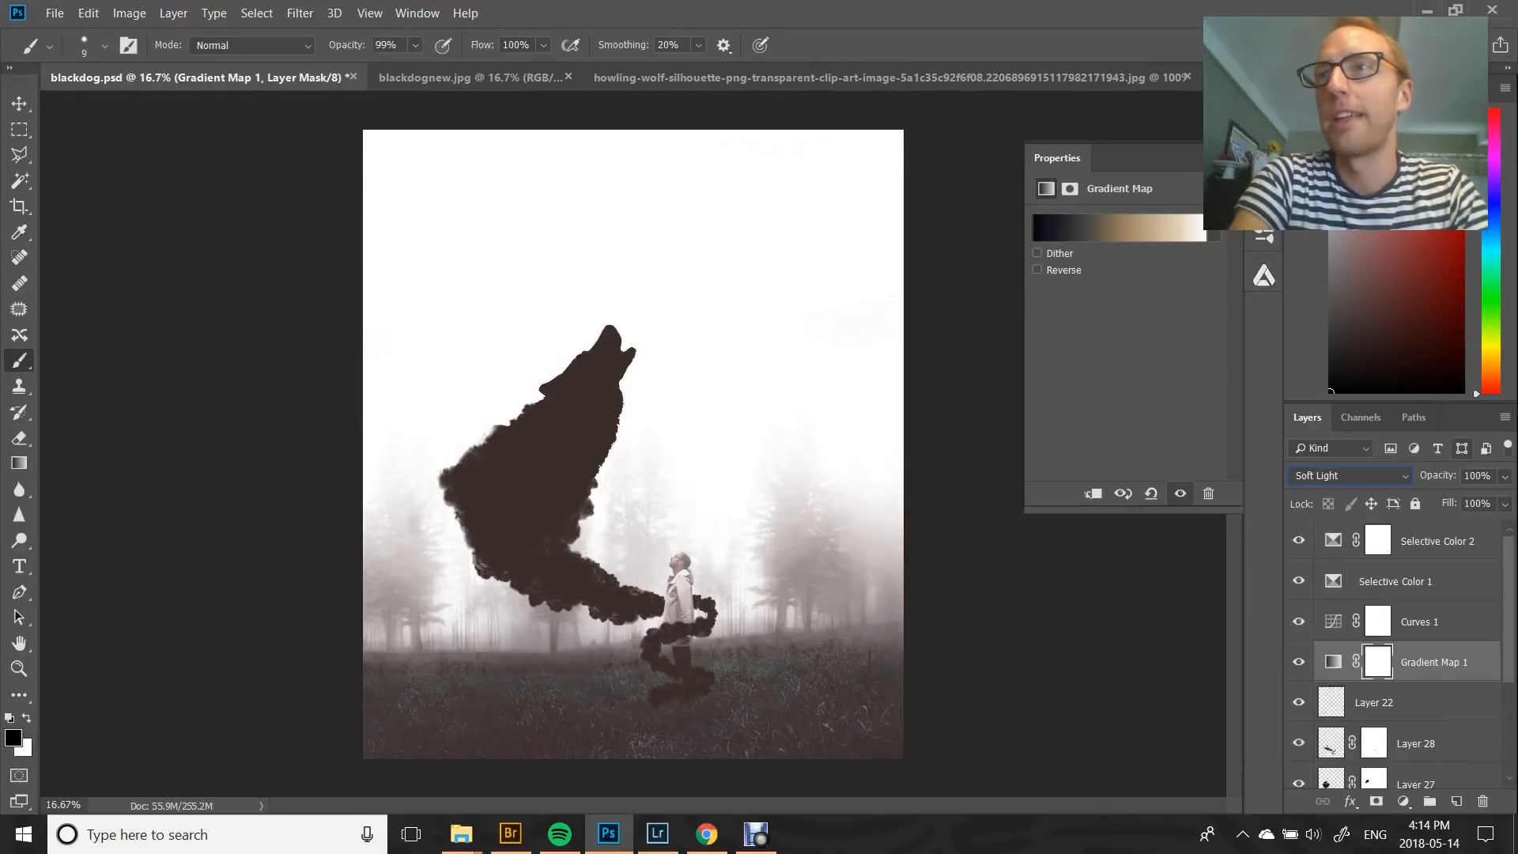
click(1351, 475)
click(1328, 69)
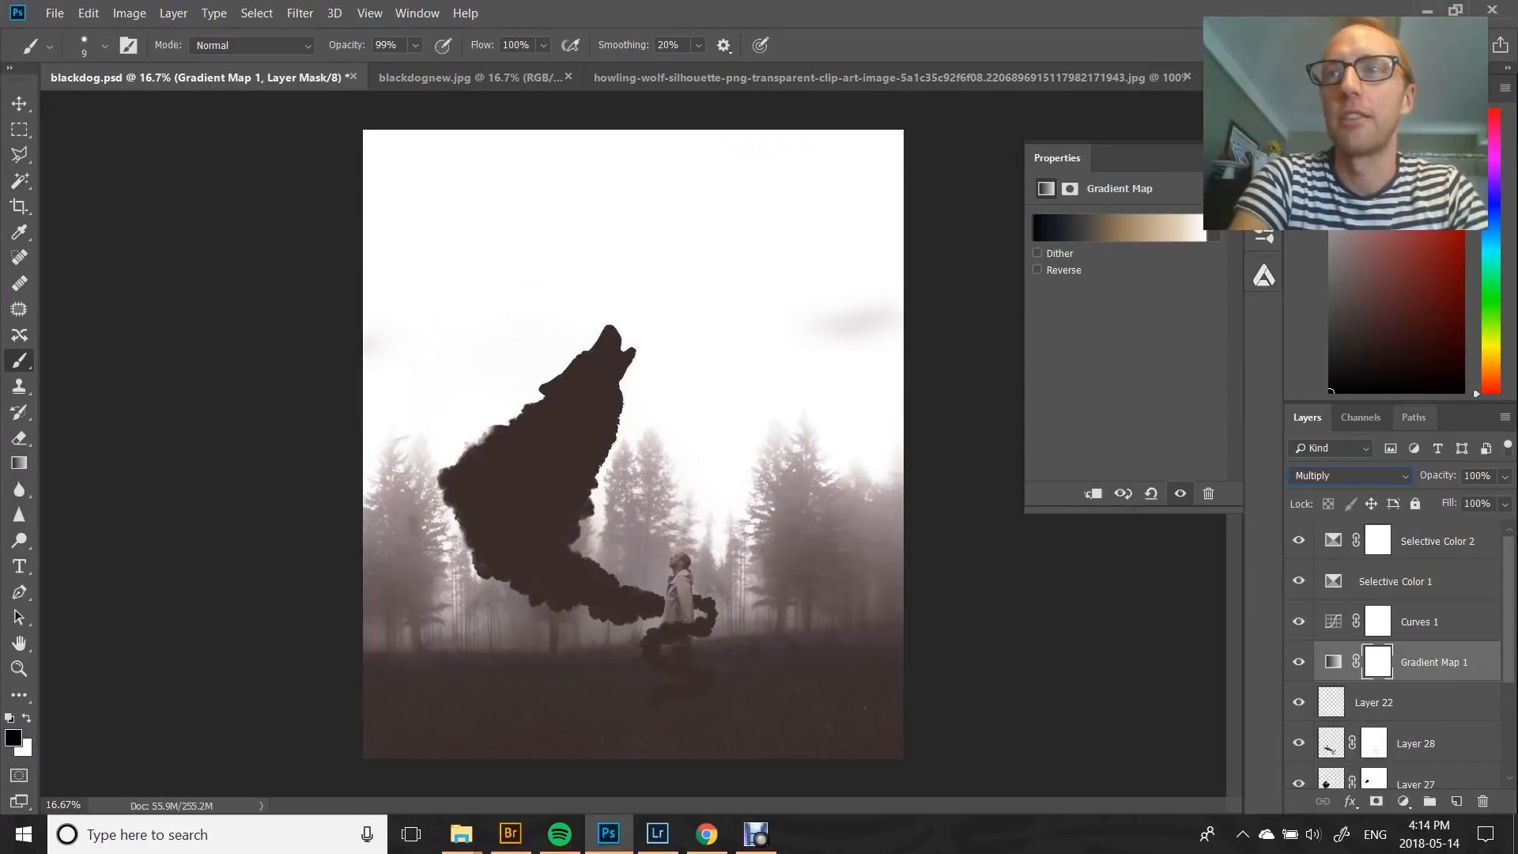
click(1505, 476)
click(1425, 499)
drag(1426, 499, 1440, 499)
key(i)
click(1119, 228)
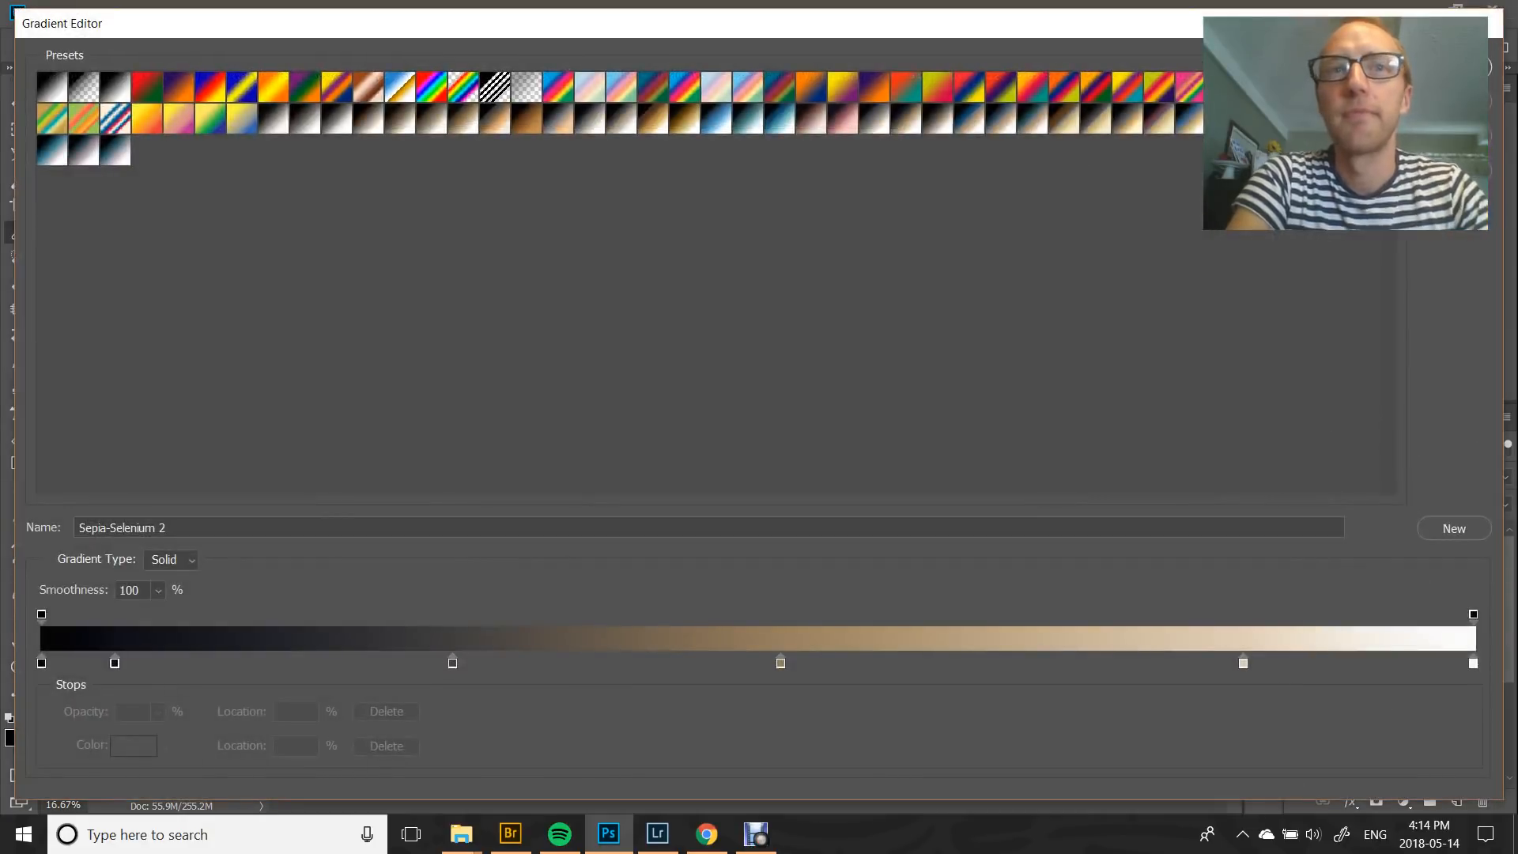
key(Return)
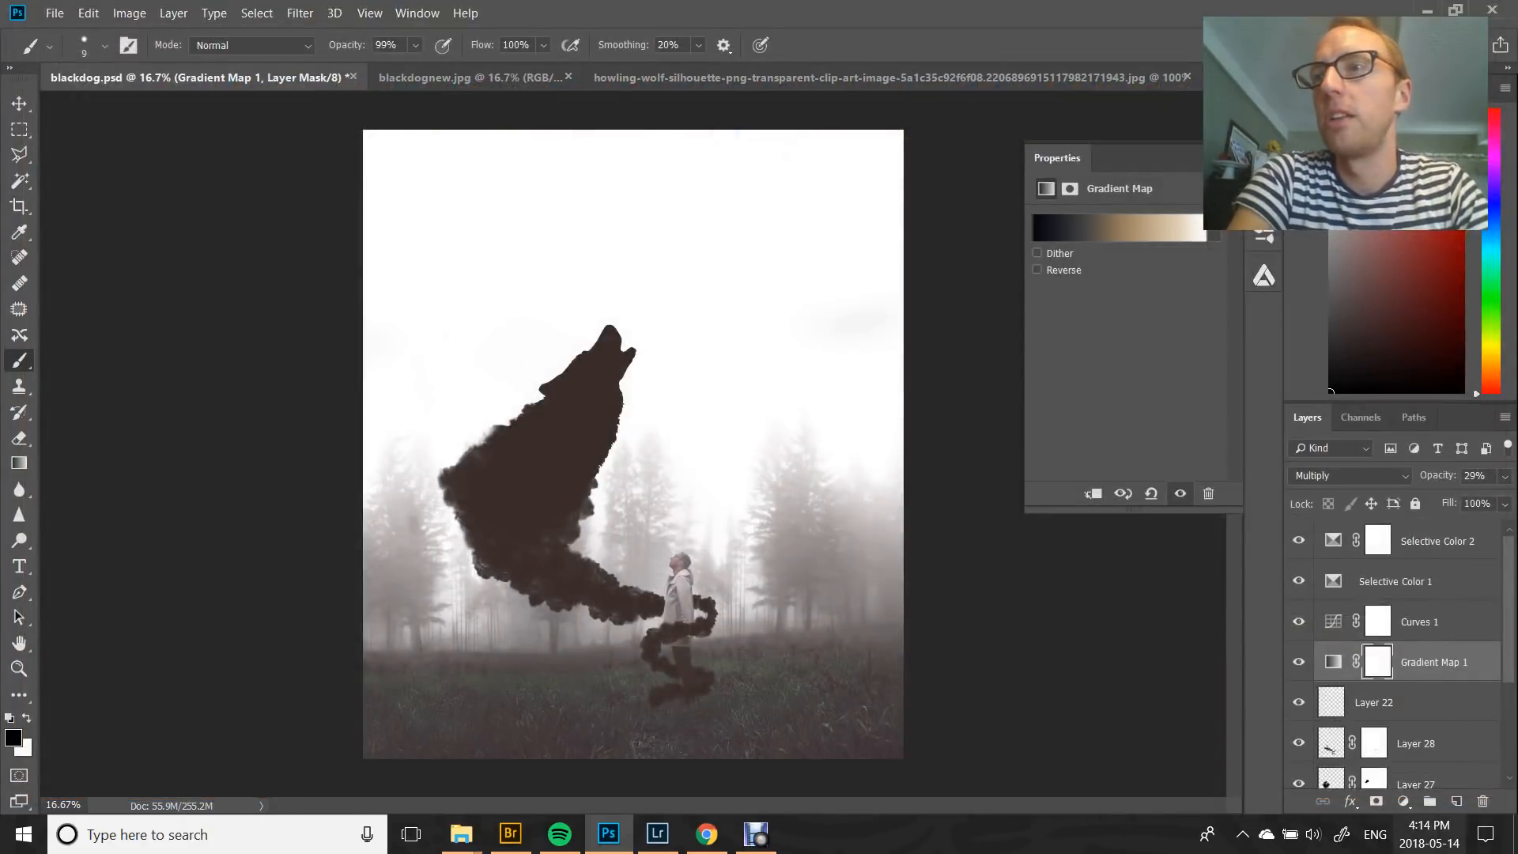
Add a Color Balance adjustment with midtones at red +38 and blue +37, and hide that layer
click(1405, 801)
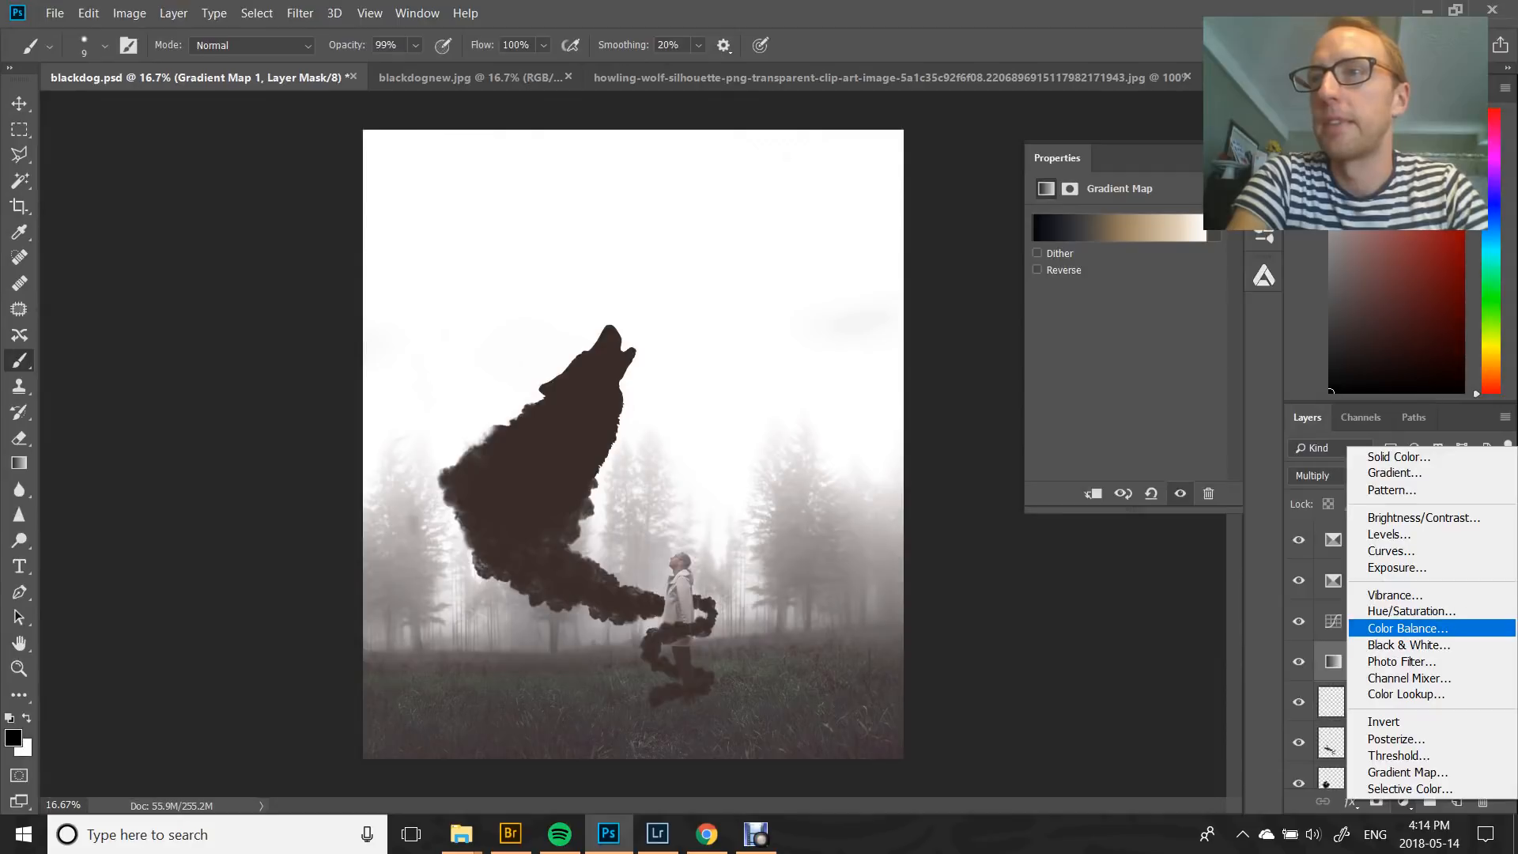
click(1376, 628)
drag(1099, 268, 1120, 268)
mouse_move(1098, 335)
mouse_down()
mouse_move(1059, 336)
mouse_move(1120, 335)
mouse_up()
mouse_move(1119, 268)
mouse_down()
mouse_move(1100, 268)
mouse_move(1121, 269)
mouse_up()
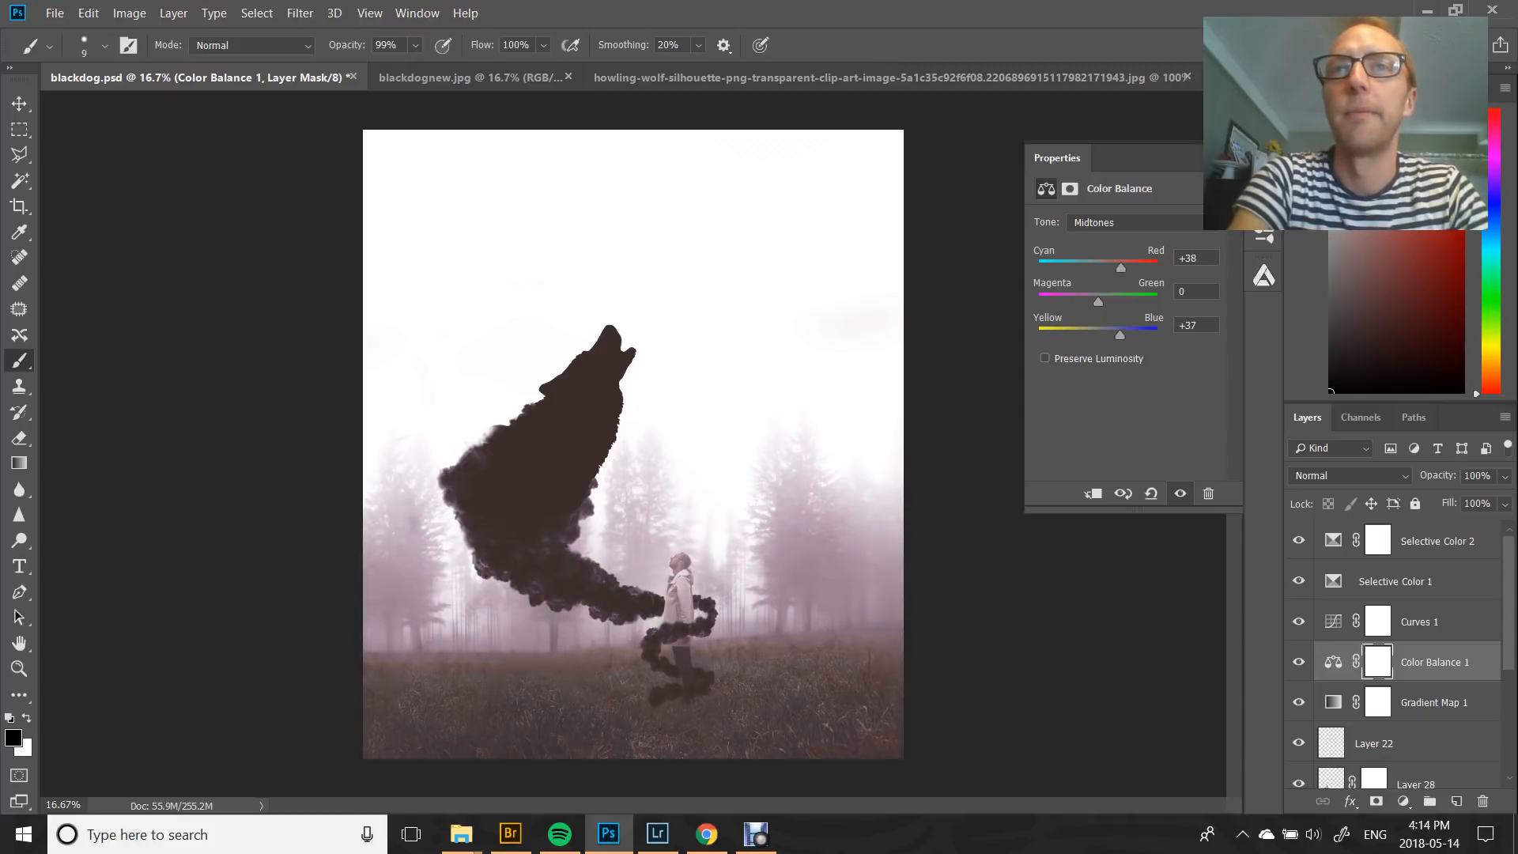
click(1215, 158)
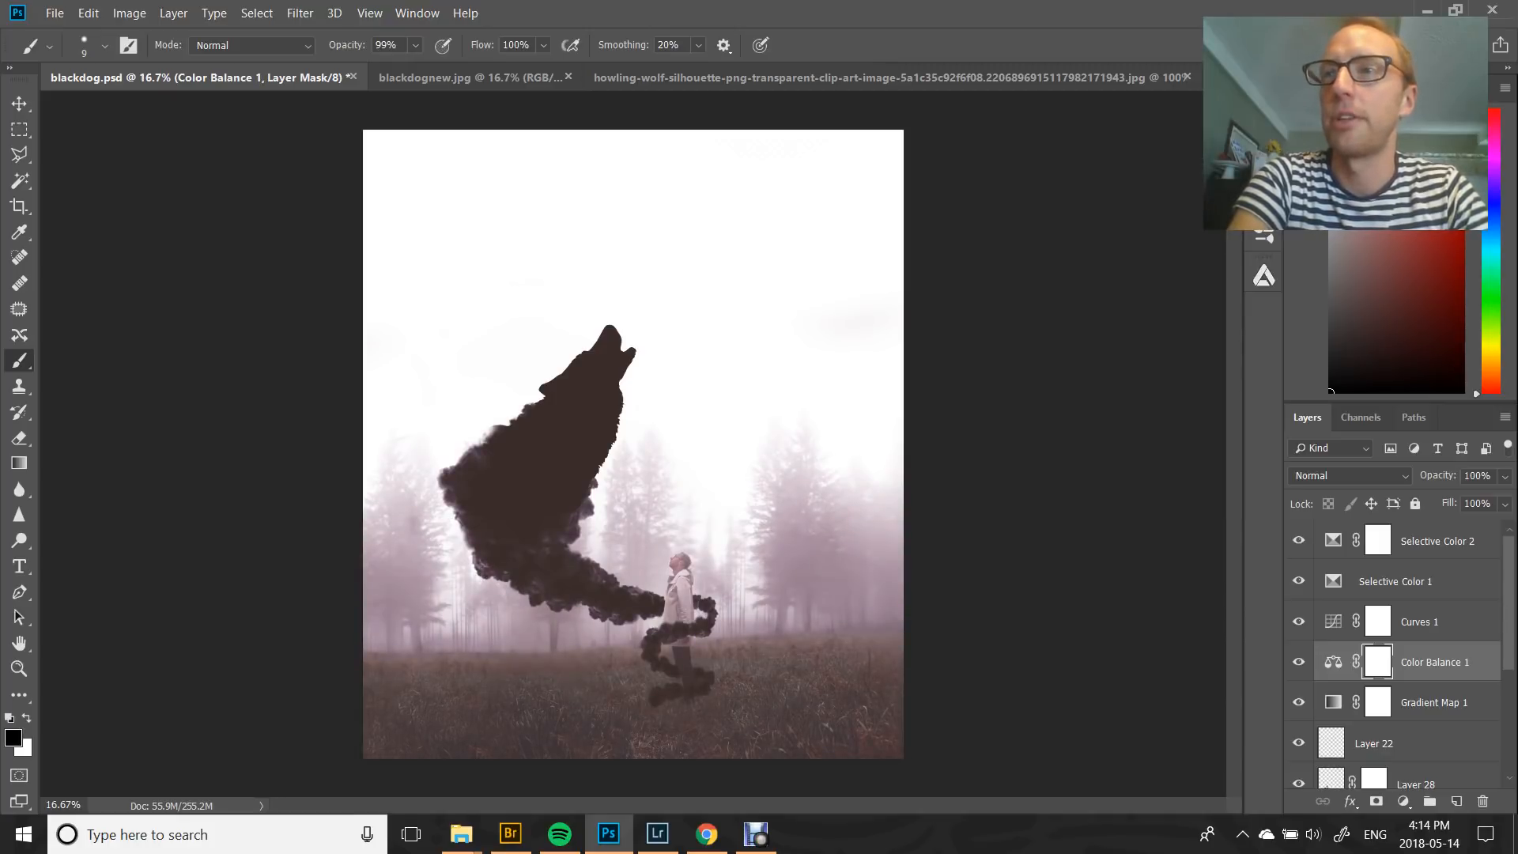
click(1299, 662)
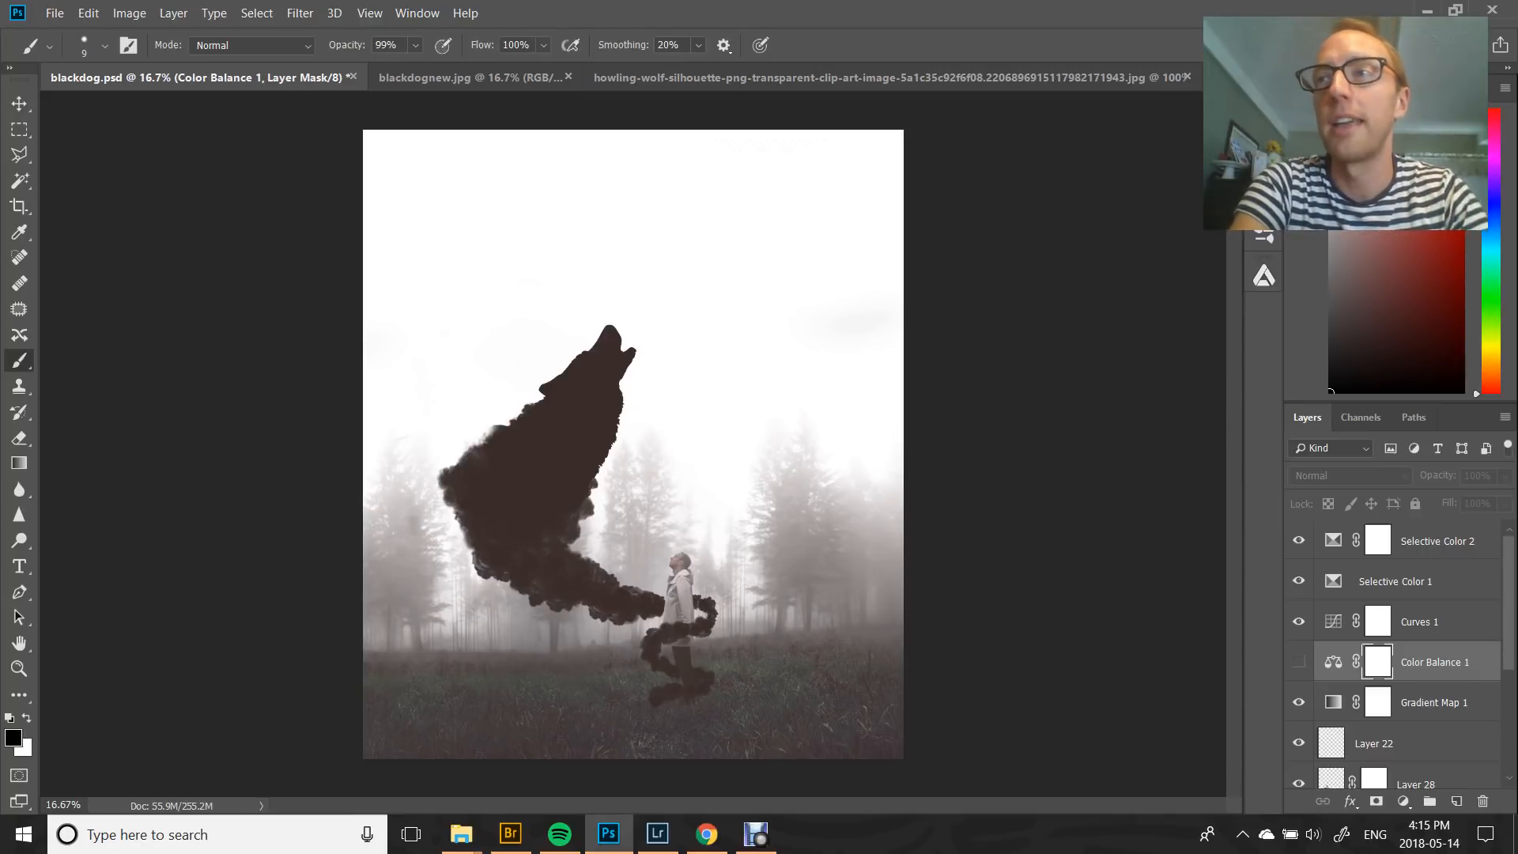
Review how the smoke is built up by hiding Layers 27, 28 and 22, and showing Layers 27 and 28 again one by one
scroll(1395, 656, down, 5)
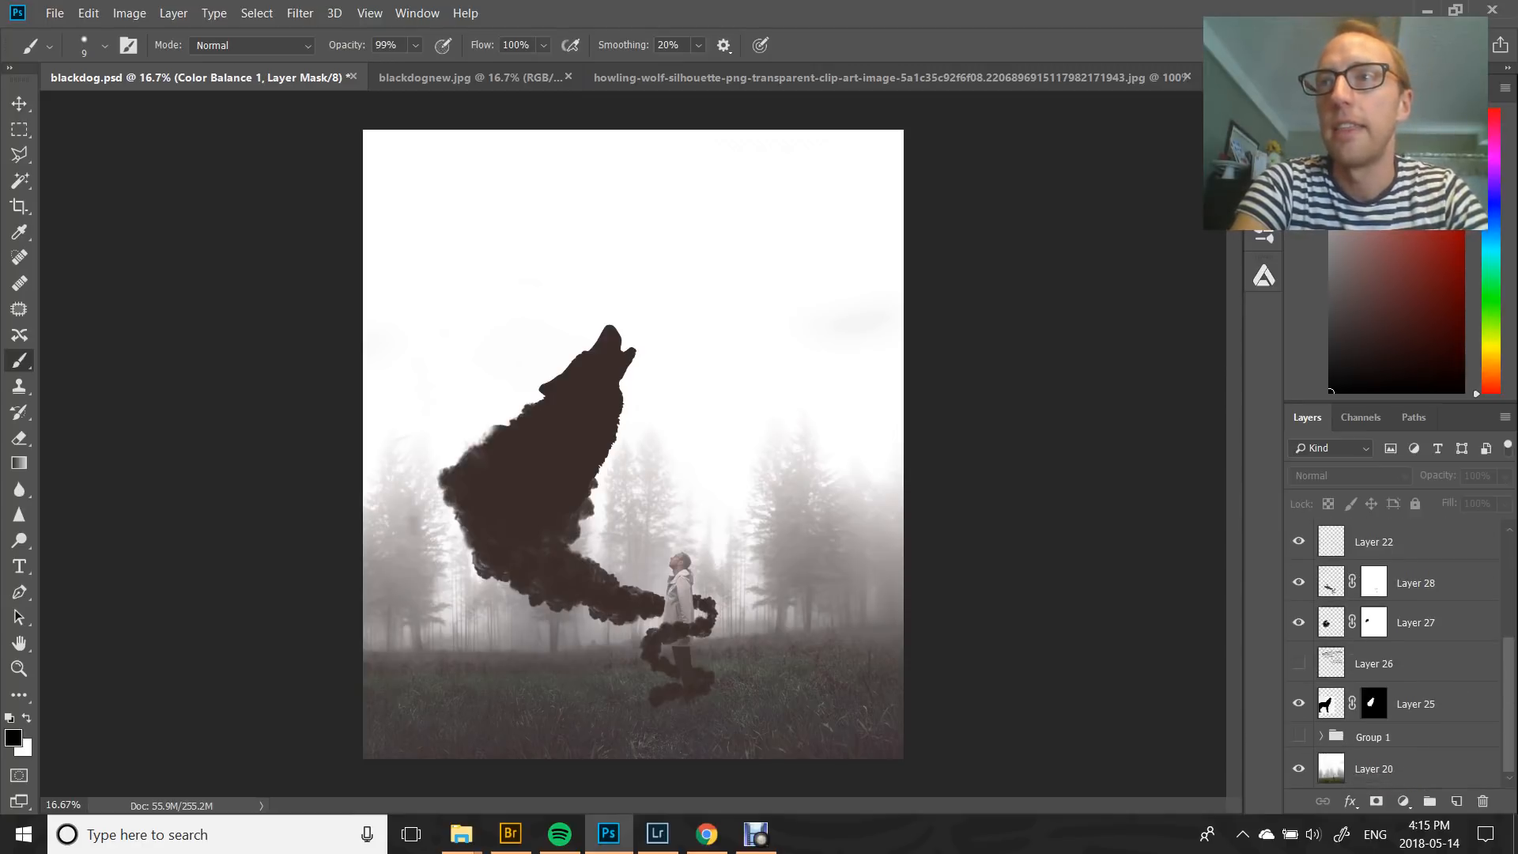
drag(1298, 622, 1299, 542)
click(1332, 703)
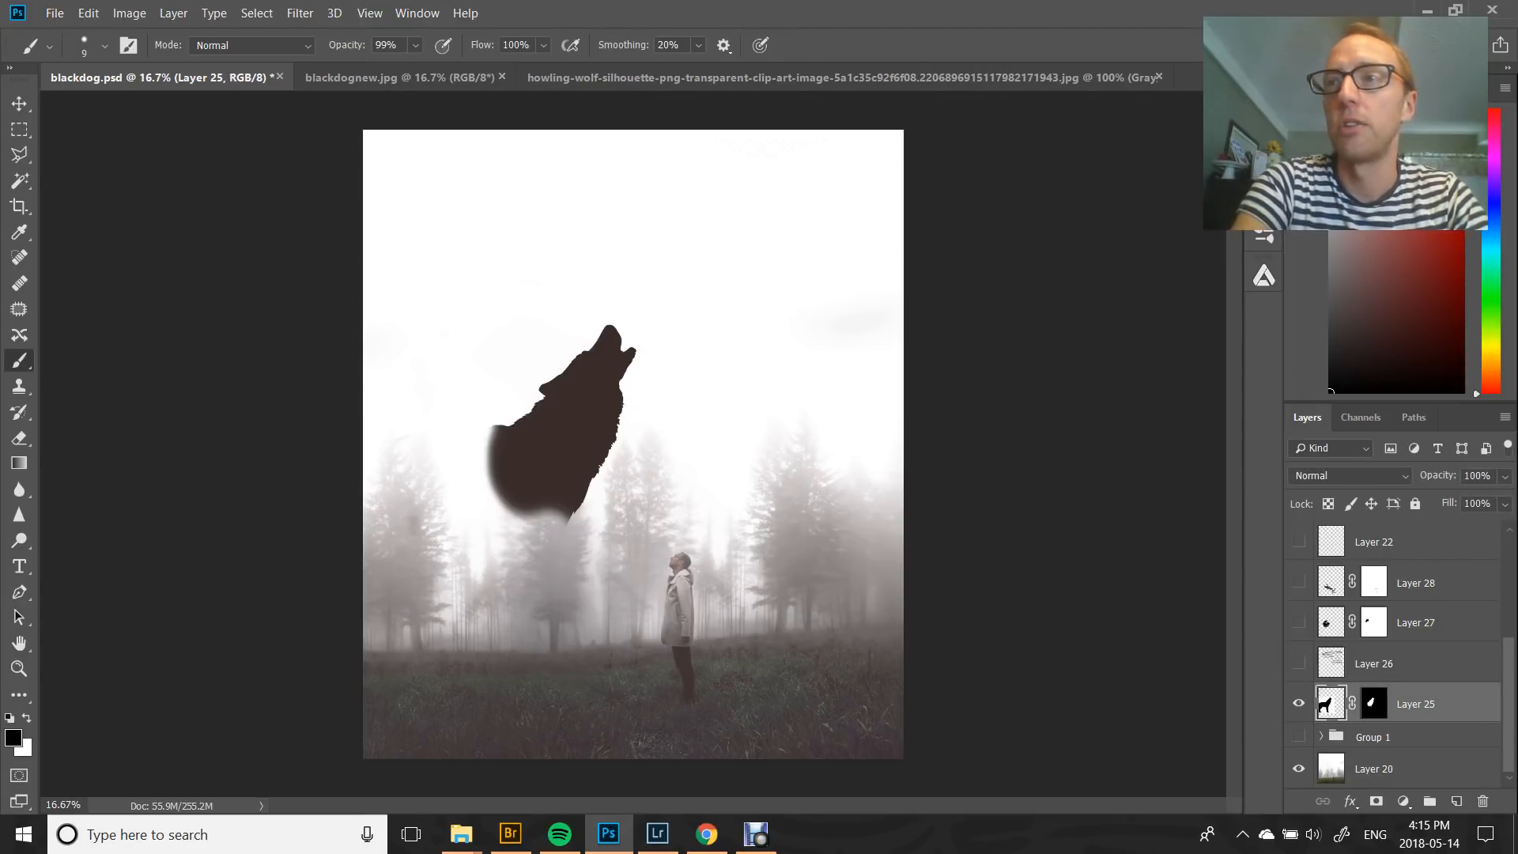
click(1299, 623)
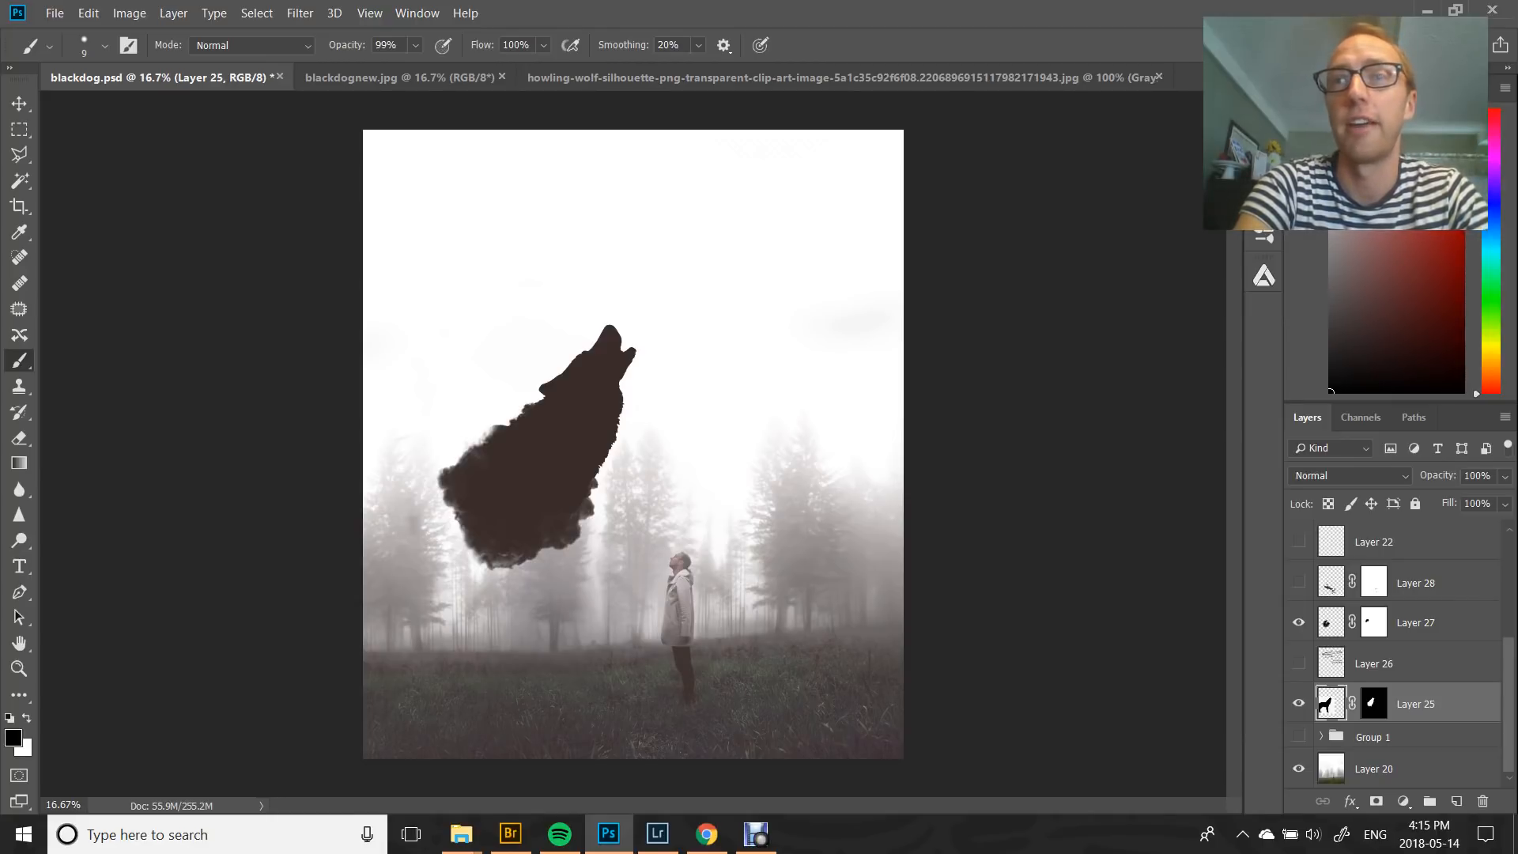
click(1299, 583)
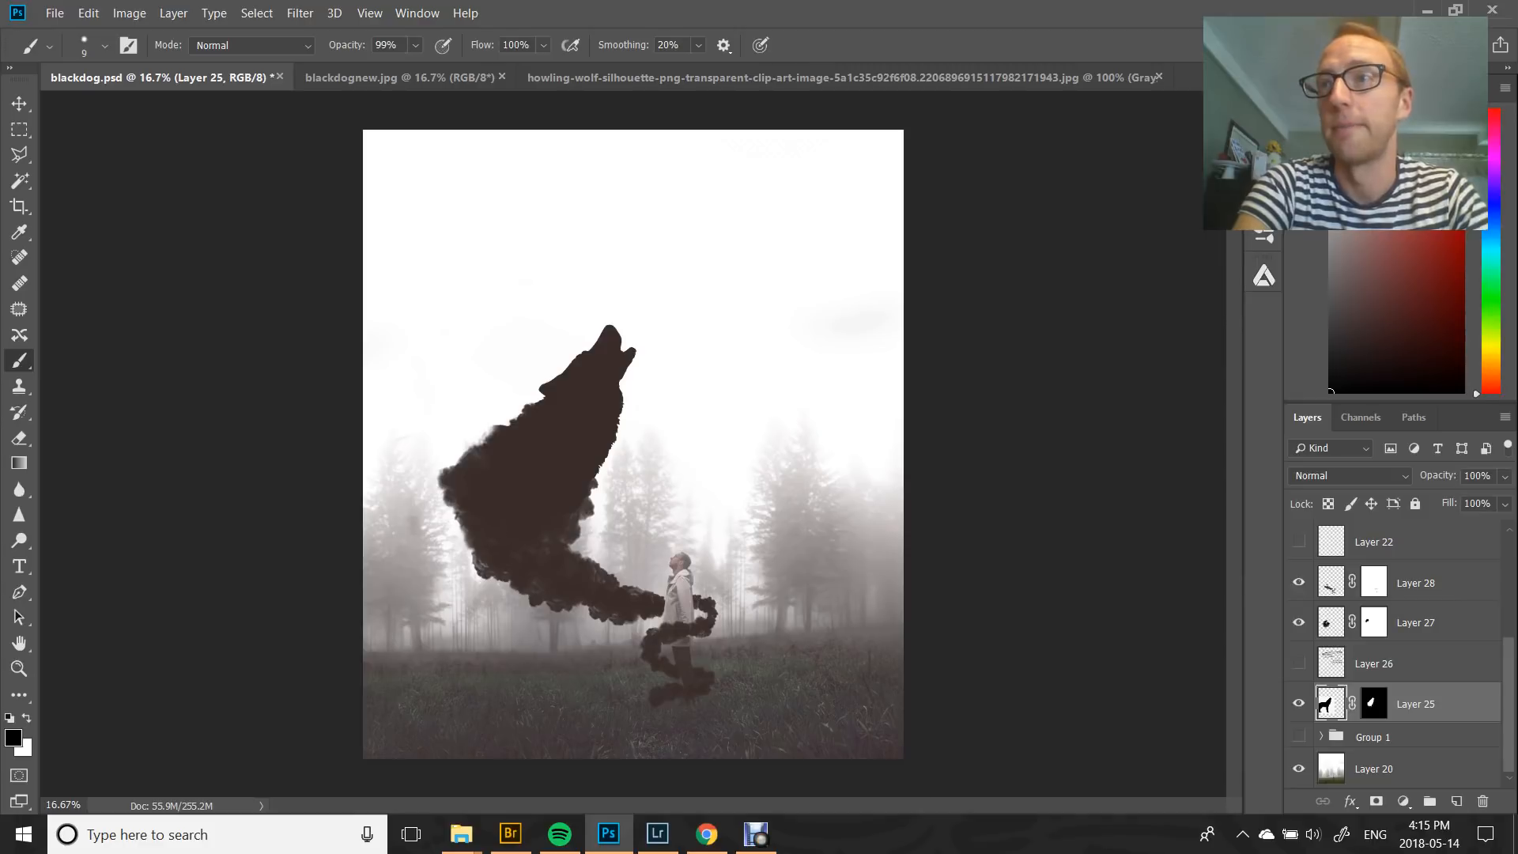
Compare the composite with the reference image blackdognew.jpg and return to blackdog.psd
scroll(1395, 655, up, 3)
key(ctrl+Tab)
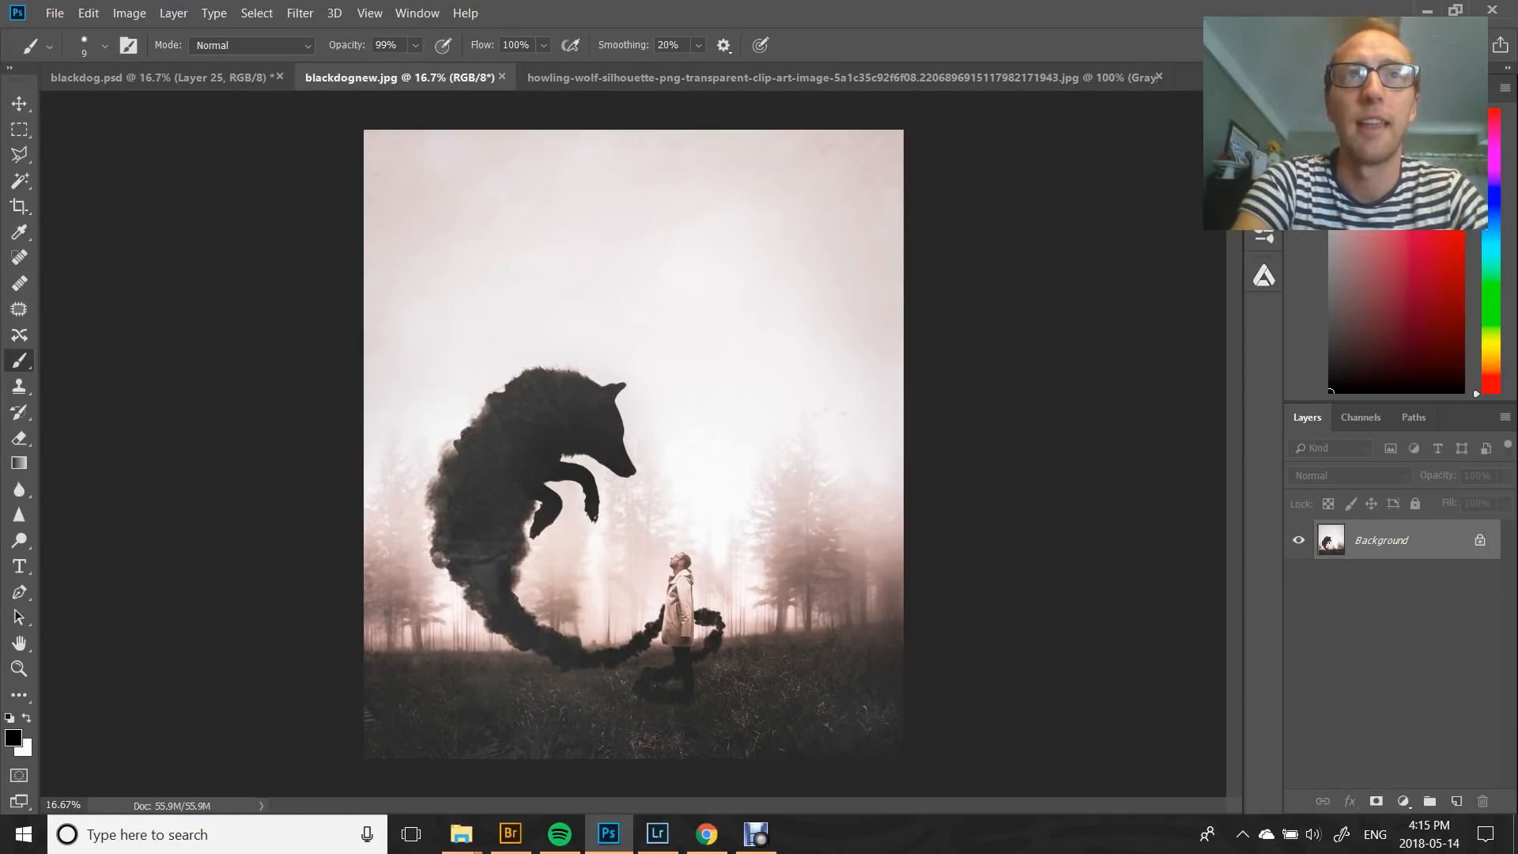
click(162, 78)
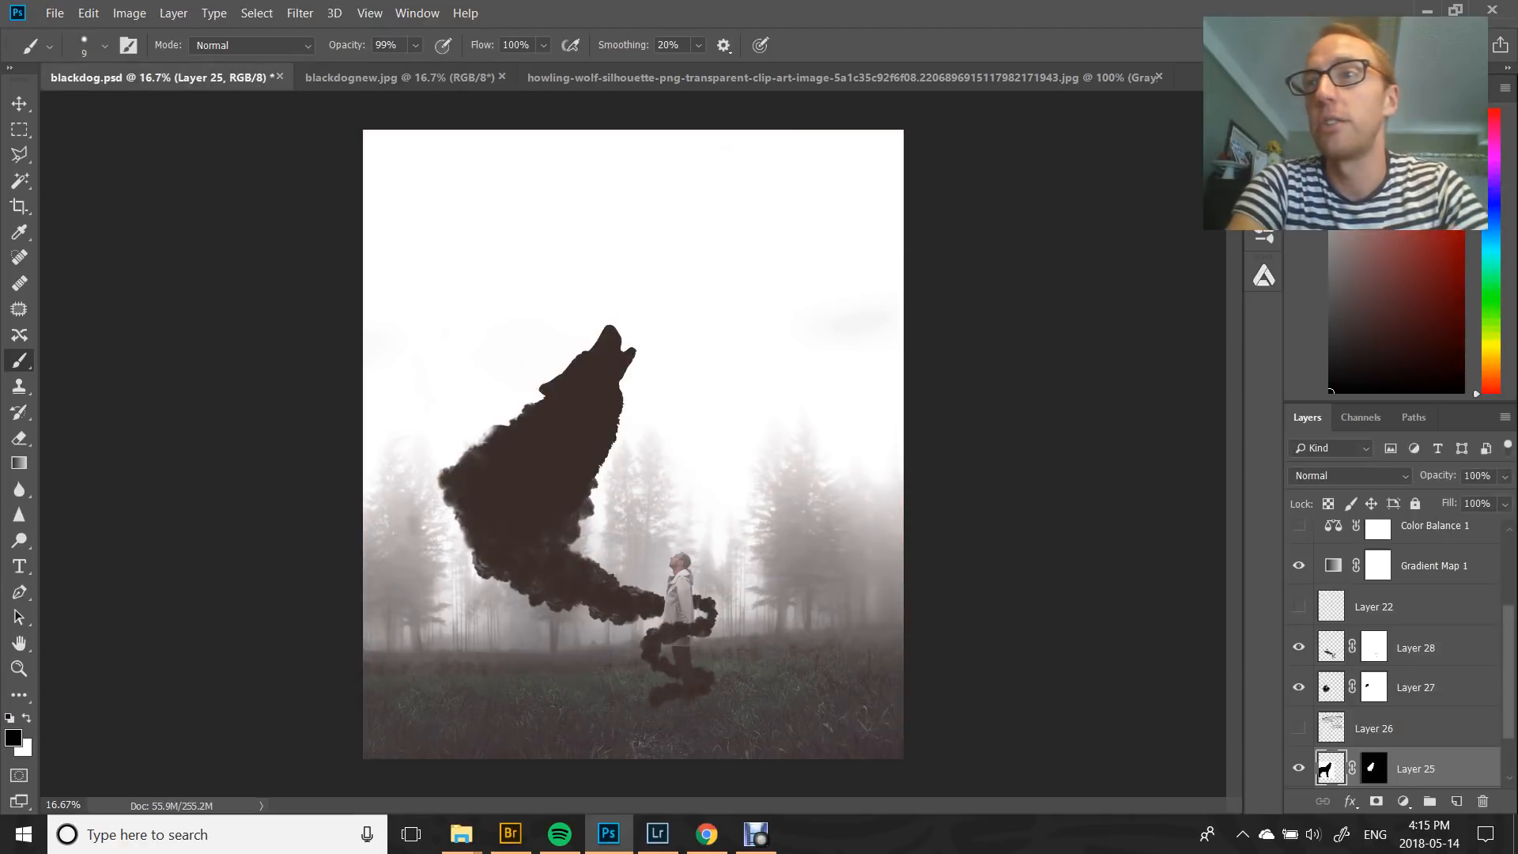
Dodge the smoke of the wolf's lower body on Layer 27 with a 900 px smoke brush and the range set to Shadows
click(1417, 648)
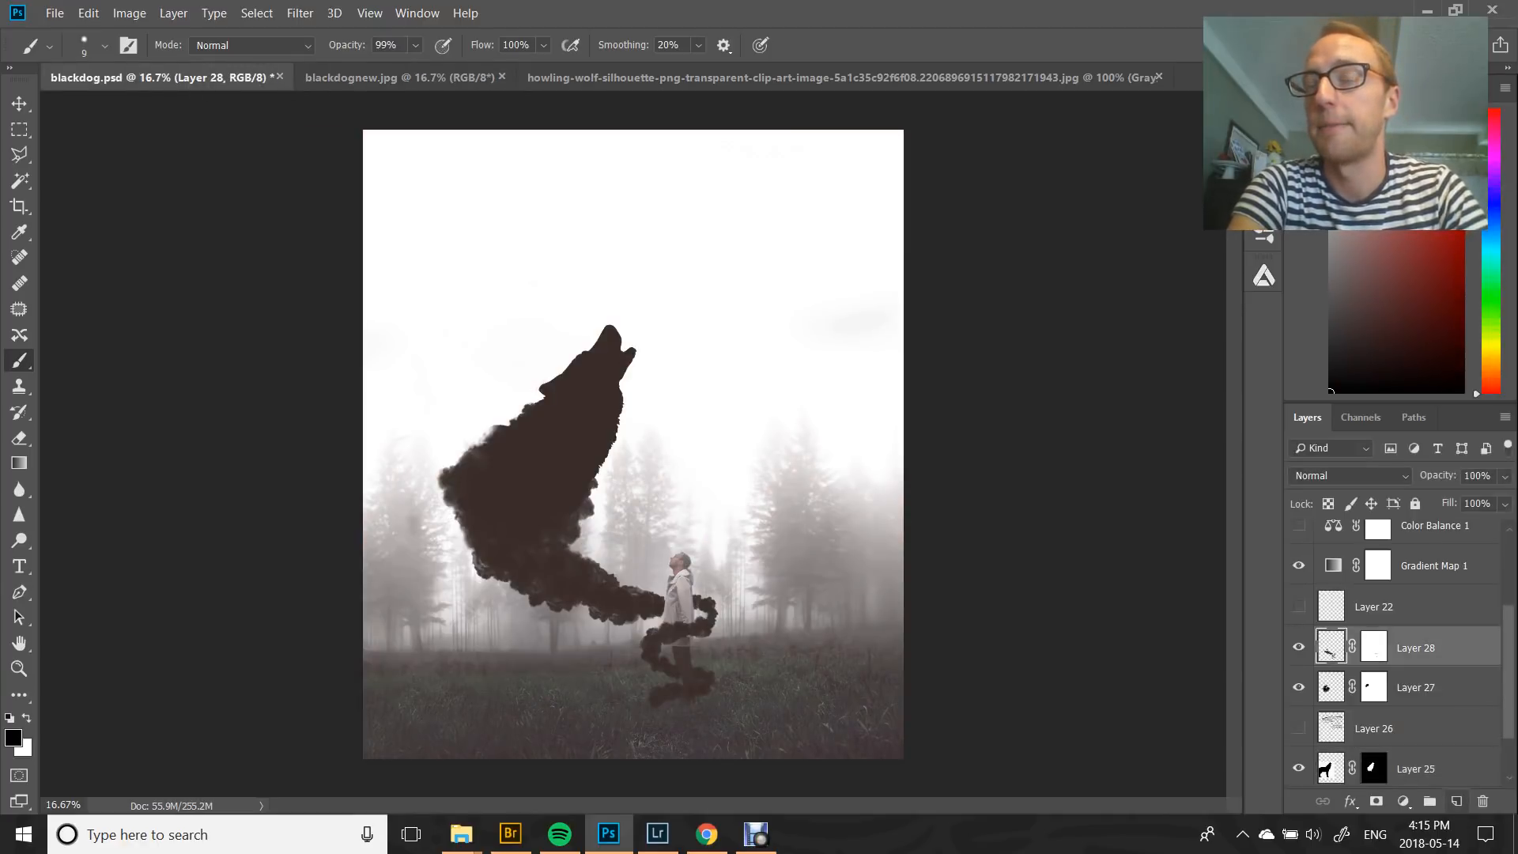
click(1417, 687)
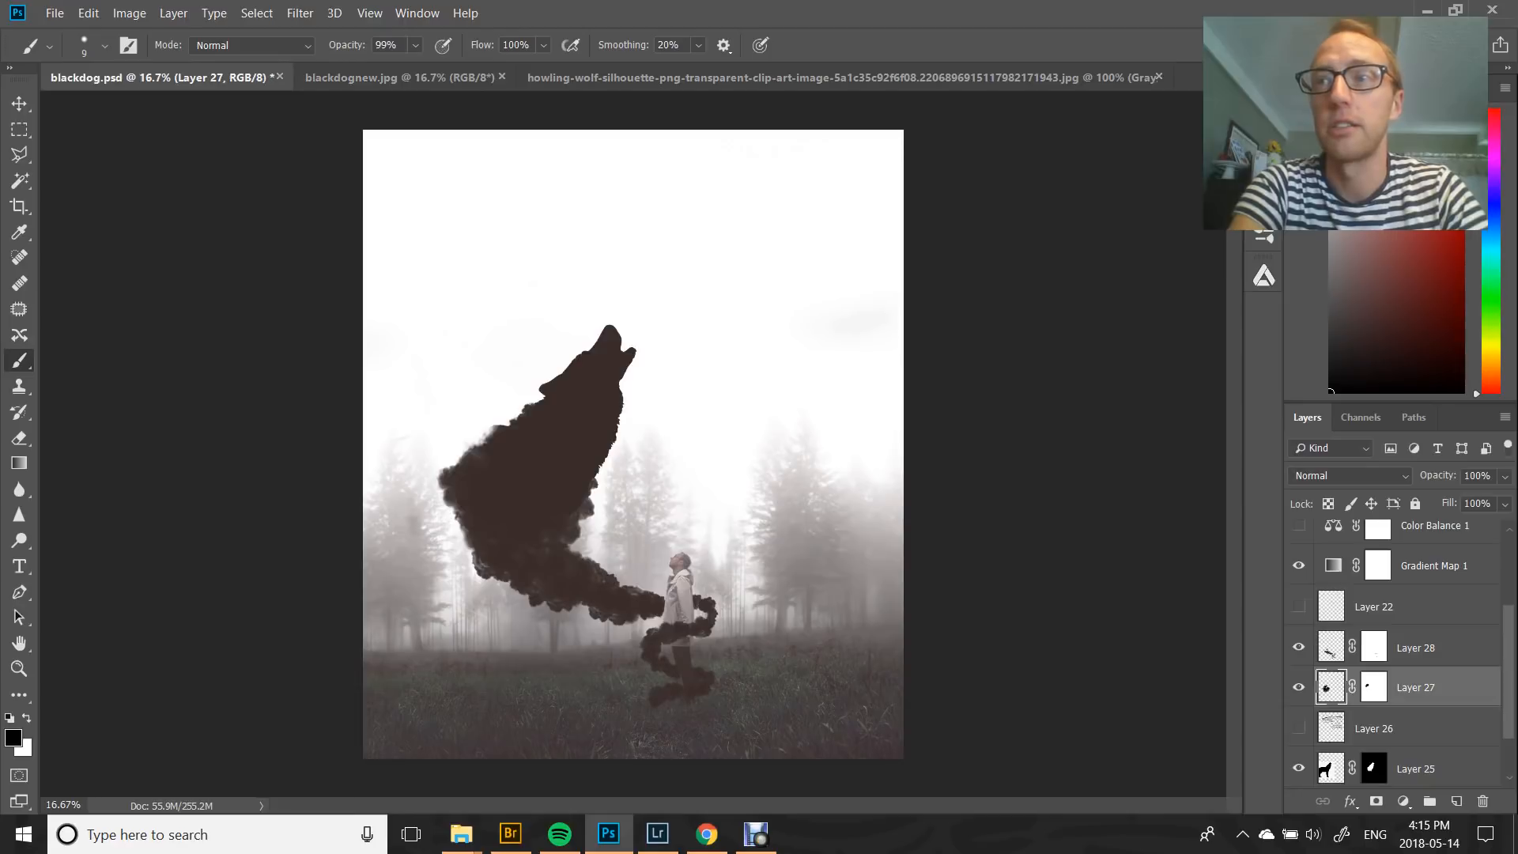
right_click(19, 540)
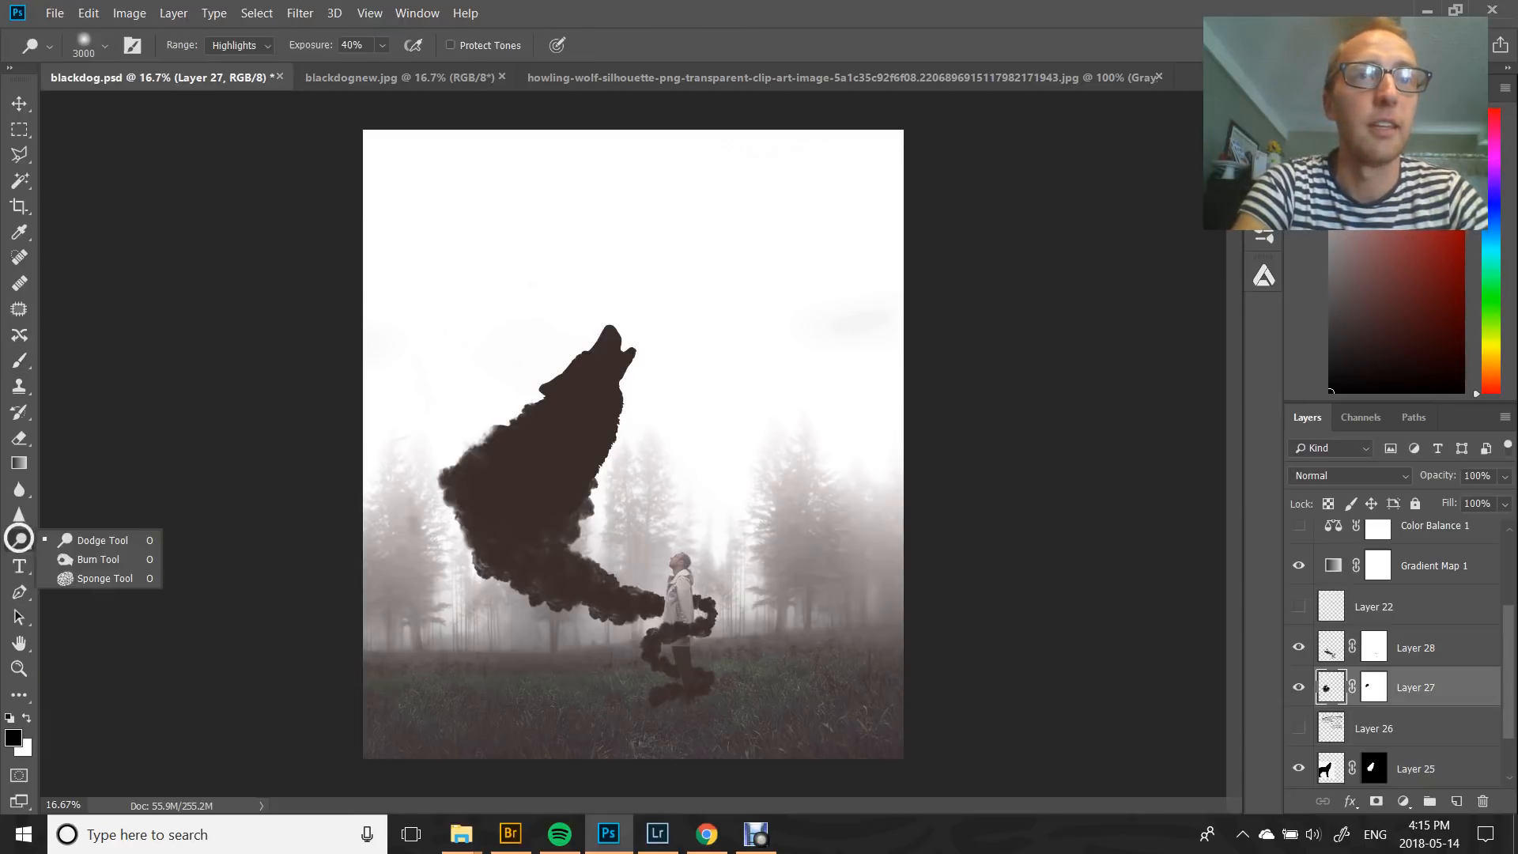
click(79, 539)
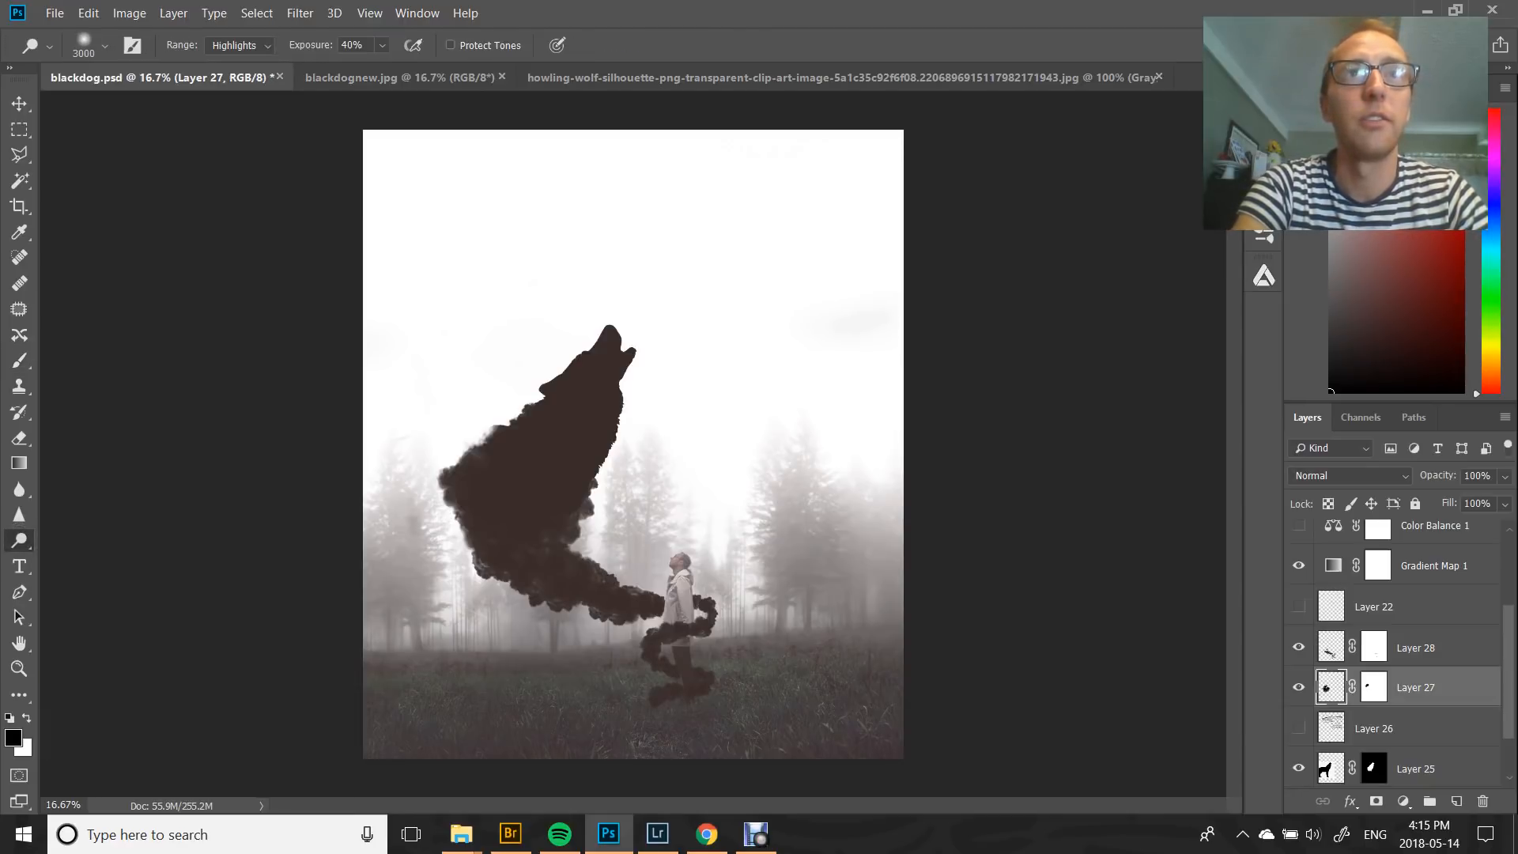
click(104, 46)
click(73, 194)
click(104, 194)
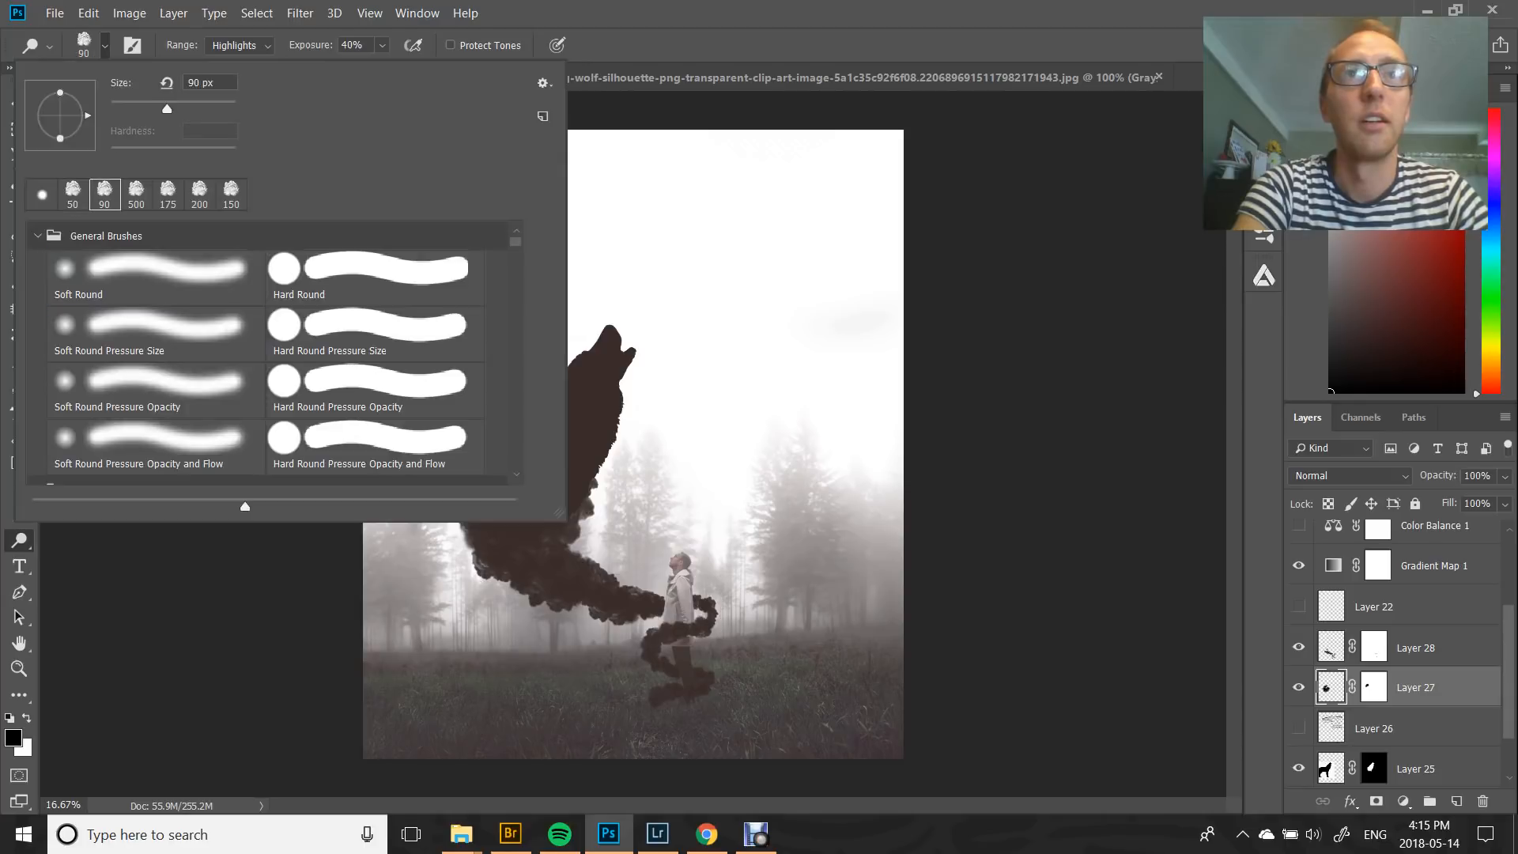
key(Return)
key(bracketright)
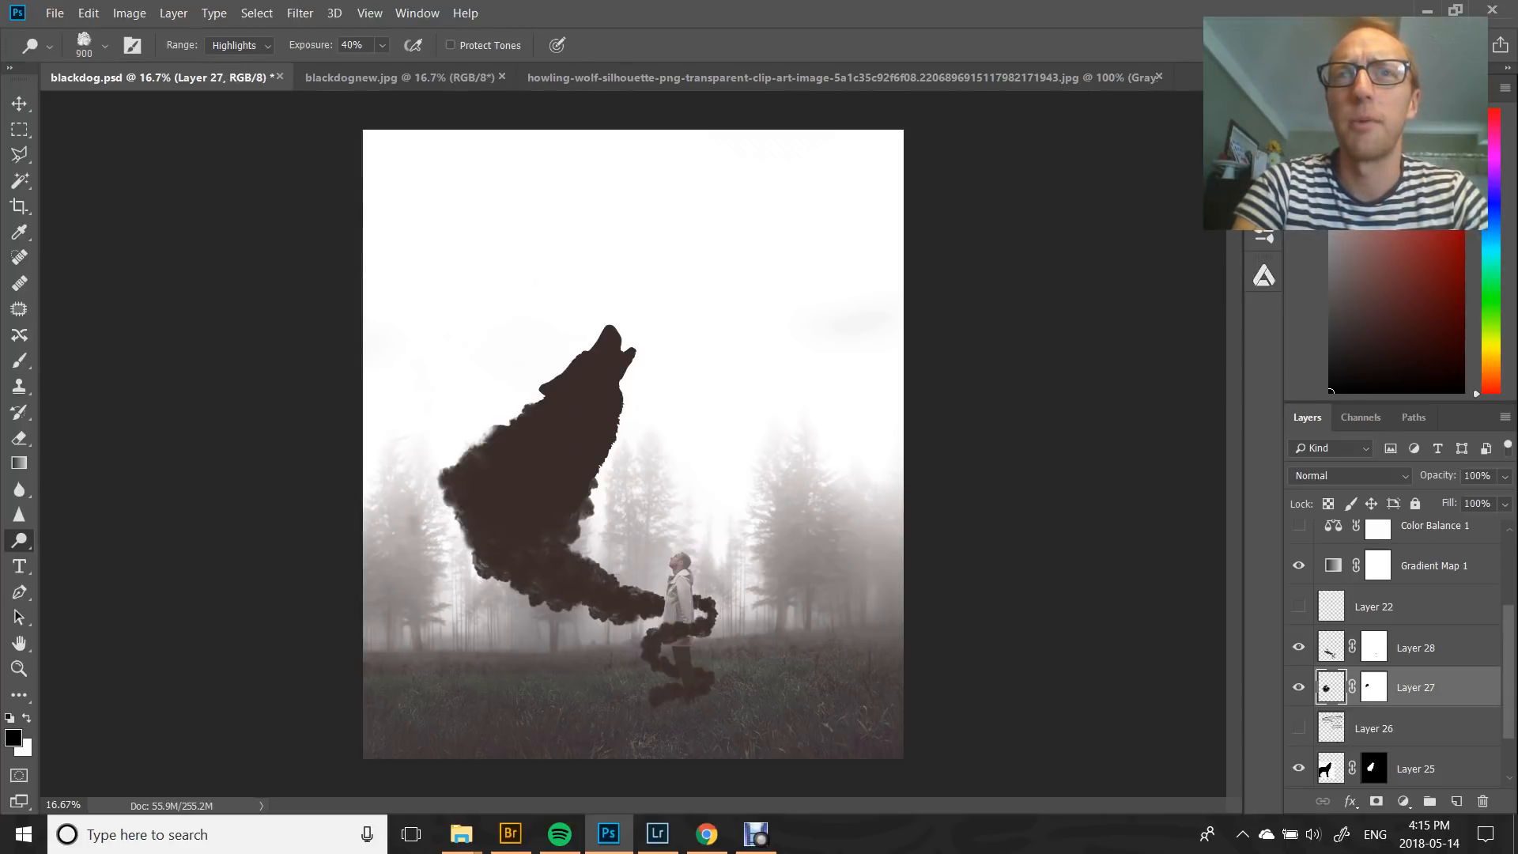
click(238, 45)
click(230, 58)
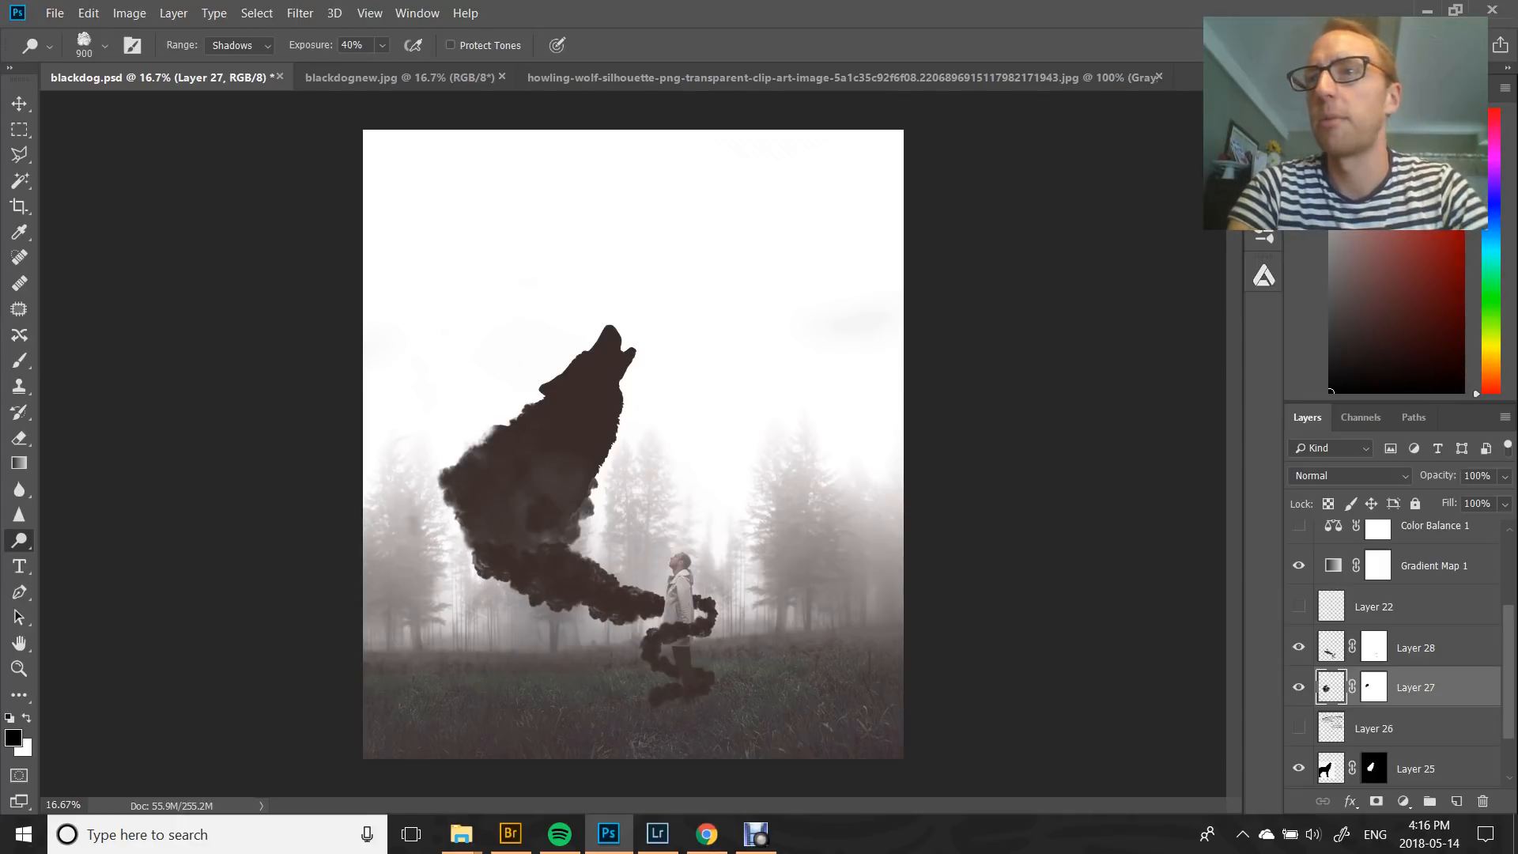
Dodge smoky texture into the trail on Layer 28 and the wolf's head and neck on Layer 25, and continue on Layer 27
click(1332, 647)
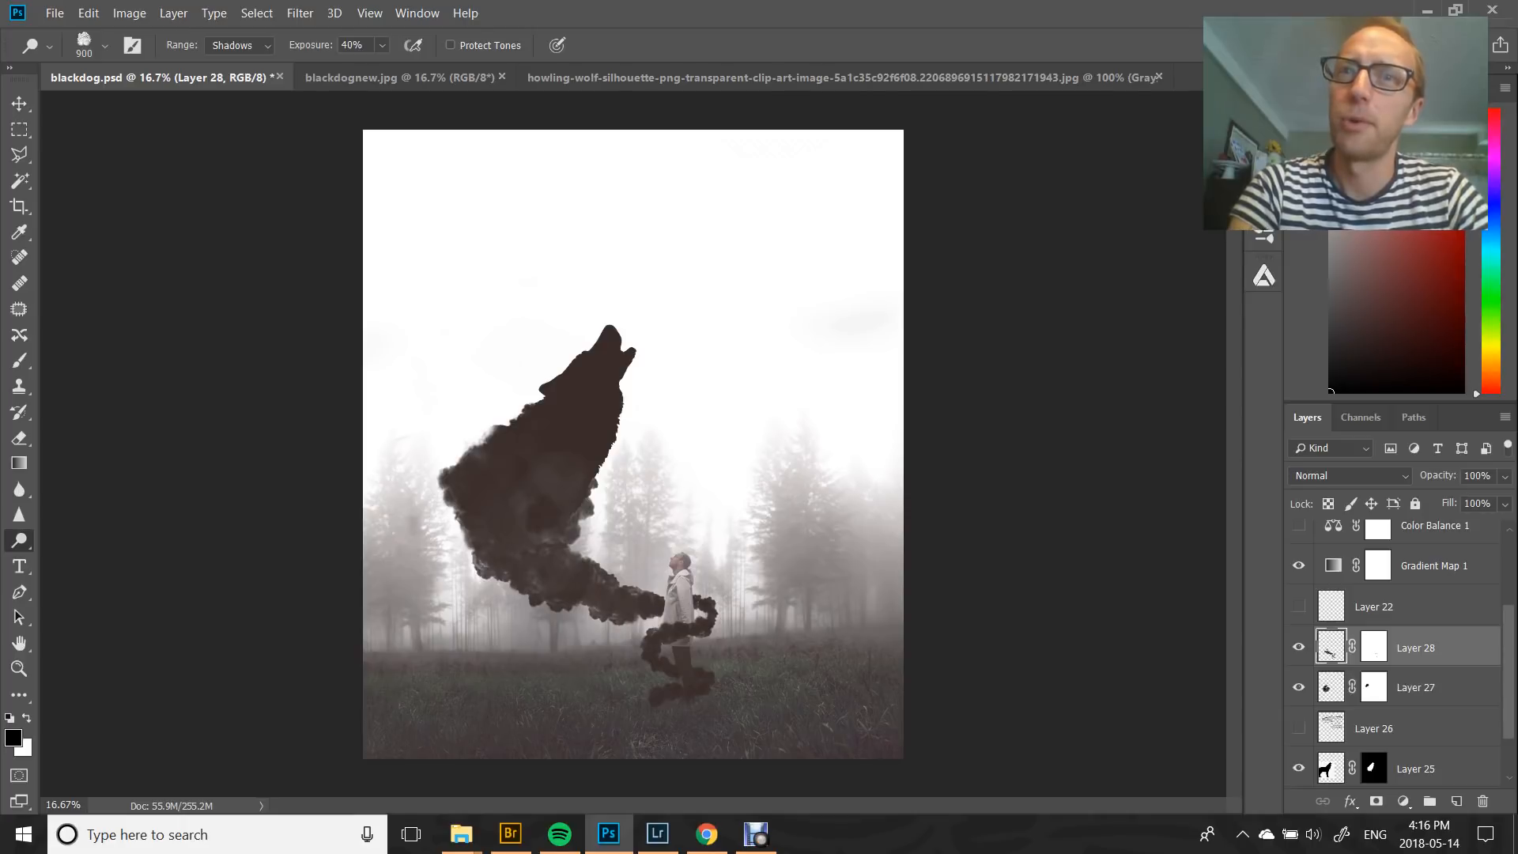
click(1332, 768)
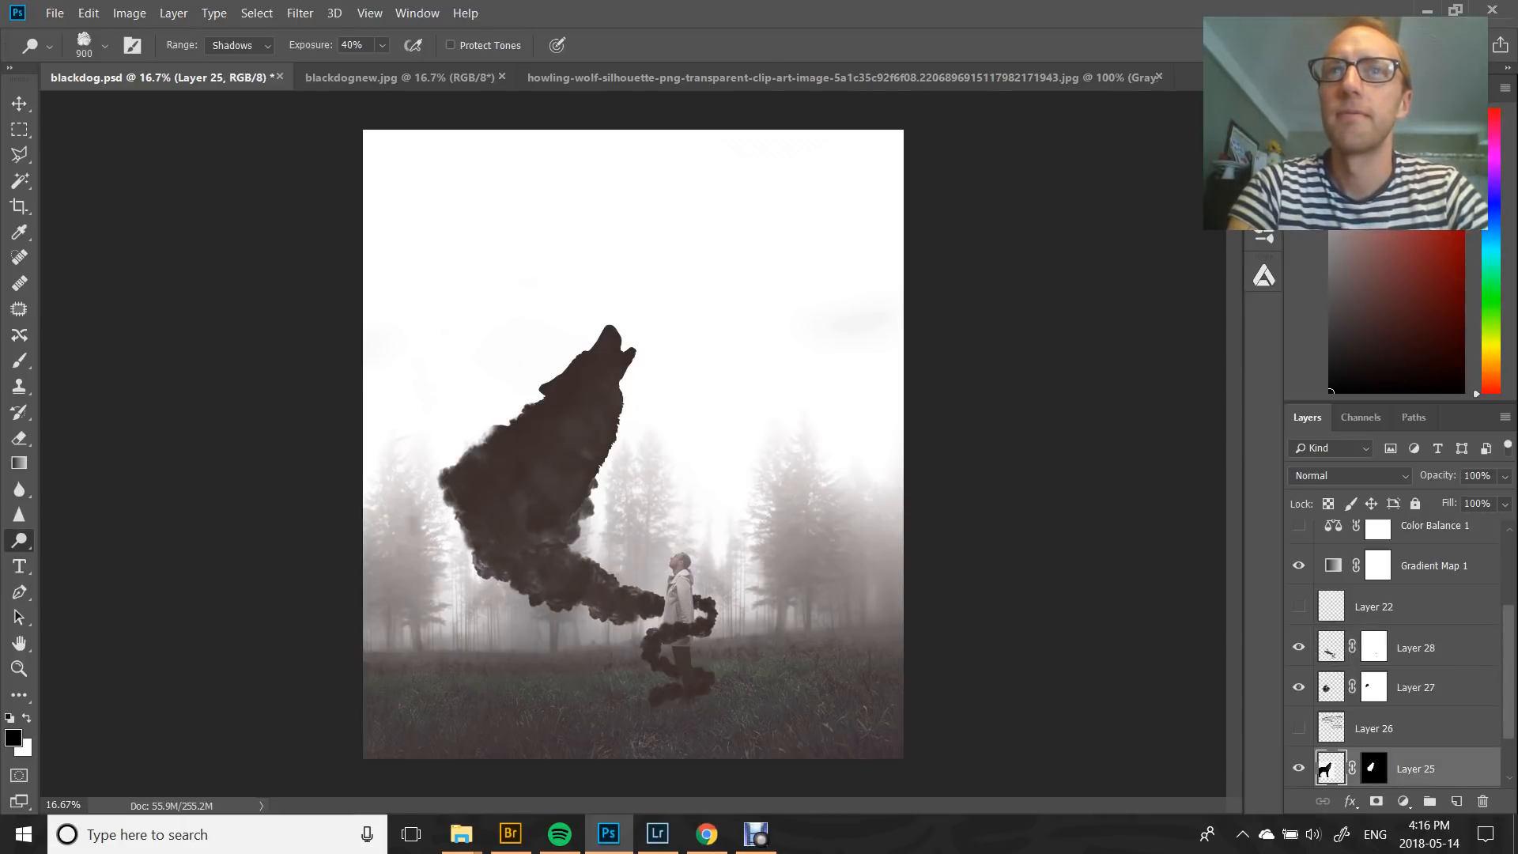
click(576, 430)
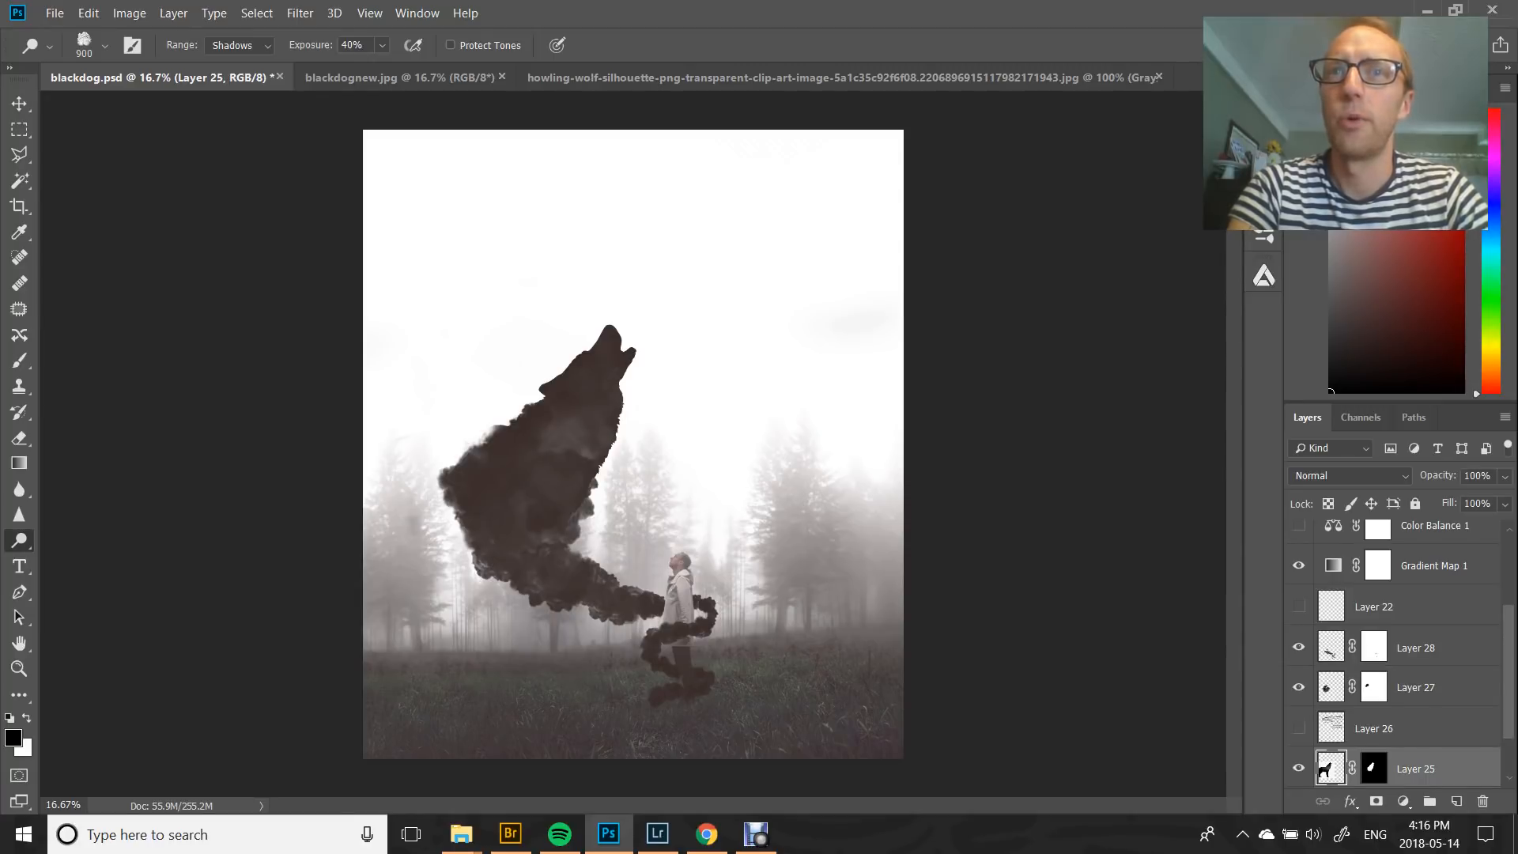
click(599, 351)
click(577, 381)
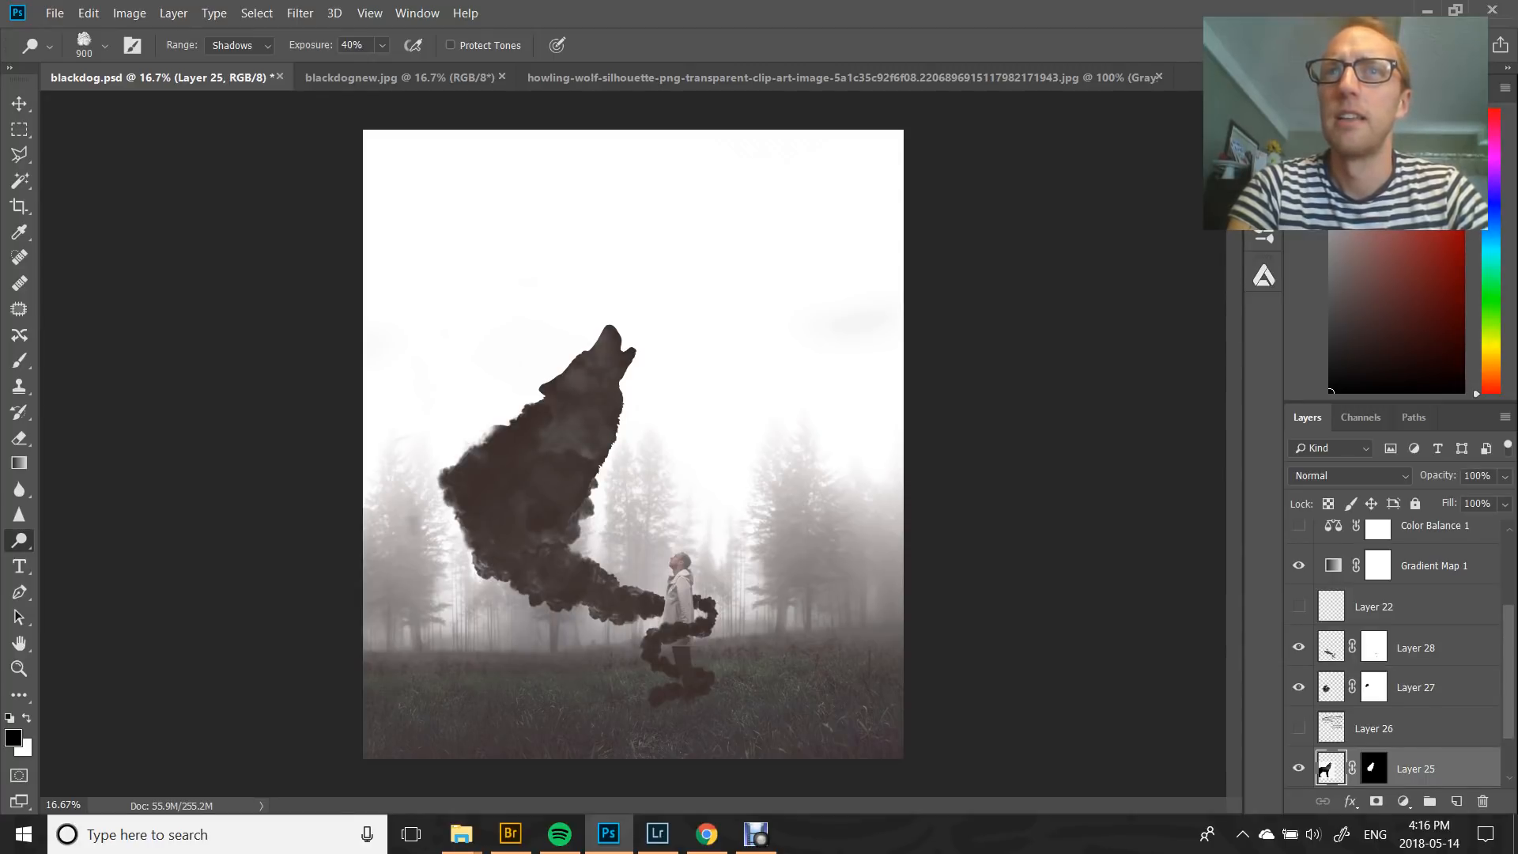
click(1332, 687)
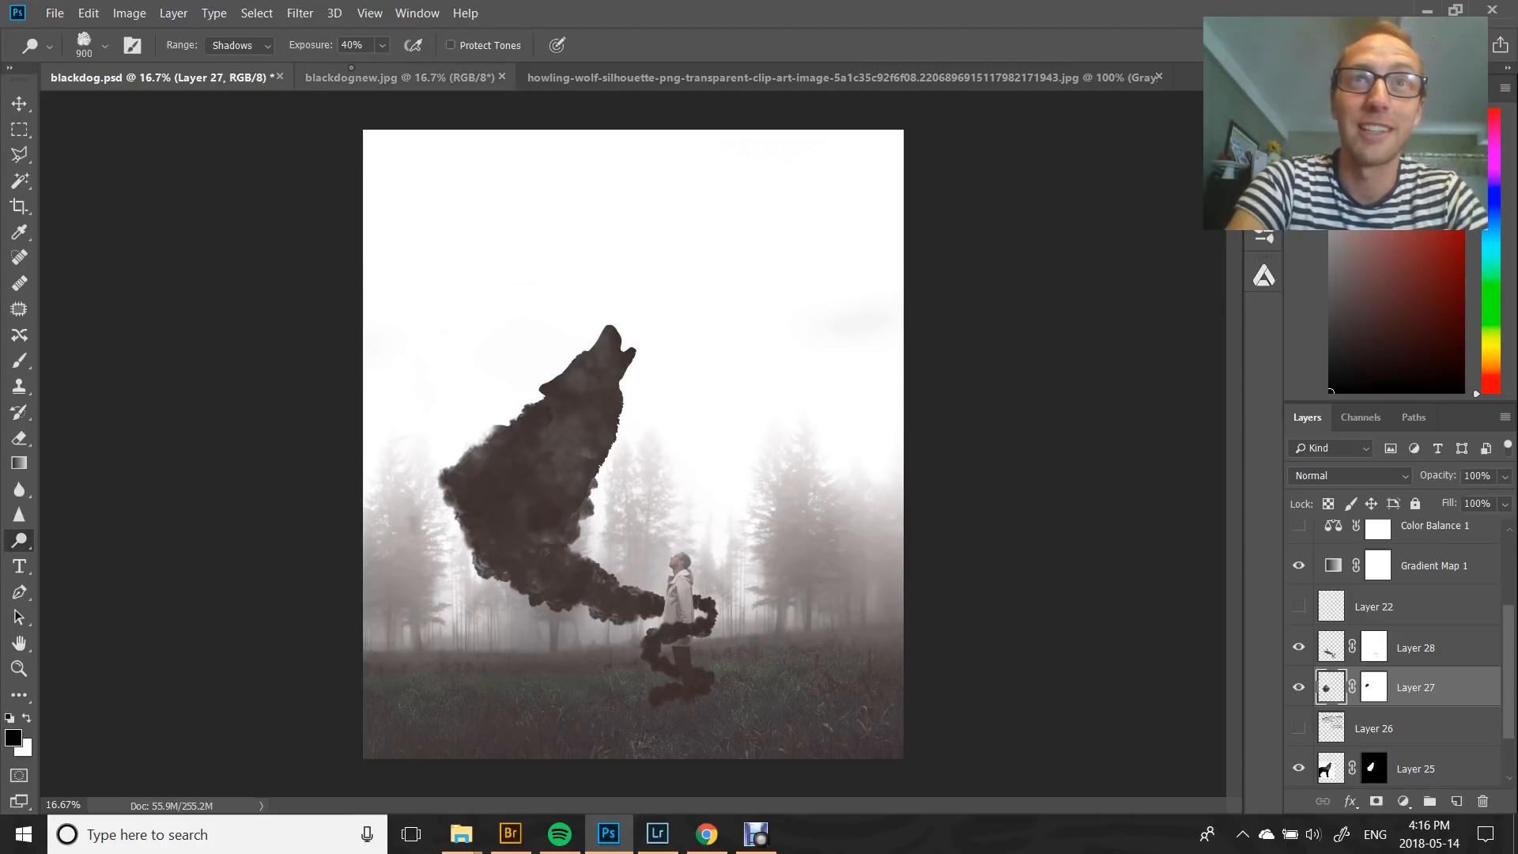
Switch to blackdognew.jpg to view the finished reference version
click(353, 73)
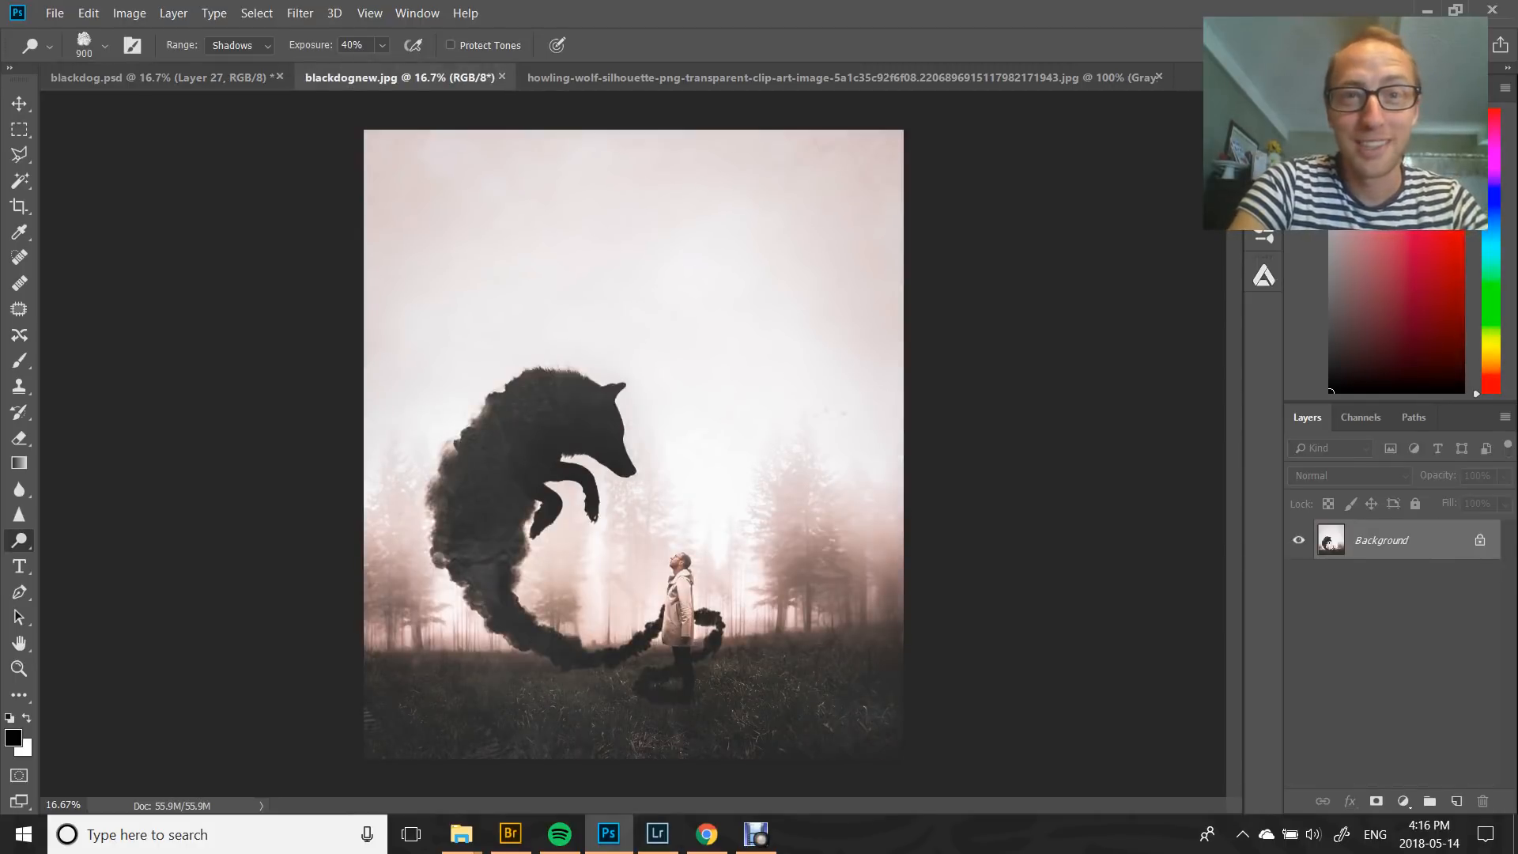